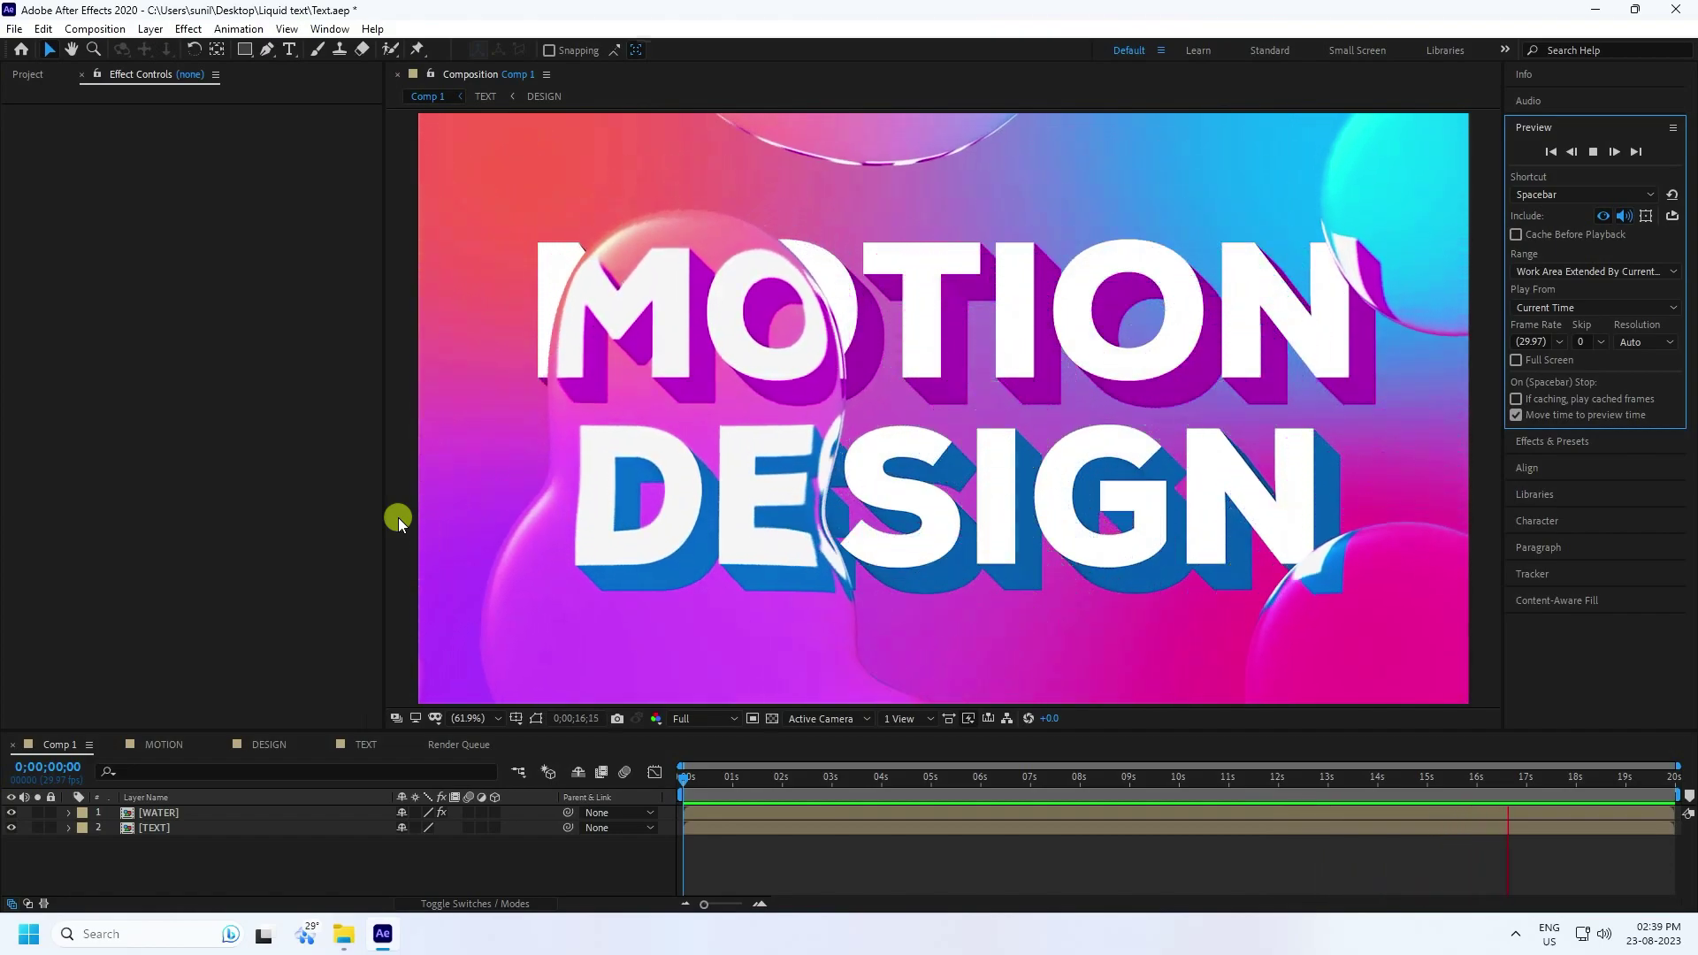
# Step: Stop playback of the finished MOTION DESIGN preview and bring up the File menu
pyautogui.click(714, 476)
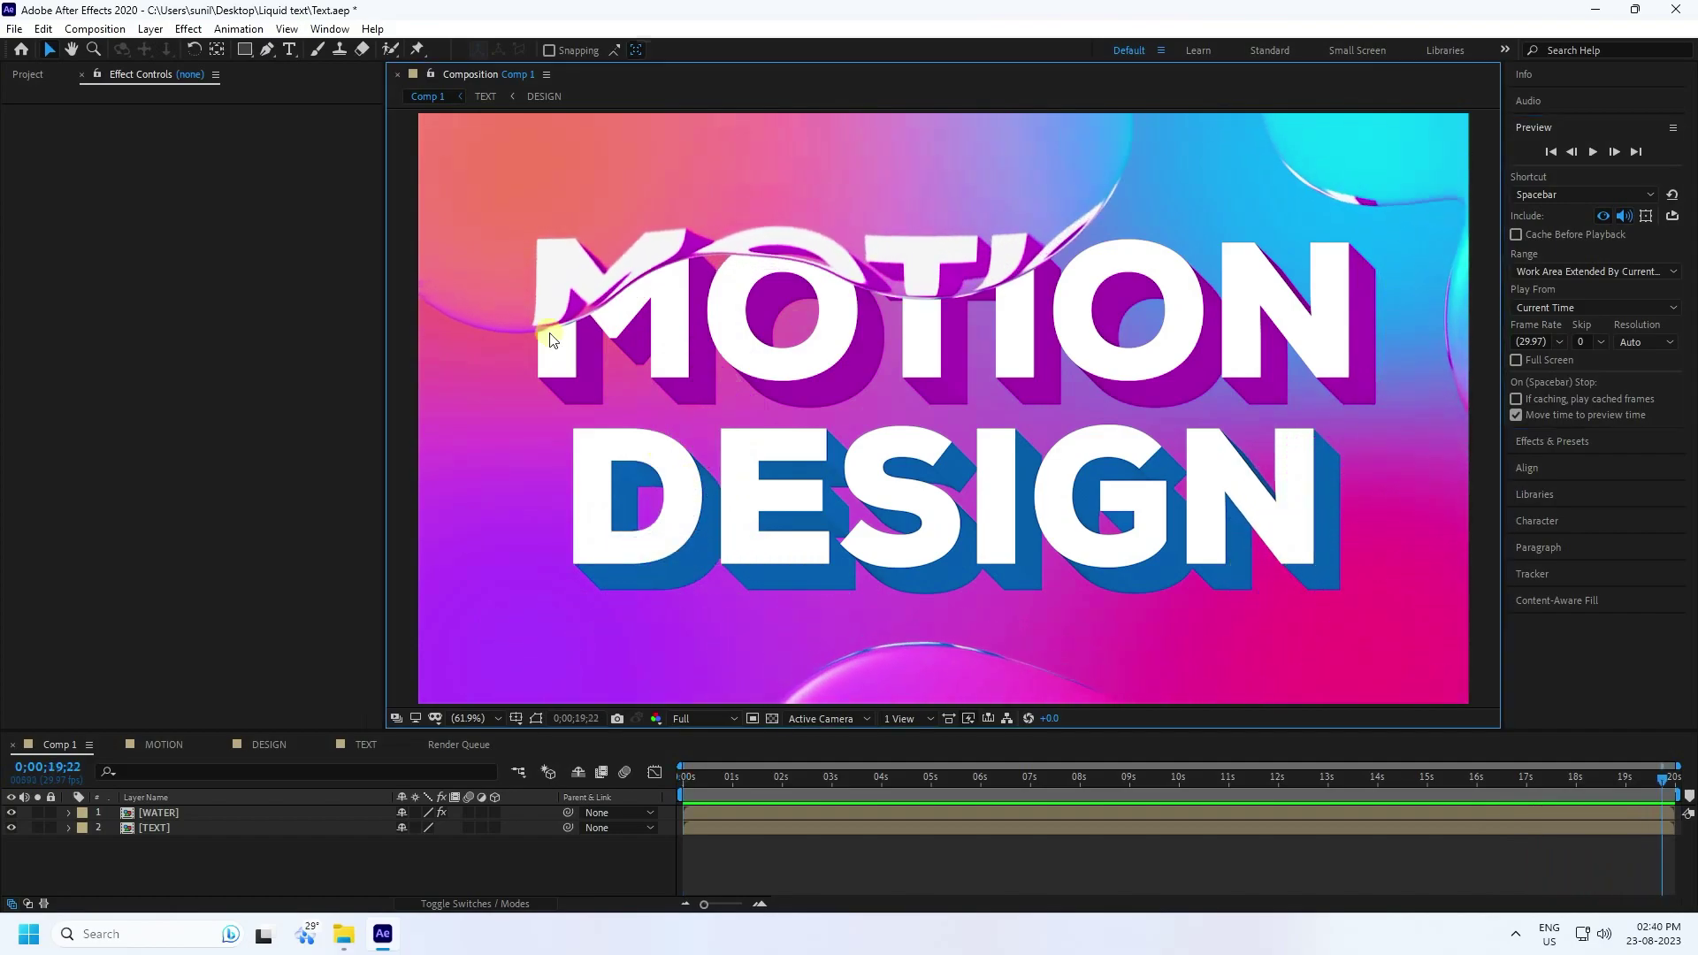
pyautogui.click(14, 29)
# Step: Start a new project without saving, and create Comp 1
pyautogui.moveTo(51, 55)
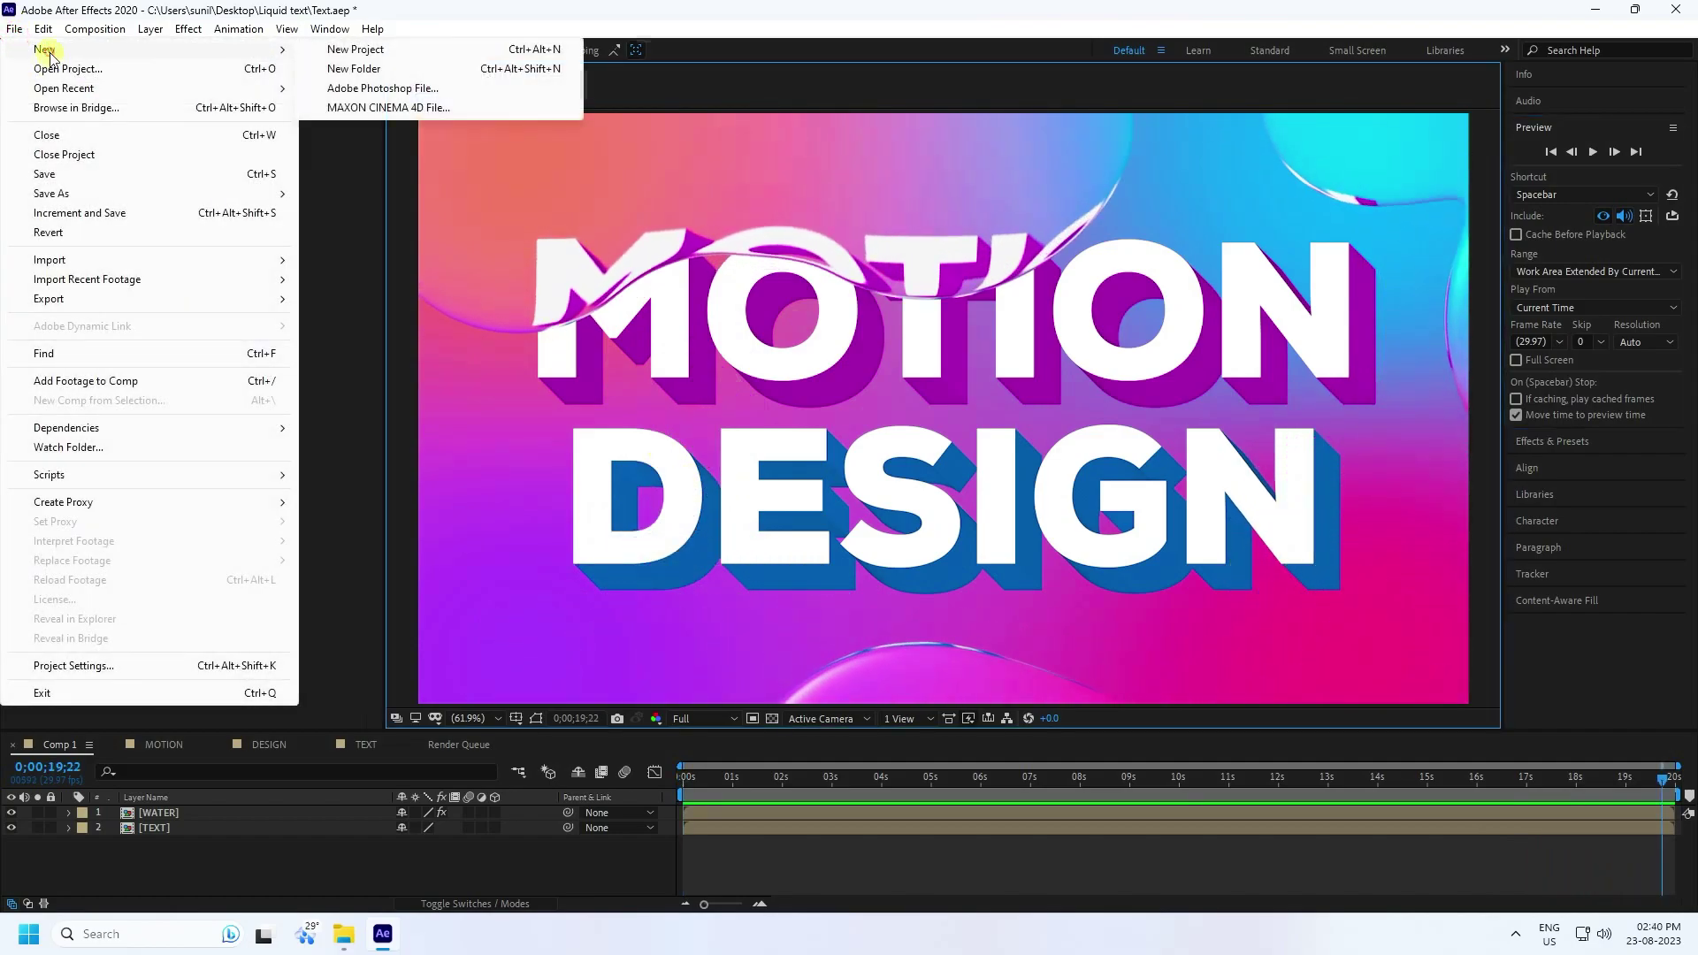
pyautogui.click(454, 50)
pyautogui.click(824, 487)
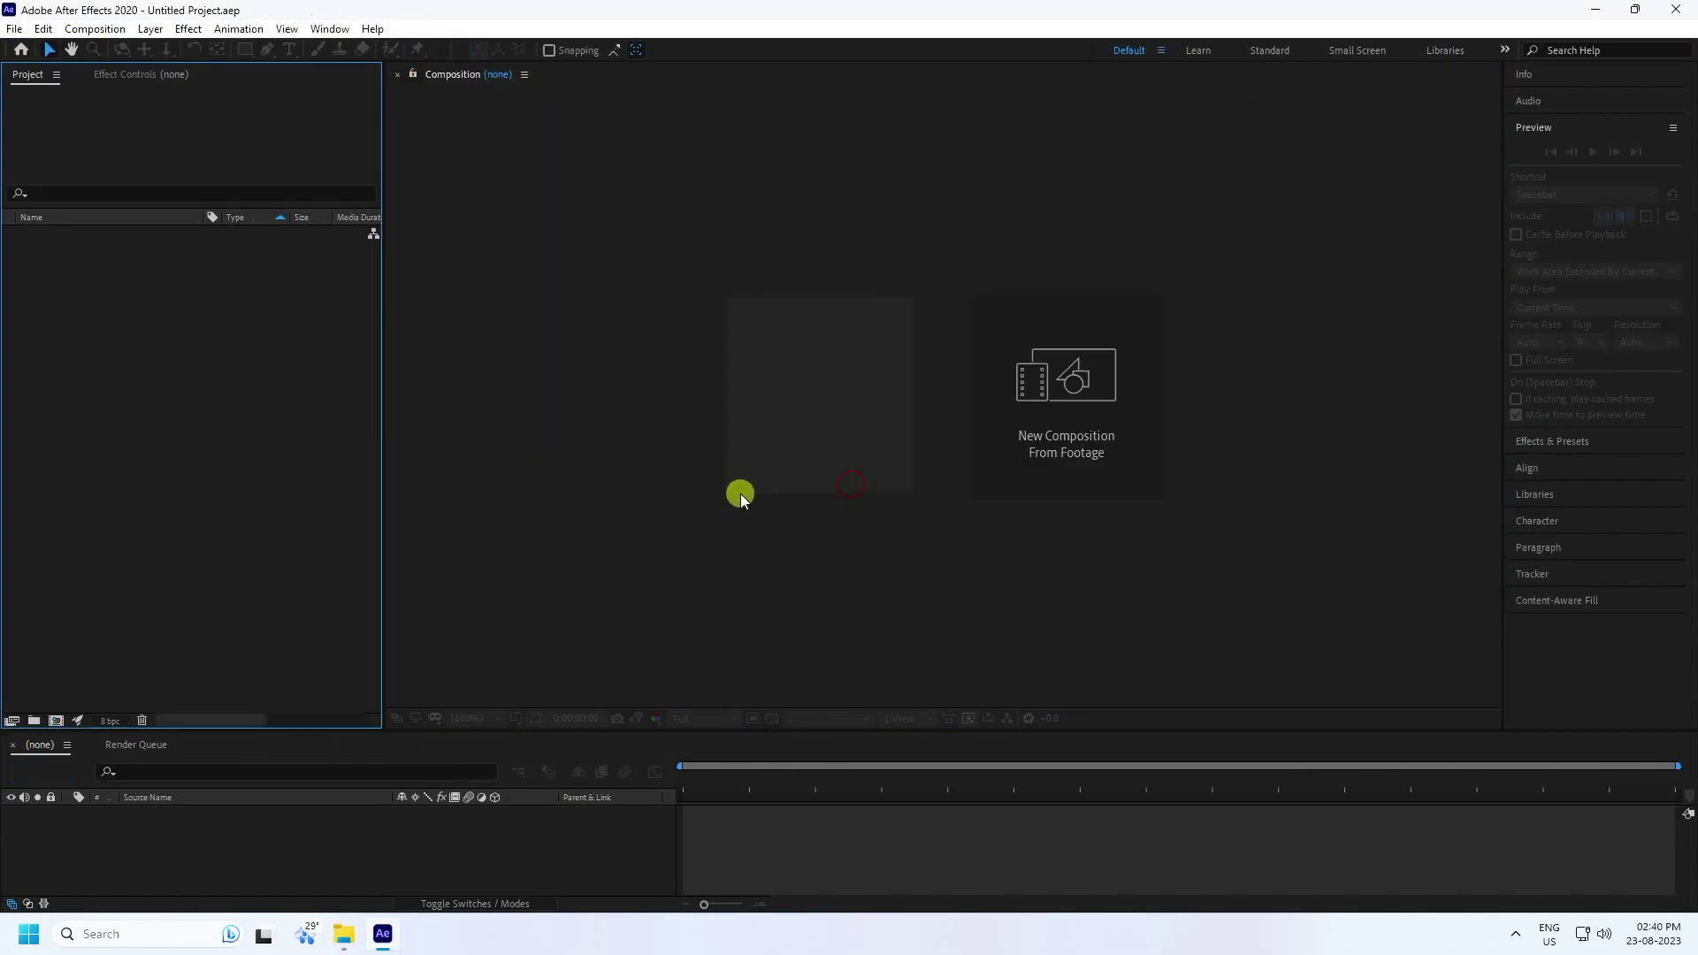
pyautogui.click(810, 446)
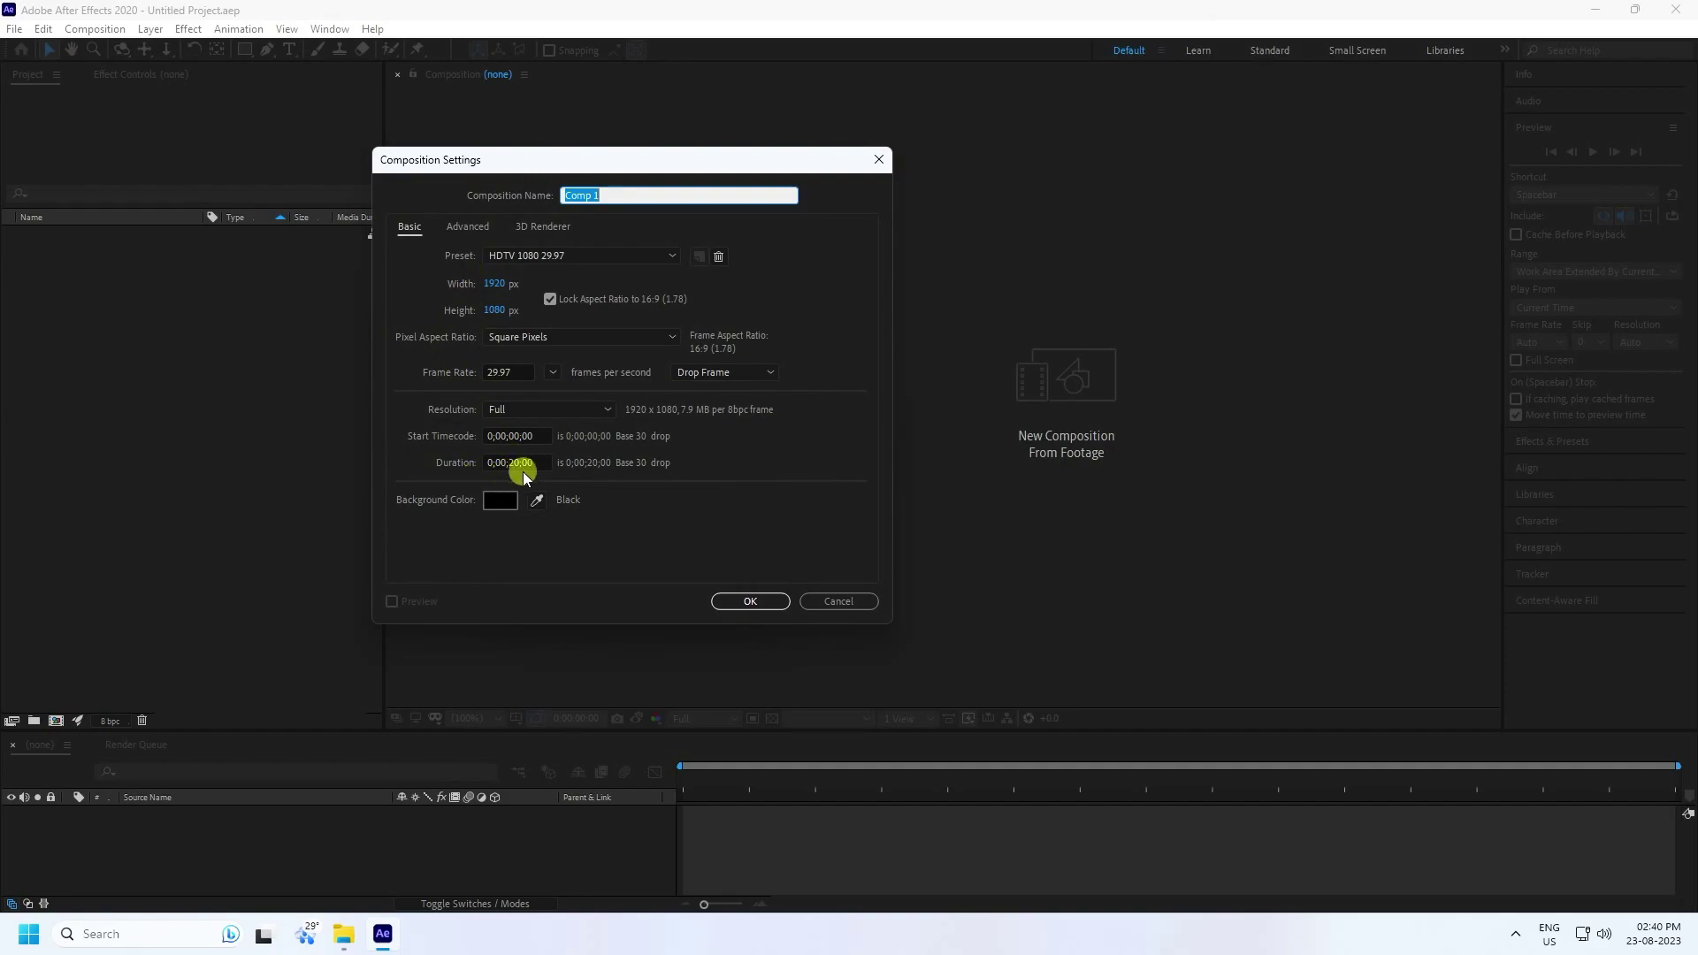
pyautogui.click(760, 607)
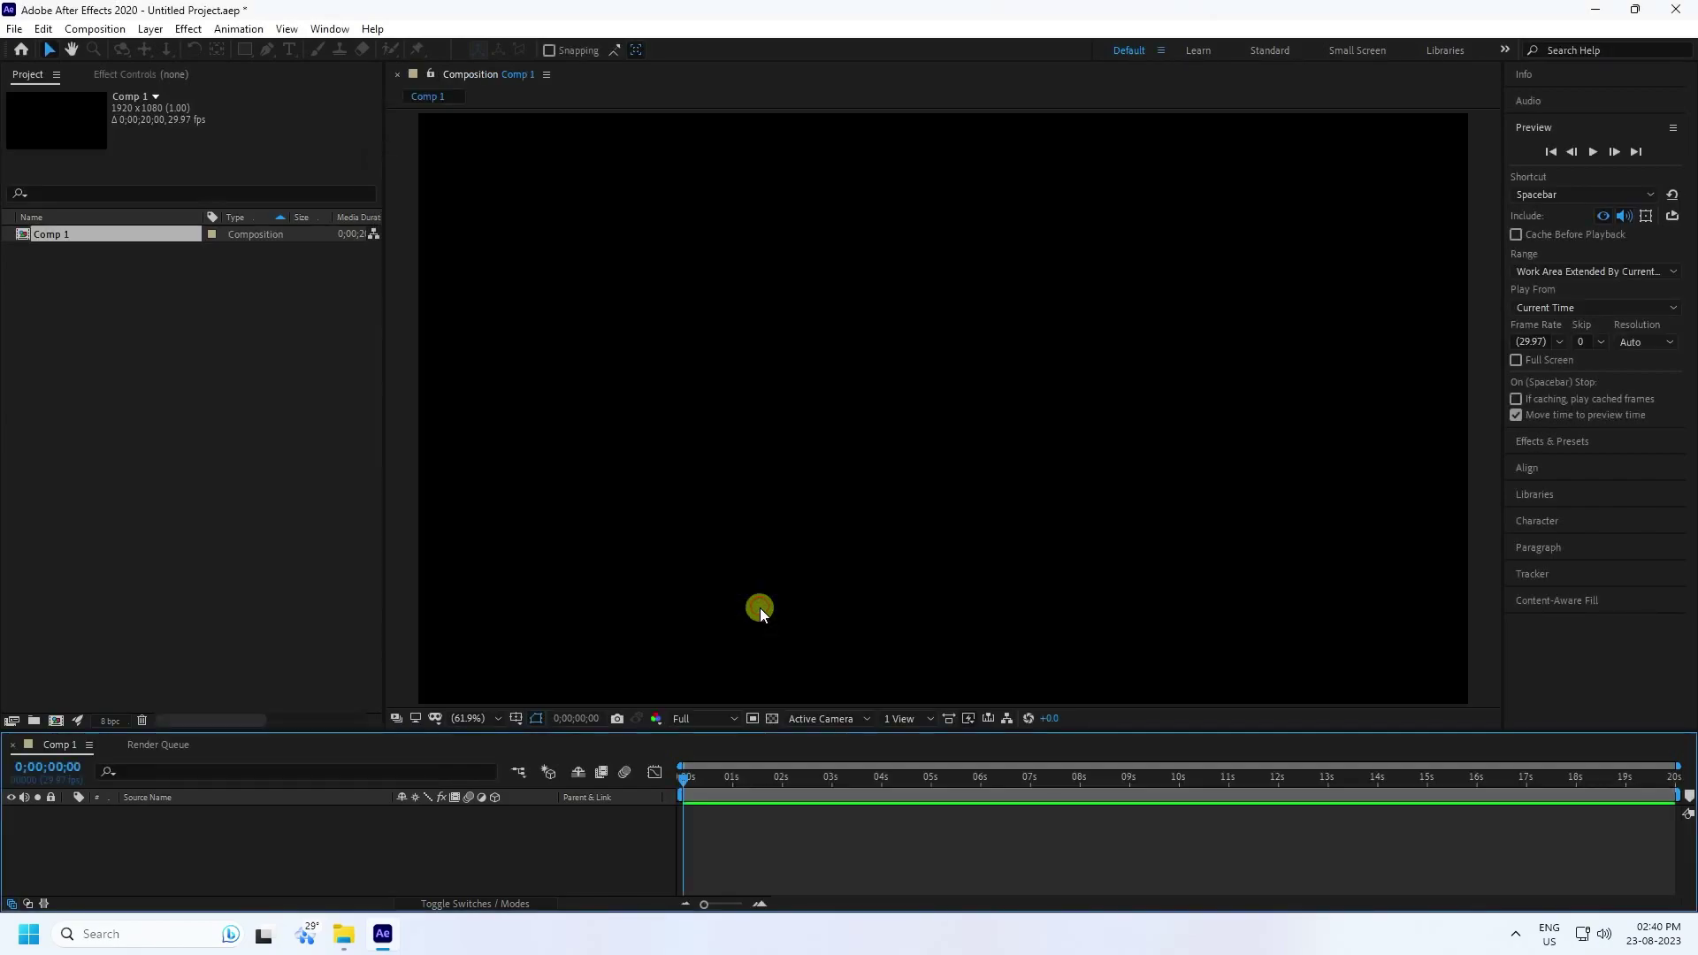
# Step: Add a new text layer reading 'MOTION' to Comp 1
pyautogui.rightClick(244, 835)
pyautogui.click(302, 636)
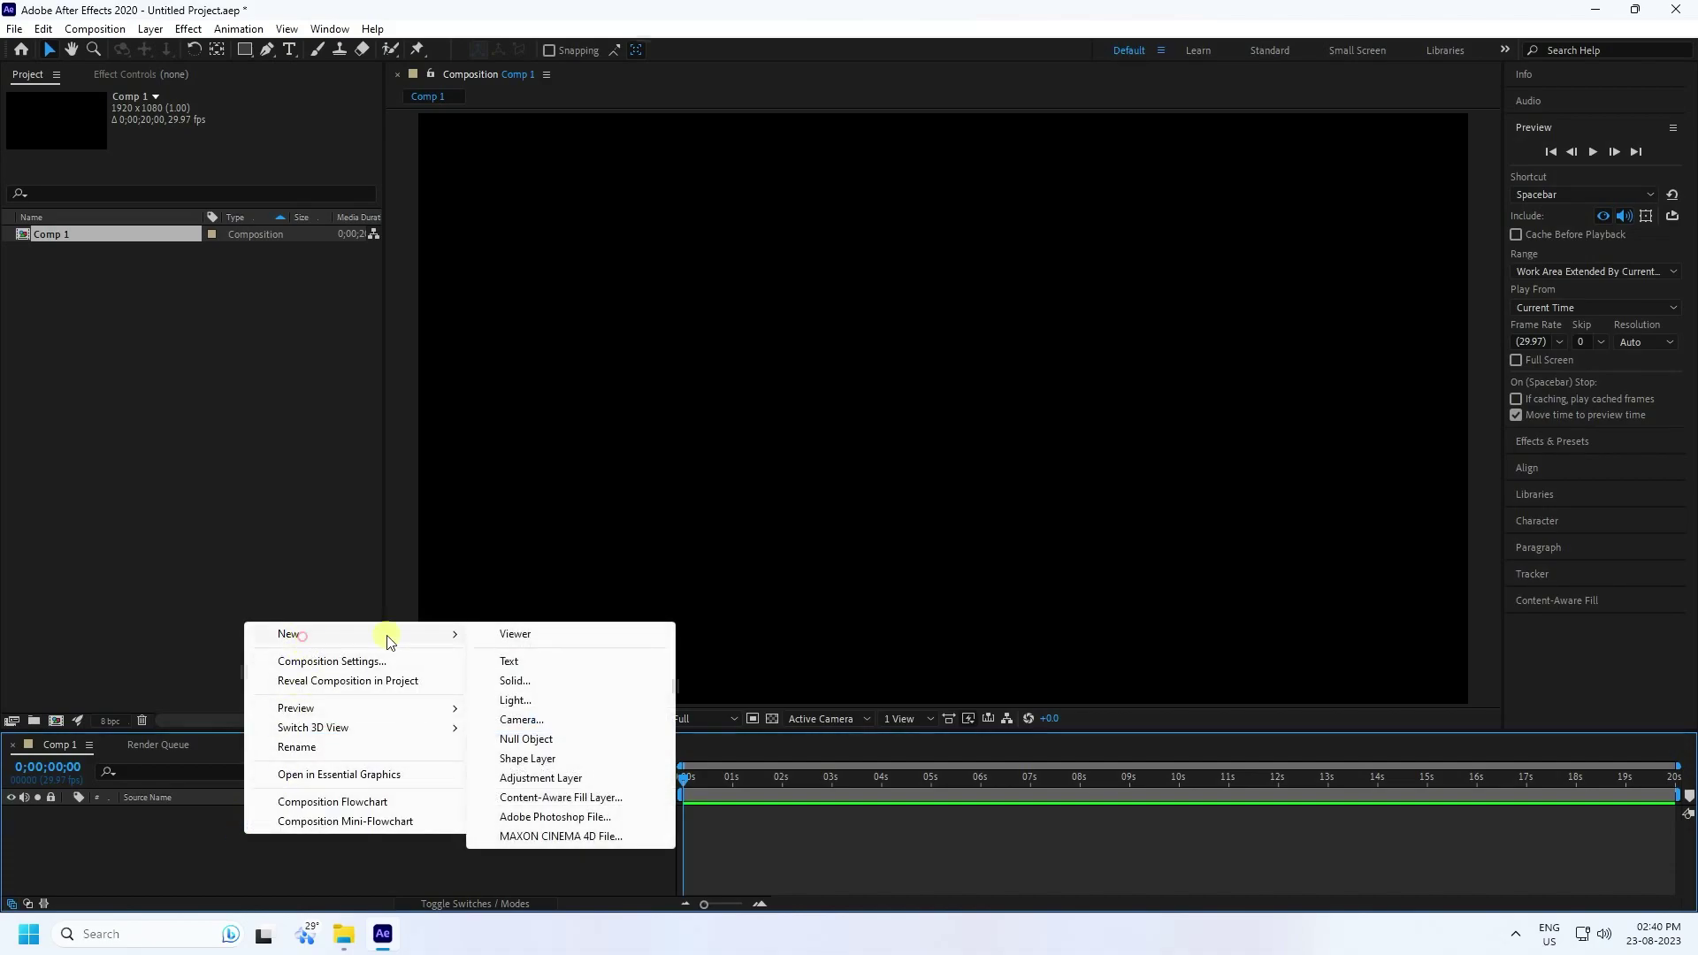
pyautogui.click(566, 670)
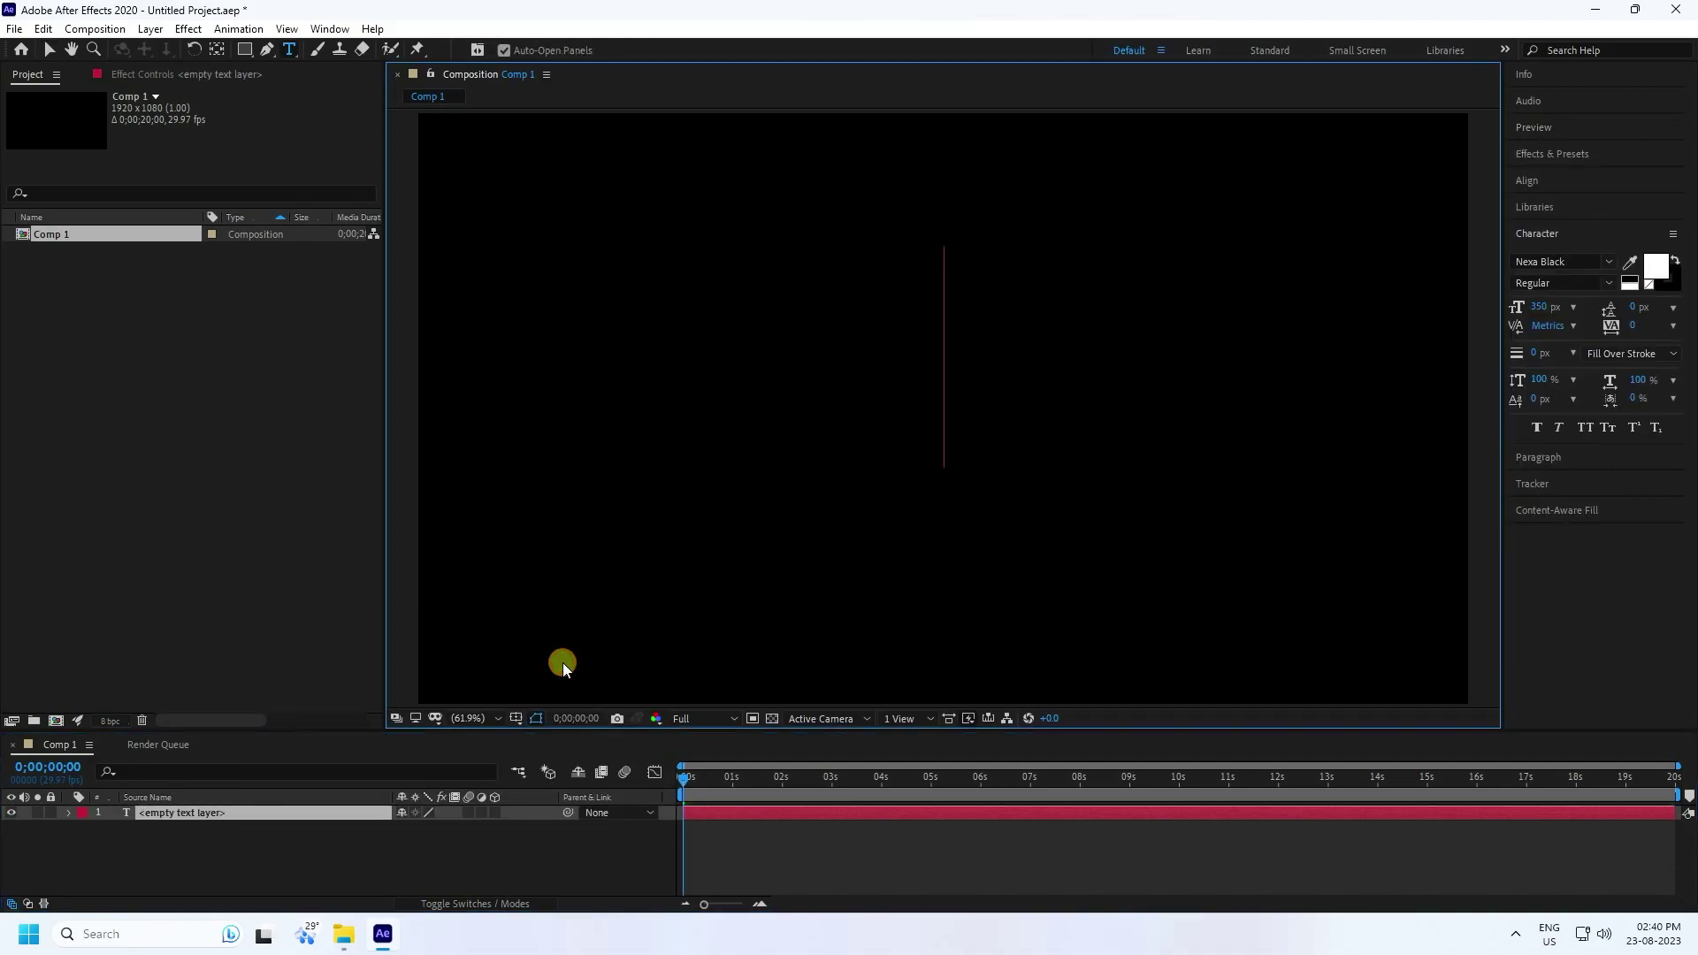
pyautogui.write('MOTION')
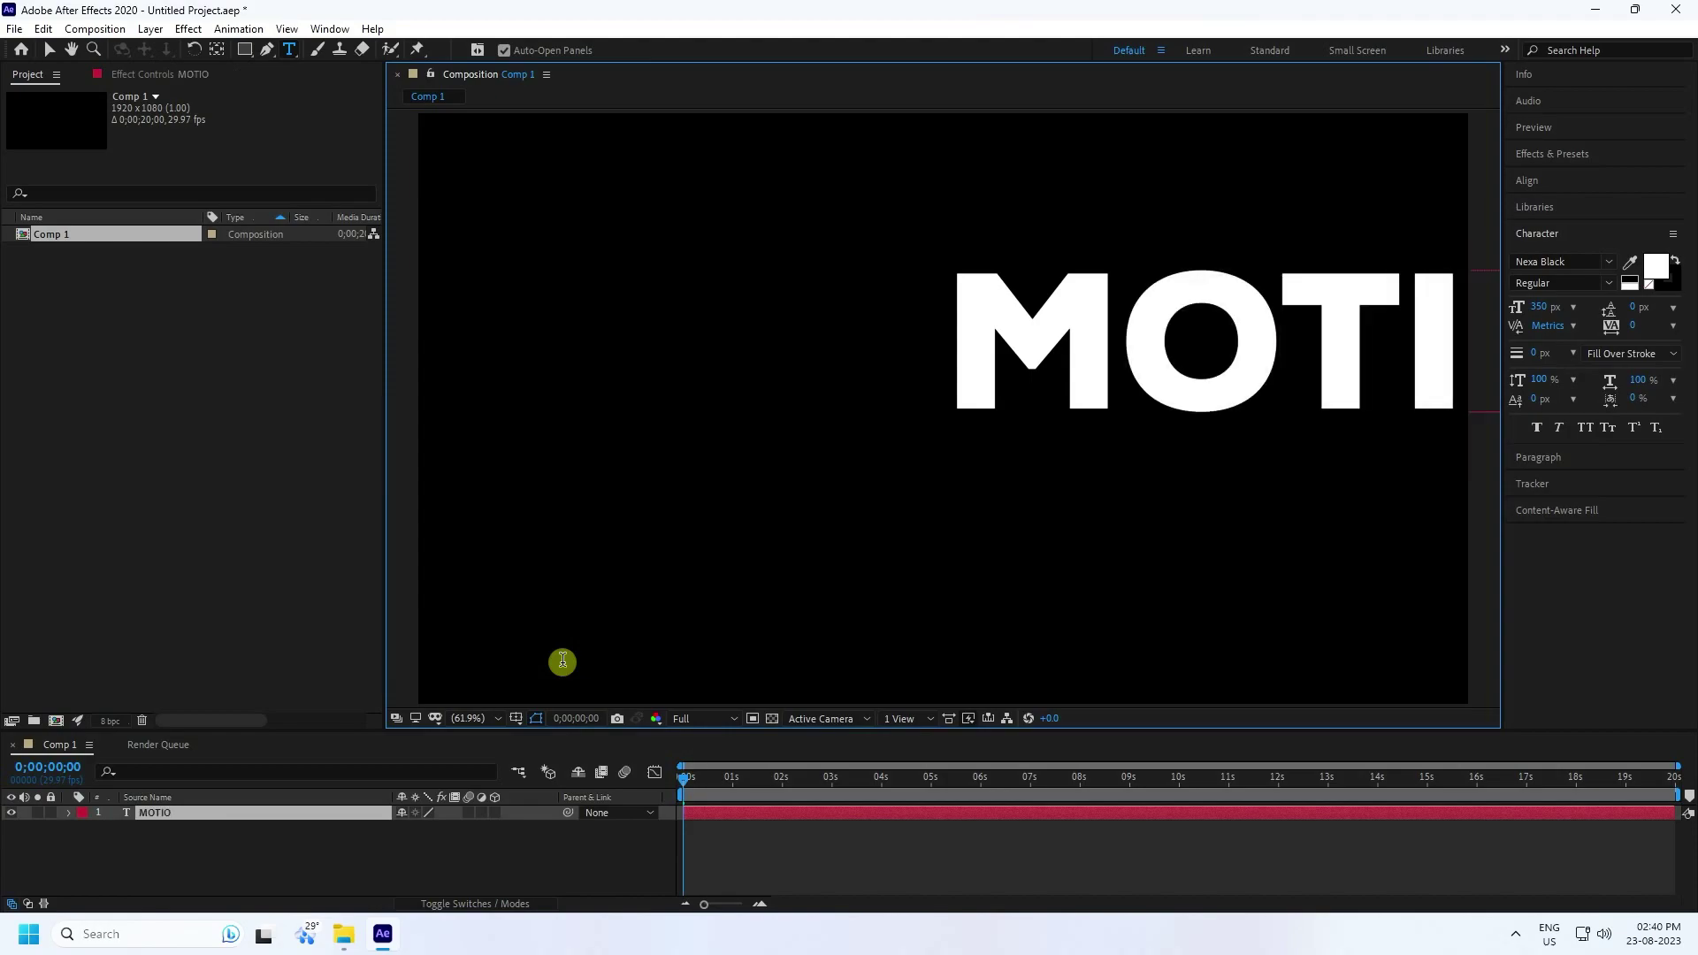
# Step: Centre MOTION in the comp and move its anchor point to the text's centre
pyautogui.click(1526, 182)
pyautogui.click(1551, 225)
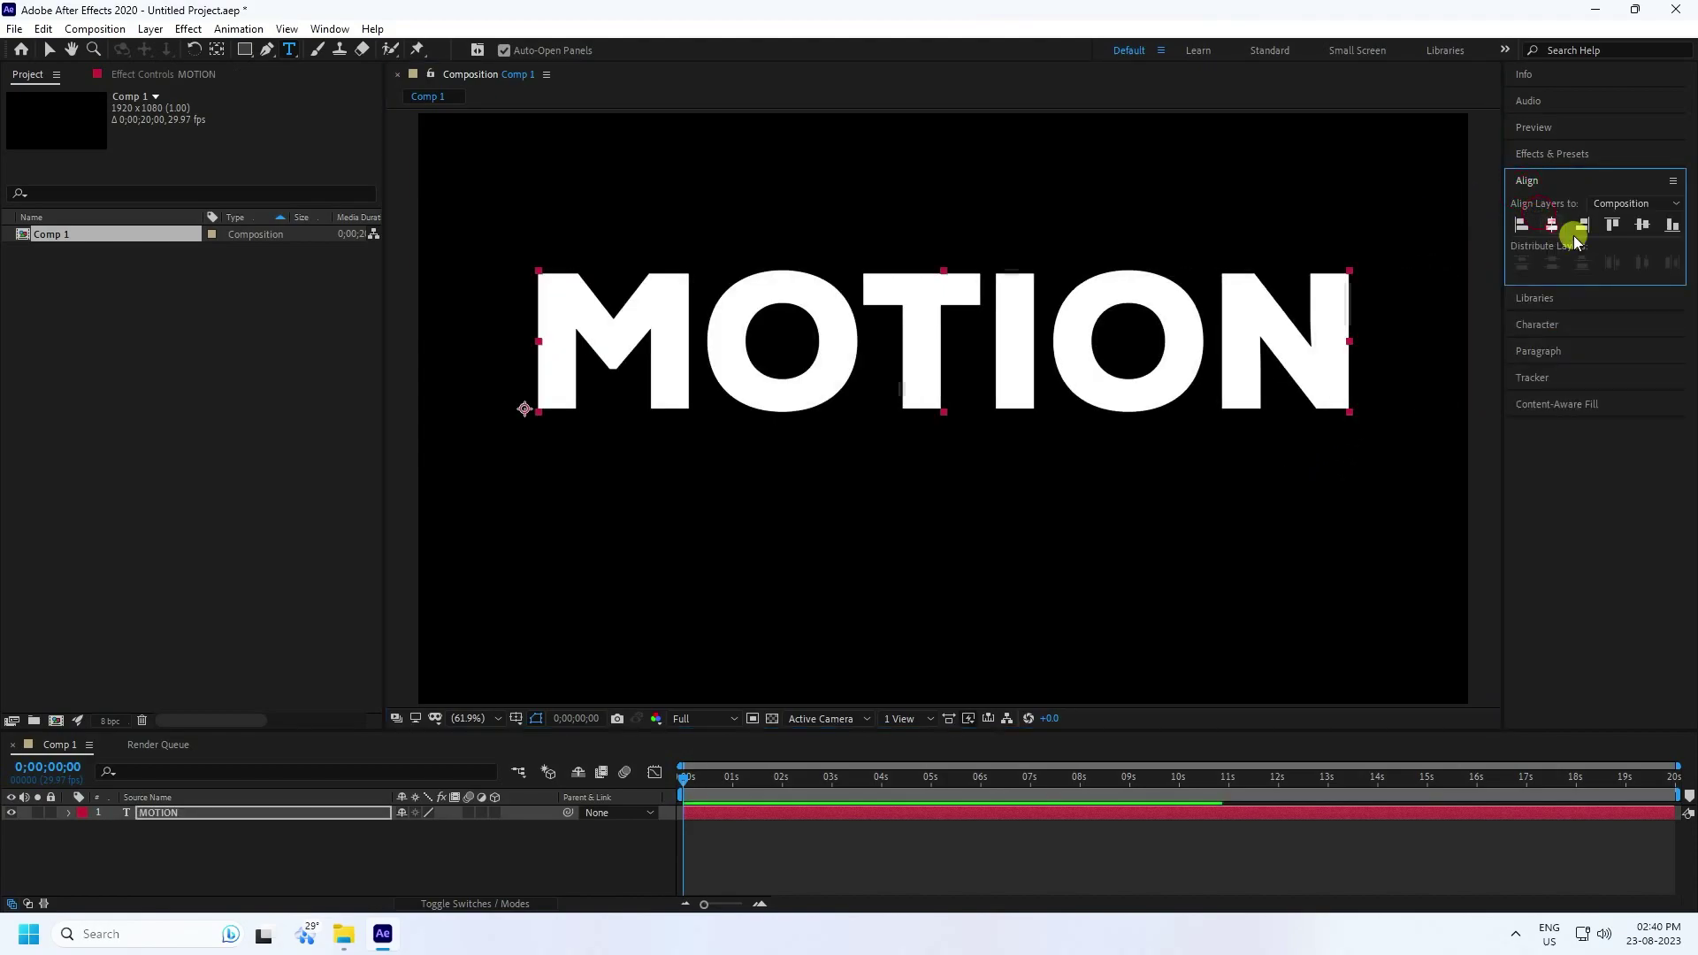
pyautogui.click(1643, 225)
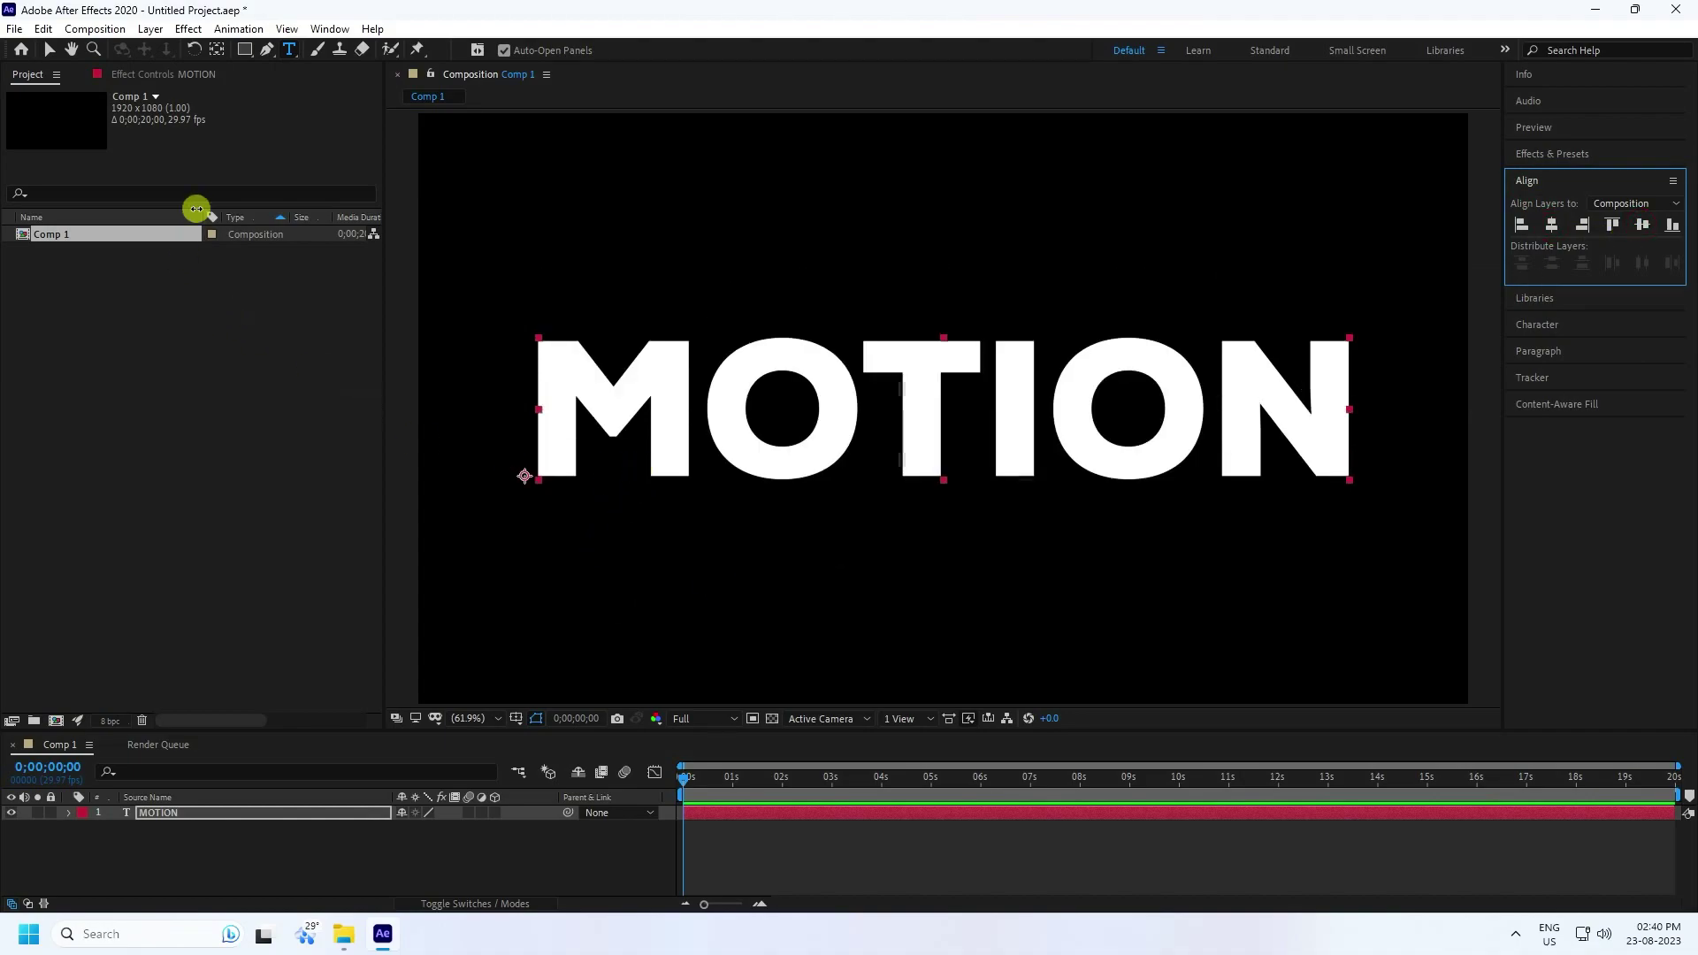
pyautogui.click(49, 51)
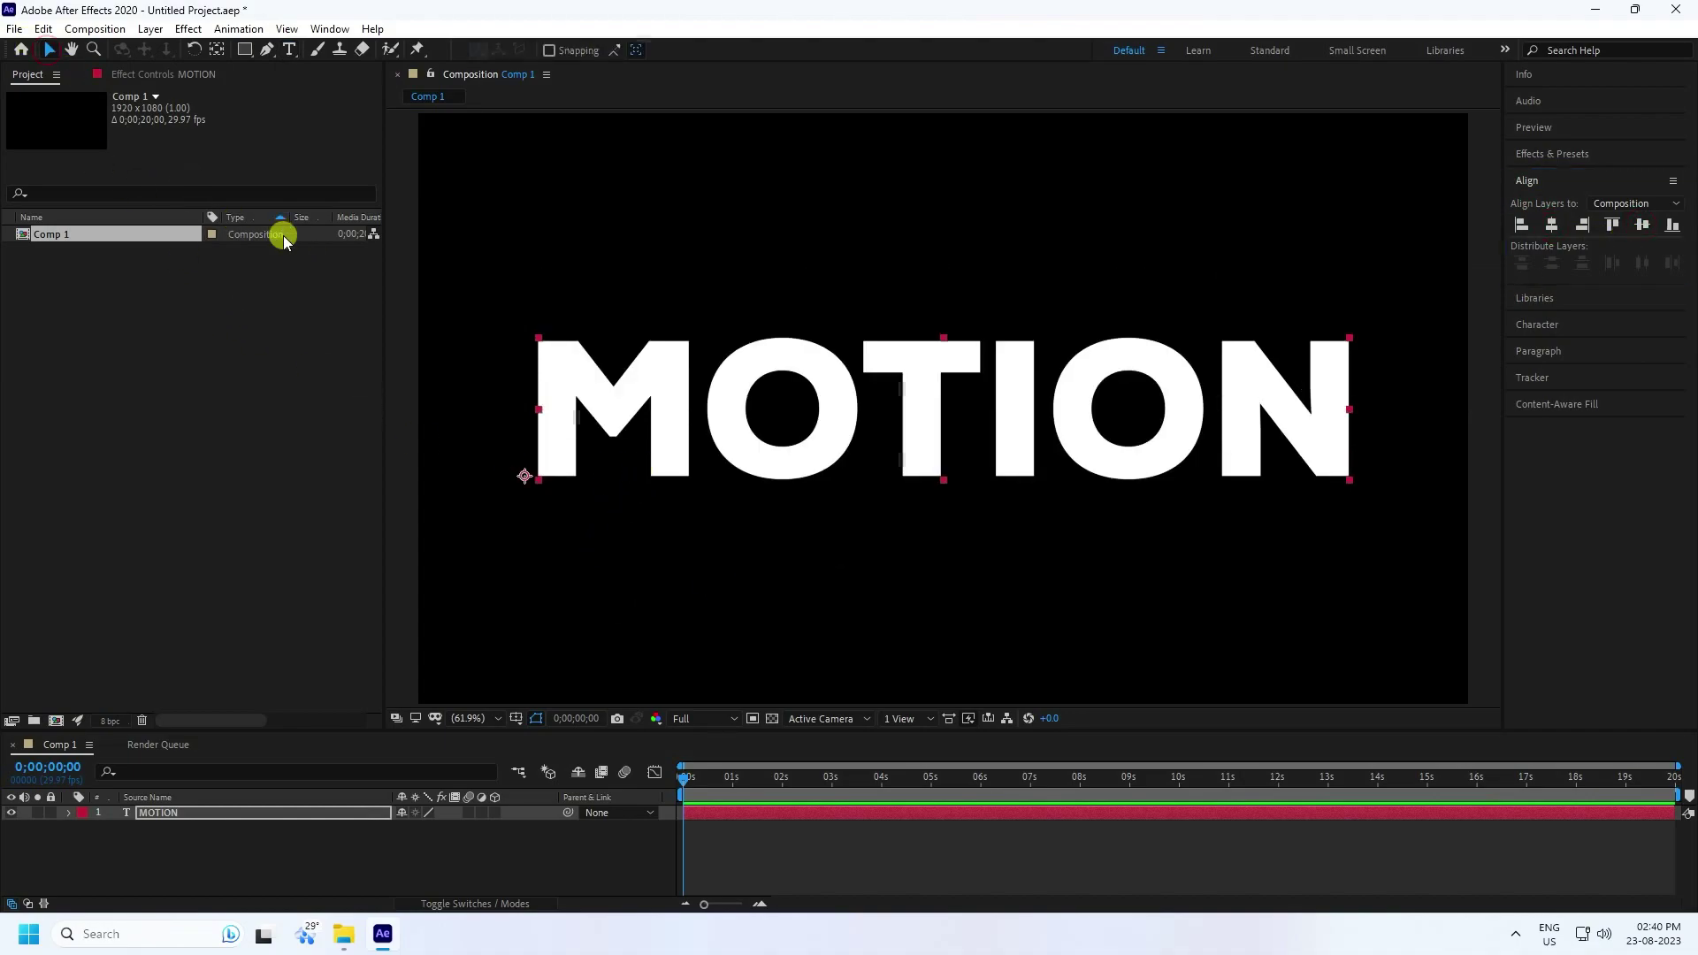
pyautogui.click(733, 466)
pyautogui.hotkey('ctrl', 'alt', 'Home')
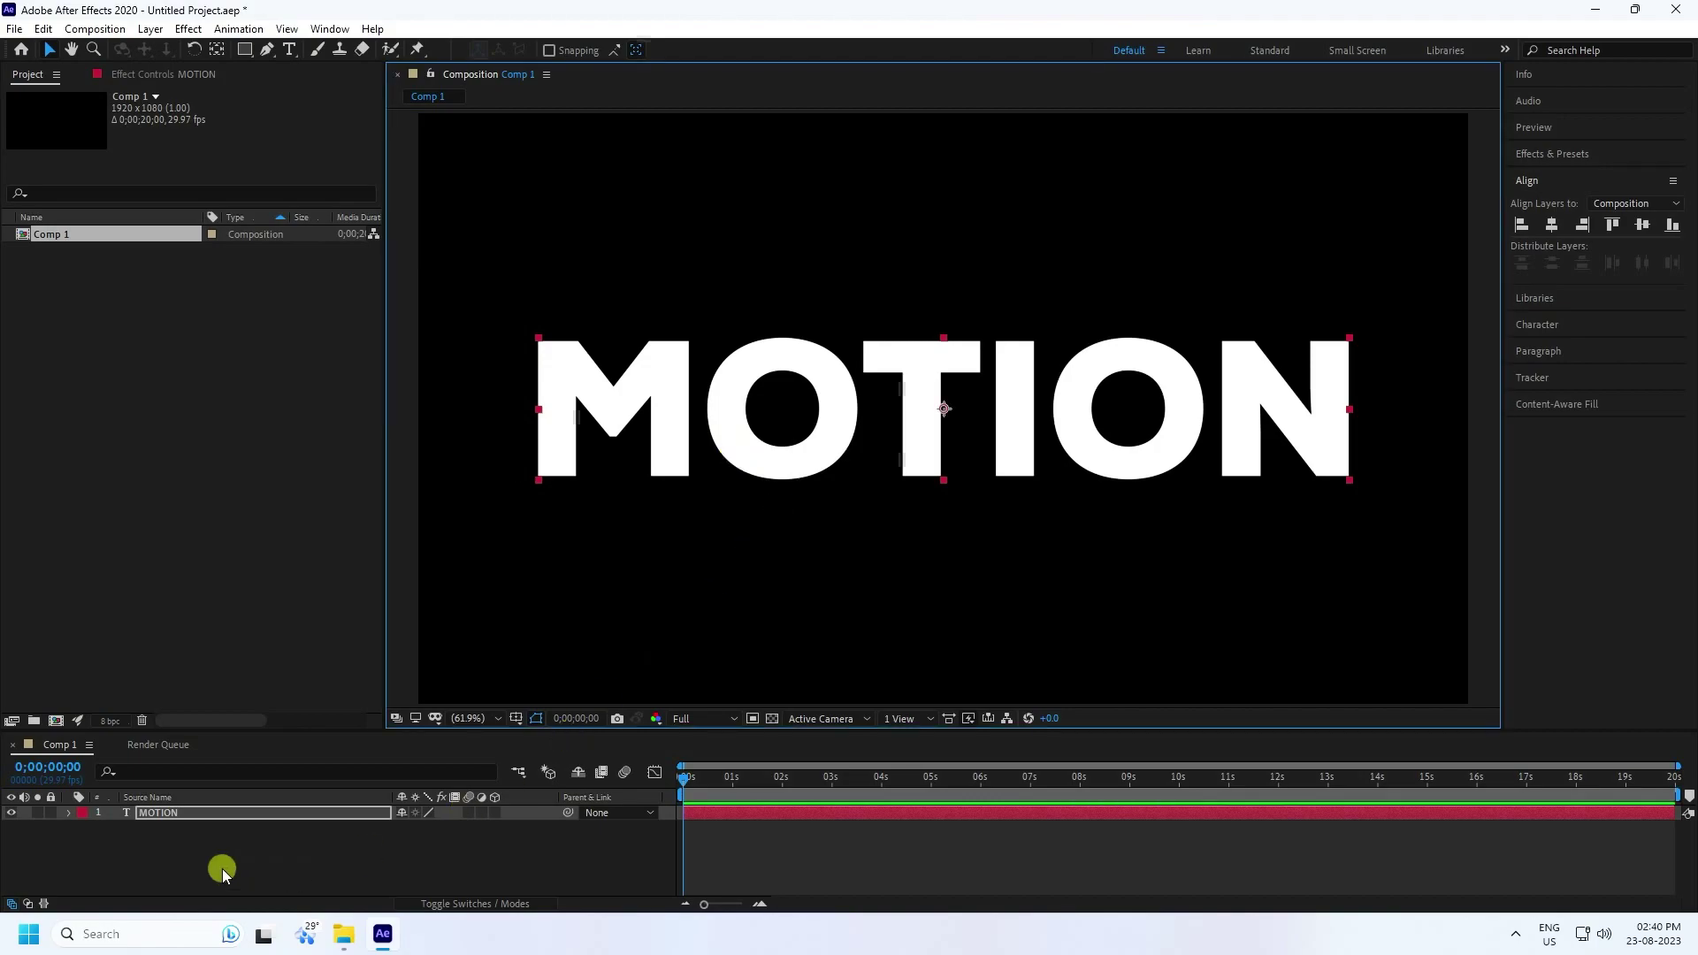
pyautogui.click(175, 814)
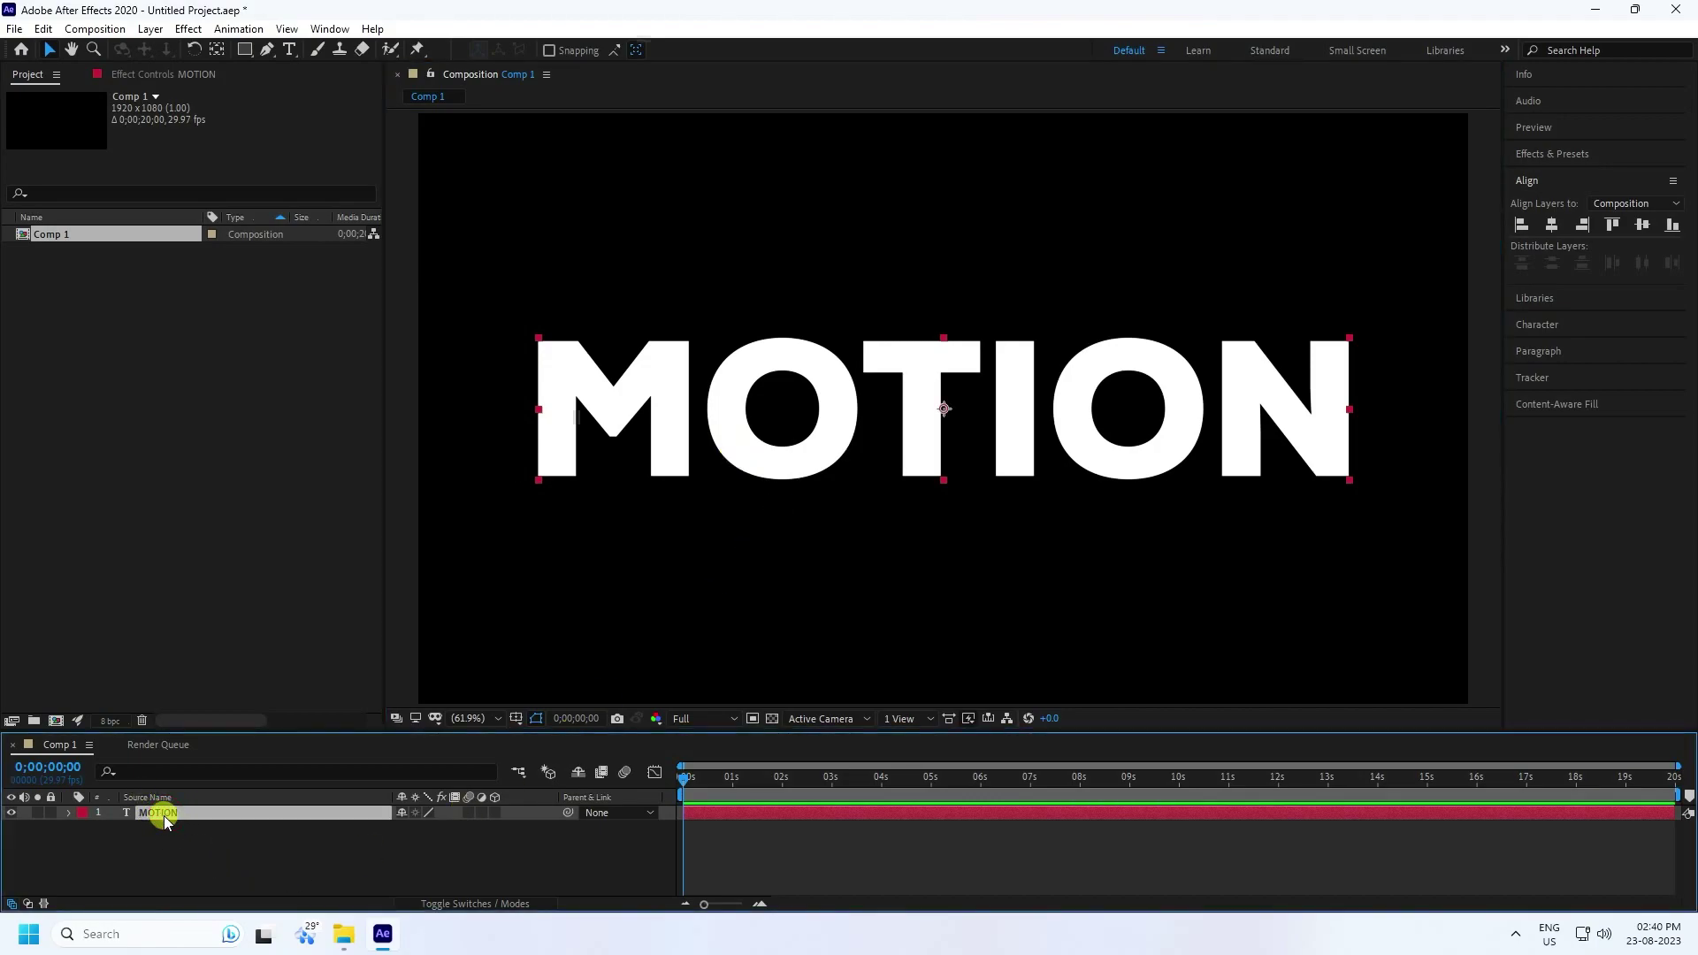
# Step: Convert the MOTION text into a MOTION Outlines shape layer
pyautogui.rightClick(163, 815)
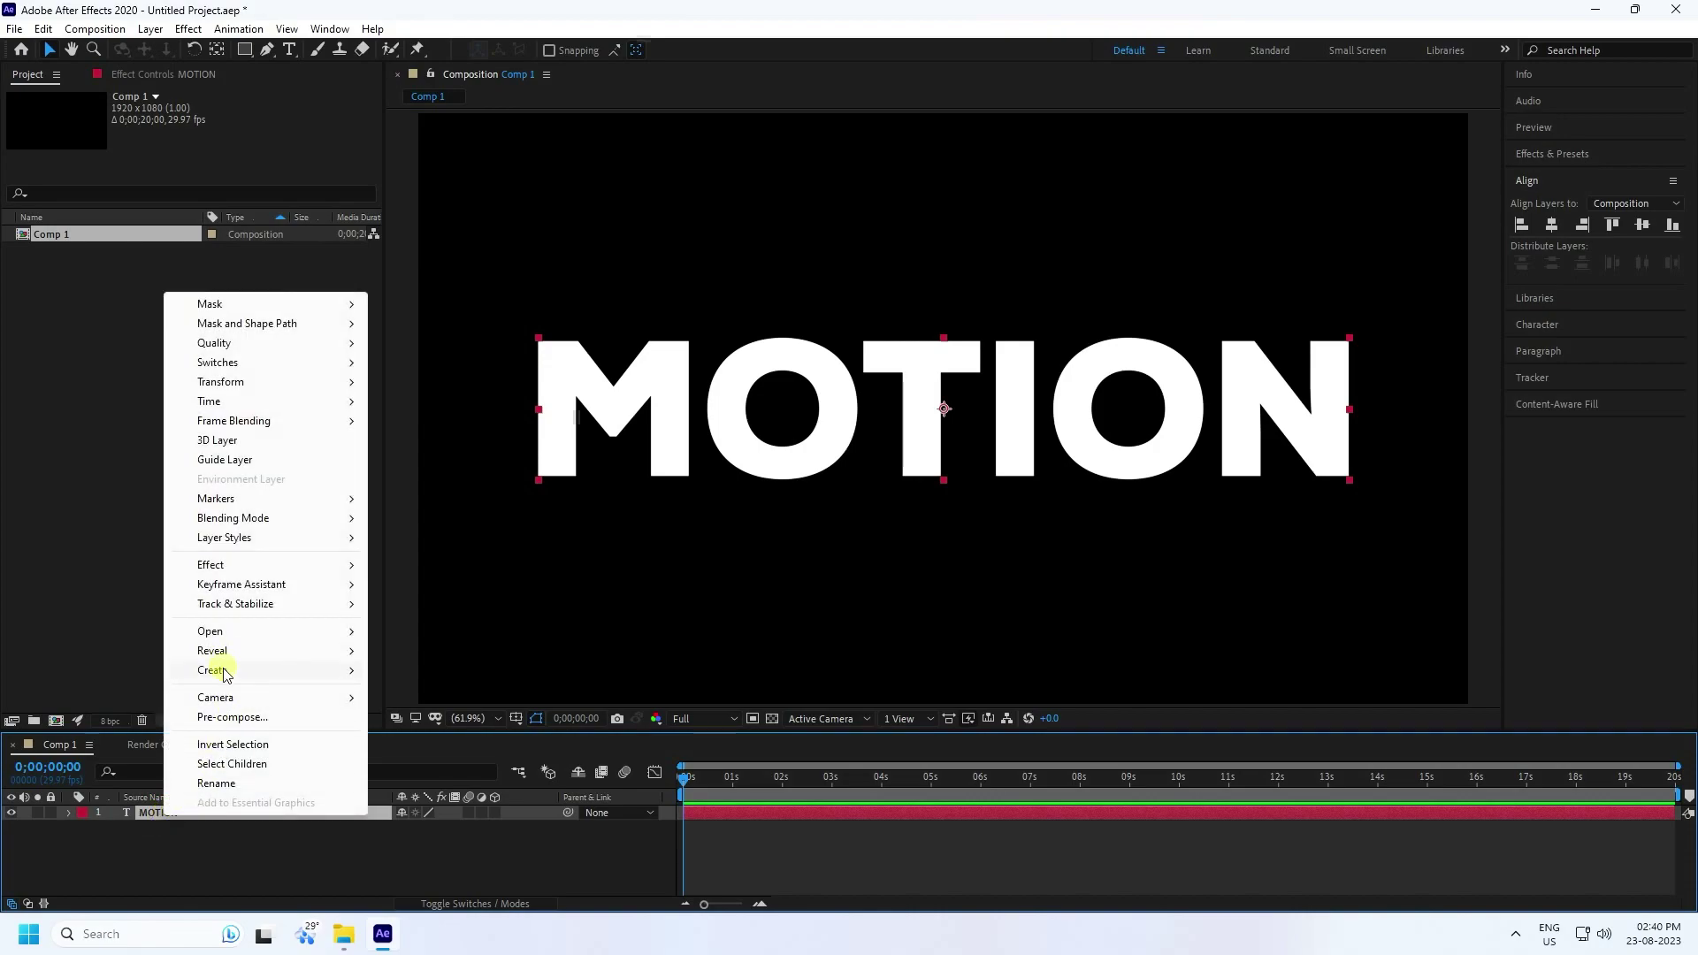
pyautogui.moveTo(226, 672)
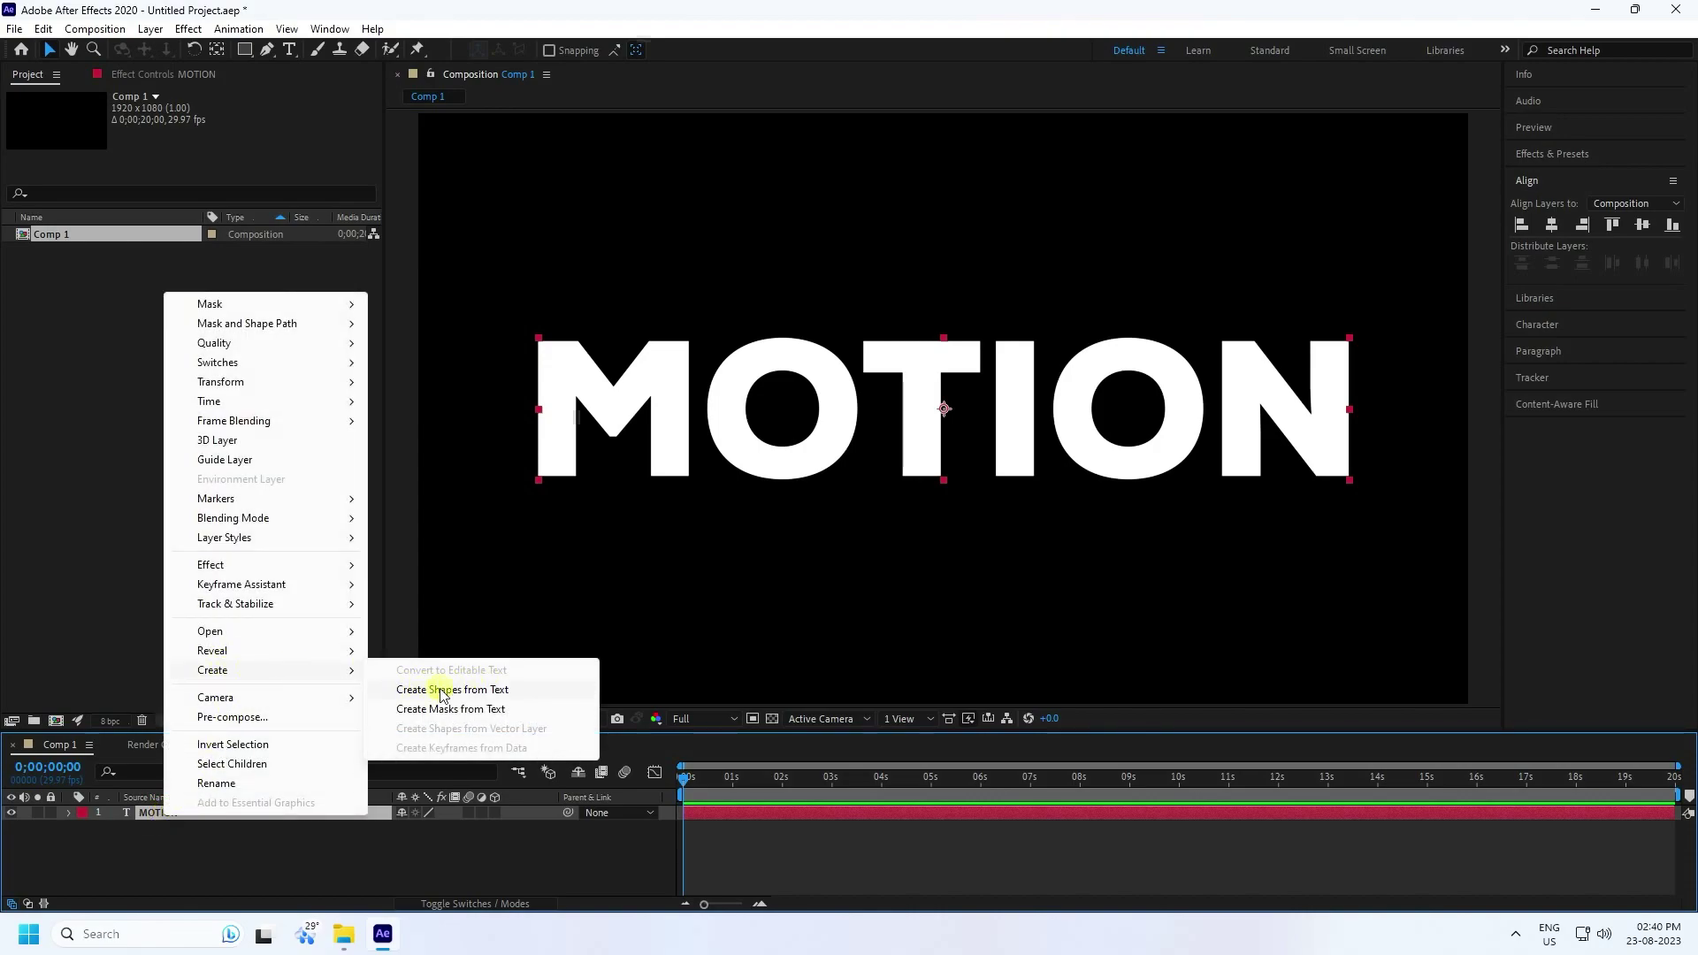
pyautogui.click(511, 697)
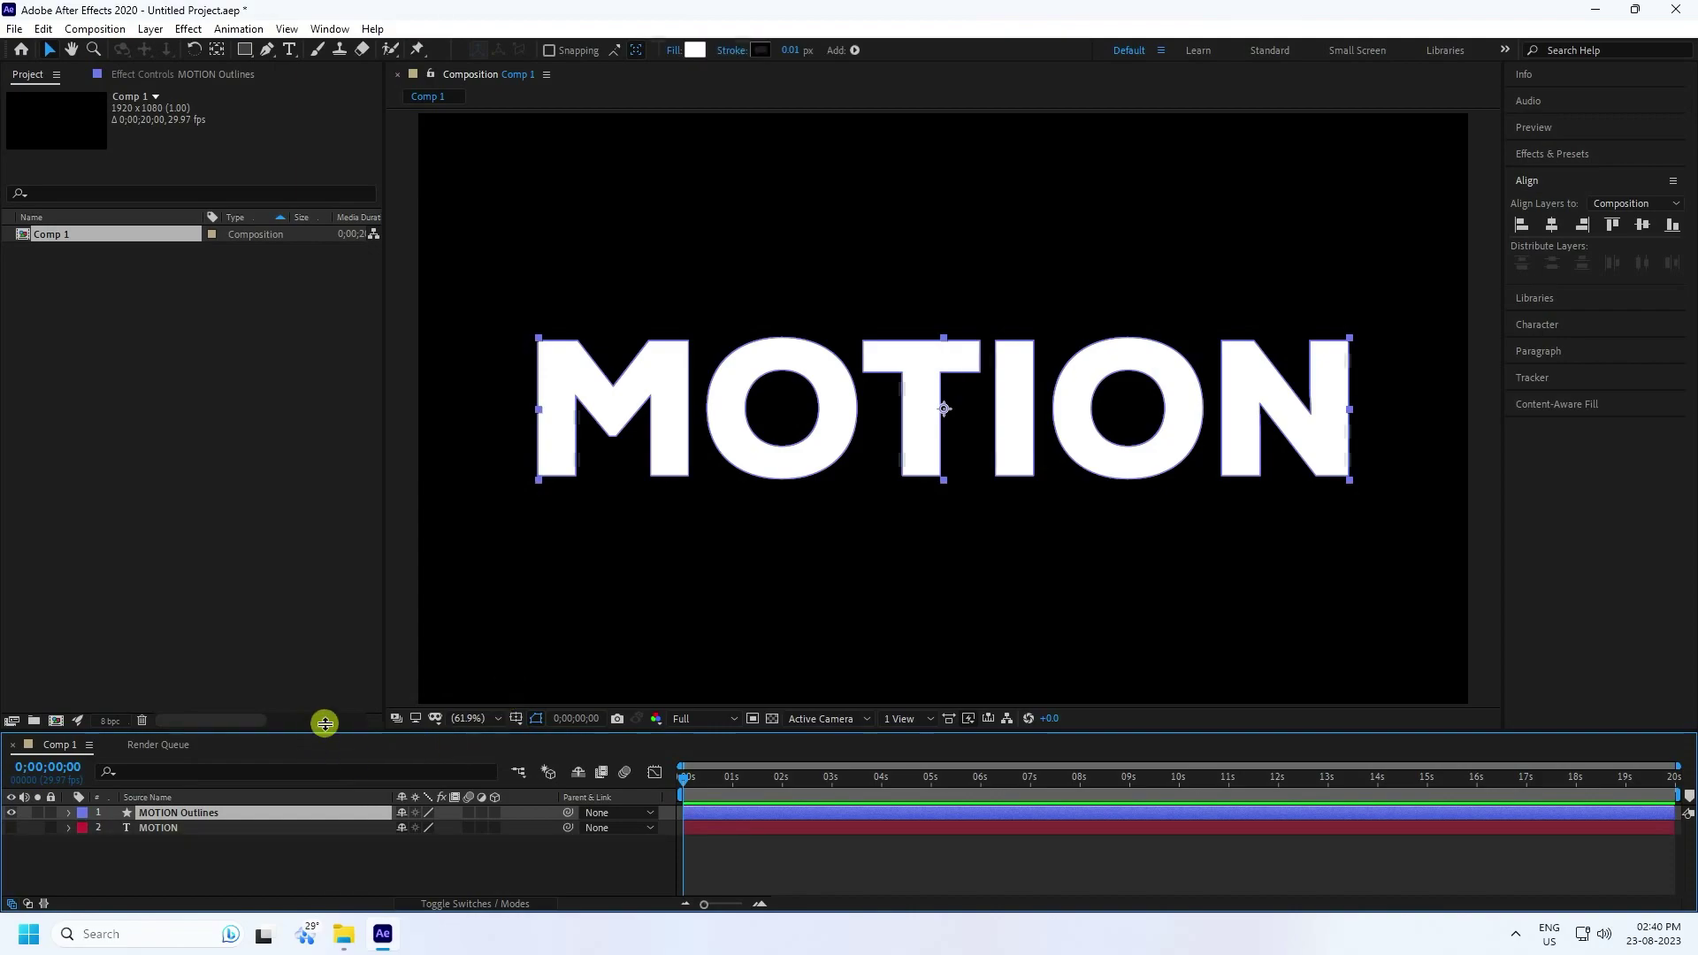
pyautogui.moveTo(330, 733); pyautogui.dragTo(333, 694)
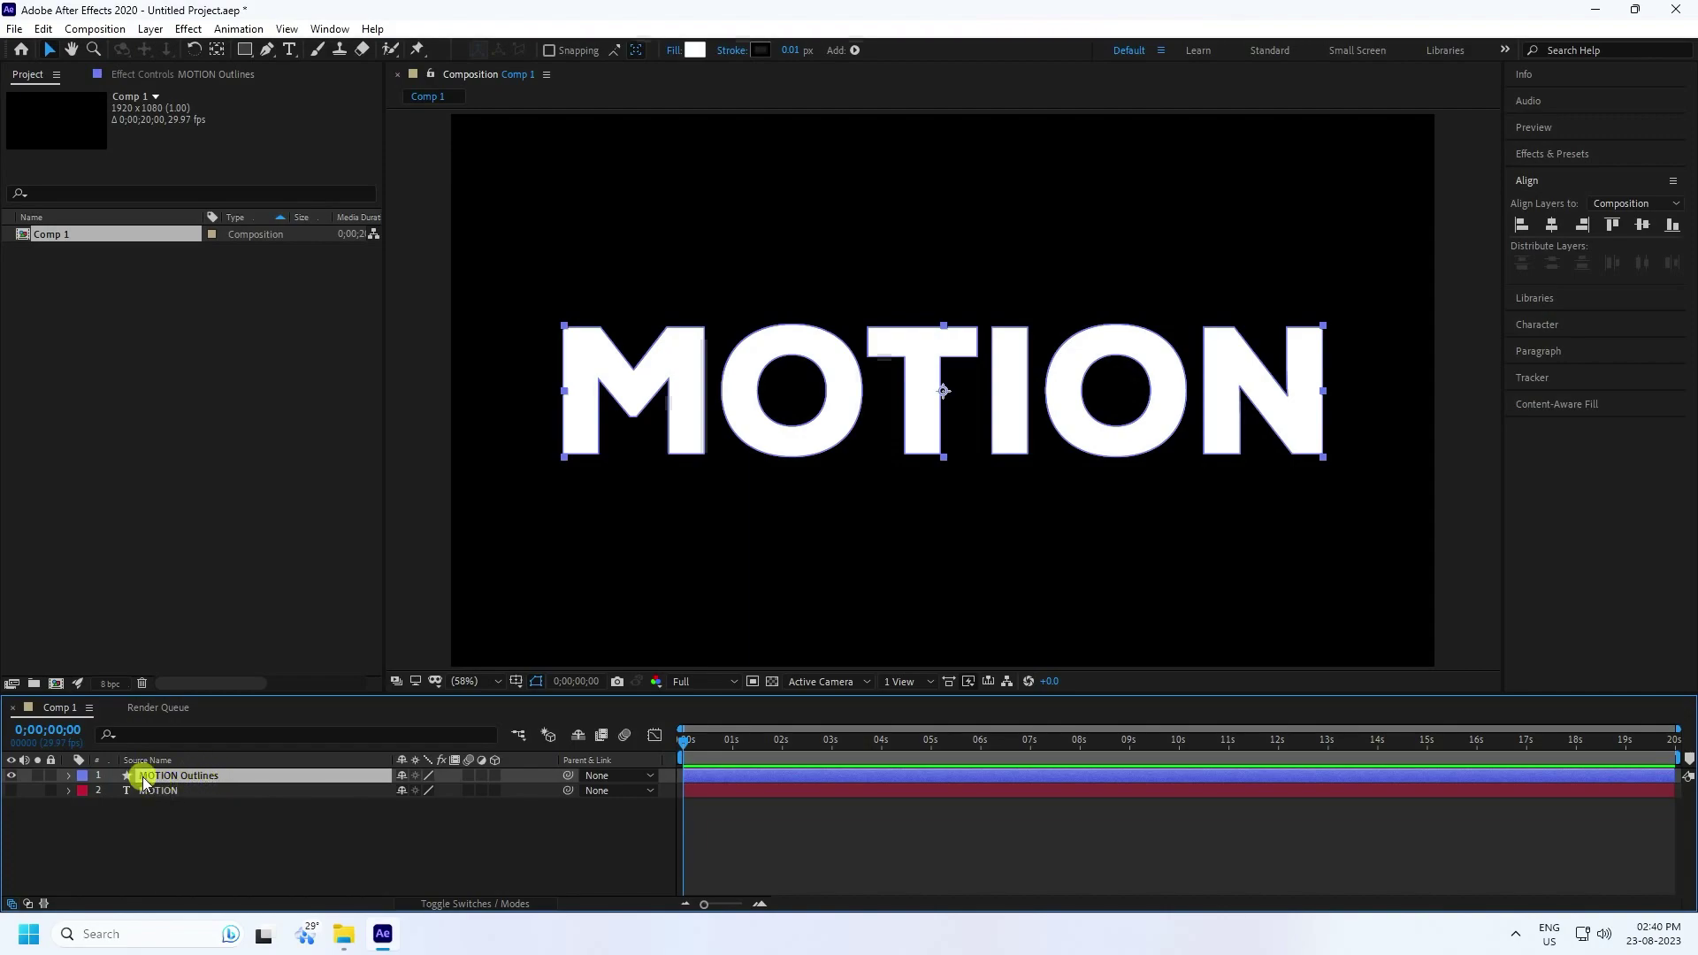
# Step: Add a Repeater to the MOTION Outlines letter shapes
pyautogui.click(69, 776)
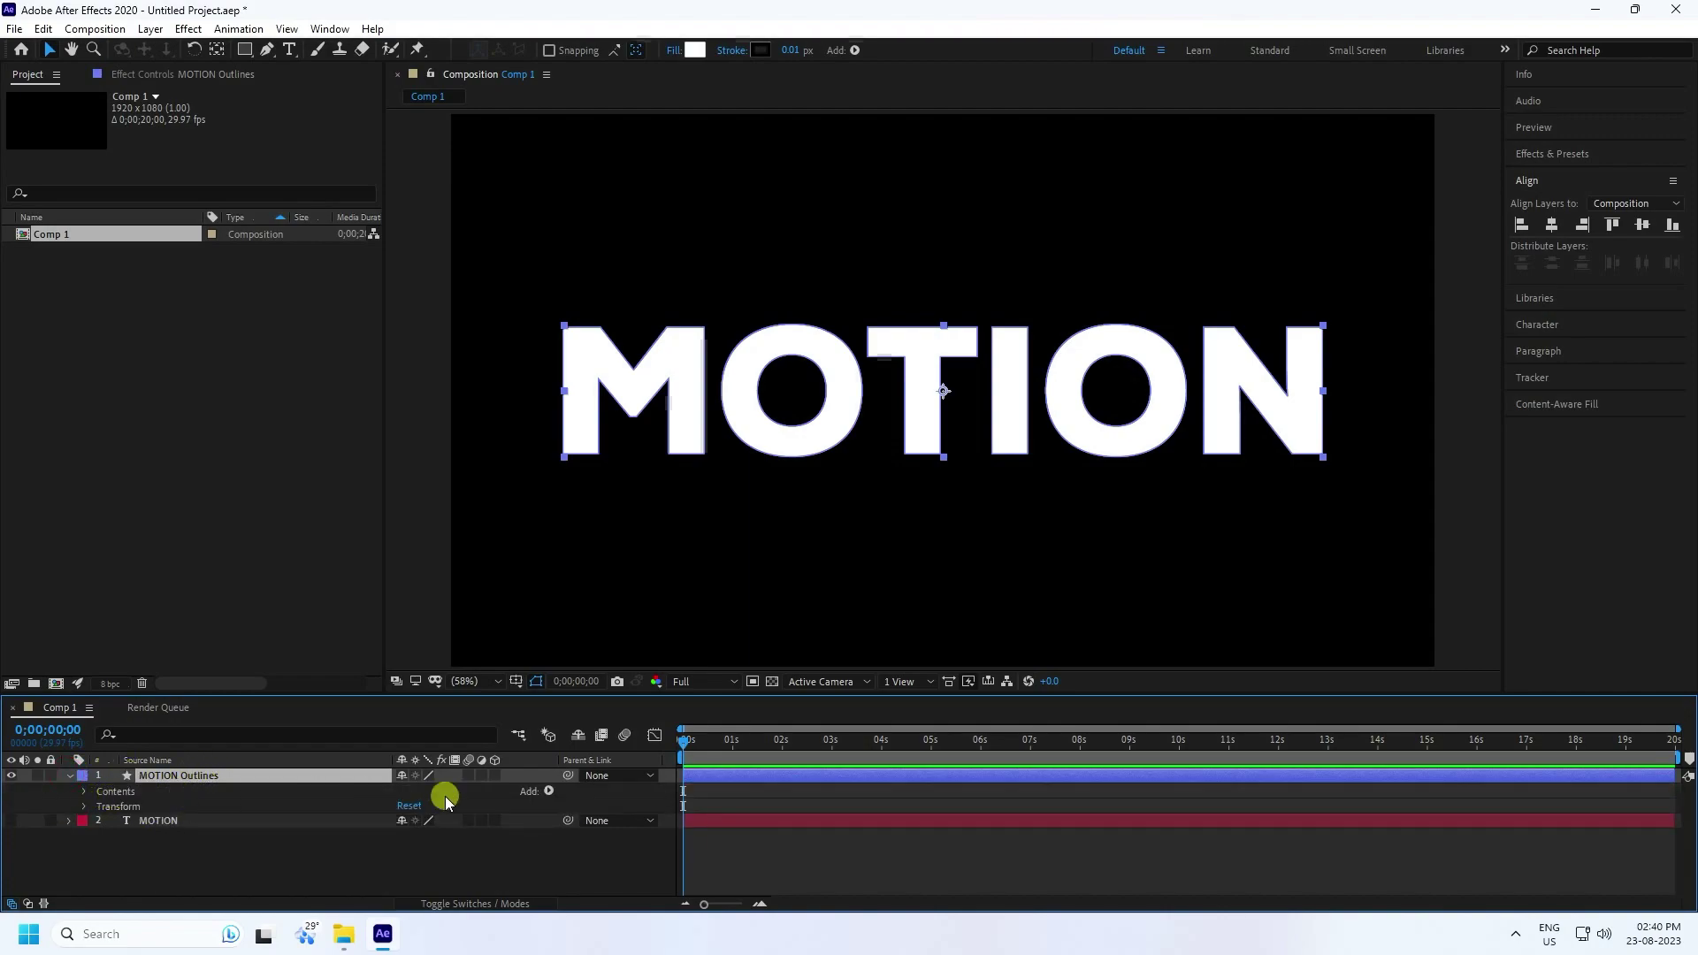
pyautogui.click(548, 791)
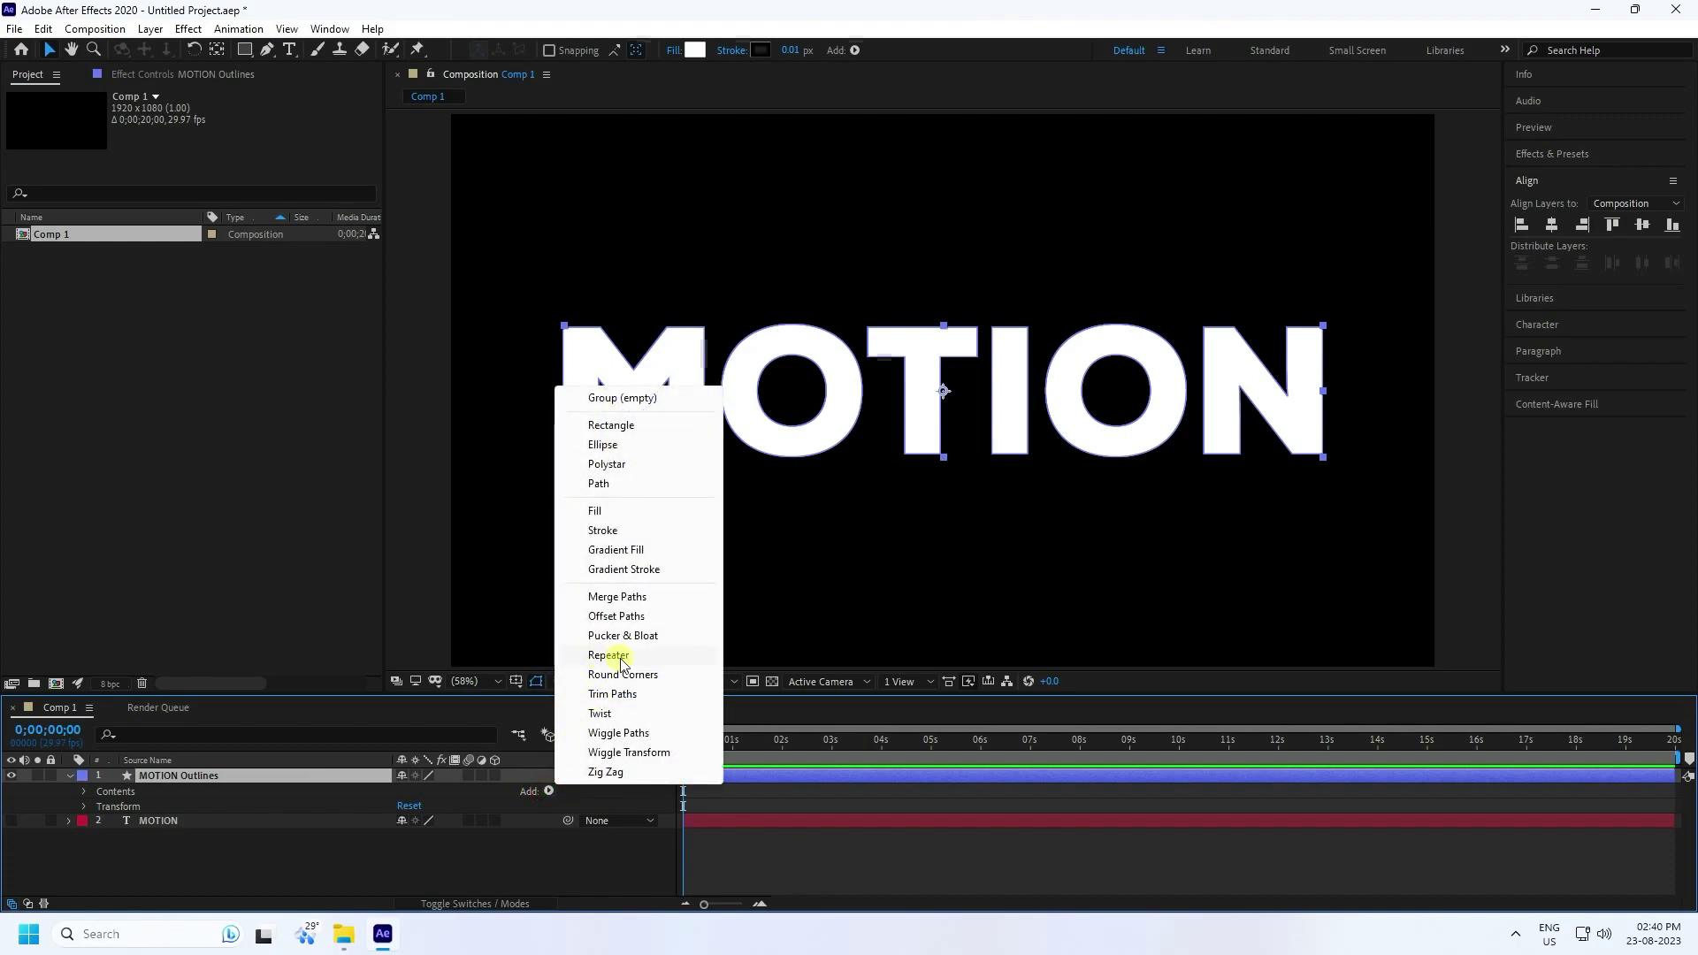
pyautogui.click(594, 659)
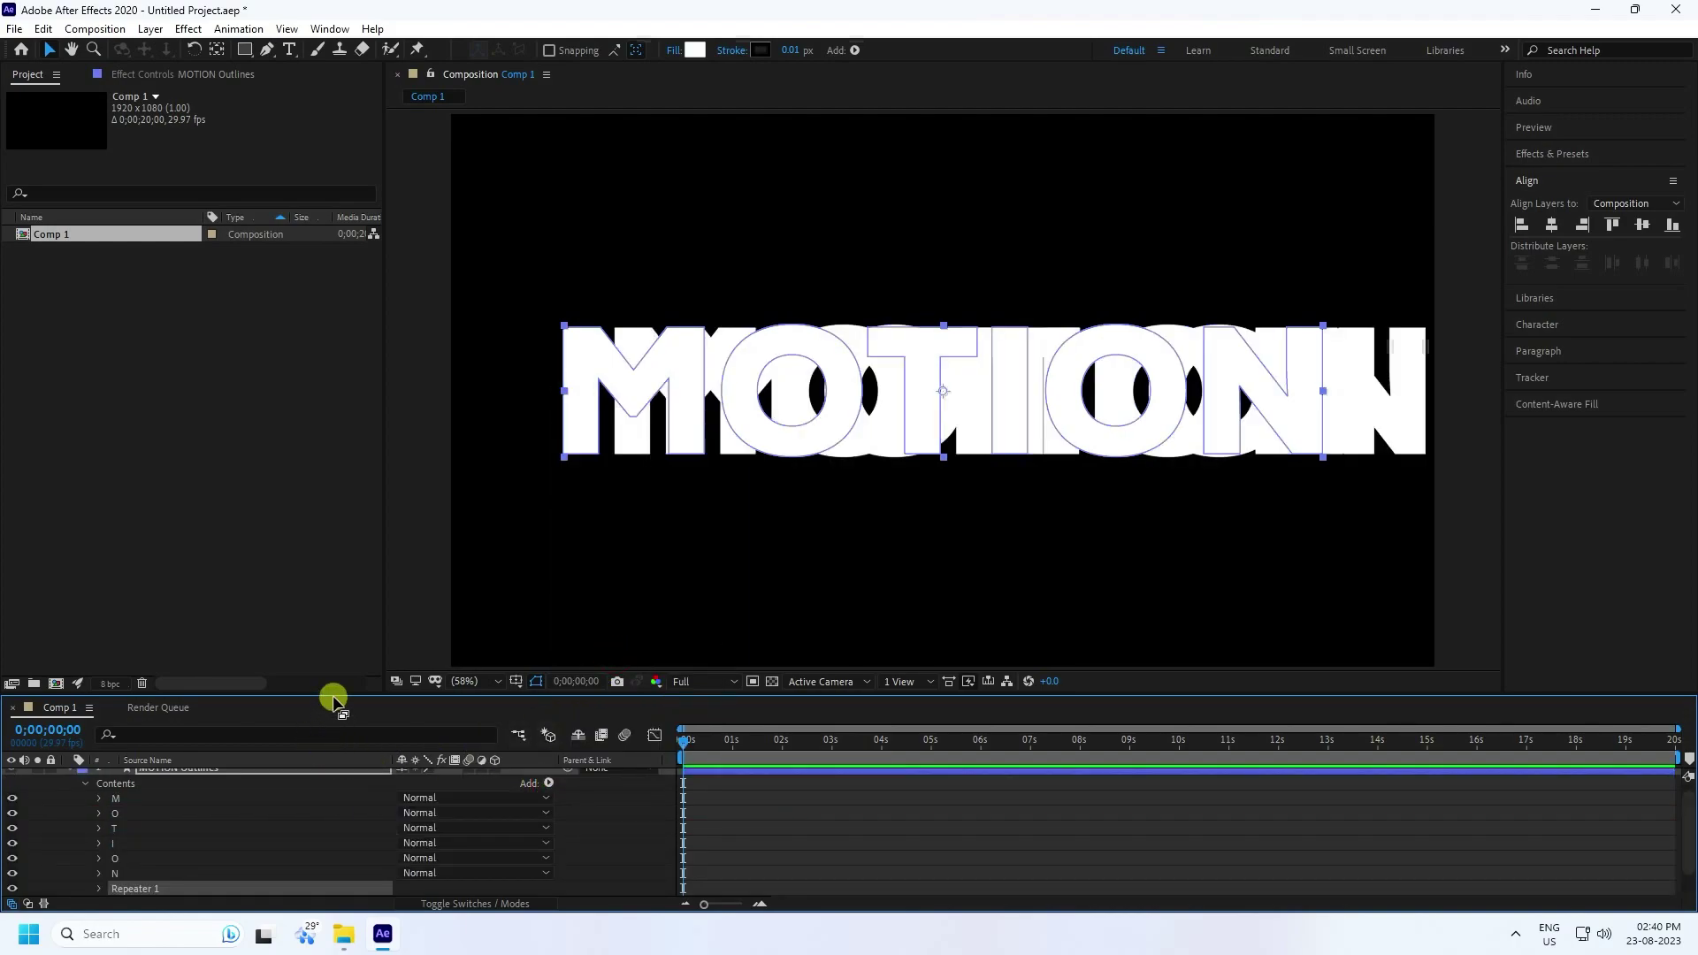
pyautogui.moveTo(334, 695); pyautogui.dragTo(342, 629)
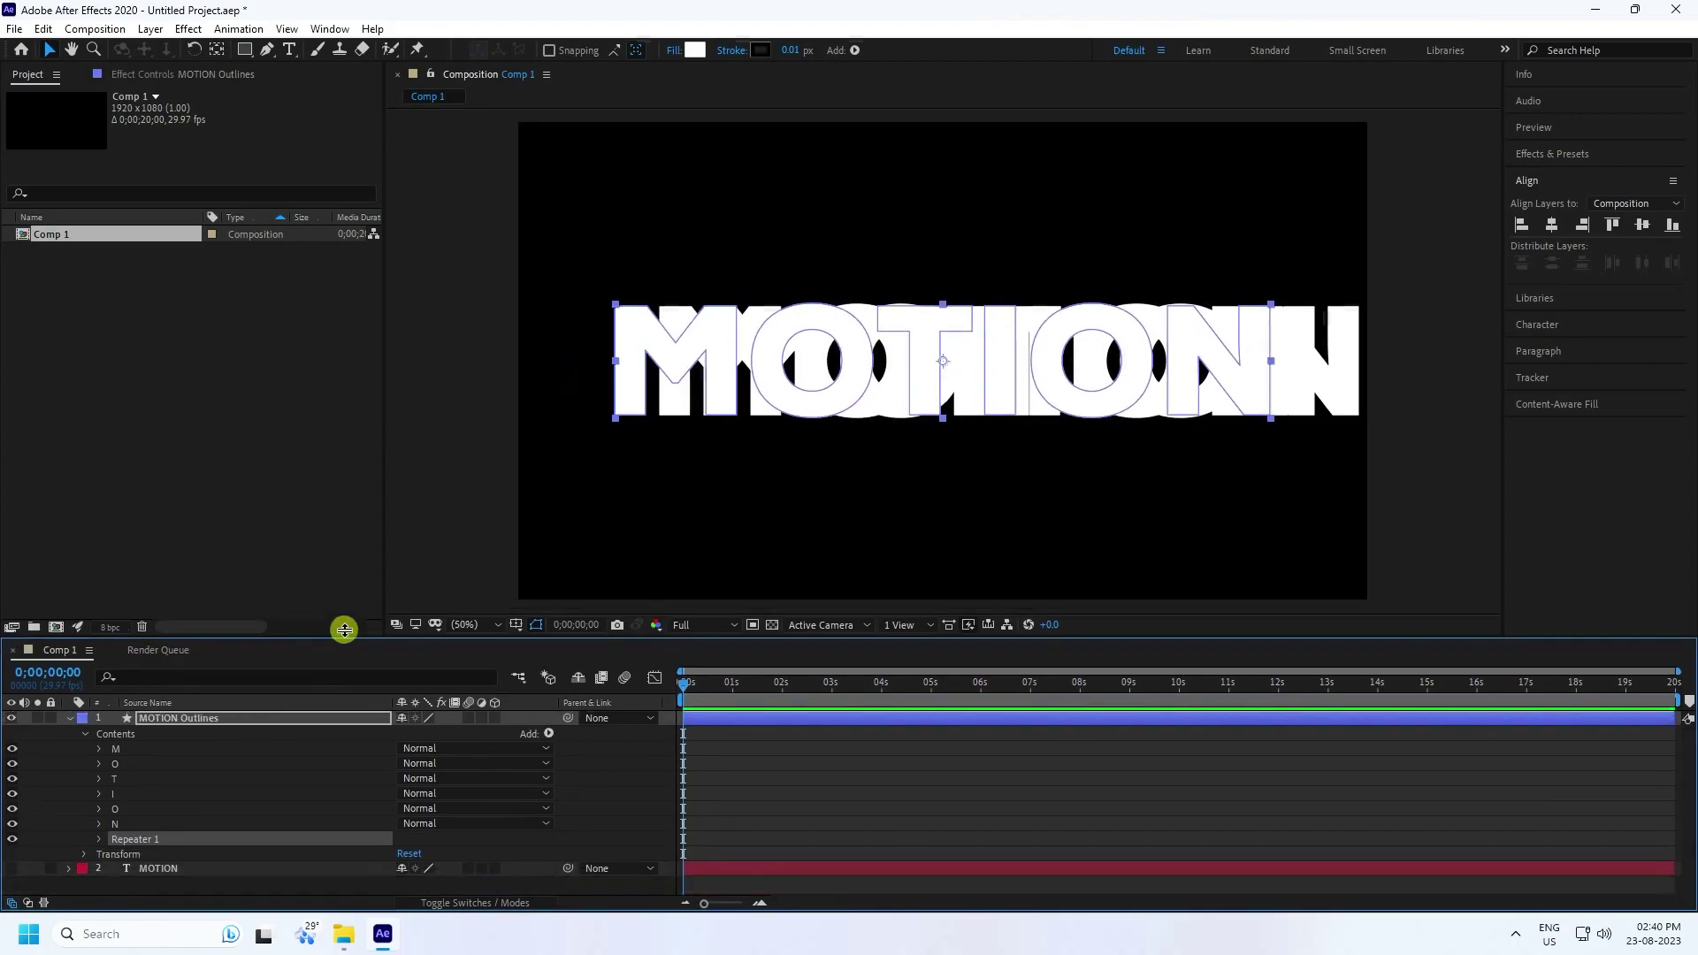
# Step: Set the Repeater to 50 copies with a per-copy position offset of 1,1
pyautogui.click(97, 840)
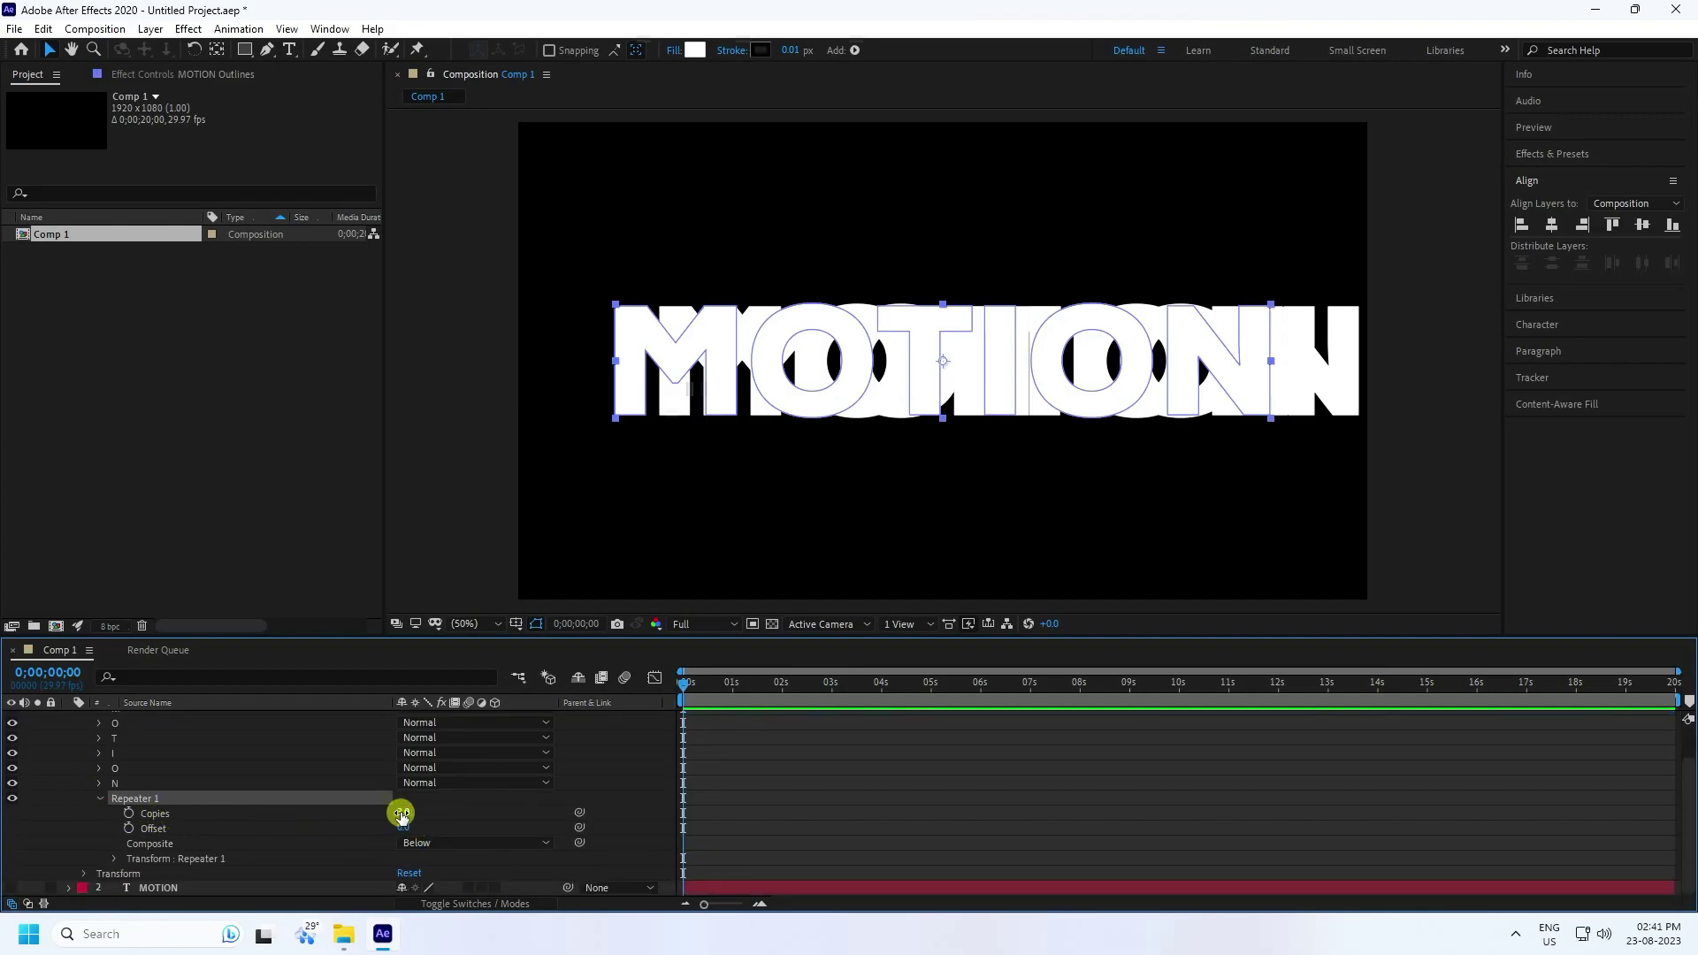
pyautogui.write('50')
pyautogui.press('Return')
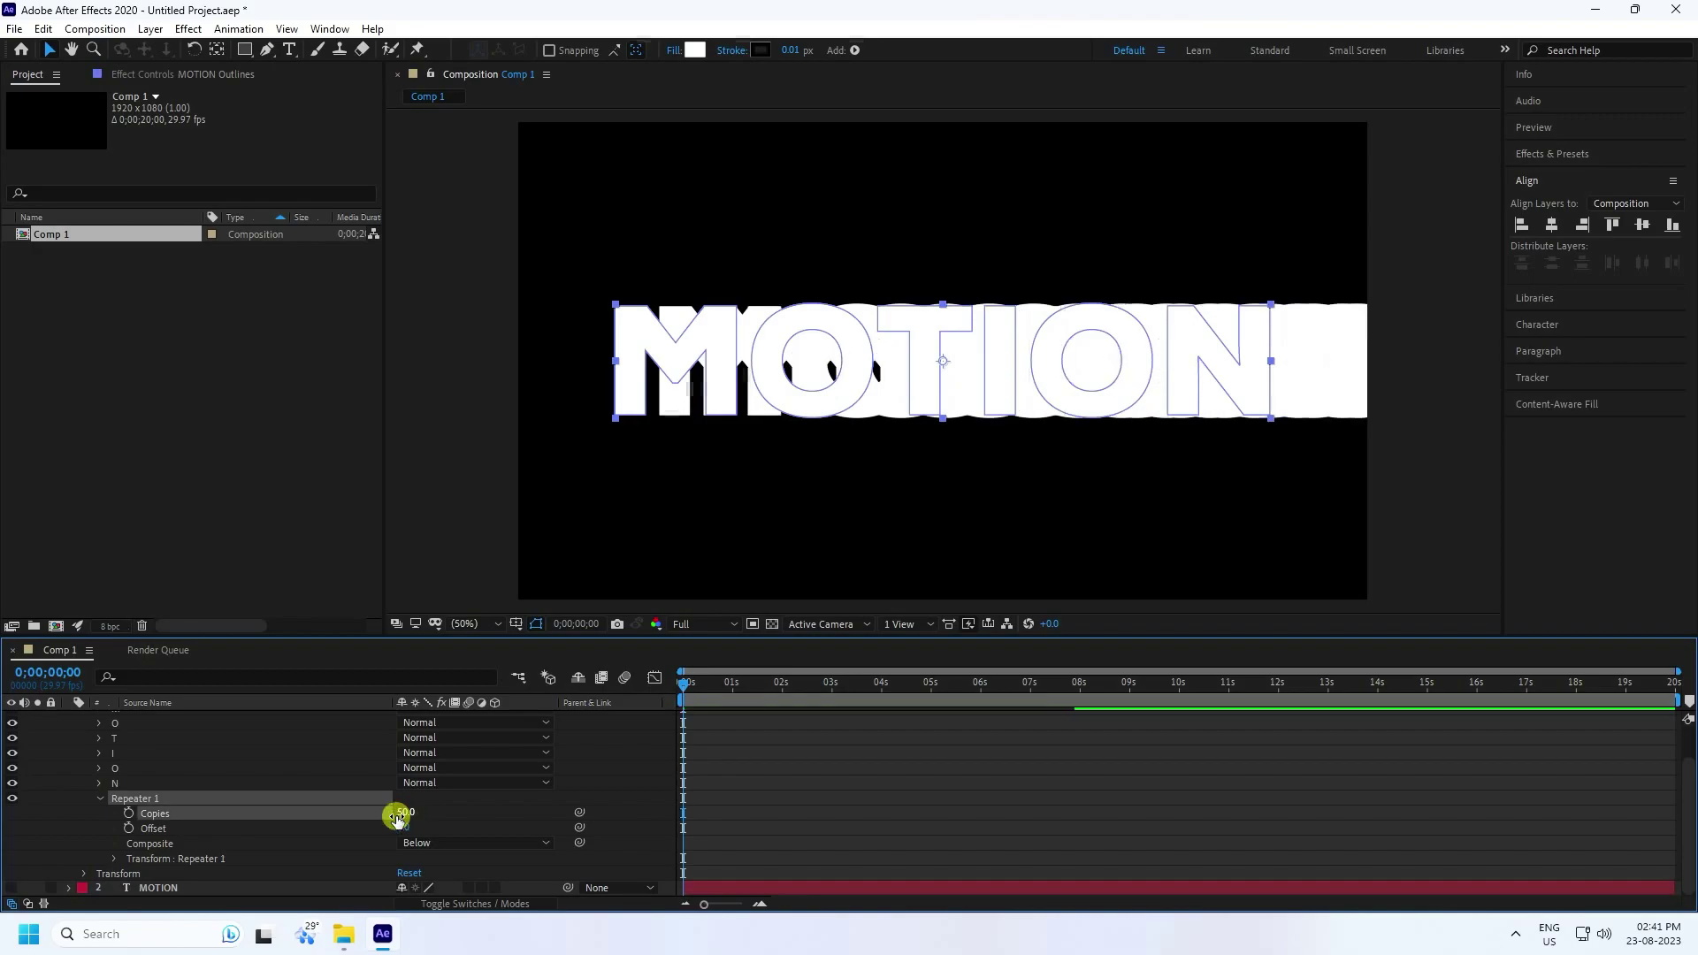
pyautogui.click(116, 858)
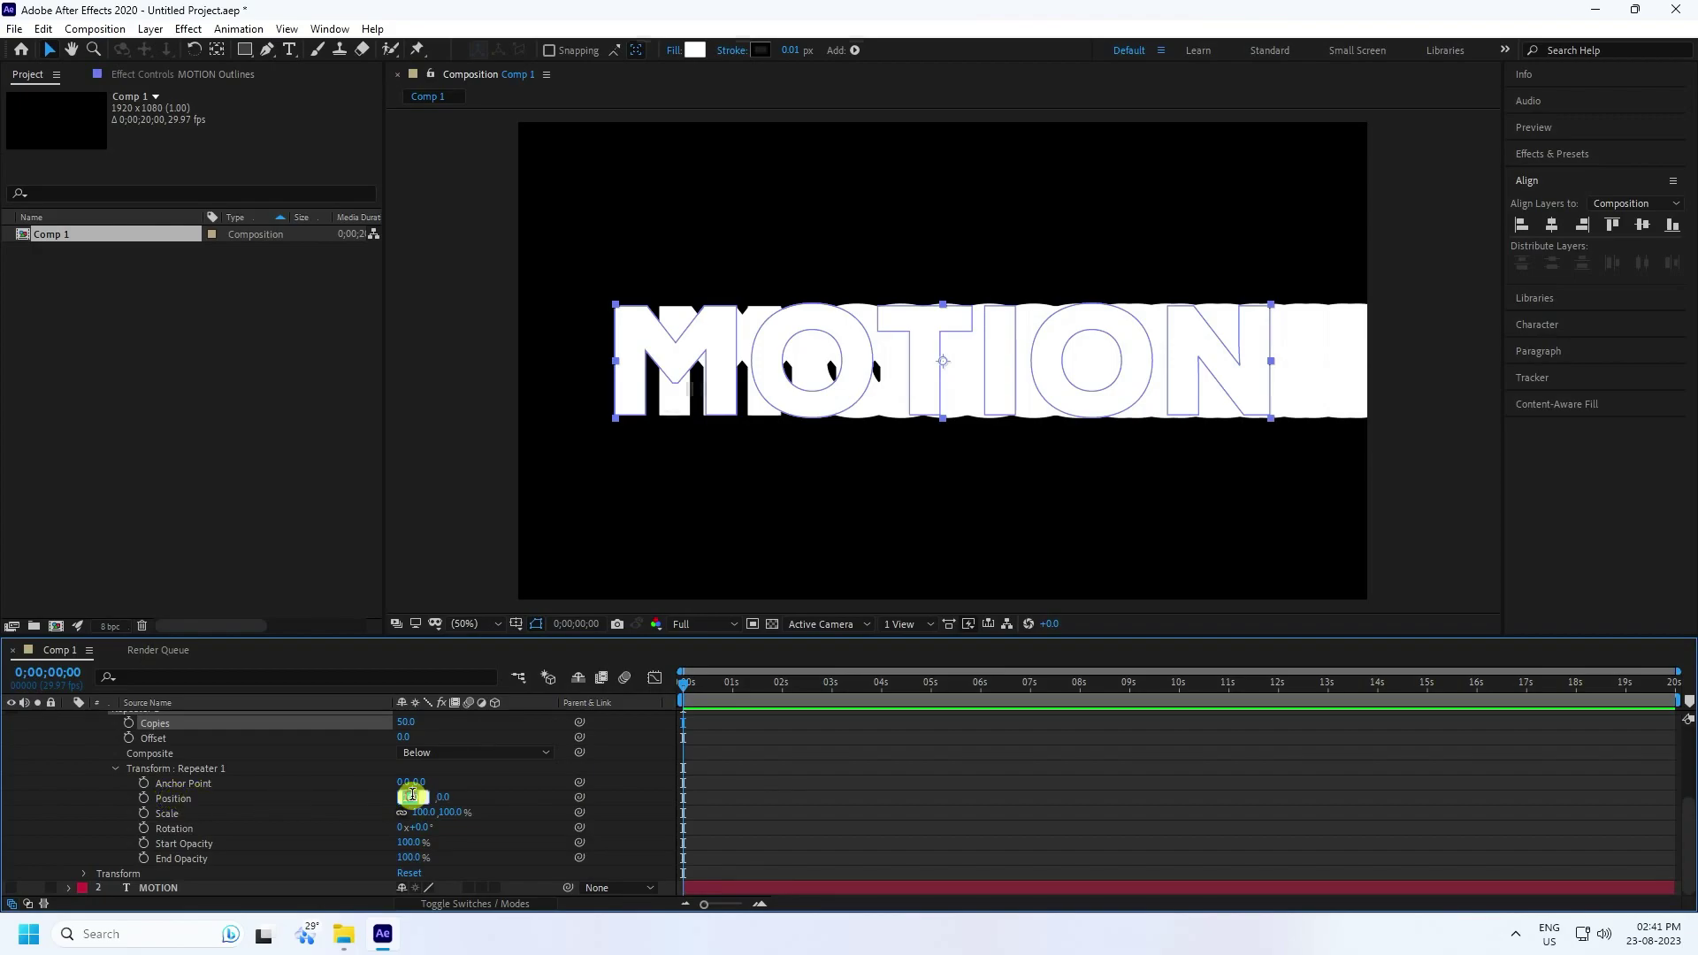
pyautogui.write('1')
pyautogui.press('Return')
pyautogui.click(446, 796)
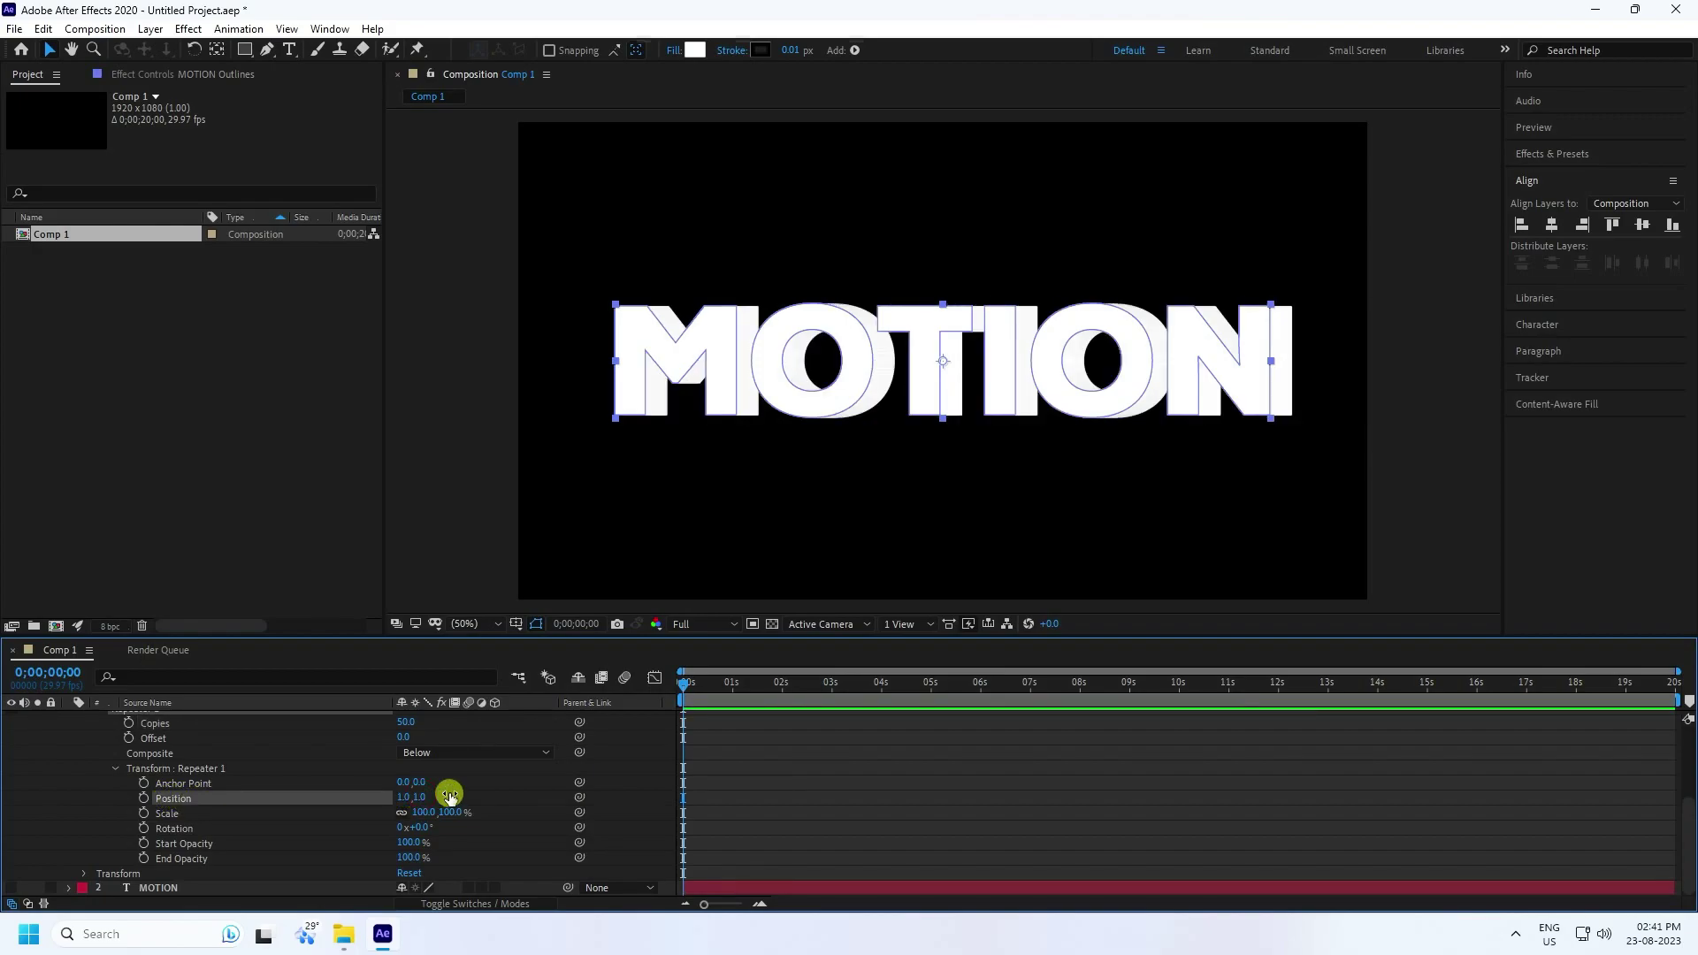
pyautogui.press('Return')
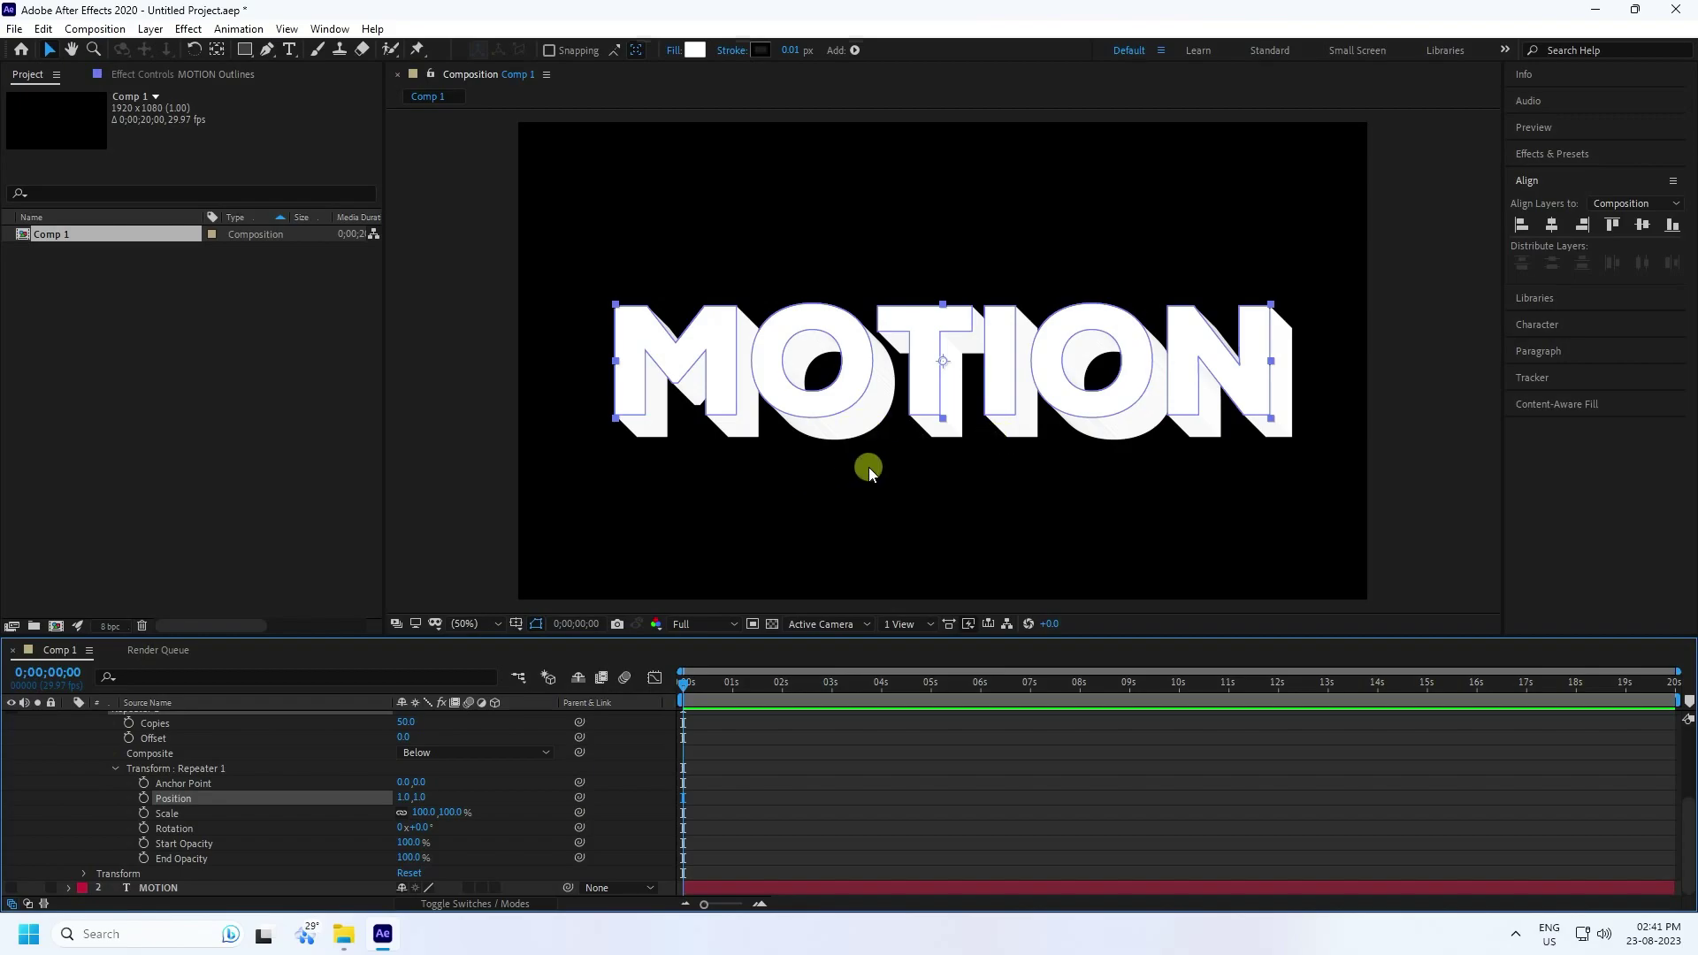
# Step: Set the MOTION Outlines fill to deep purple: H 300, S 100, B 65
pyautogui.click(694, 51)
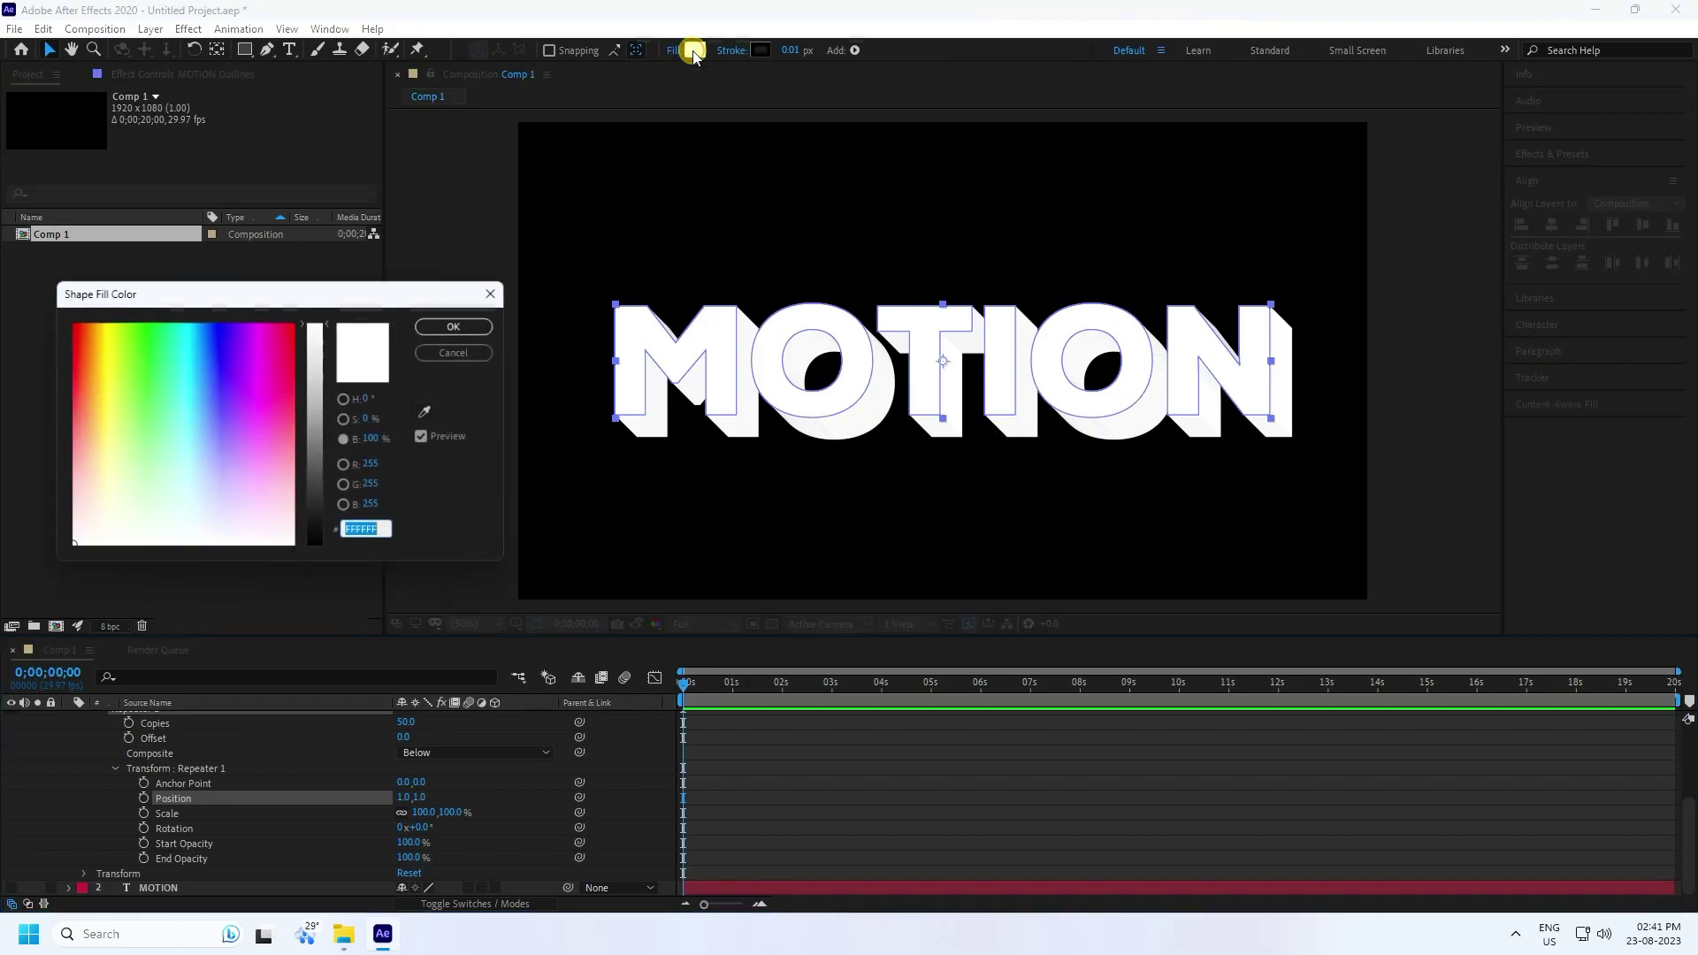
pyautogui.click(367, 403)
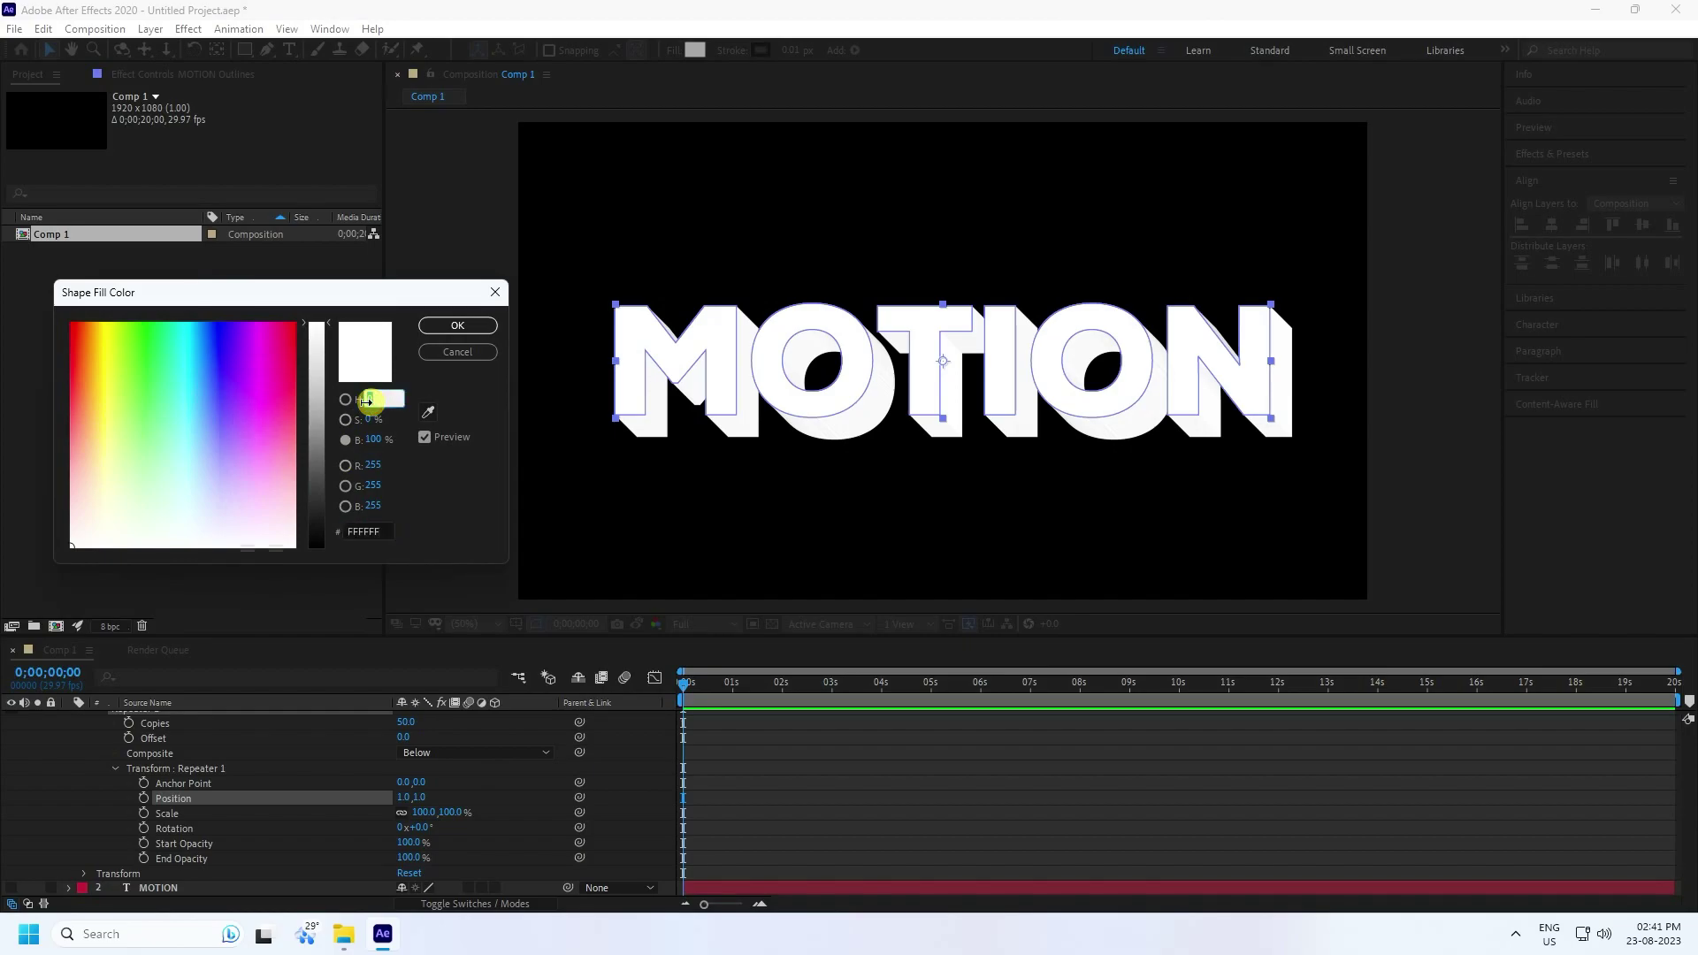
pyautogui.write('300')
pyautogui.press('Tab')
pyautogui.write('100')
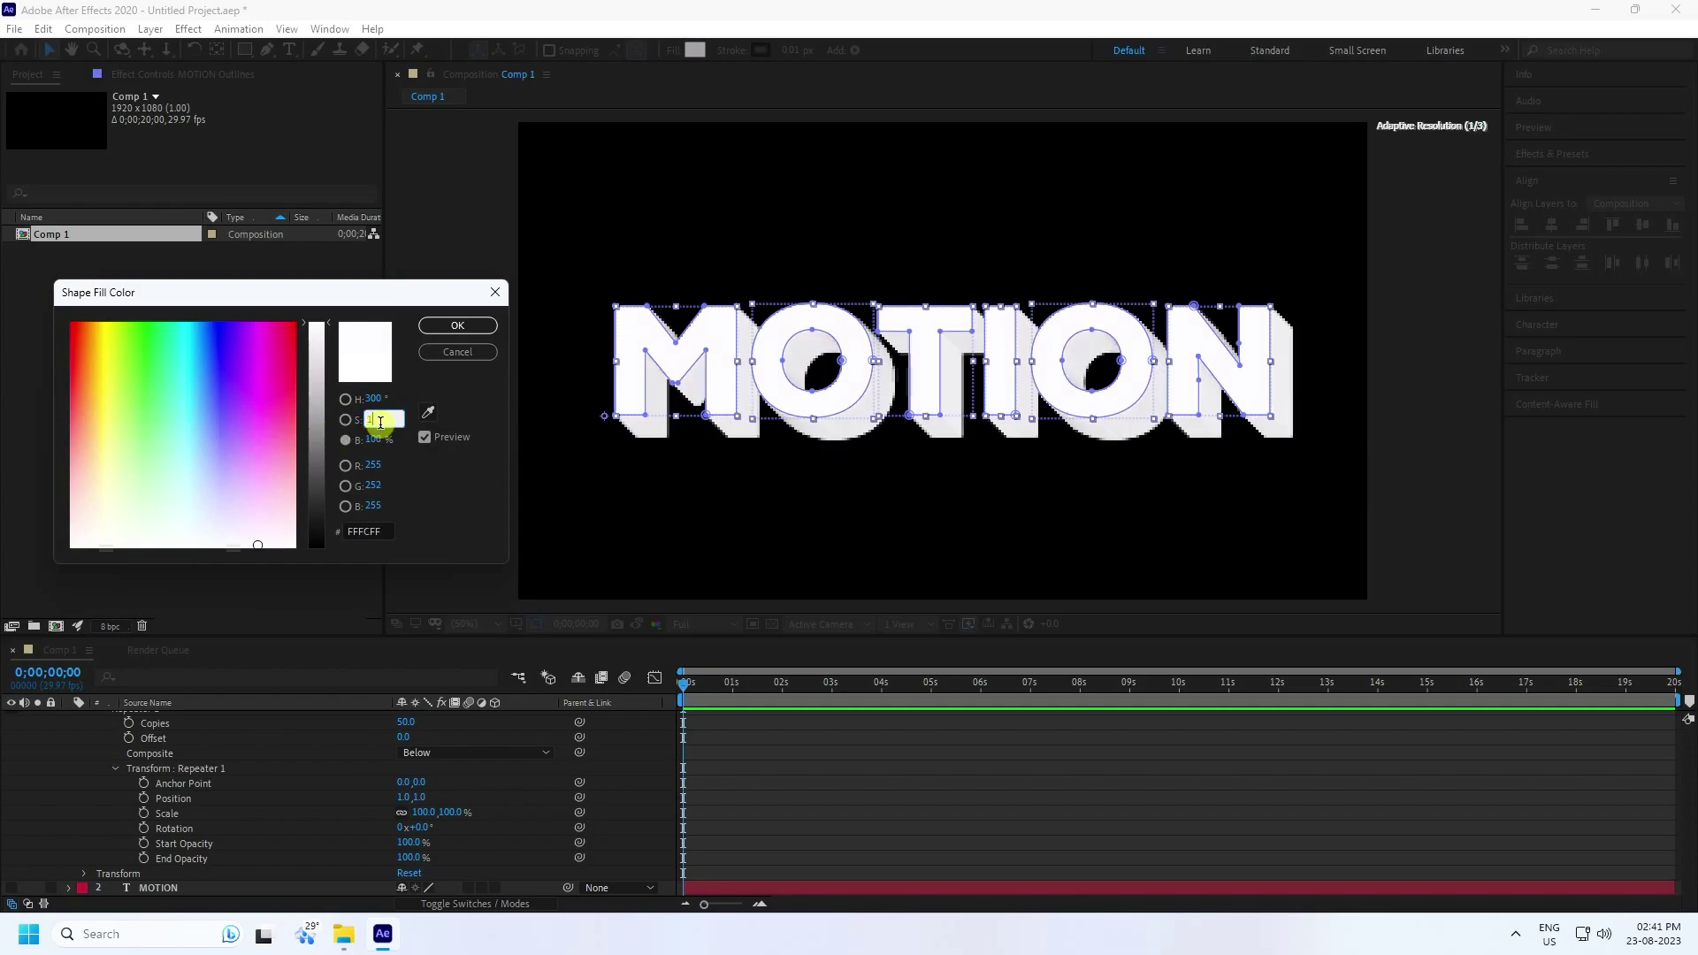
pyautogui.click(378, 439)
pyautogui.write('65')
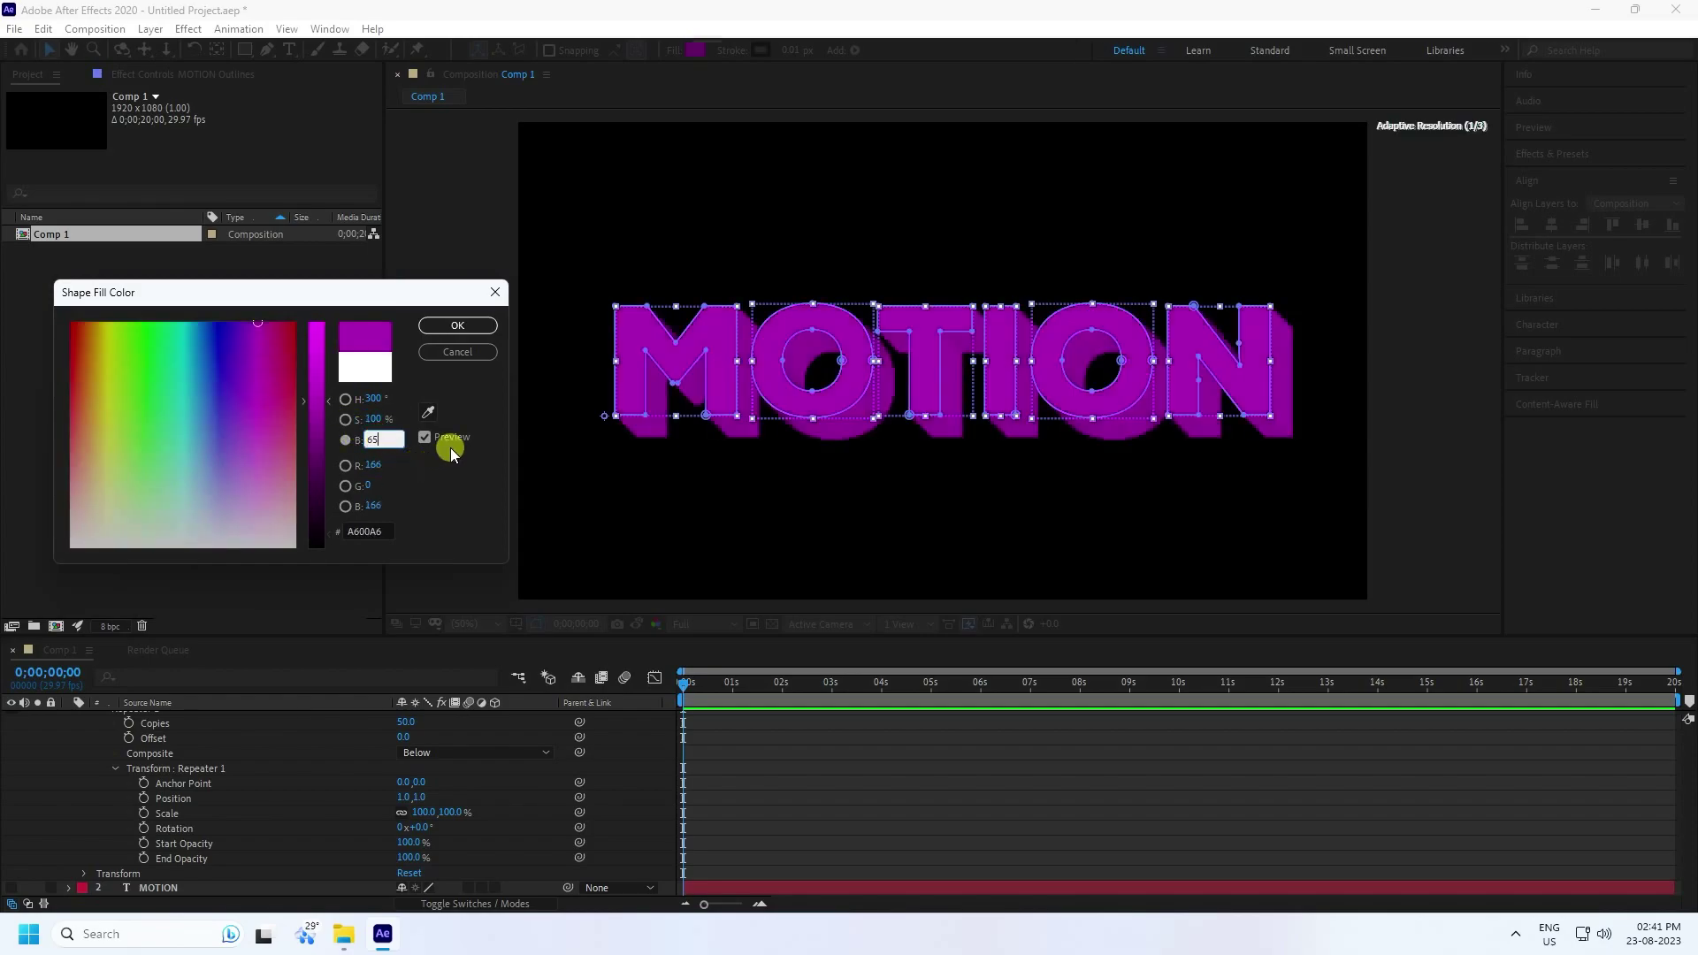
pyautogui.click(458, 326)
# Step: Move the MOTION text layer above the MOTION Outlines layer
pyautogui.scroll(3, 122, 790)
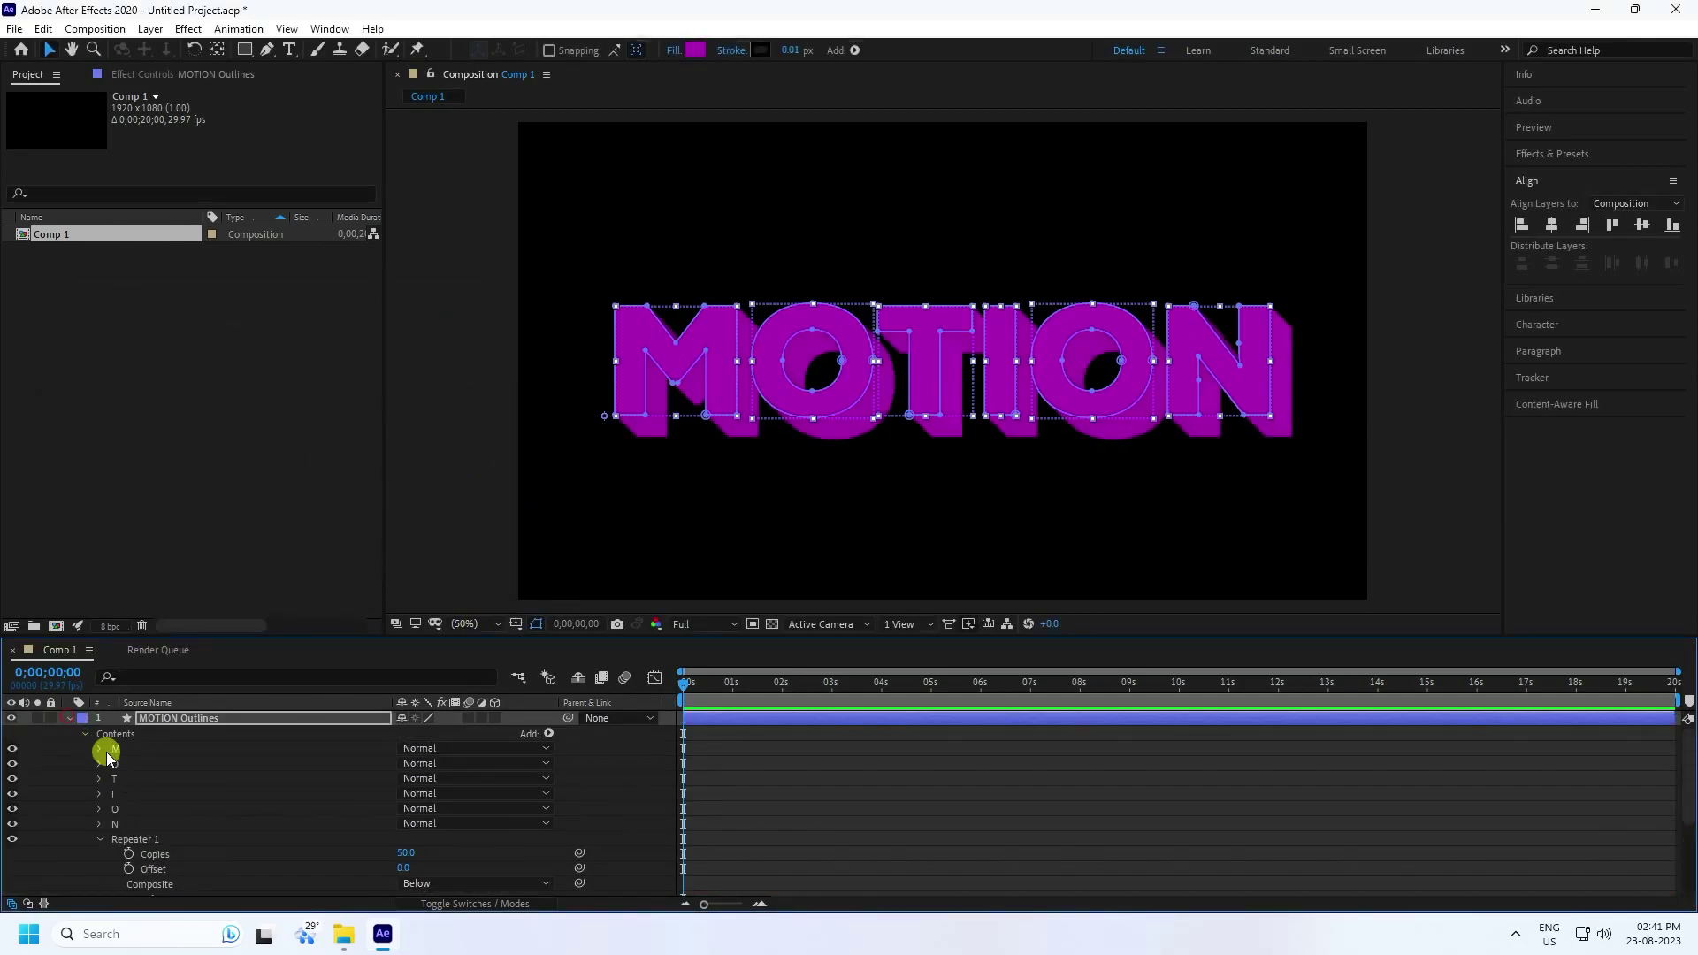
pyautogui.click(68, 718)
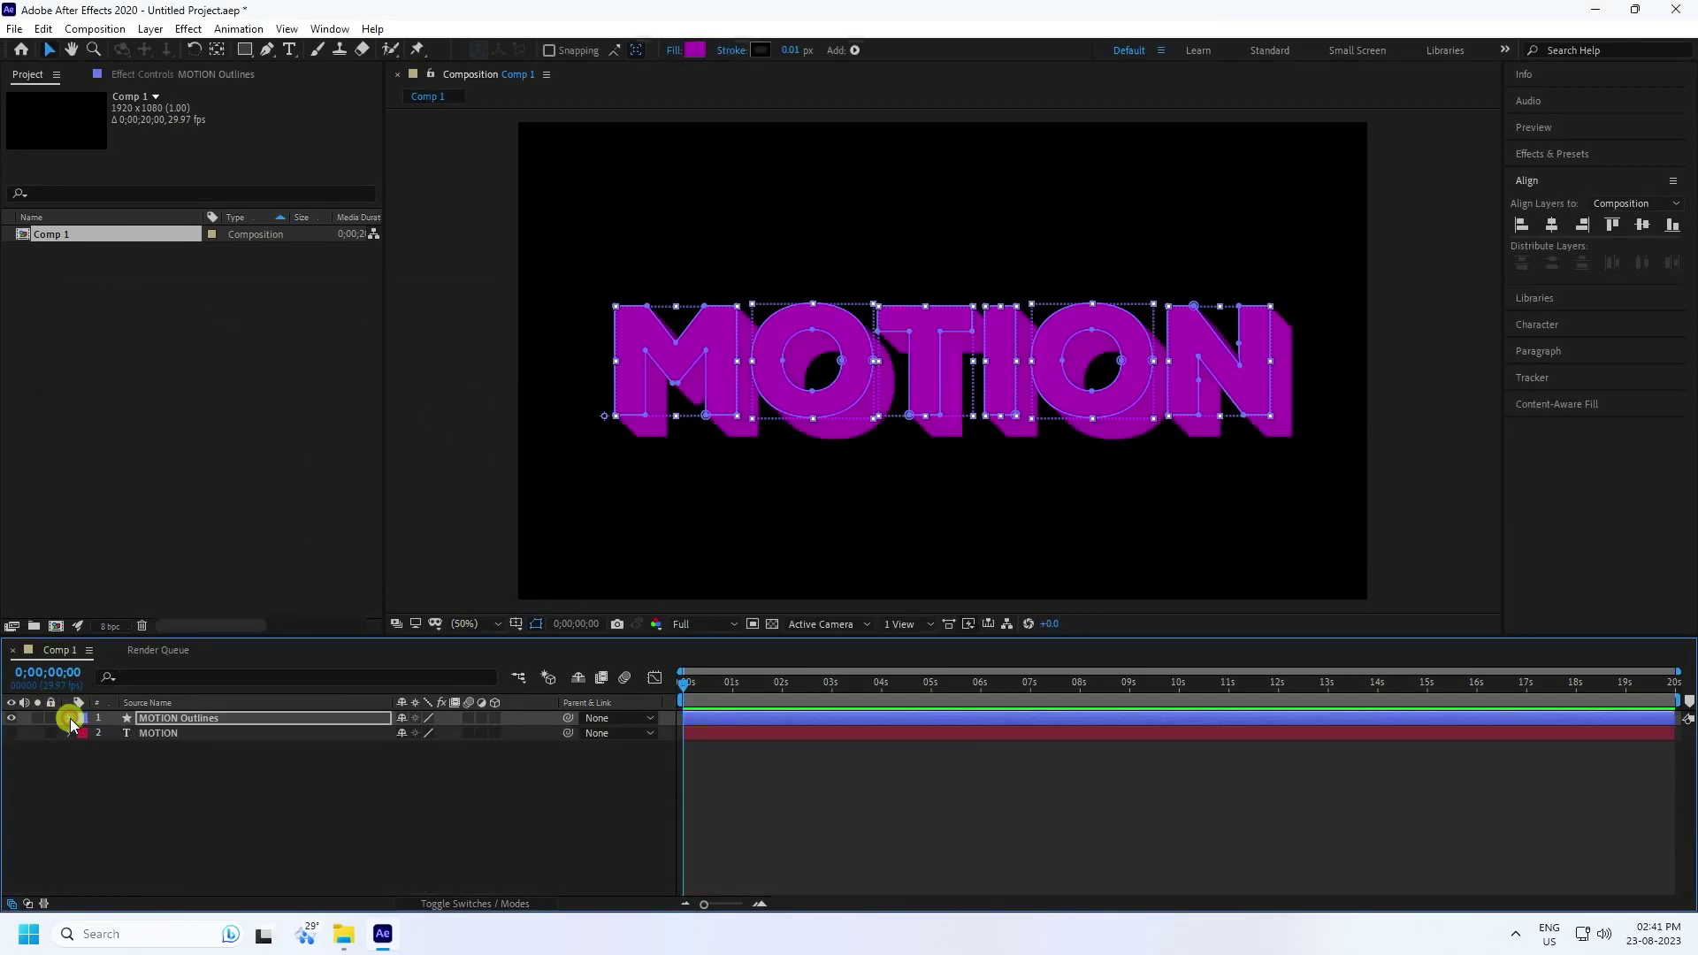
pyautogui.click(161, 735)
pyautogui.moveTo(172, 735); pyautogui.dragTo(171, 709)
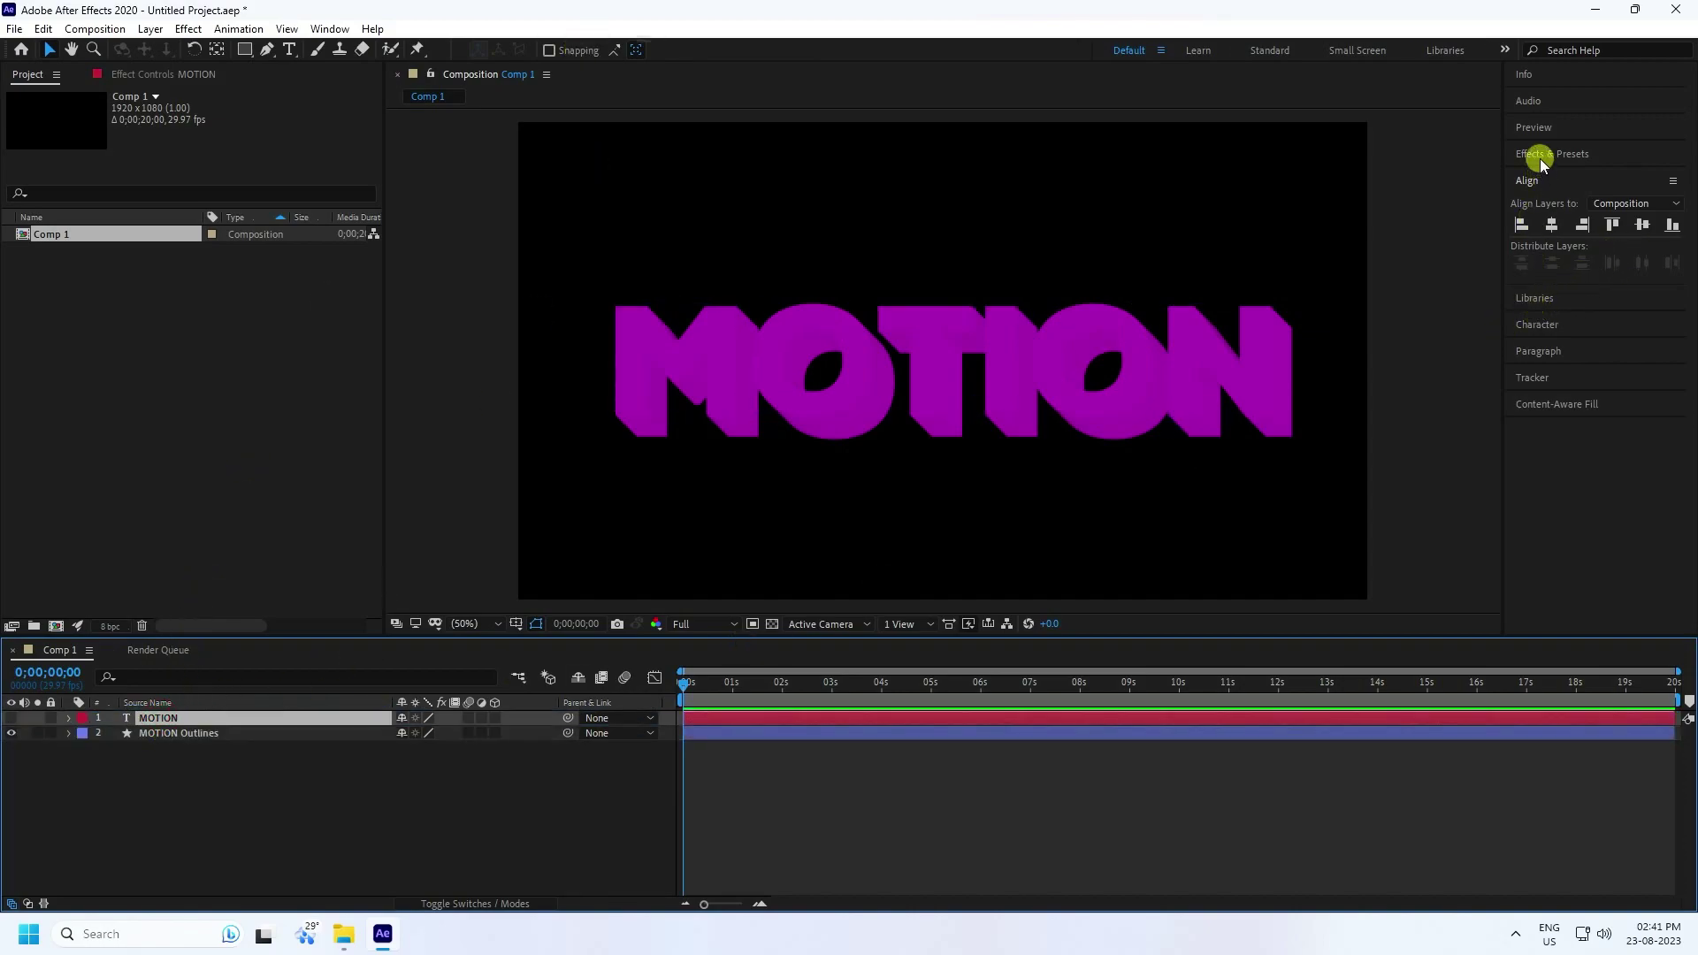
# Step: Set the MOTION text fill colour to white in the Character panel
pyautogui.click(1535, 349)
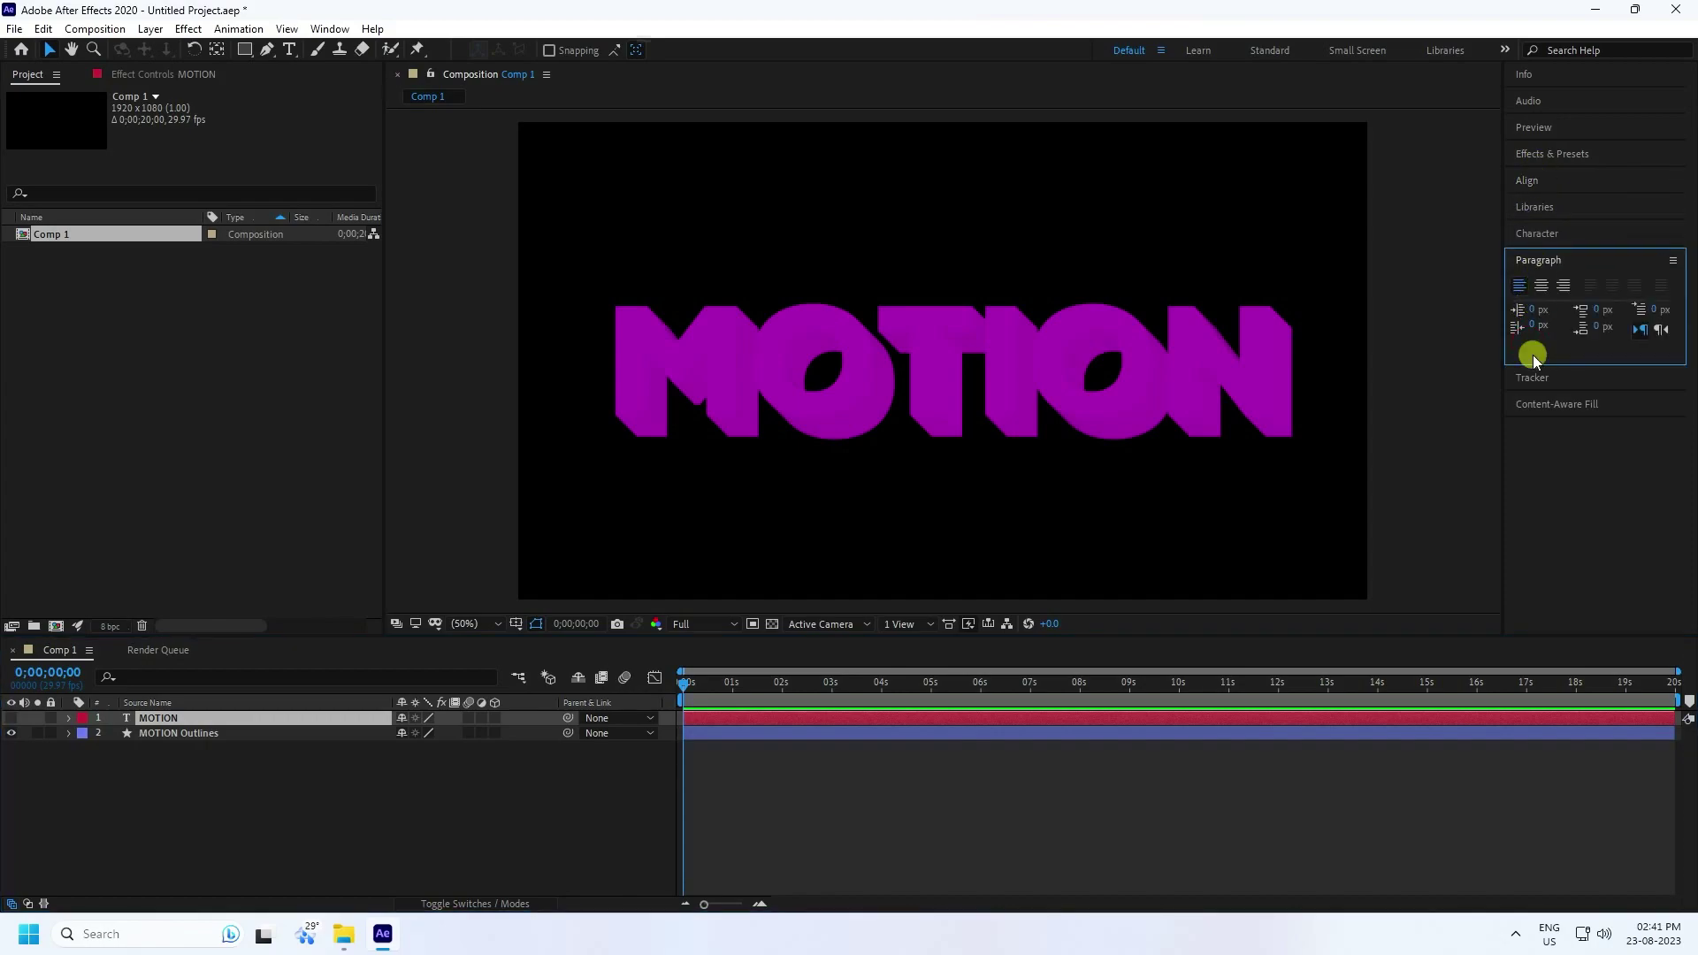
pyautogui.click(1537, 233)
pyautogui.click(1653, 263)
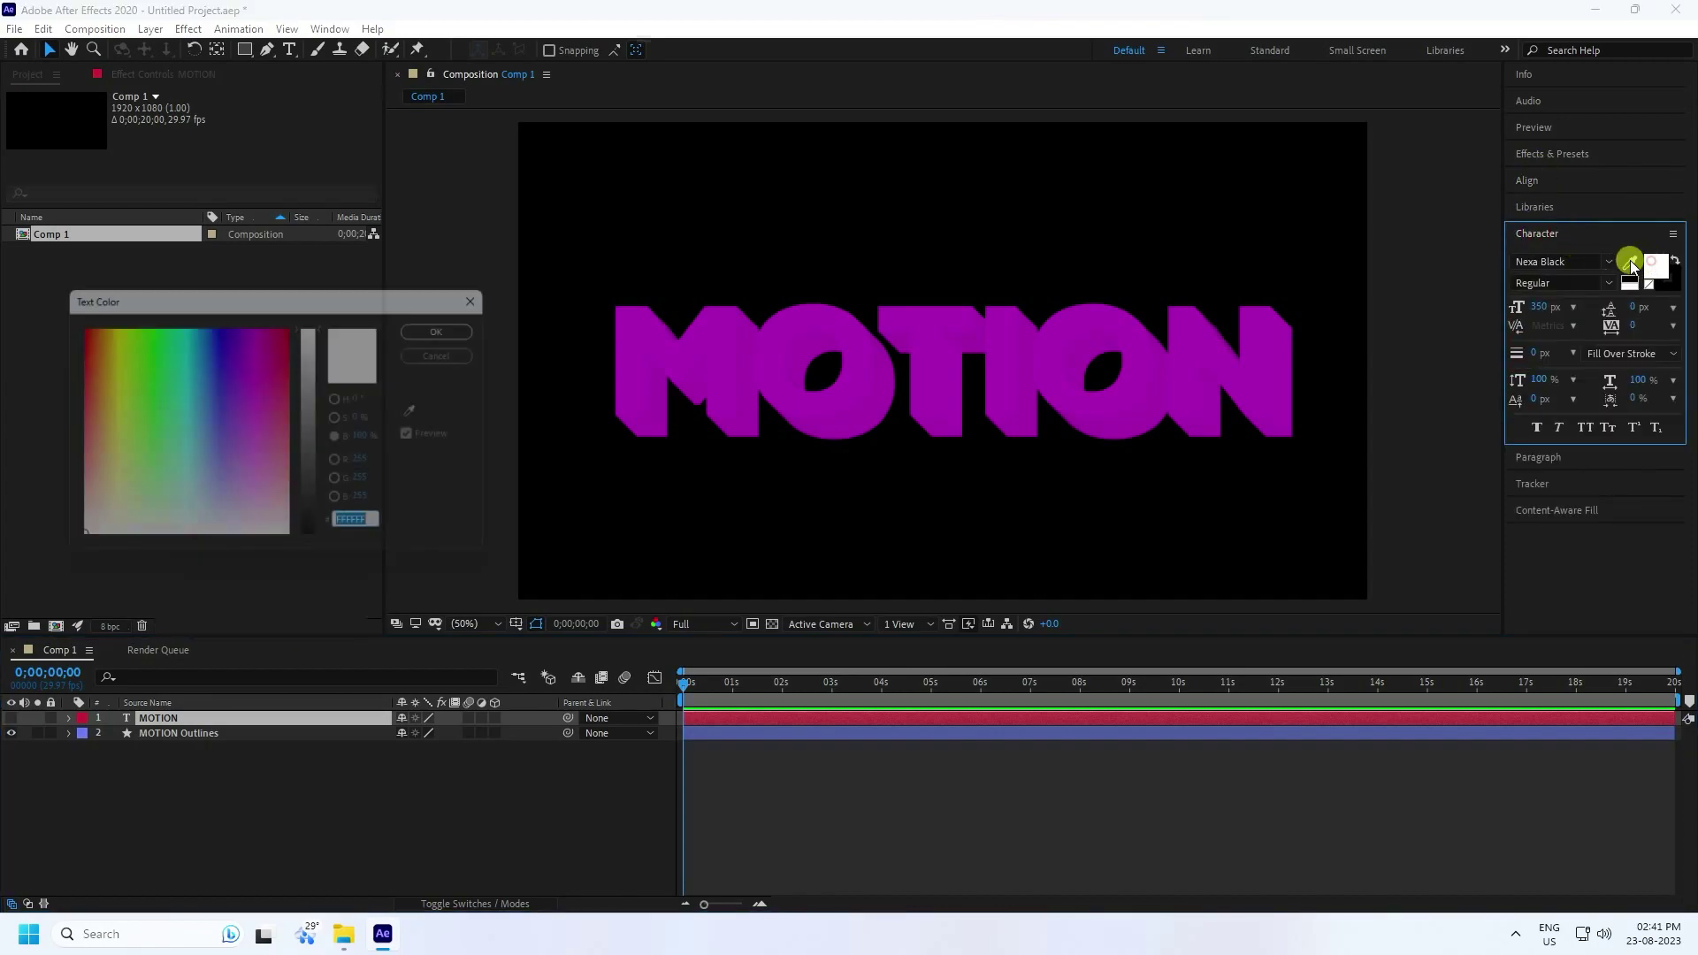
pyautogui.click(253, 524)
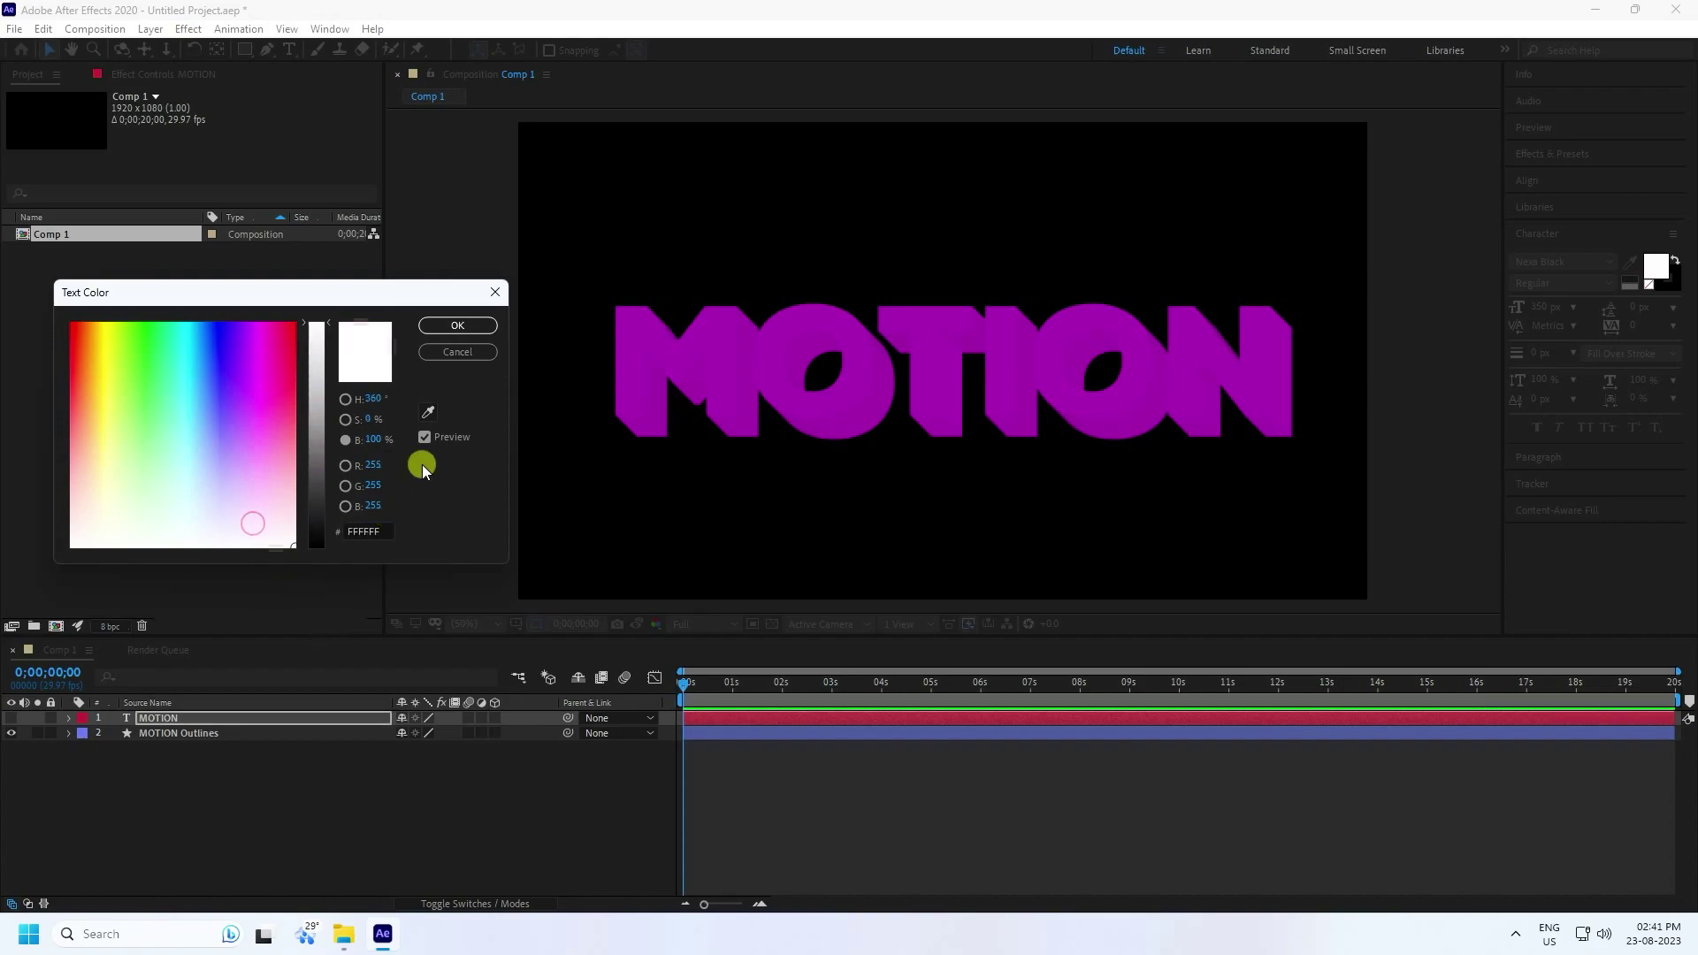
pyautogui.click(446, 325)
# Step: Select both MOTION layers and open their layer options
pyautogui.click(12, 724)
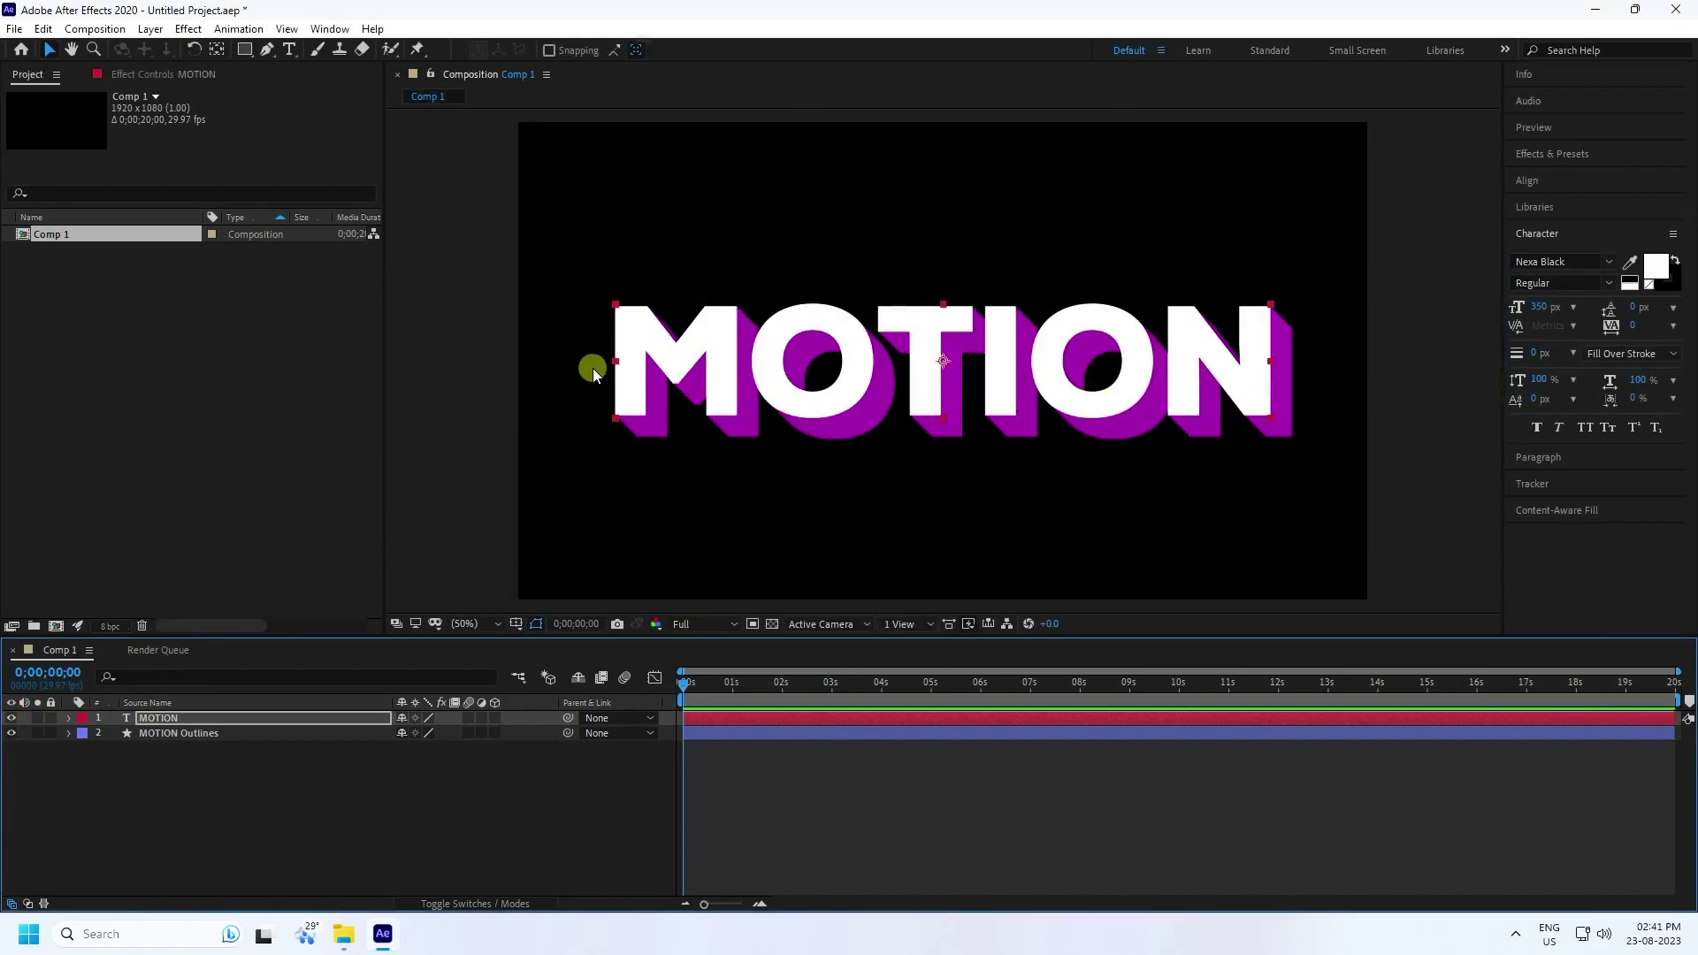
pyautogui.moveTo(147, 807); pyautogui.dragTo(186, 730)
pyautogui.rightClick(190, 733)
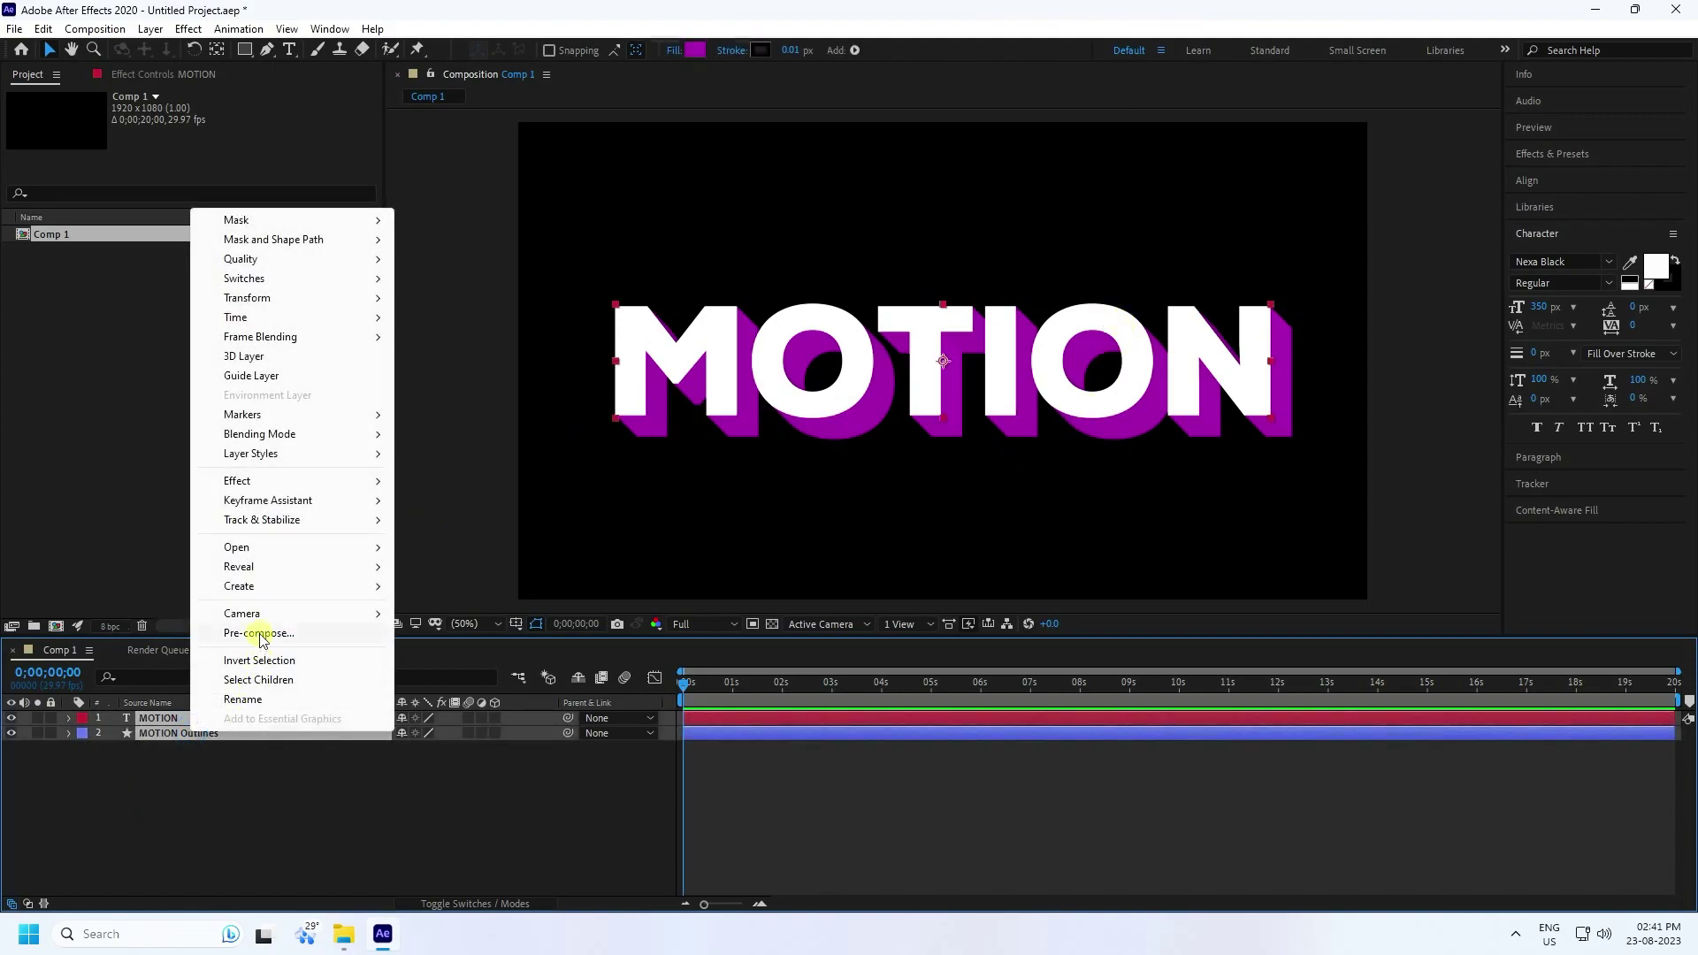
# Step: Pre-compose both MOTION layers into a MOTION precomp and shift it upward
pyautogui.click(260, 634)
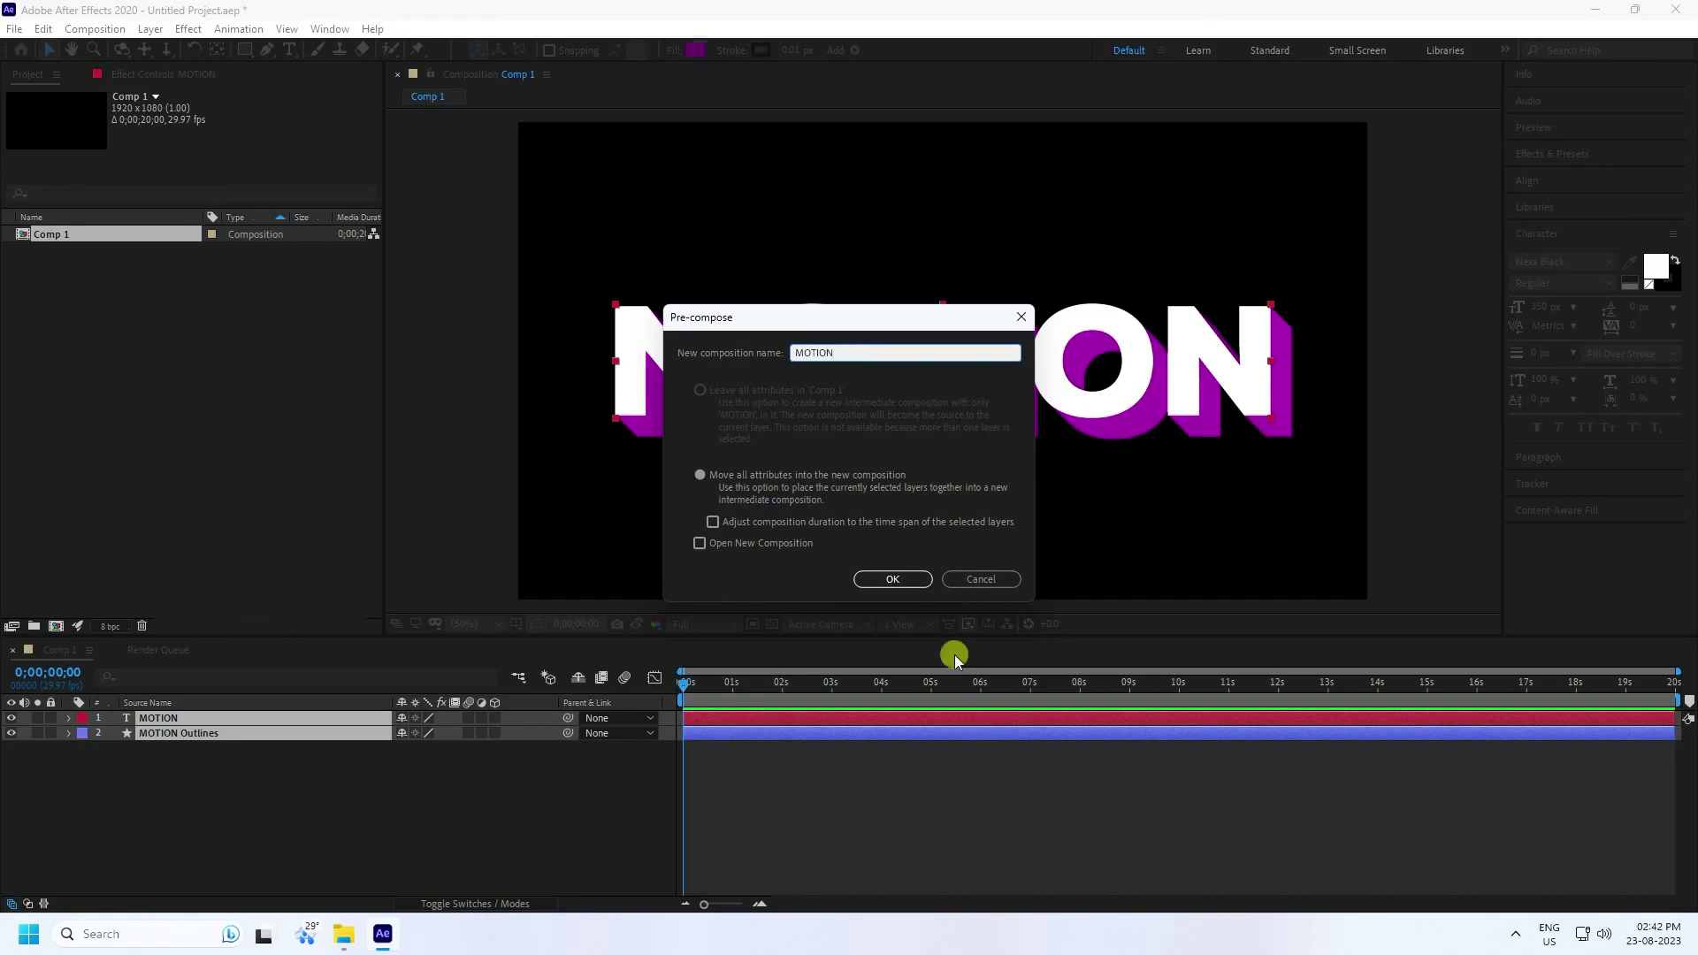
pyautogui.click(886, 582)
pyautogui.moveTo(856, 405); pyautogui.dragTo(880, 307)
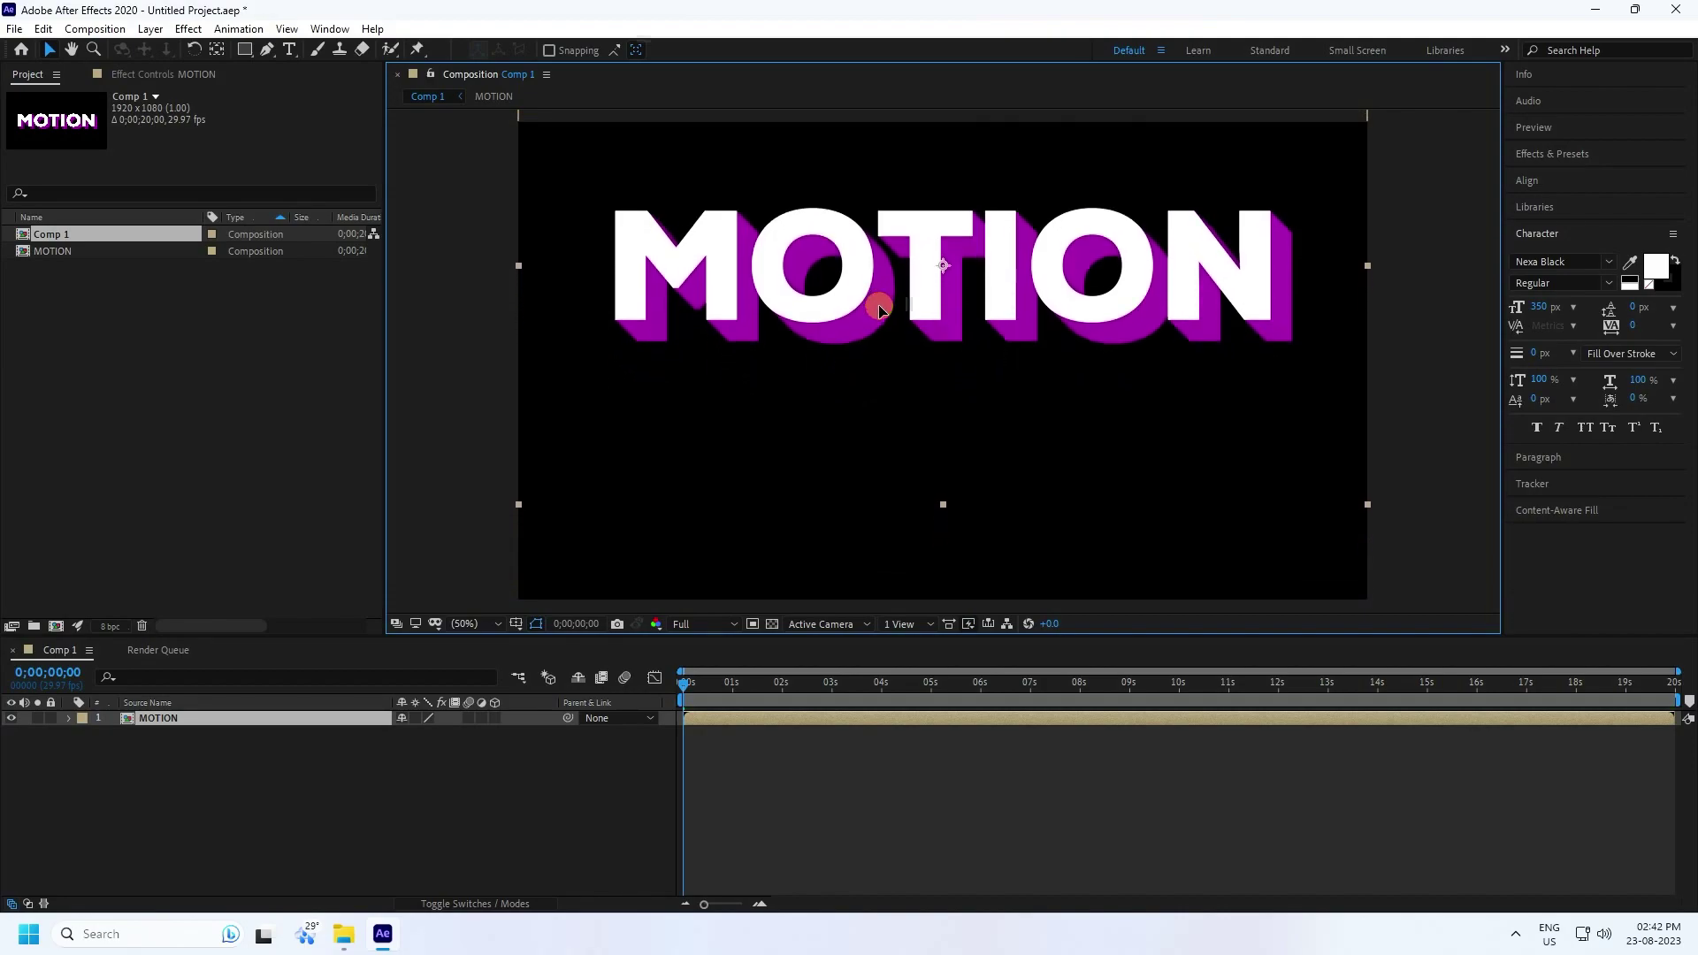
# Step: Add a new text layer reading 'DESIGN'
pyautogui.rightClick(311, 815)
pyautogui.moveTo(369, 623)
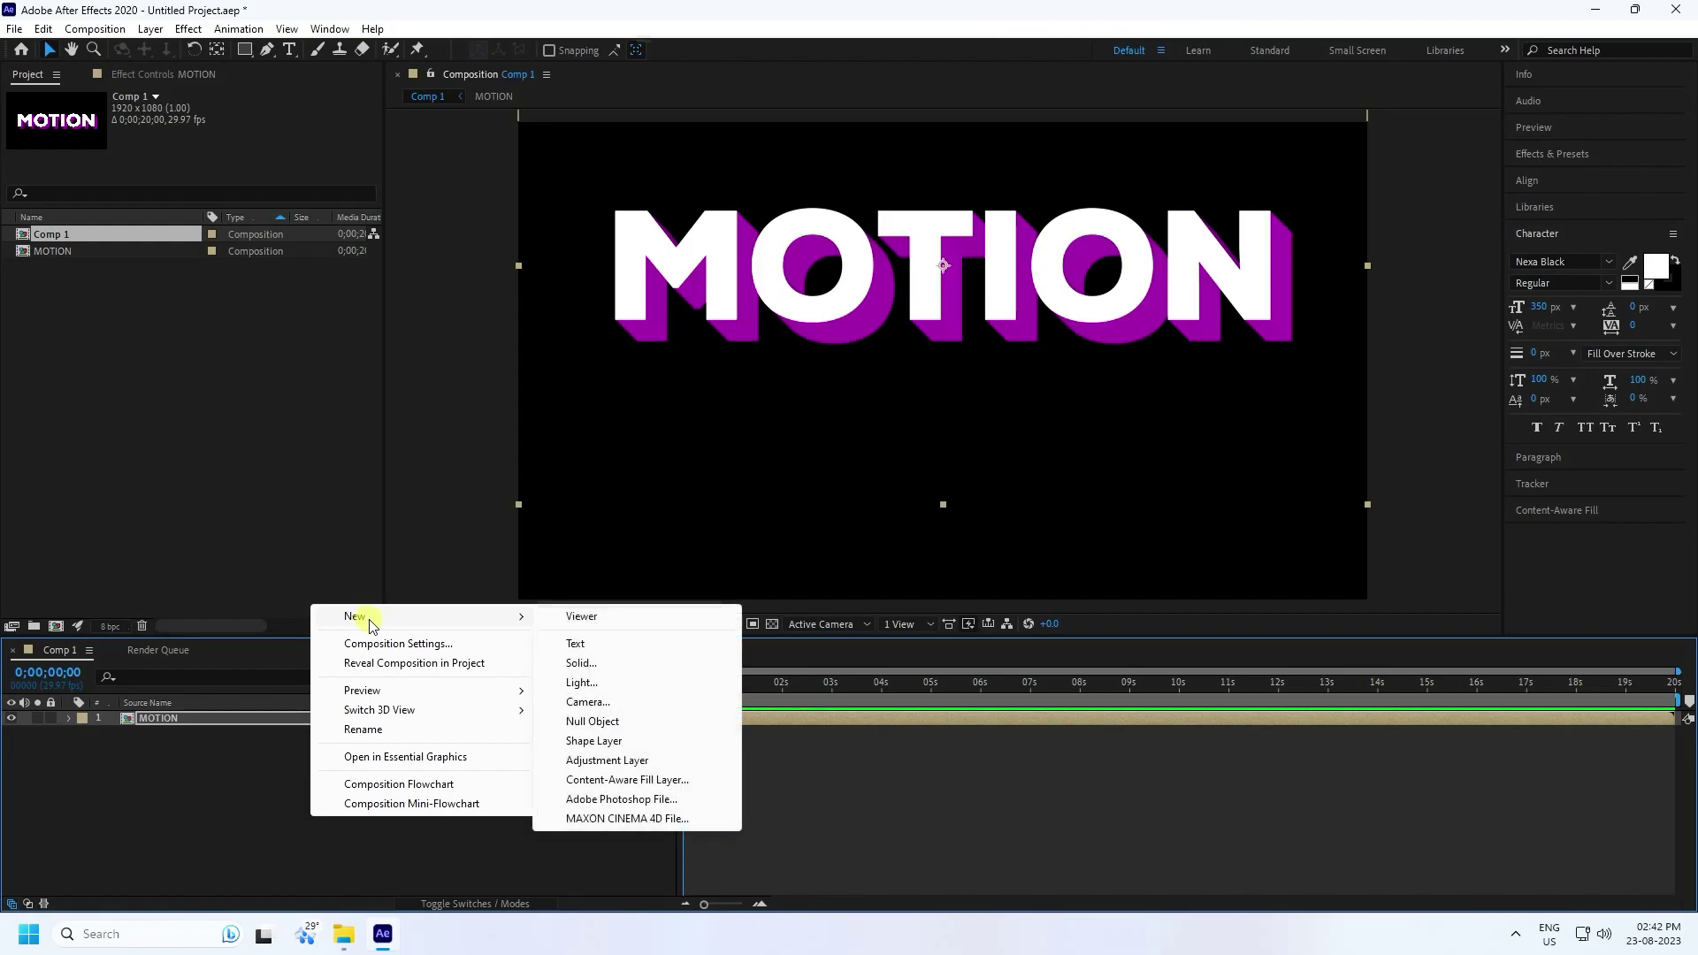
pyautogui.click(588, 648)
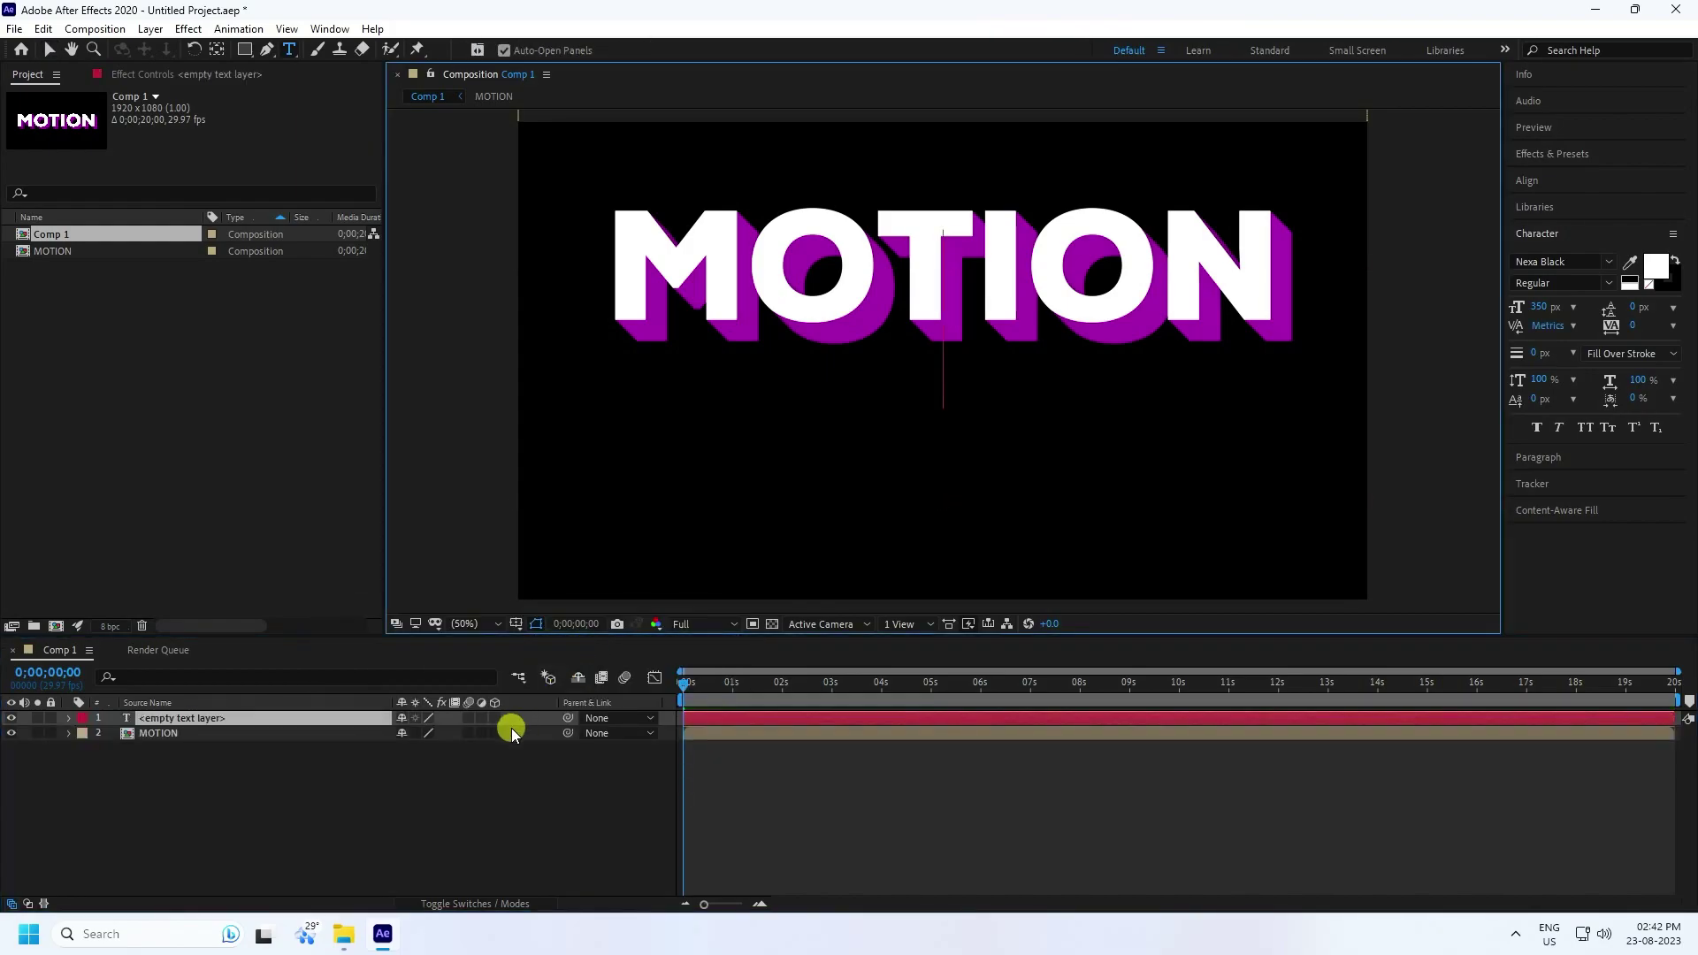
pyautogui.write('d')
pyautogui.press('BackSpace')
pyautogui.write('DESIGN')
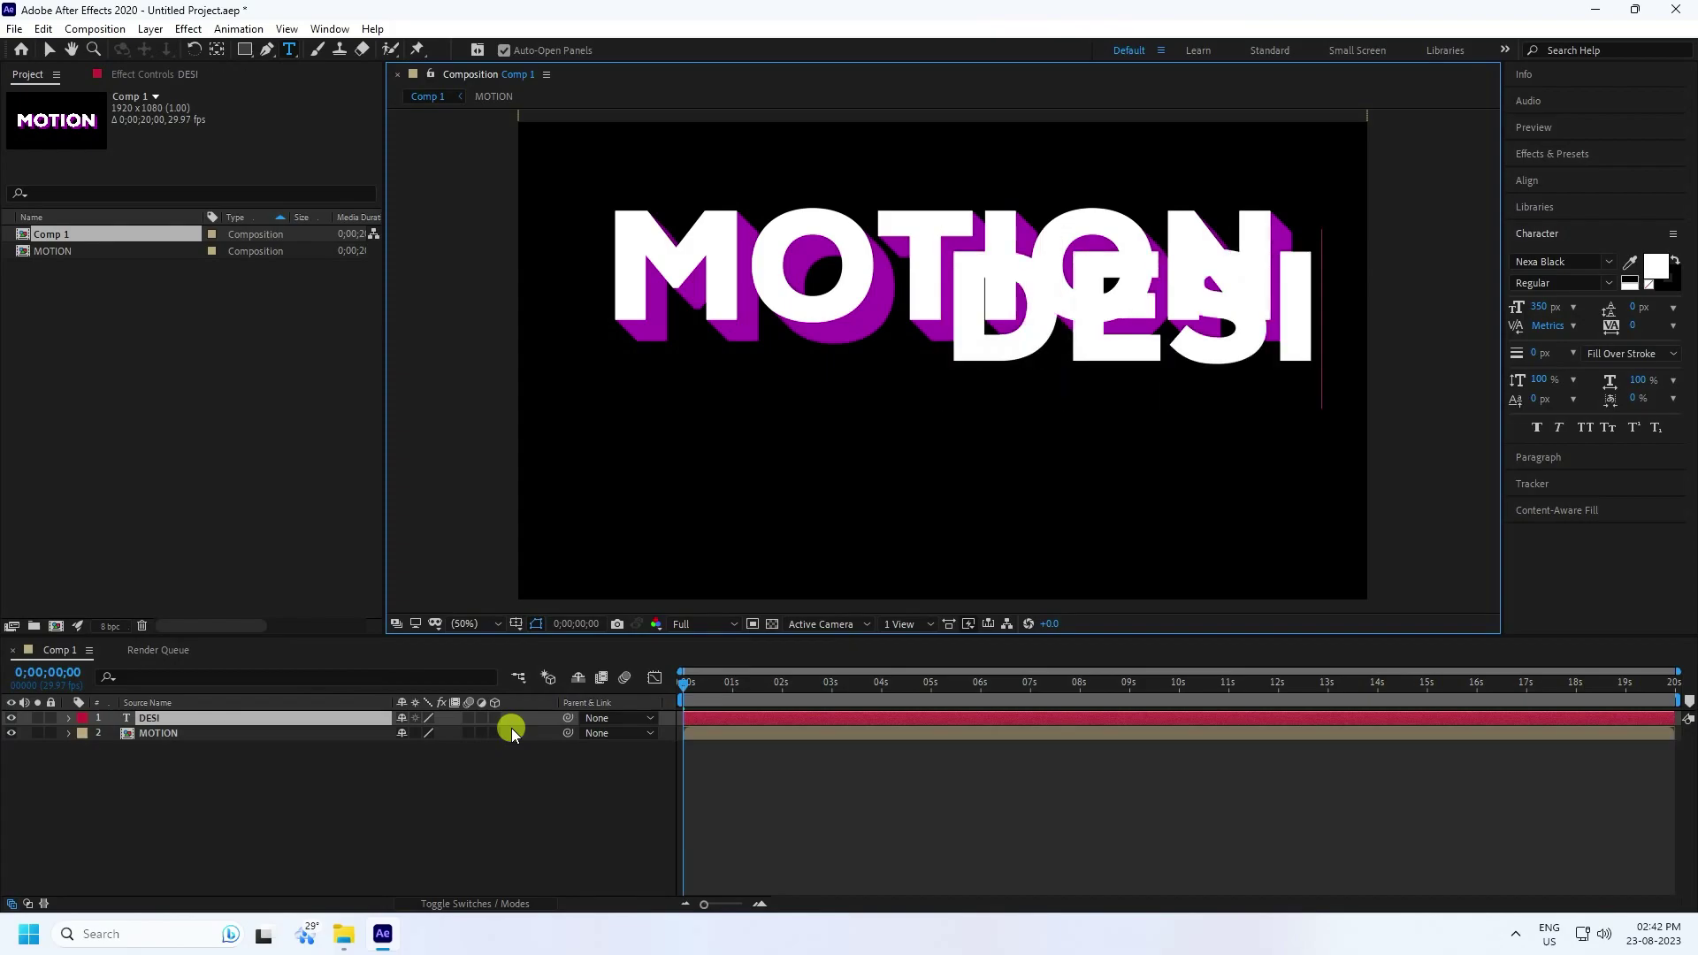
pyautogui.click(48, 49)
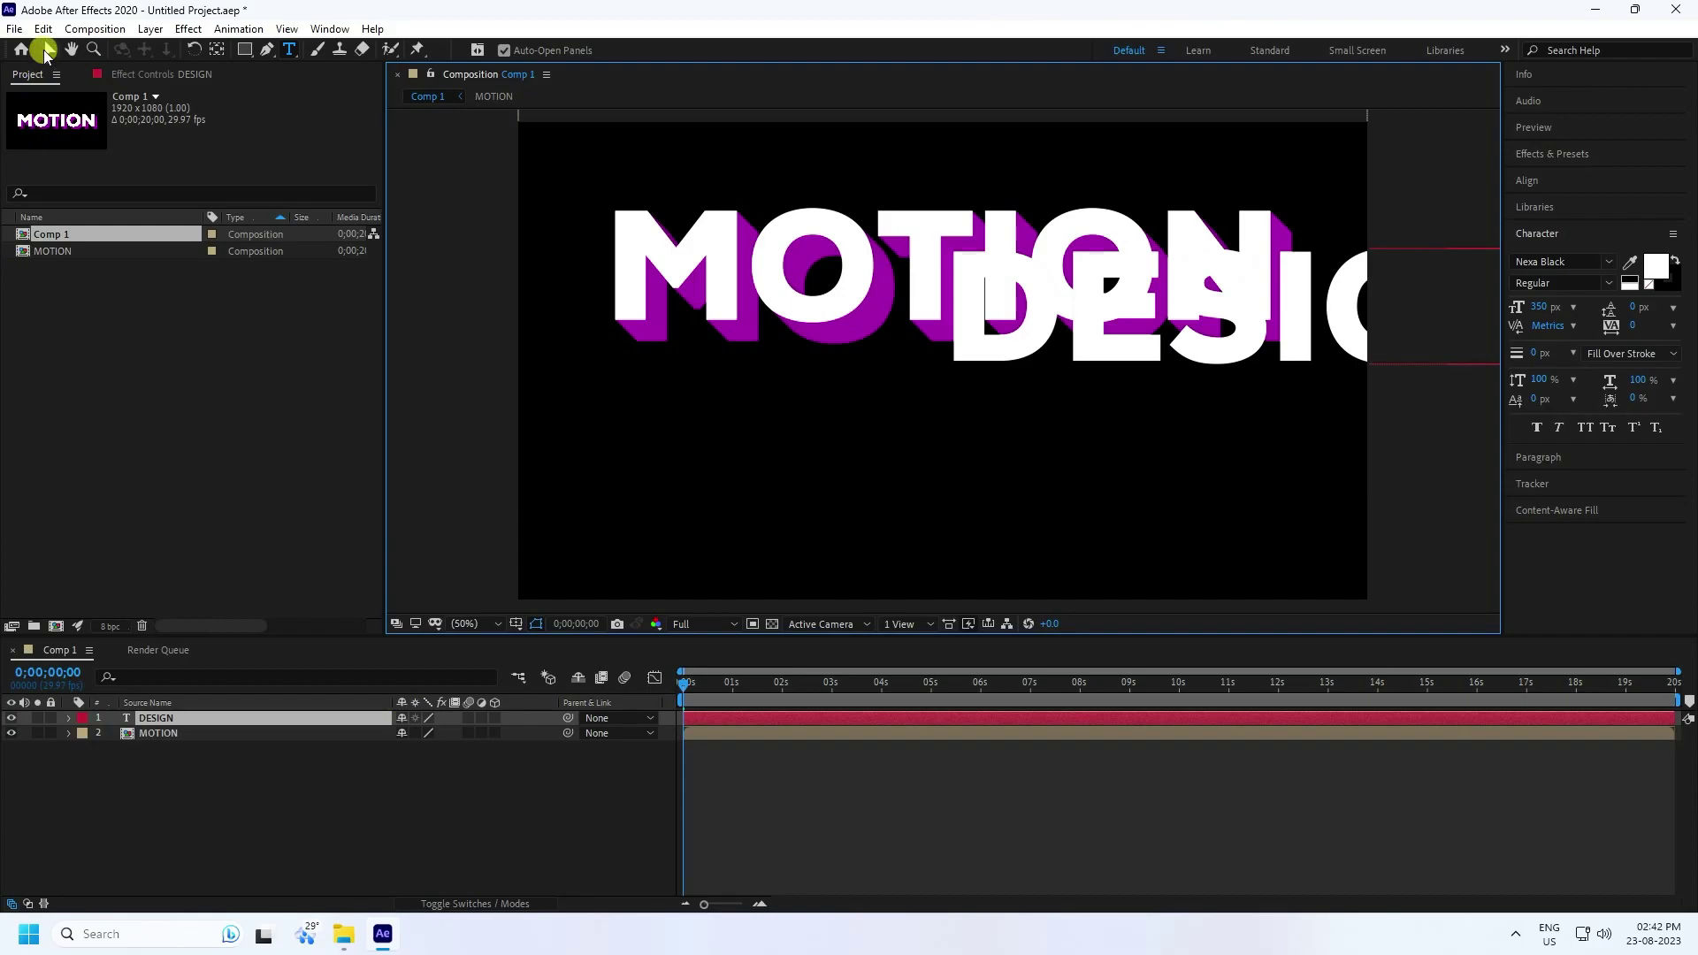
# Step: Centre DESIGN in the comp with Align, then drag it below MOTION
pyautogui.click(1533, 182)
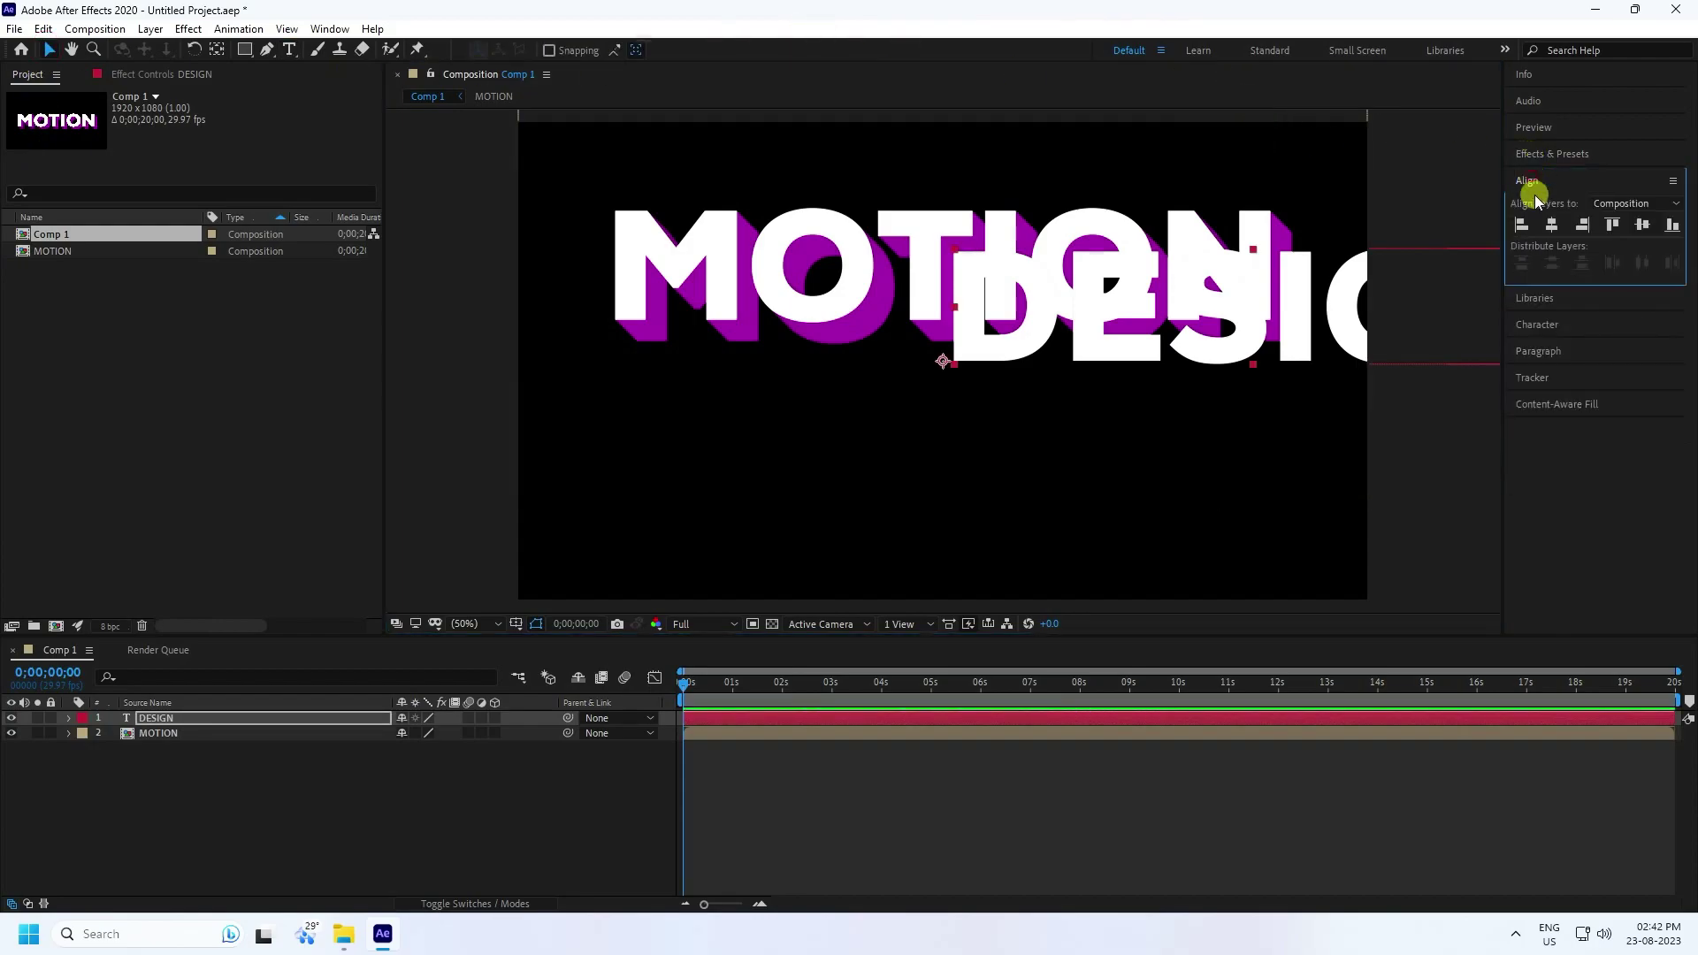
pyautogui.click(1523, 226)
pyautogui.click(1552, 227)
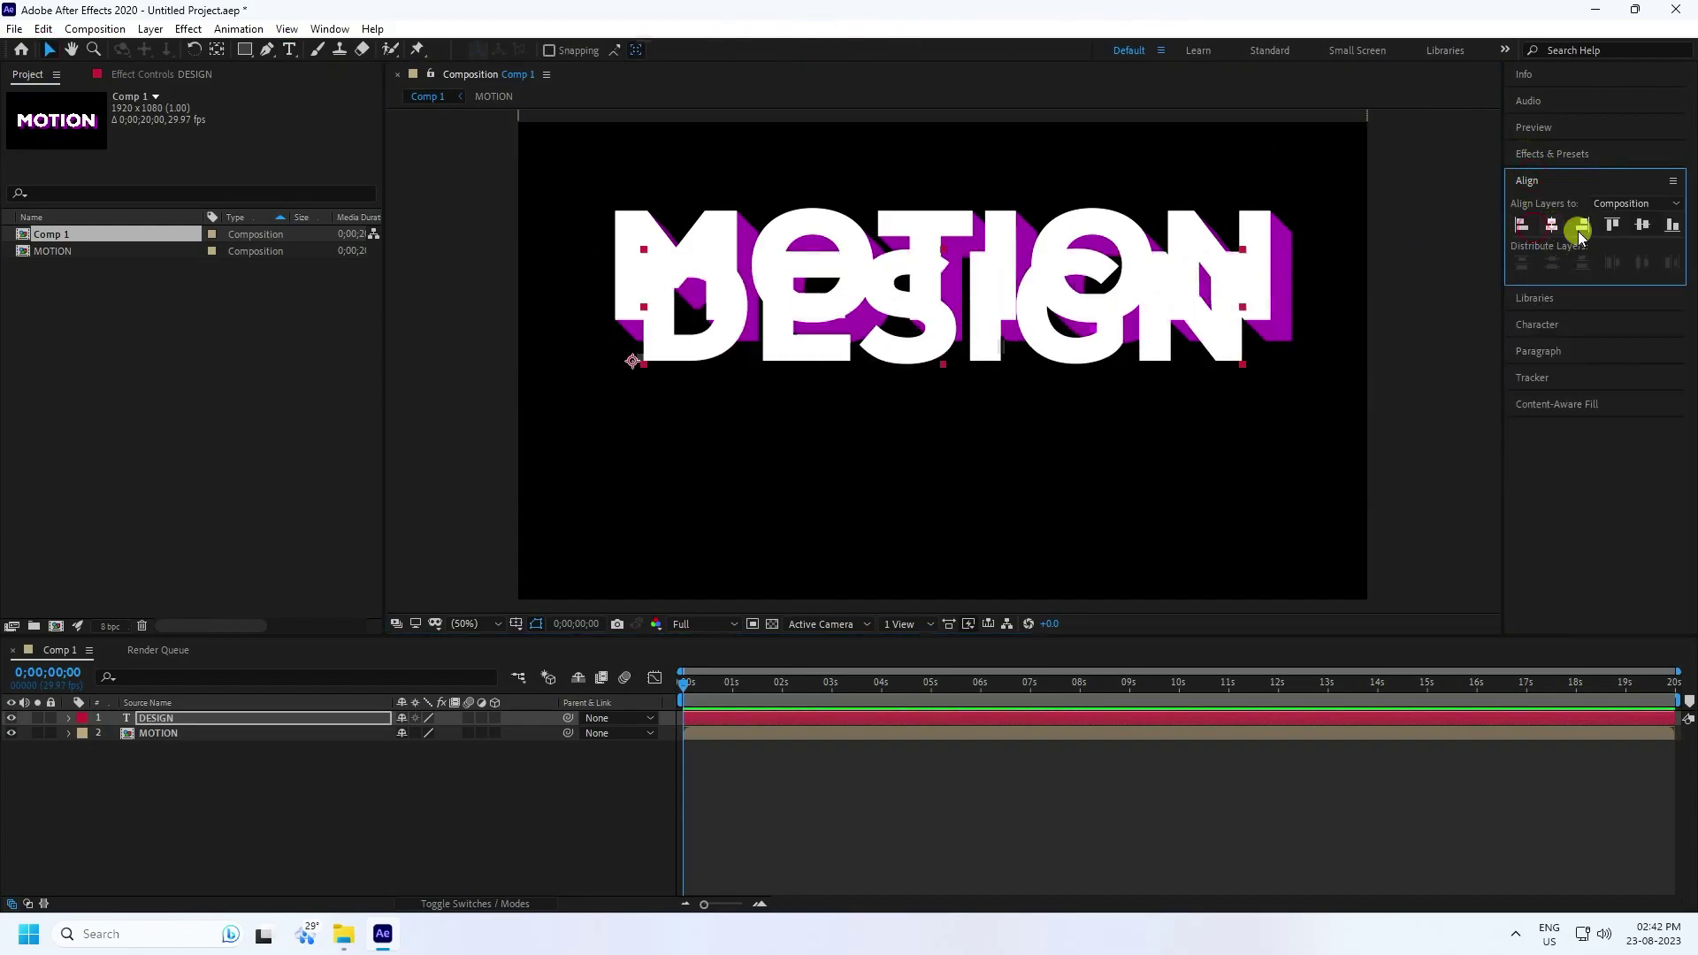
pyautogui.click(1642, 225)
pyautogui.moveTo(948, 400); pyautogui.dragTo(951, 460)
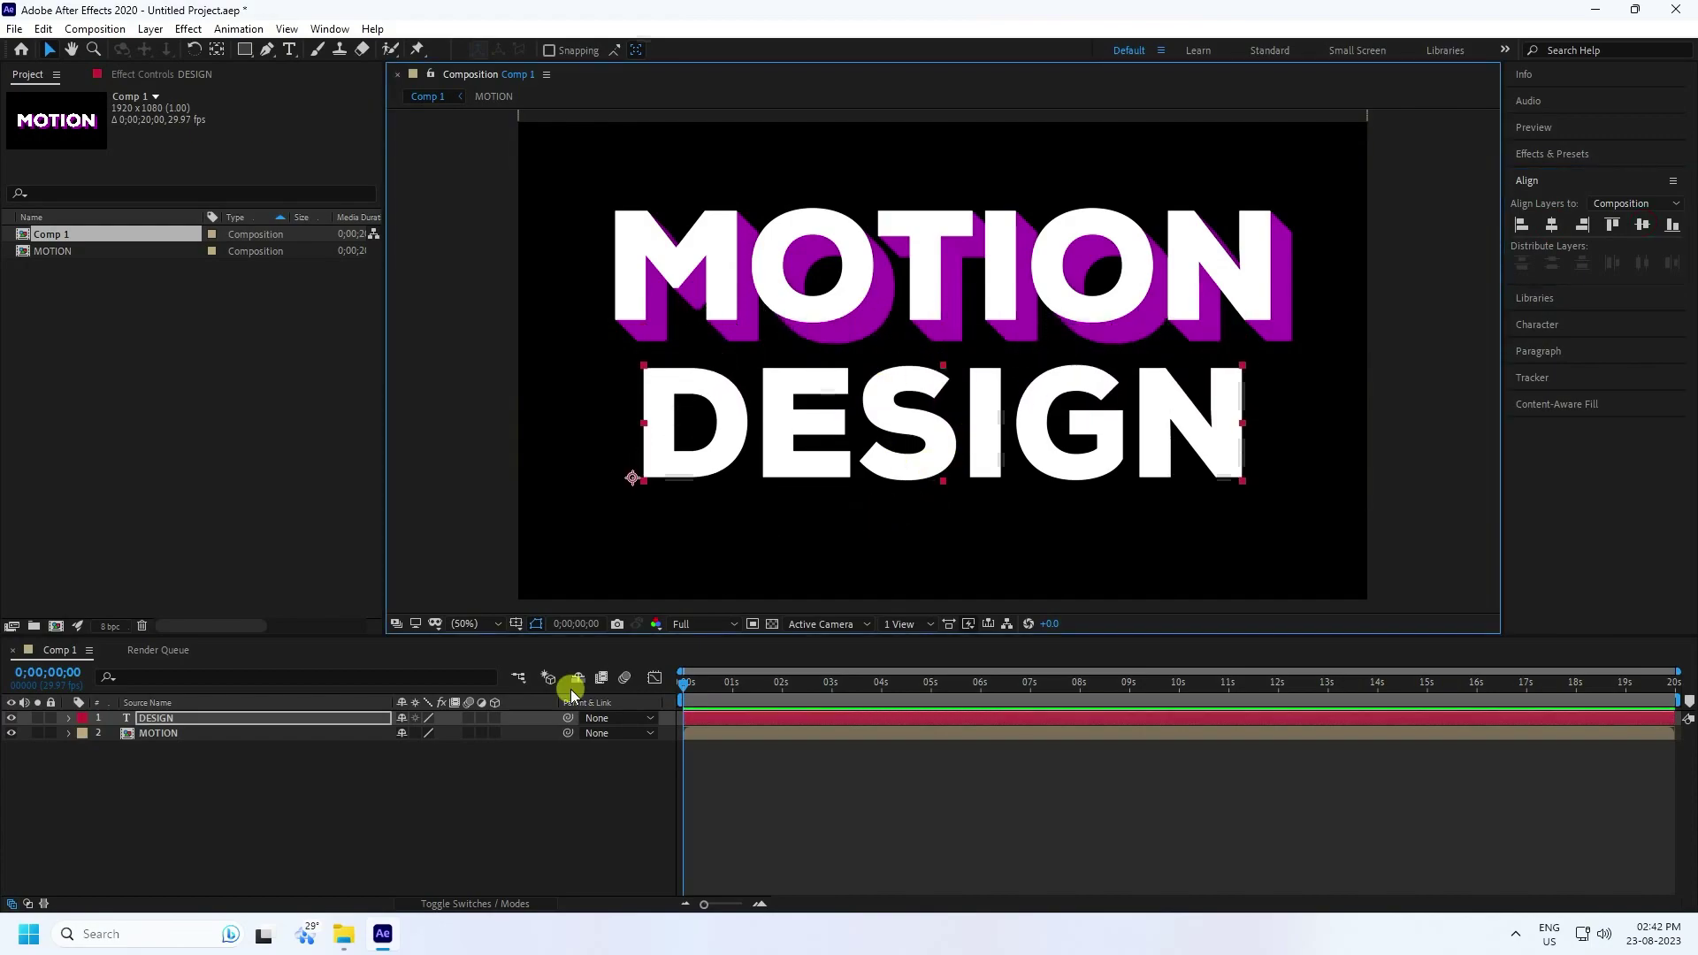
# Step: Convert the DESIGN text into a DESIGN Outlines shape layer
pyautogui.click(177, 774)
pyautogui.click(168, 718)
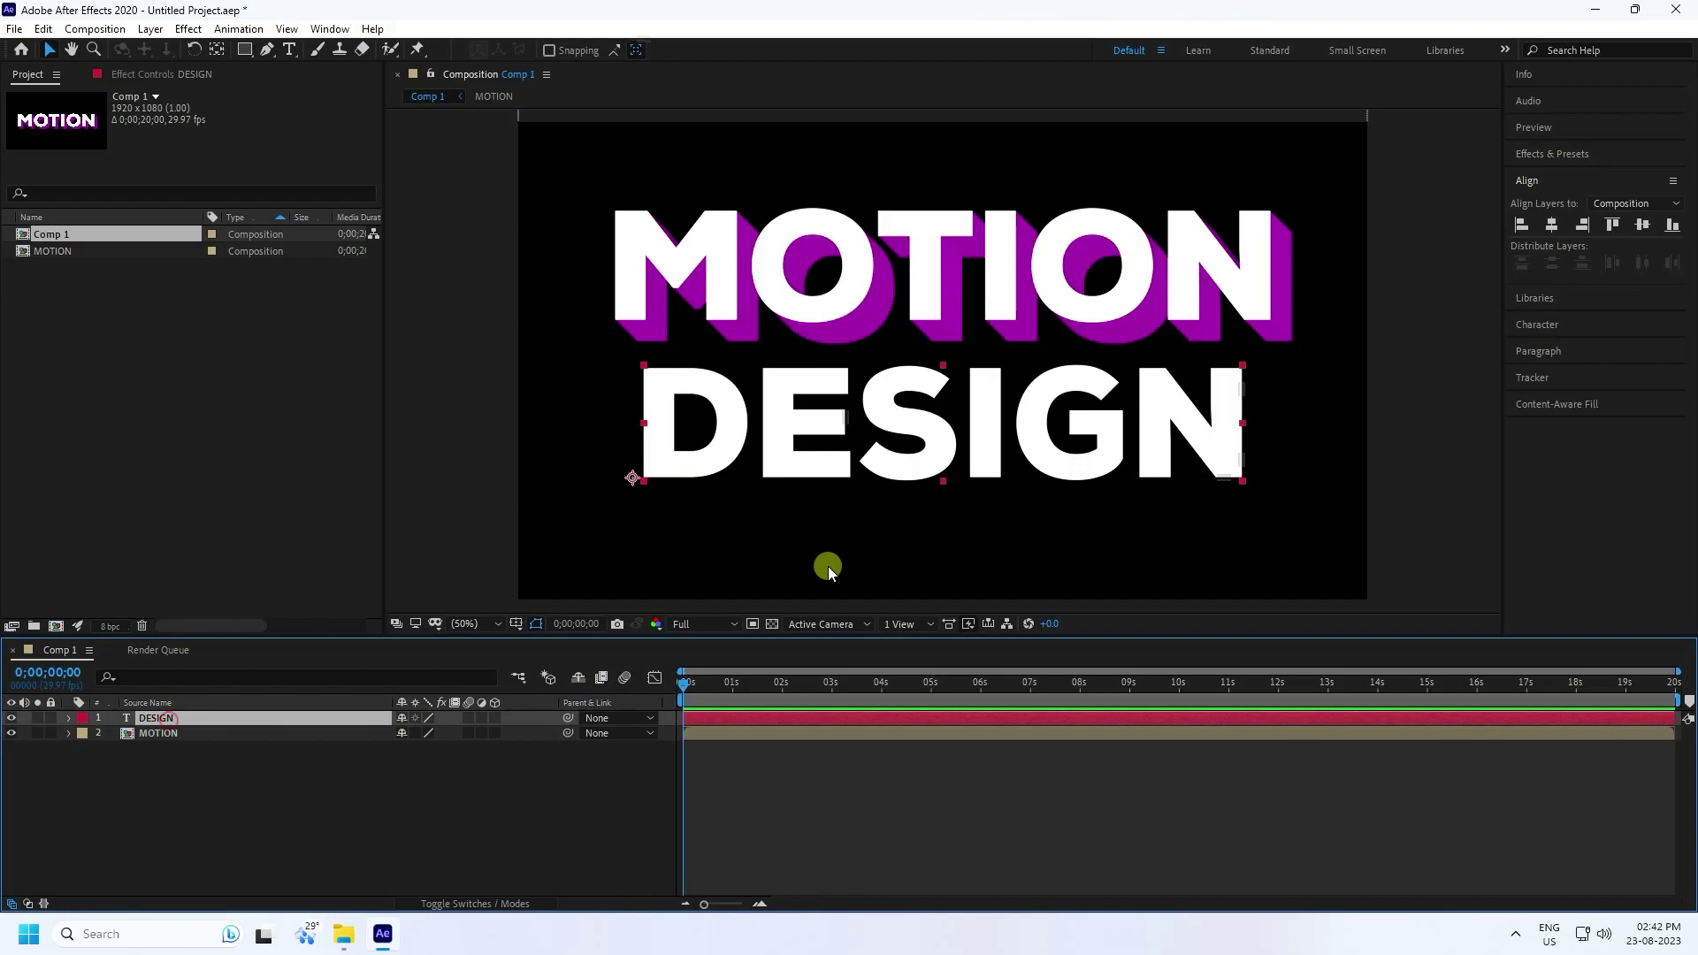
pyautogui.rightClick(164, 719)
pyautogui.moveTo(239, 569)
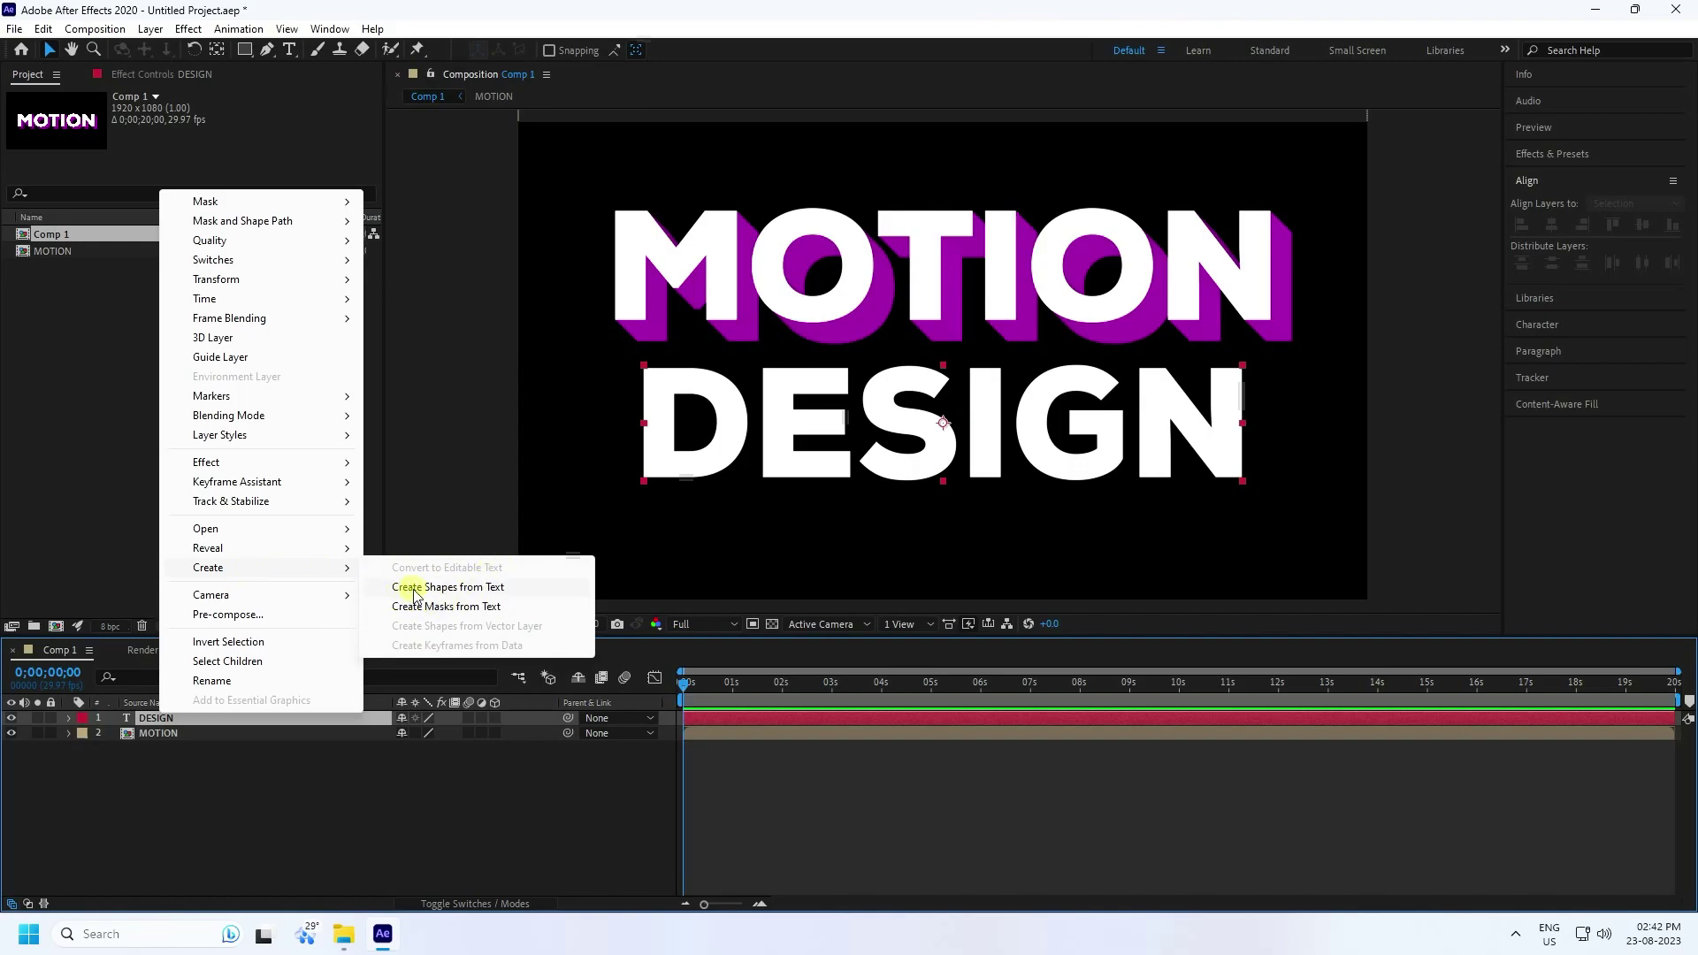
pyautogui.click(492, 588)
# Step: Place DESIGN text above DESIGN Outlines and expand the outlines' letter groups
pyautogui.click(153, 733)
pyautogui.moveTo(153, 733)
pyautogui.mouseDown()
pyautogui.moveTo(139, 728)
pyautogui.moveTo(163, 708)
pyautogui.mouseUp()
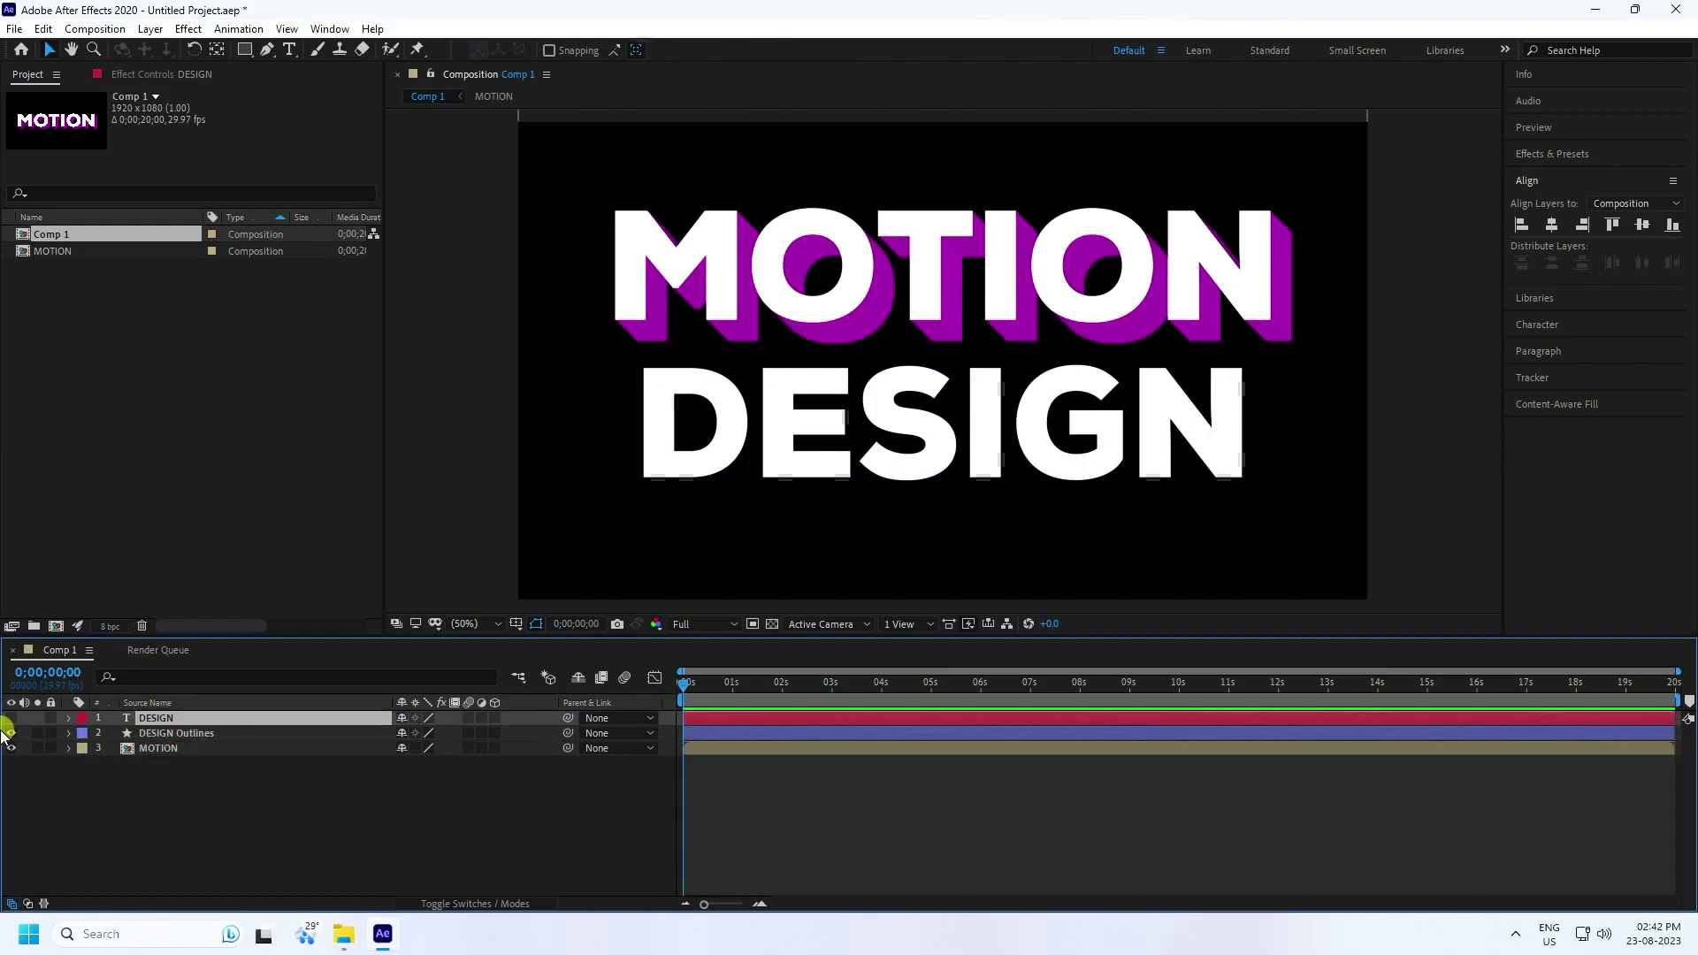
pyautogui.click(189, 735)
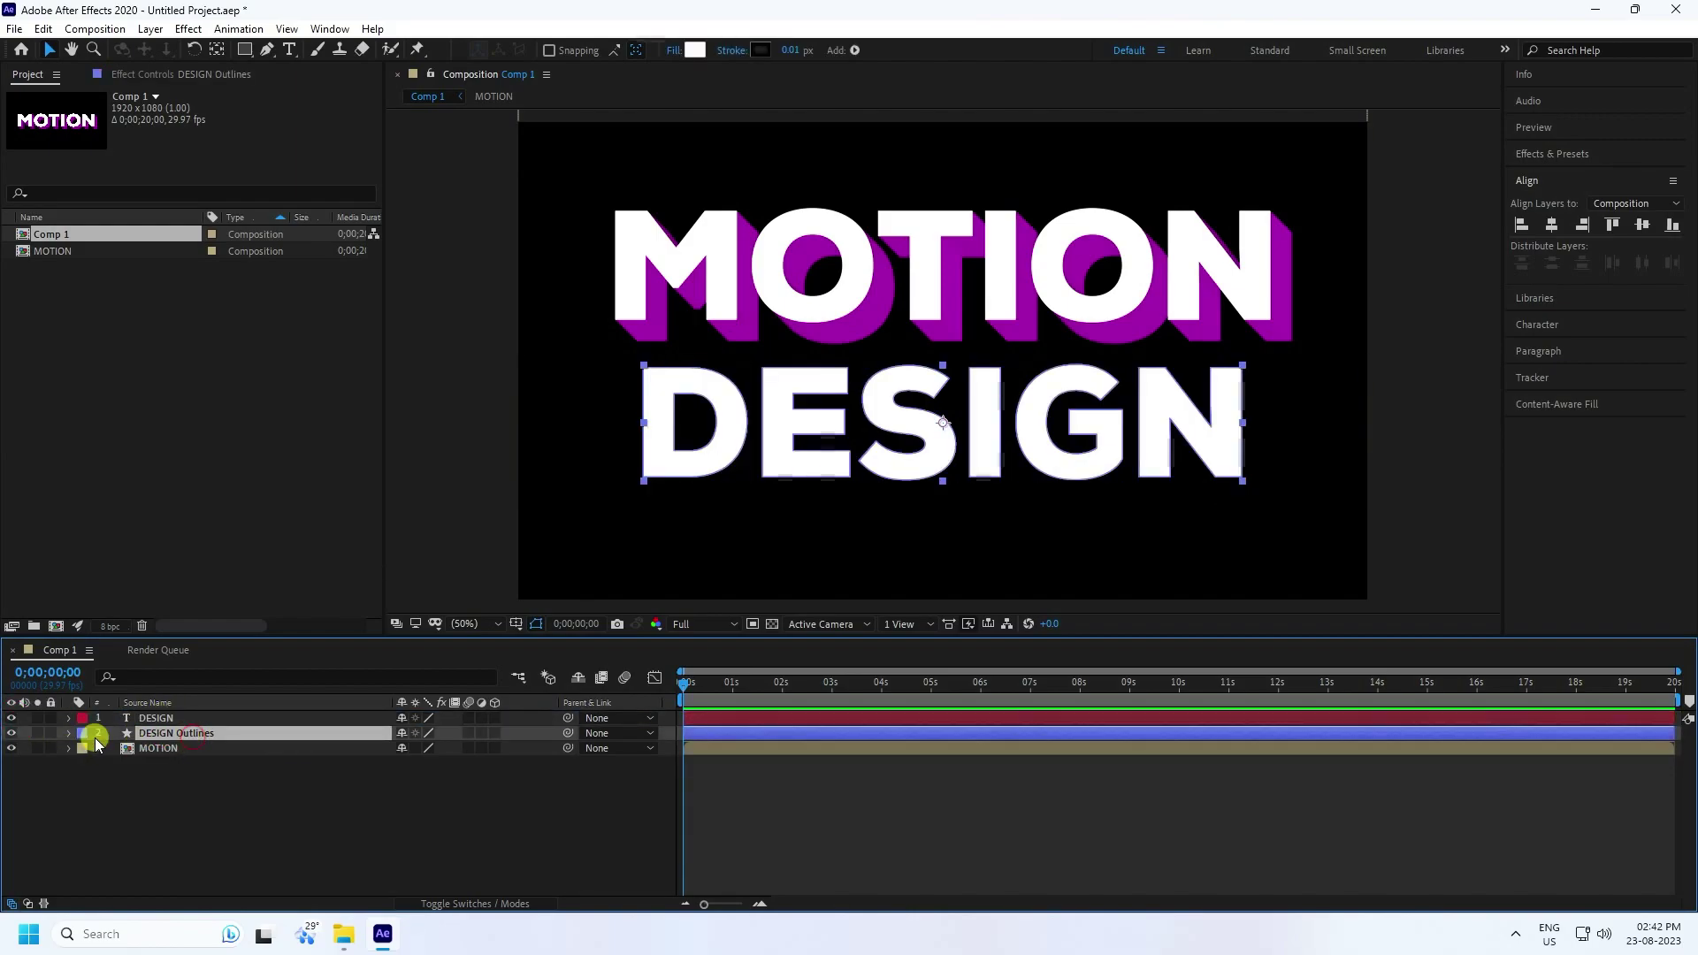
pyautogui.click(68, 734)
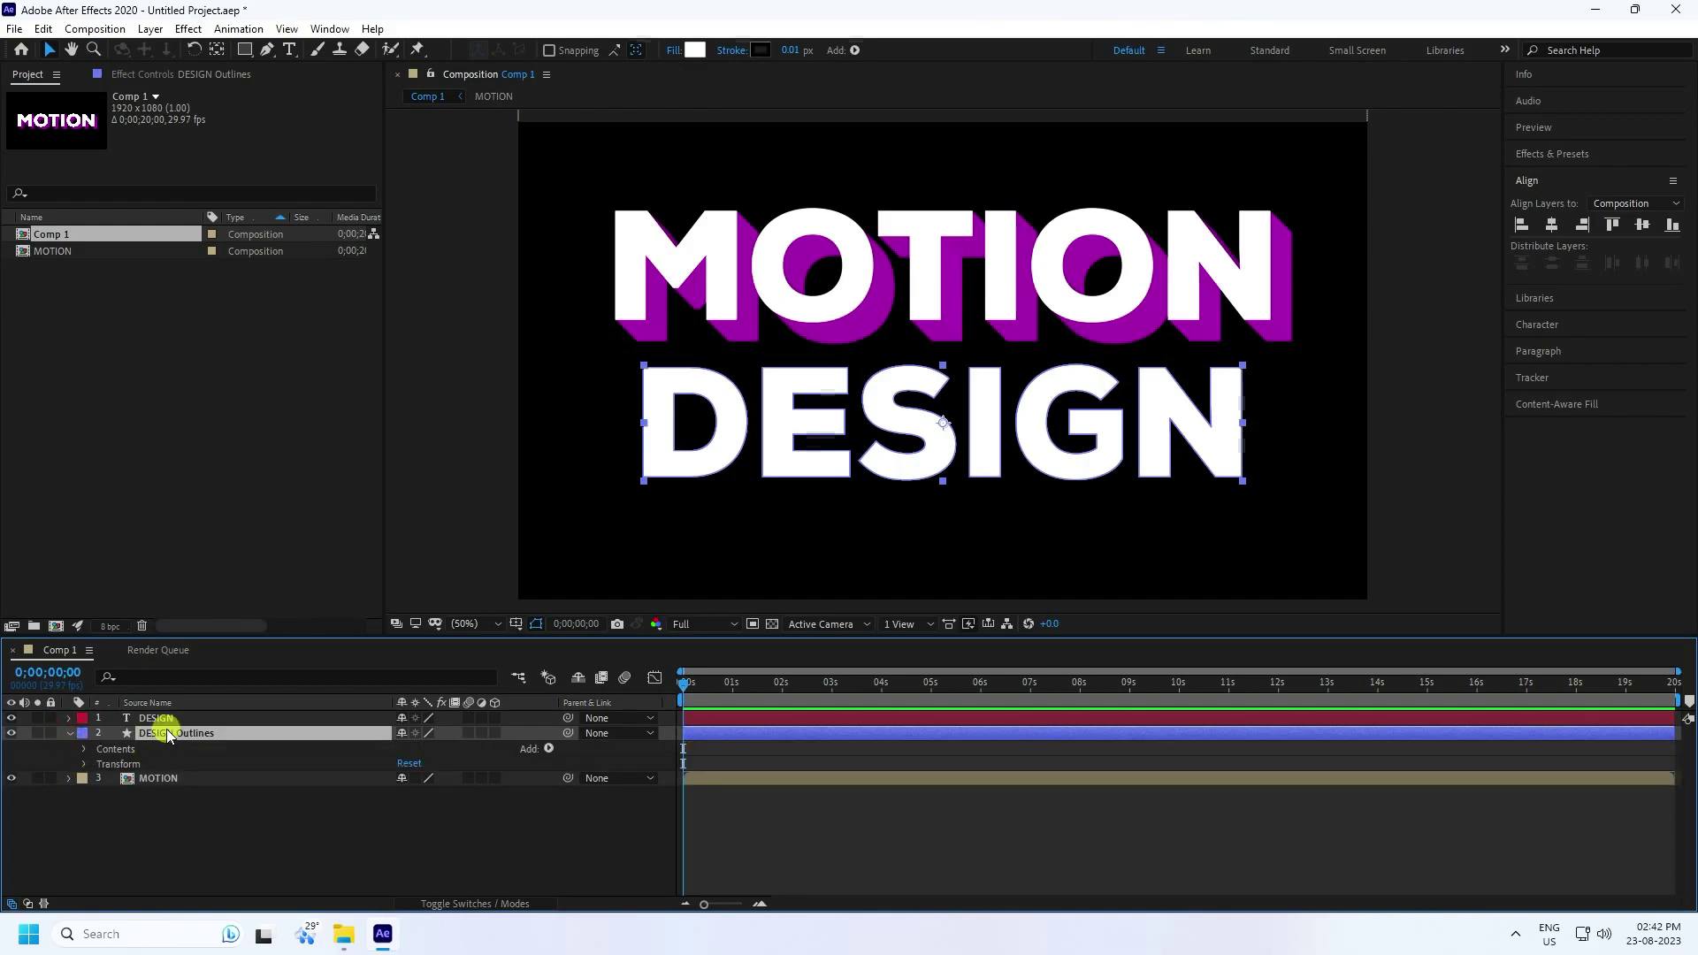
pyautogui.click(86, 750)
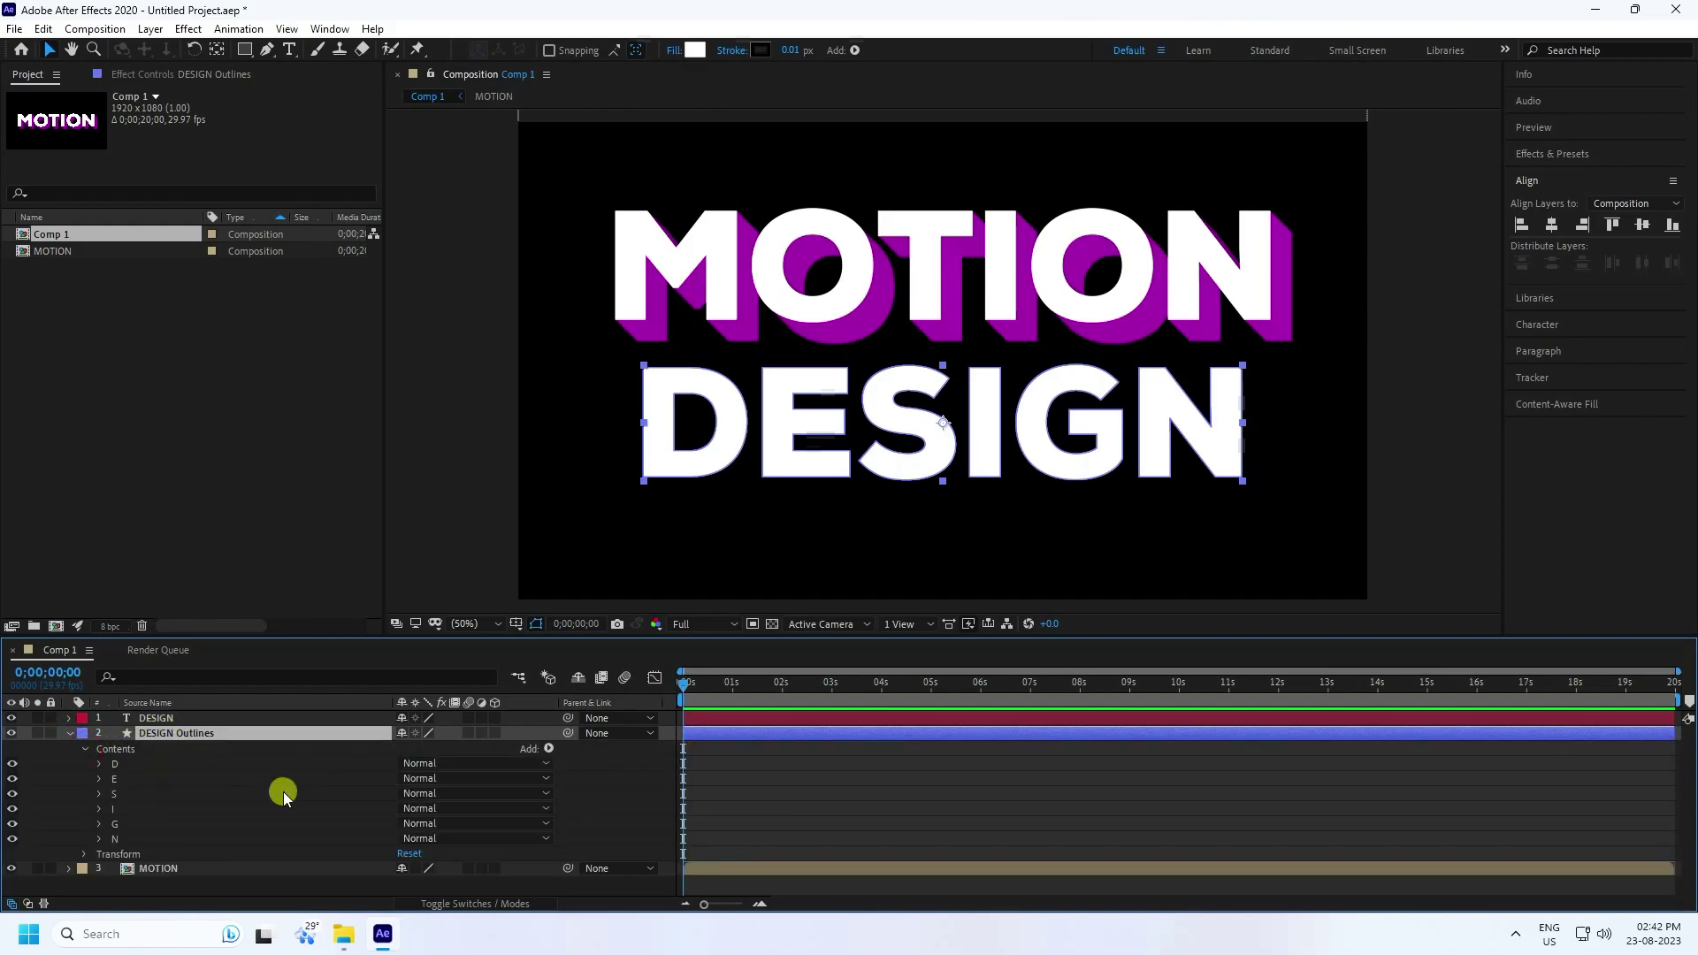
pyautogui.click(542, 752)
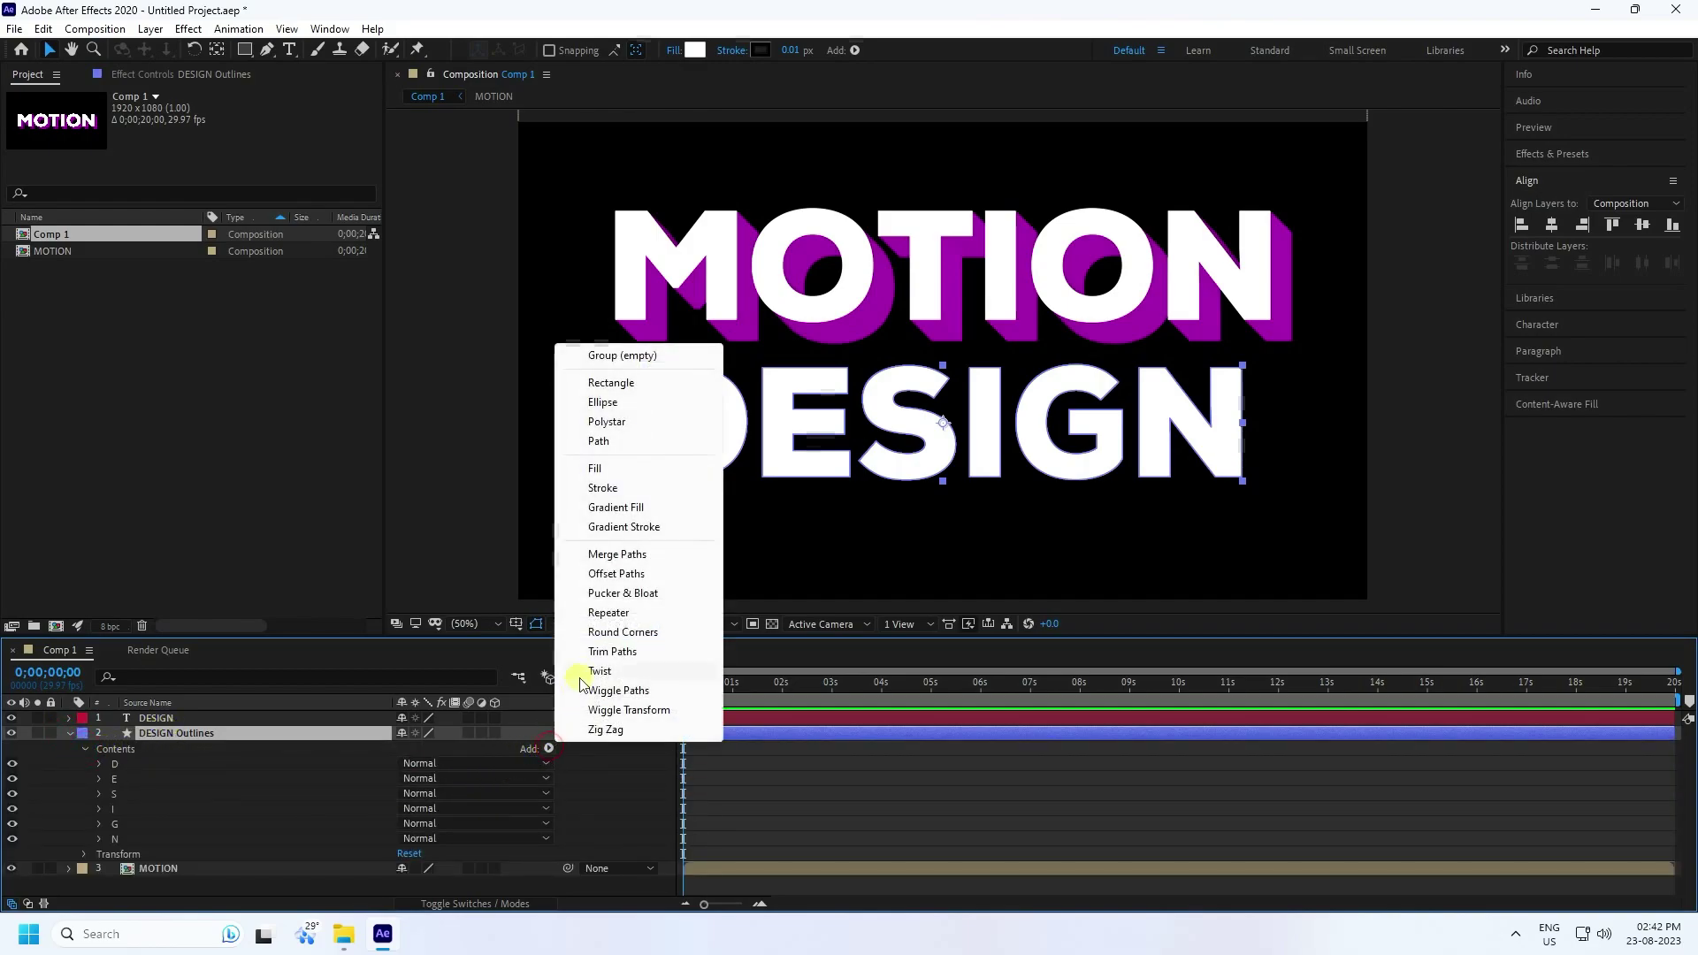
# Step: Add a Repeater to the DESIGN Outlines contents
pyautogui.click(605, 614)
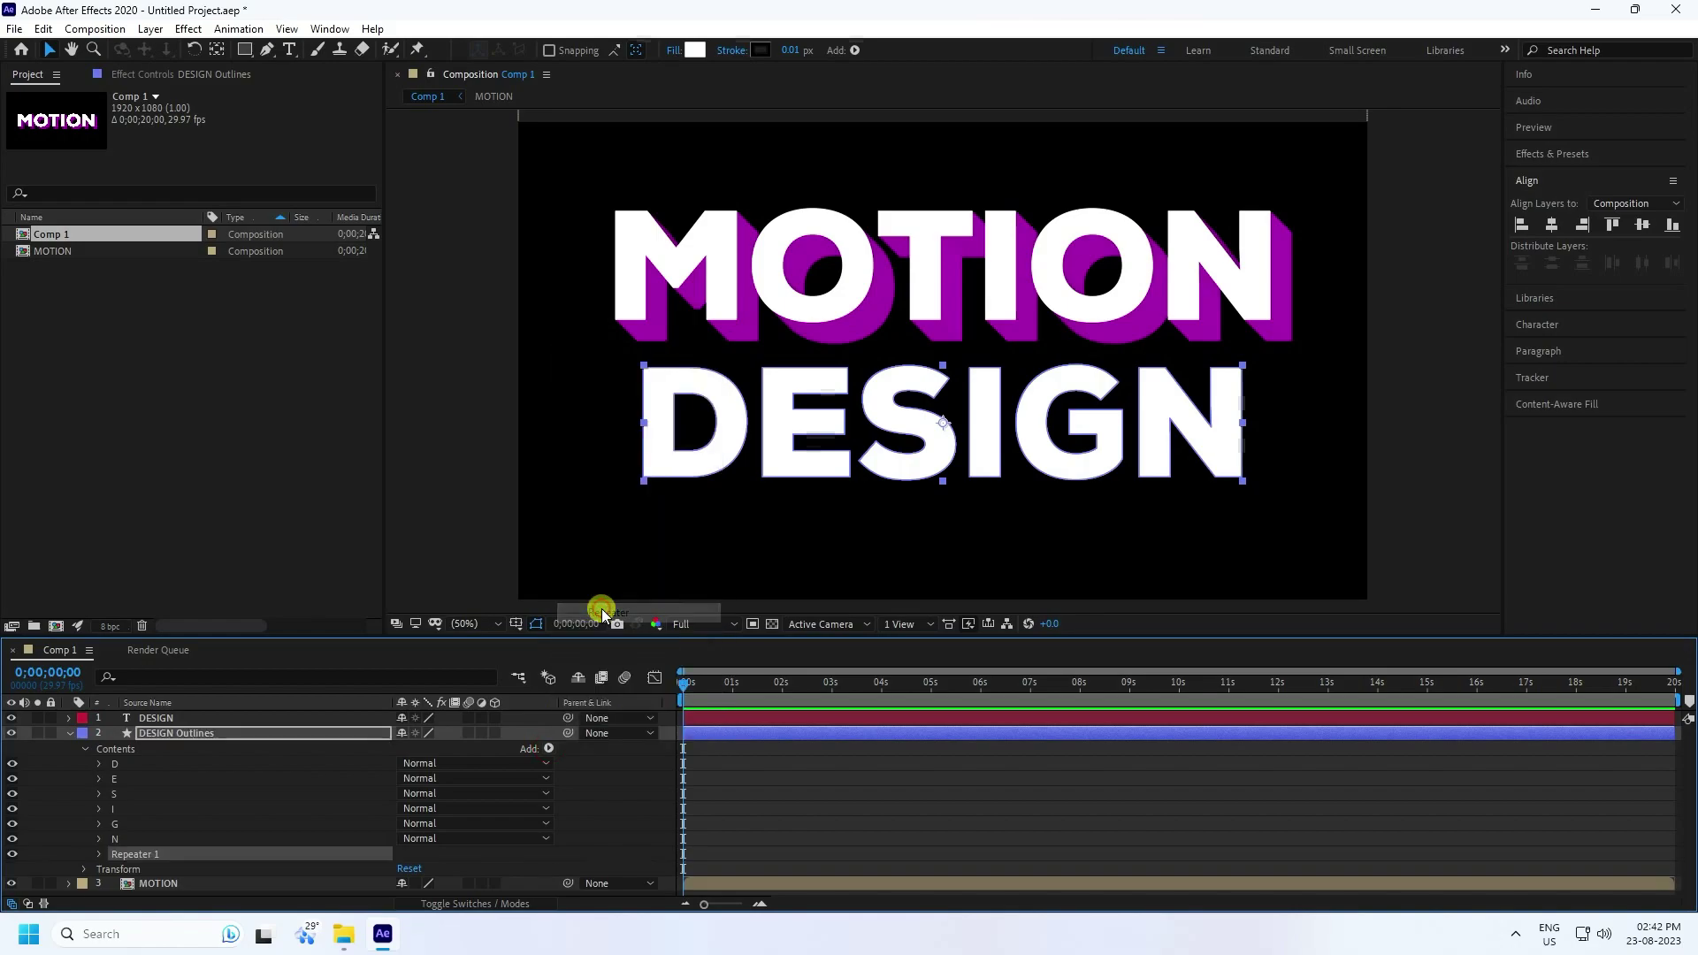
pyautogui.click(85, 750)
pyautogui.click(84, 762)
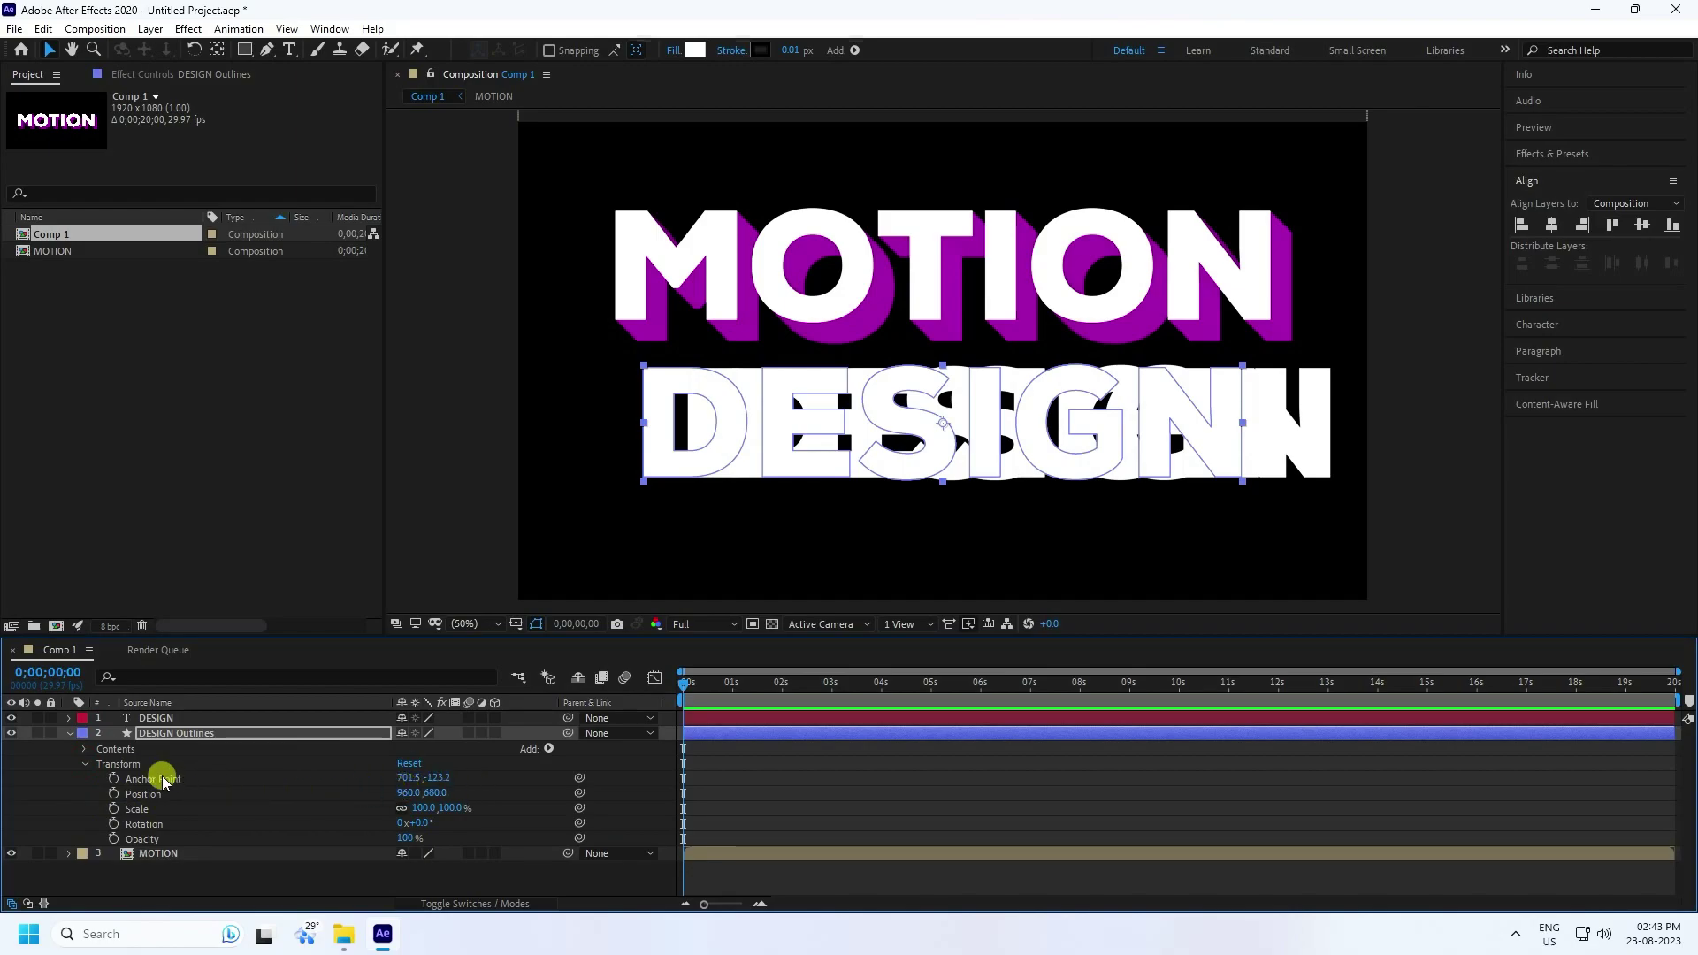
pyautogui.click(85, 765)
pyautogui.click(85, 749)
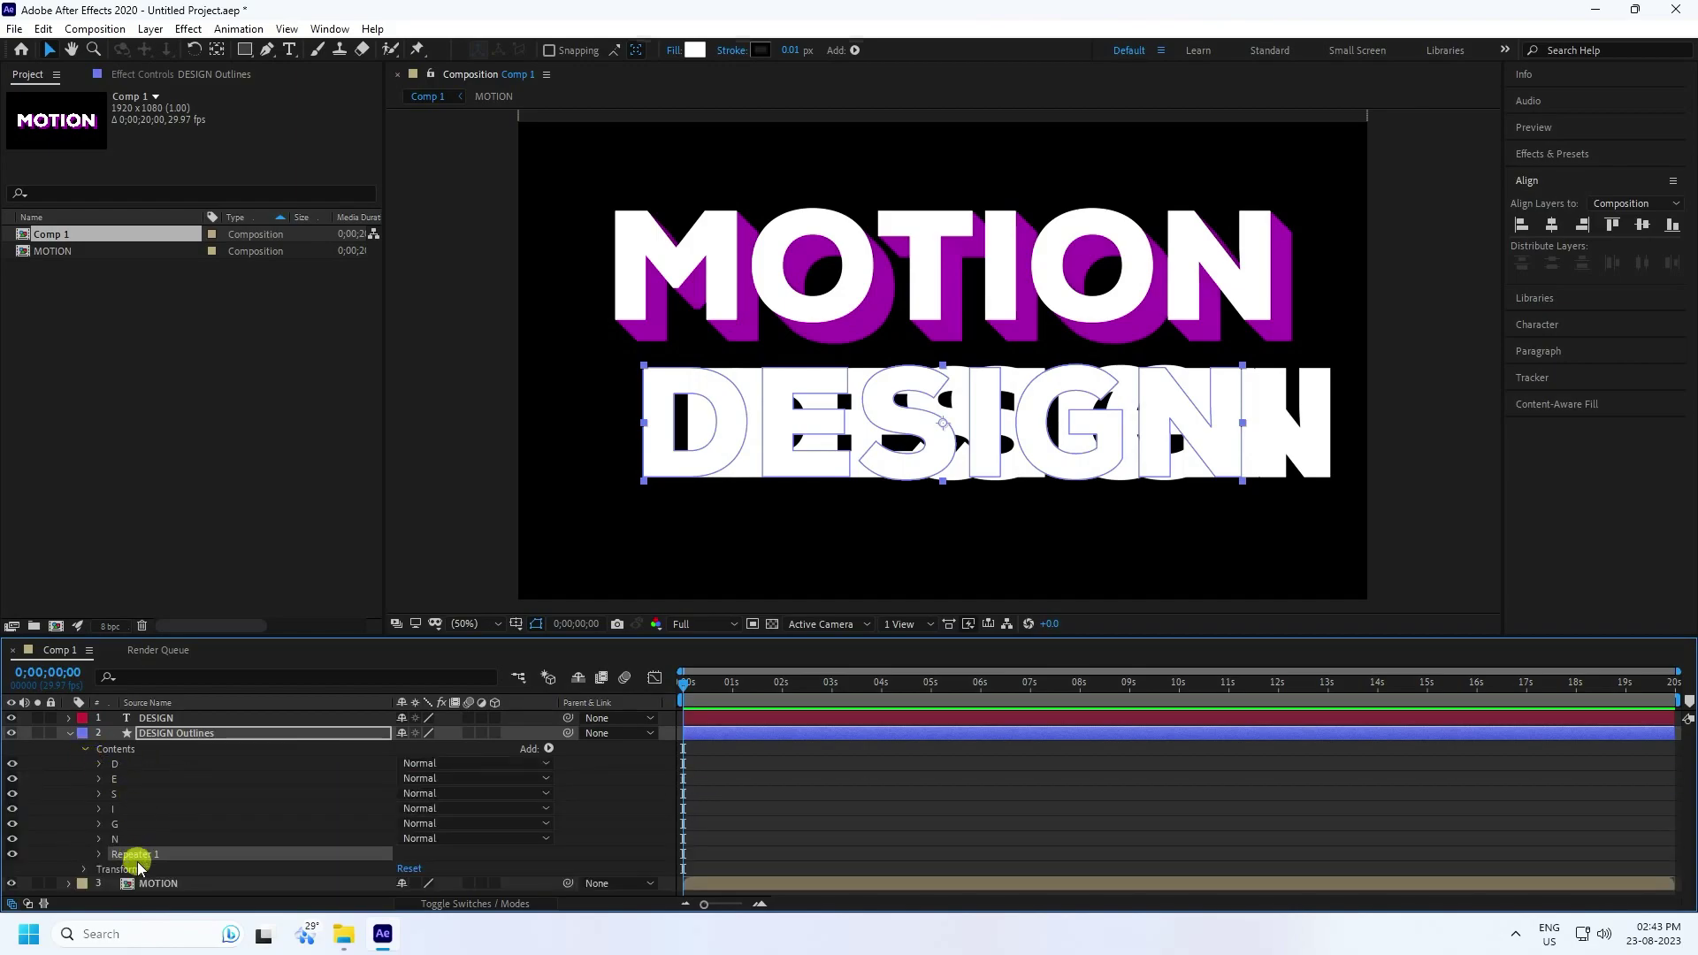
# Step: Set the Repeater to 50 copies with a small diagonal position offset
pyautogui.click(101, 855)
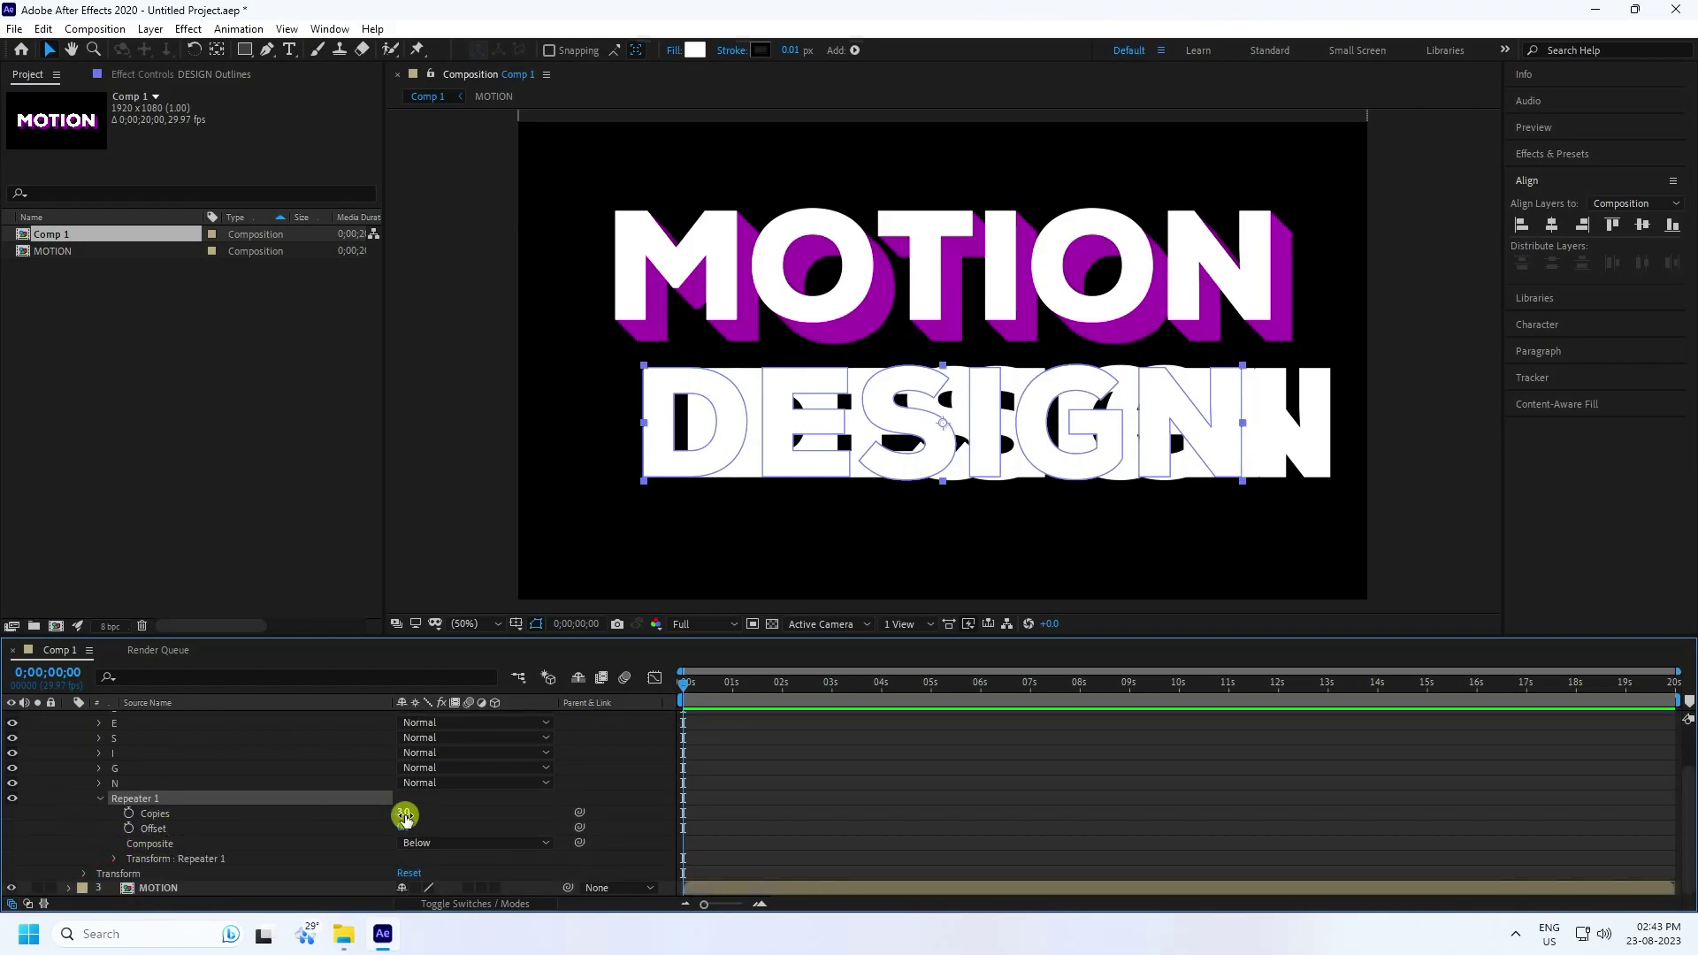
pyautogui.press('Return')
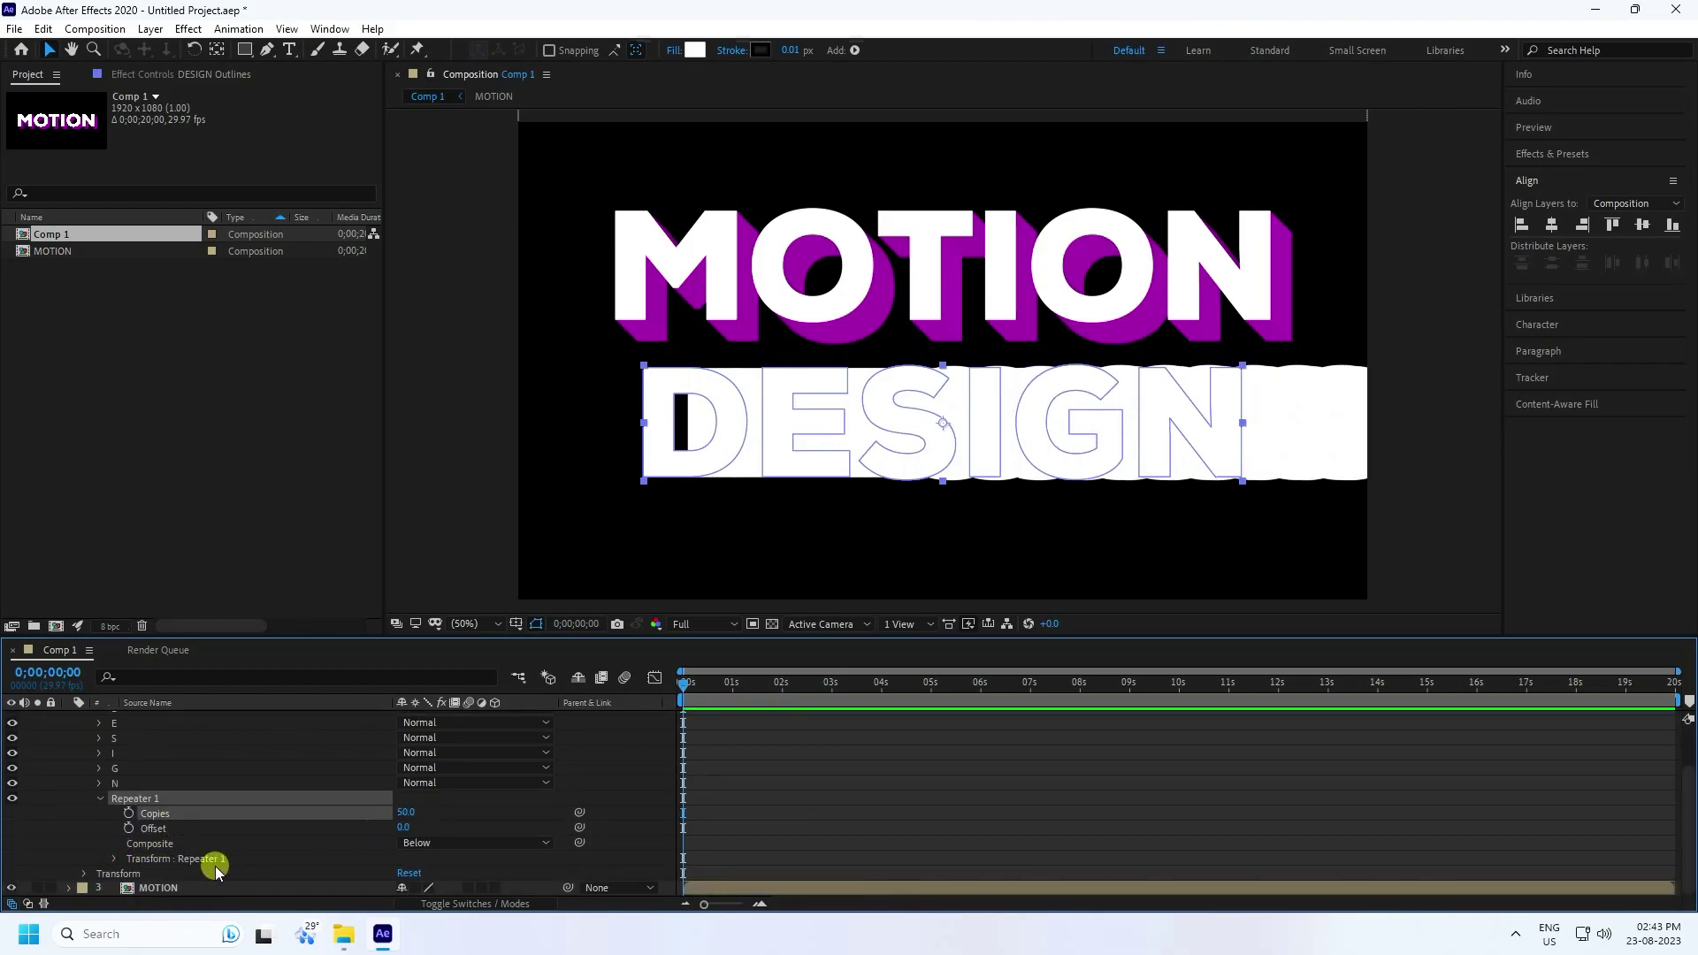
pyautogui.click(113, 859)
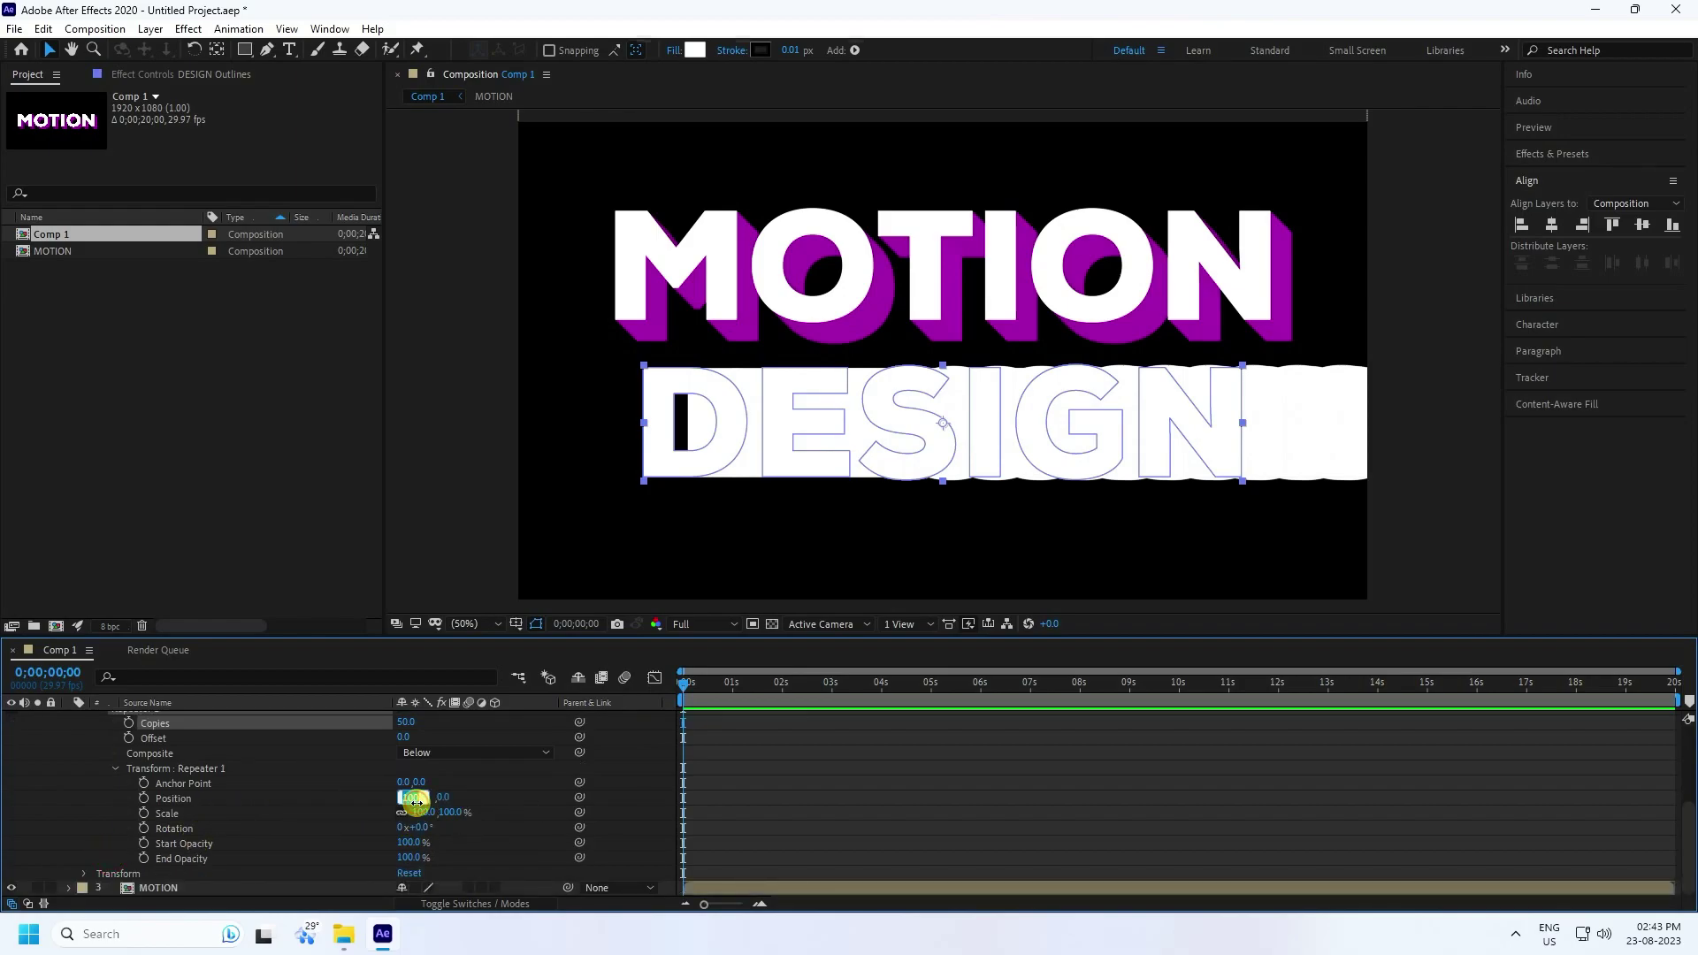
pyautogui.moveTo(425, 800); pyautogui.dragTo(478, 810)
pyautogui.scroll(5, 185, 823)
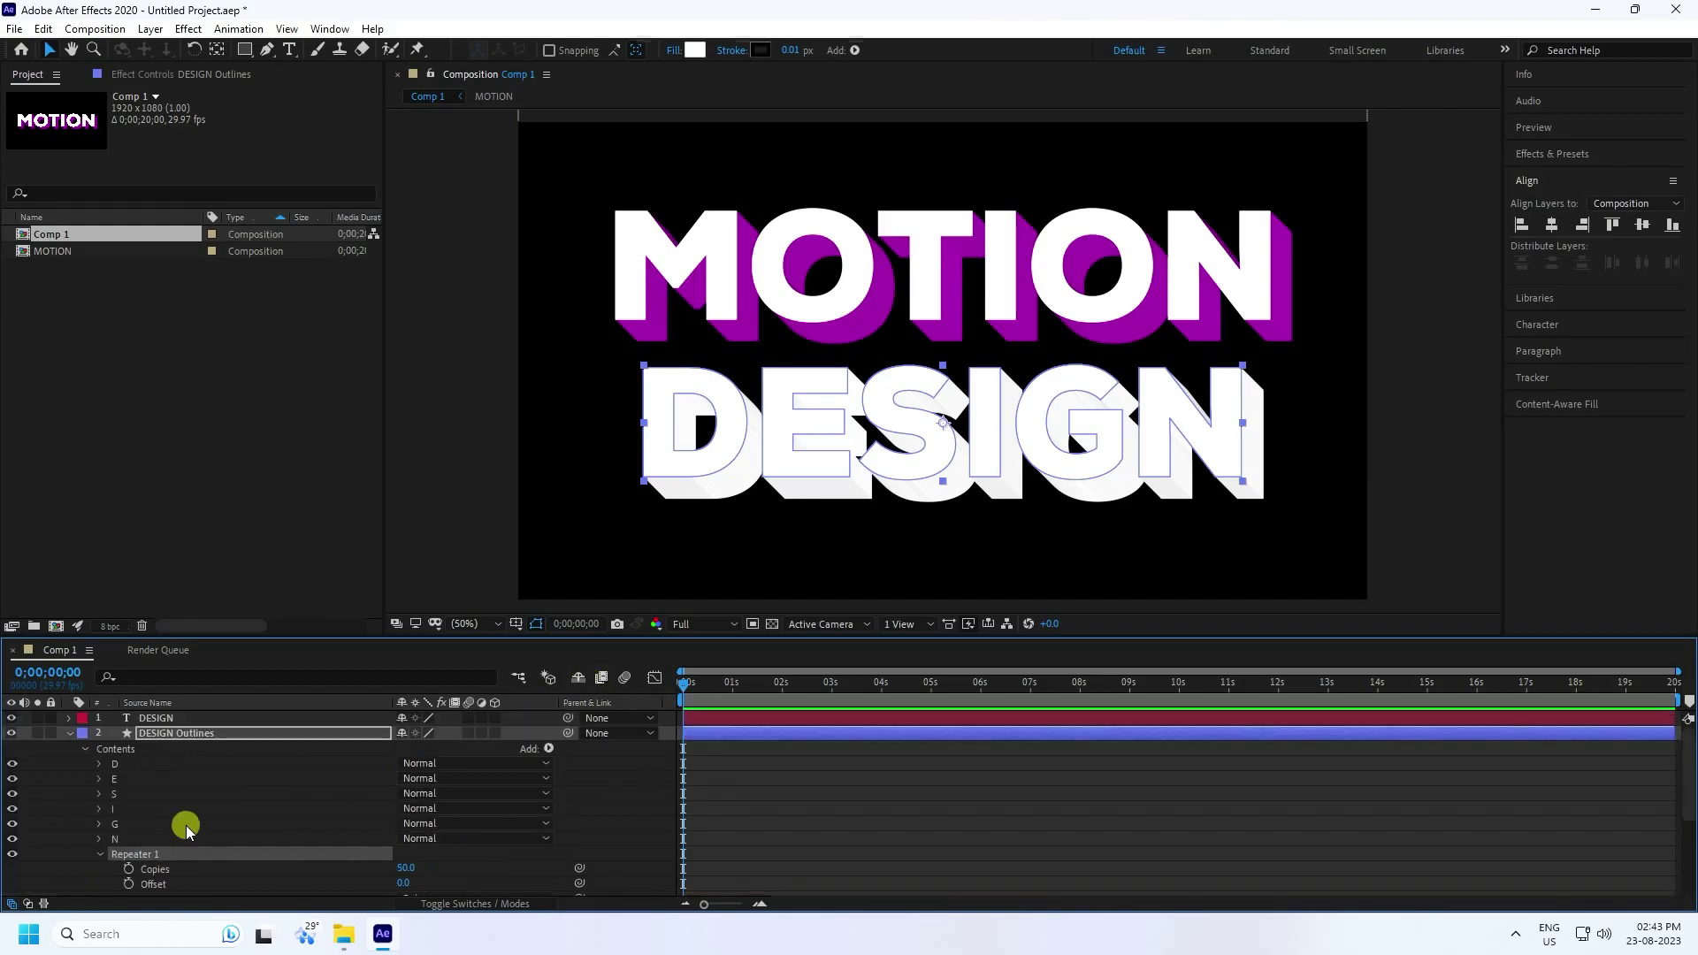
# Step: Colour the DESIGN Outlines fill deep blue 0053A6 with saturation 100 and brightness 65
pyautogui.click(68, 733)
pyautogui.click(159, 733)
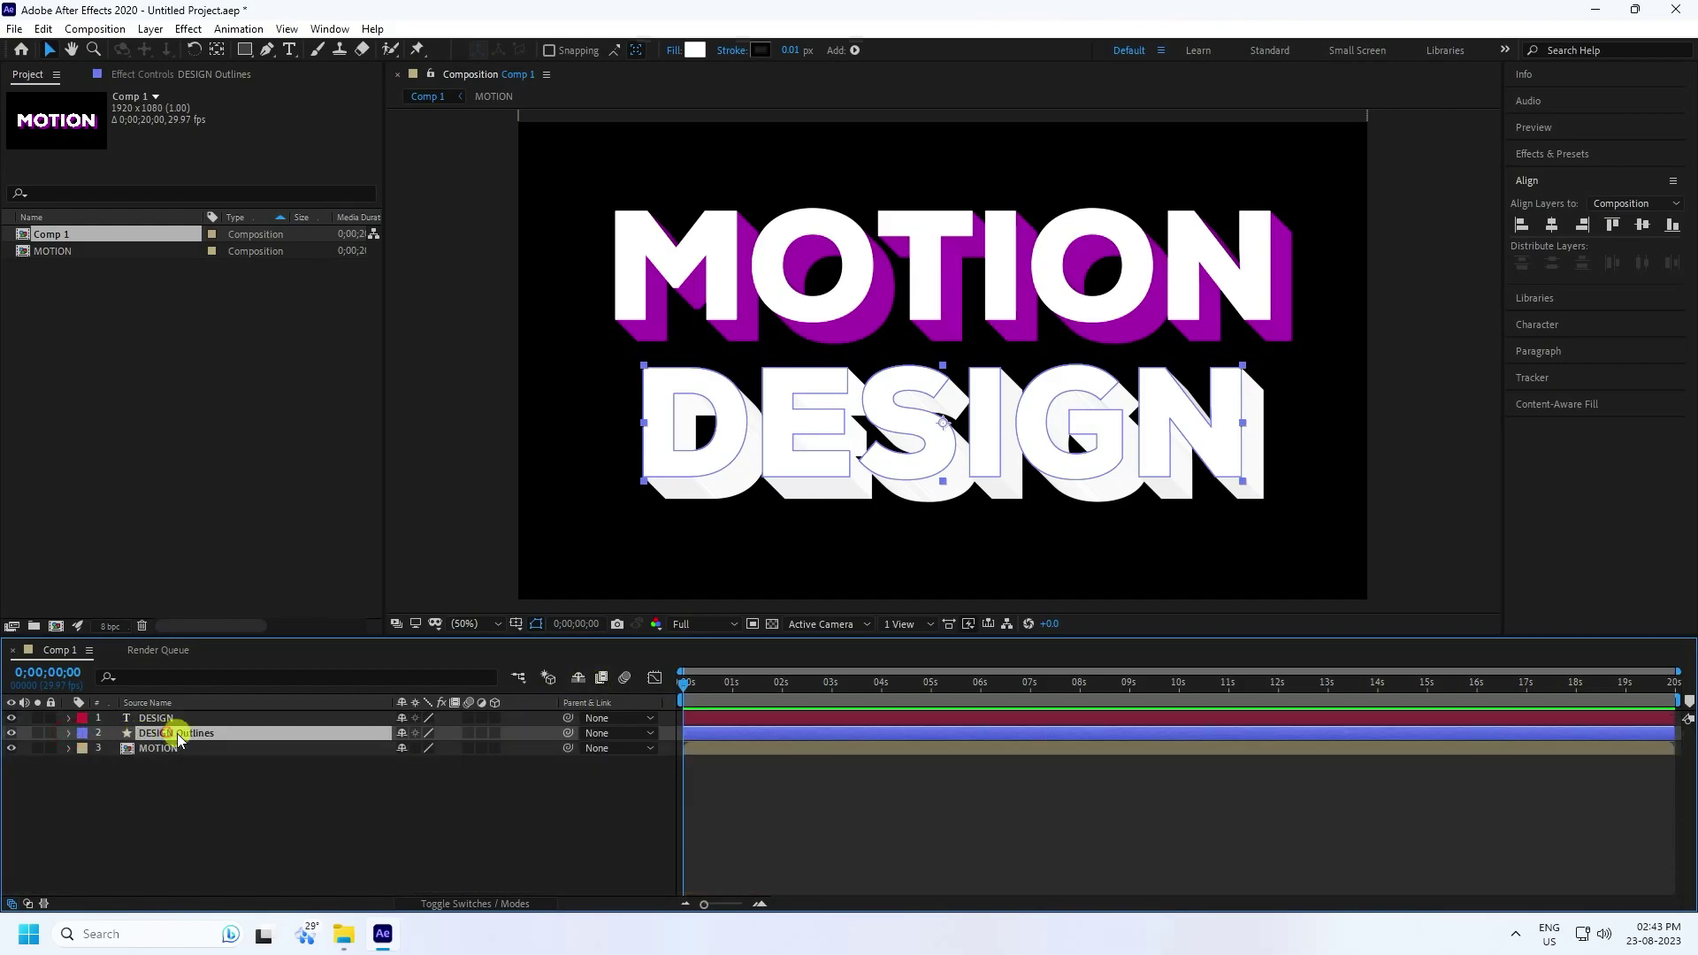
pyautogui.click(695, 50)
pyautogui.click(370, 399)
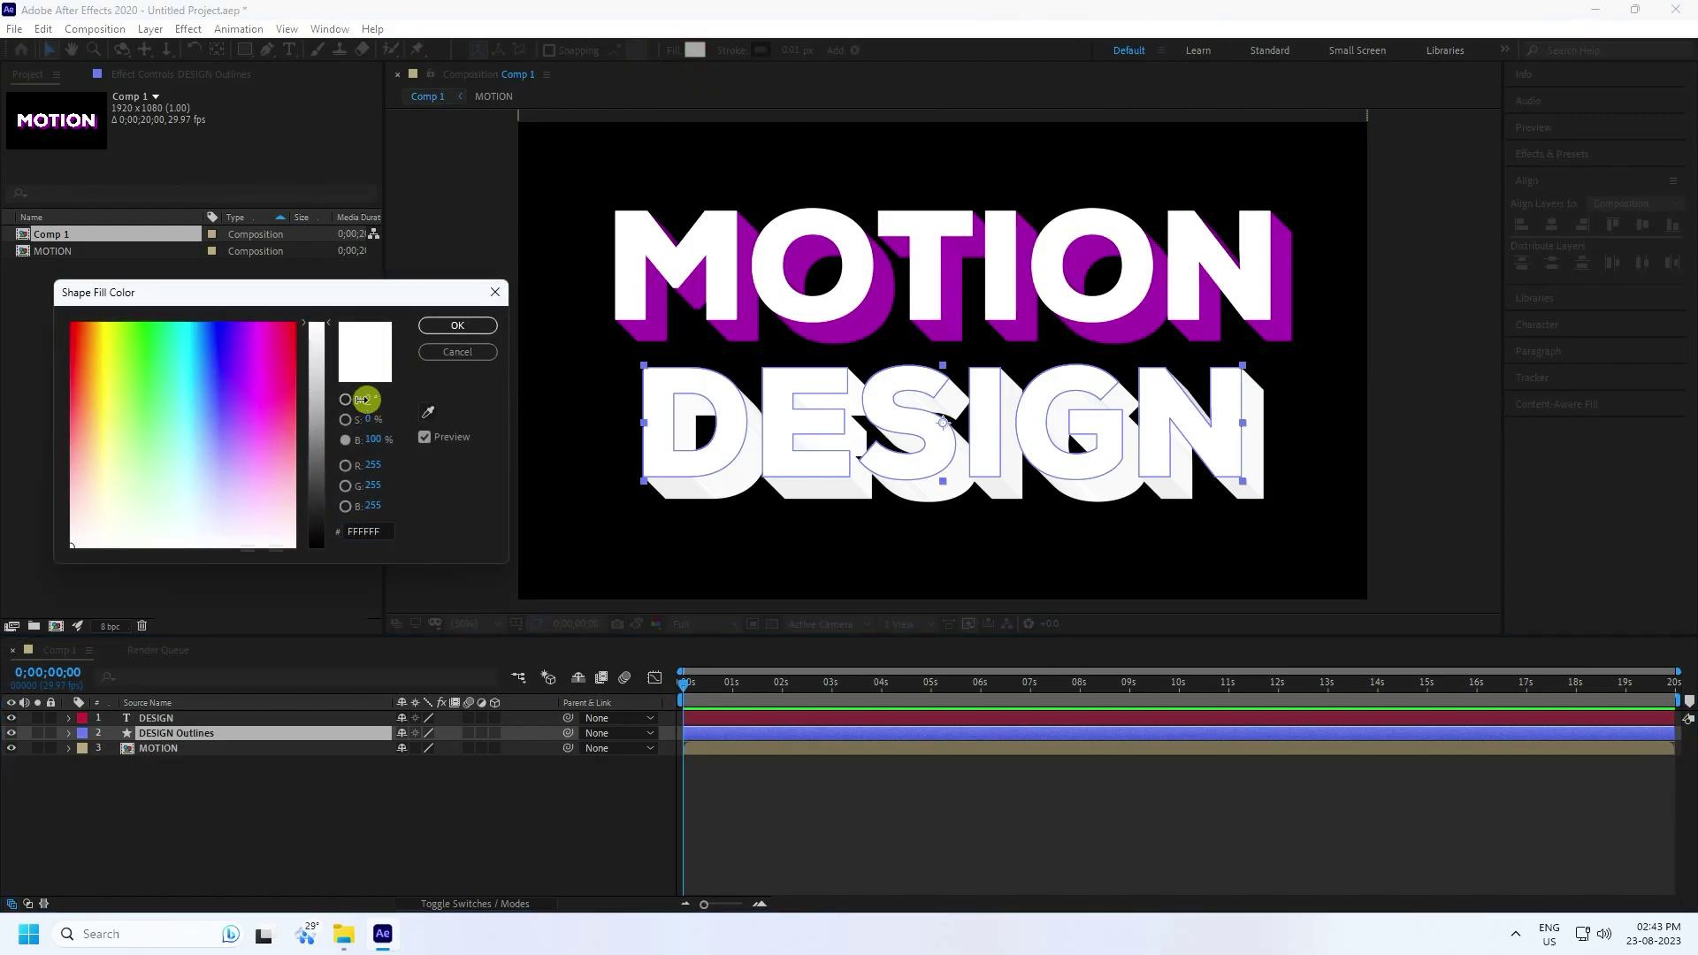
pyautogui.press('Tab')
pyautogui.write('100')
pyautogui.press('Tab')
pyautogui.write('64')
pyautogui.press('BackSpace')
pyautogui.write('5')
pyautogui.click(456, 326)
pyautogui.click(403, 825)
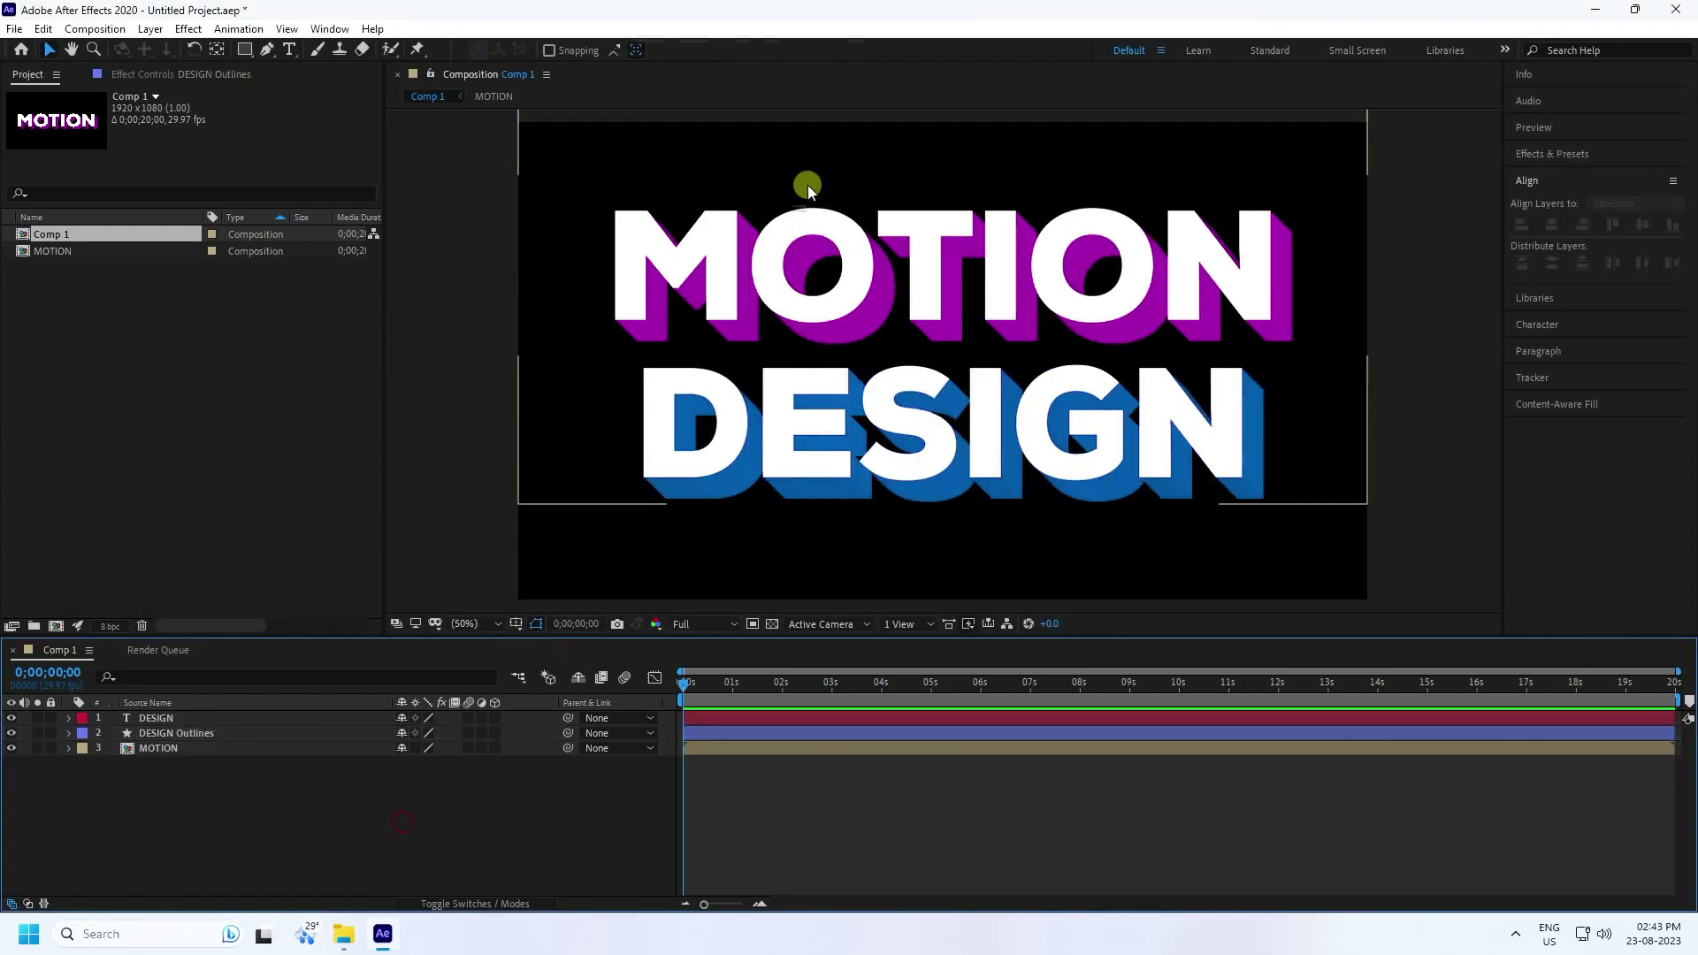
# Step: Select both the DESIGN text and DESIGN Outlines layers together
pyautogui.click(160, 749)
pyautogui.click(169, 733)
pyautogui.keyDown('ctrl'); pyautogui.click(160, 719); pyautogui.keyUp('ctrl')
pyautogui.rightClick(159, 747)
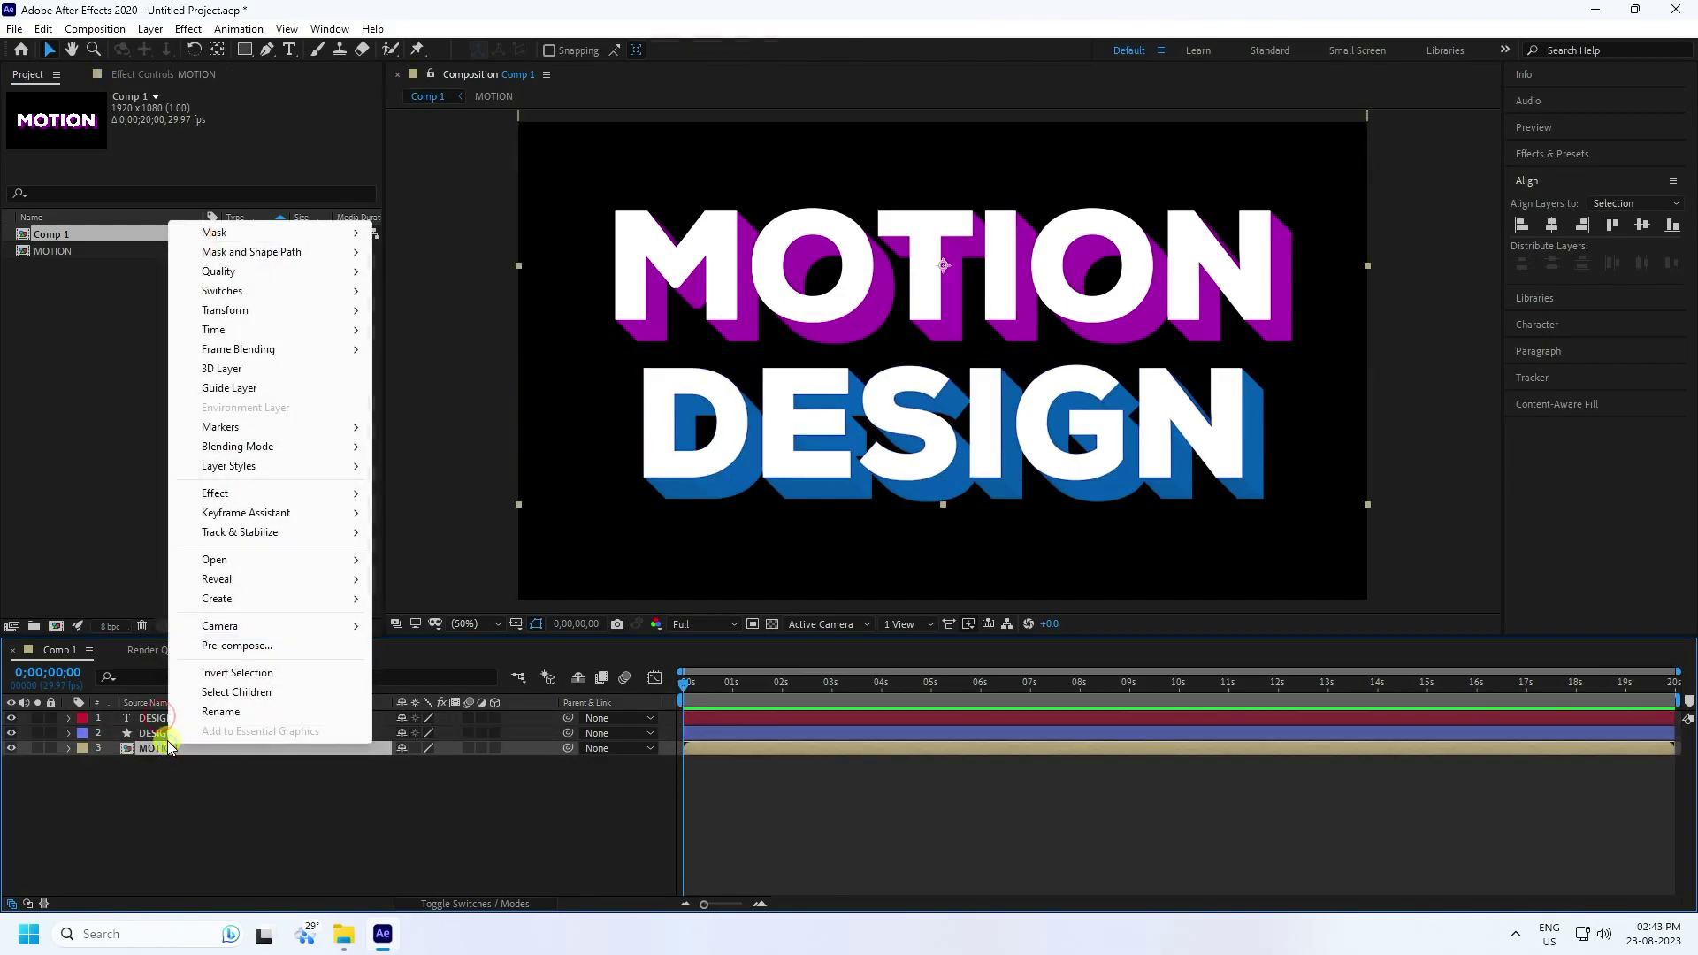
pyautogui.press('Escape')
pyautogui.keyDown('ctrl'); pyautogui.click(161, 719); pyautogui.keyUp('ctrl')
pyautogui.keyDown('ctrl'); pyautogui.click(162, 720); pyautogui.keyUp('ctrl')
pyautogui.rightClick(162, 736)
# Step: Pre-compose the two DESIGN layers into a precomp named DESIGN
pyautogui.click(227, 637)
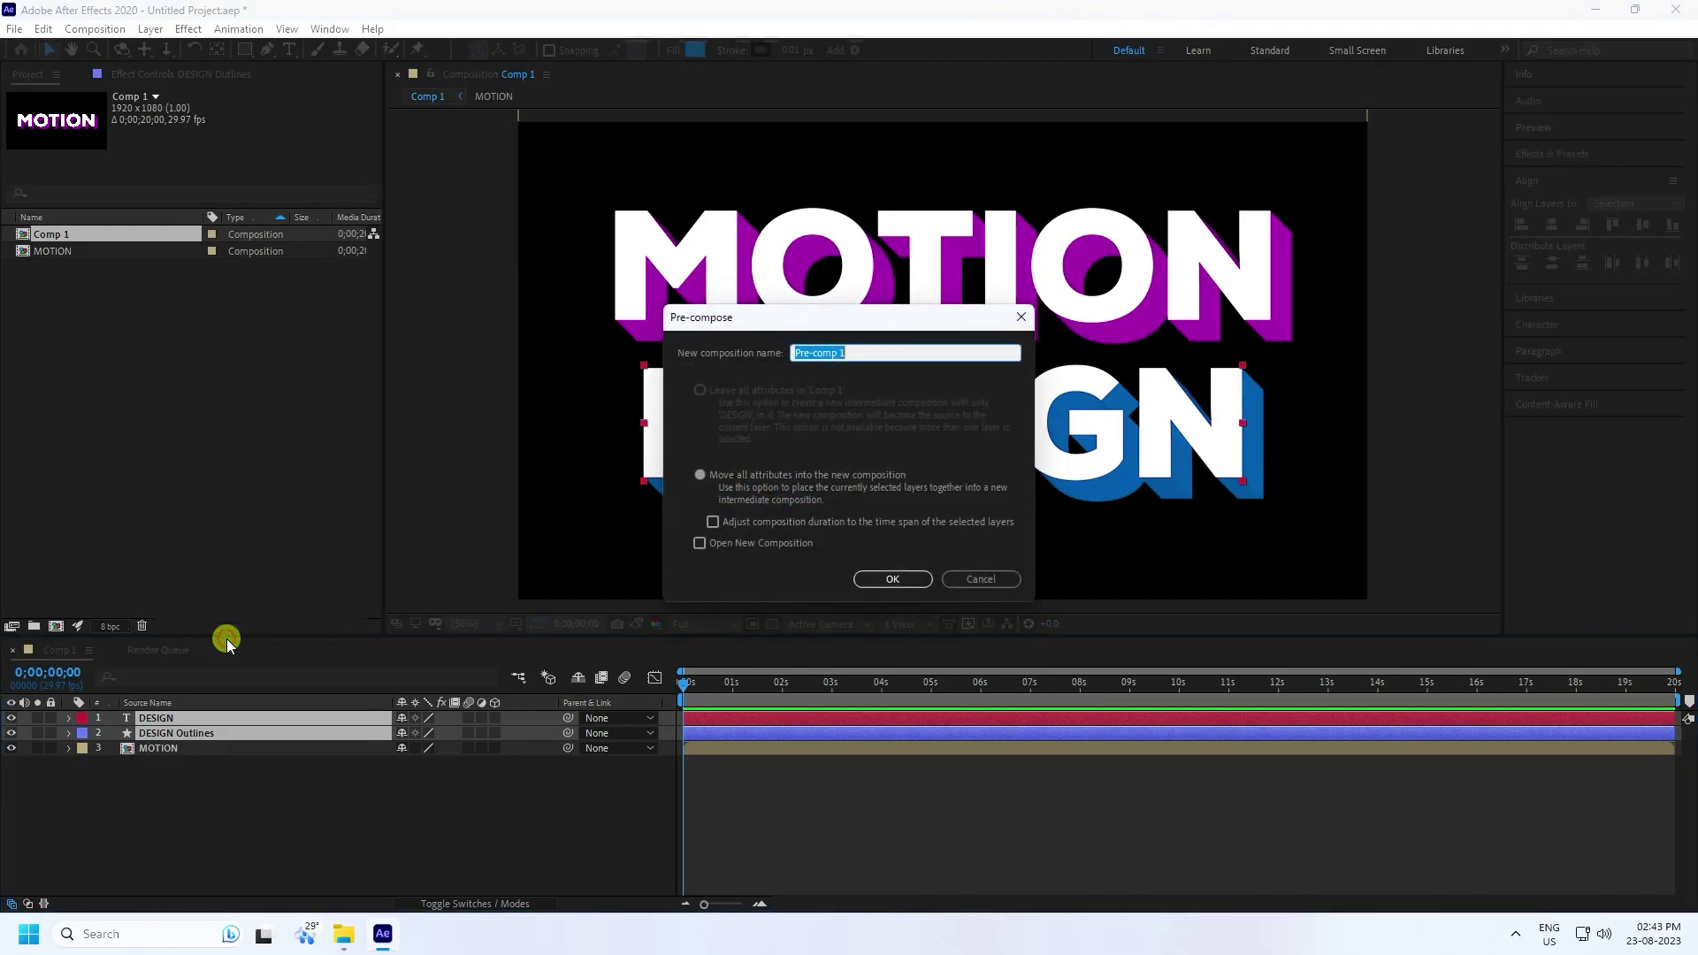
pyautogui.write('DESIGN')
pyautogui.click(893, 579)
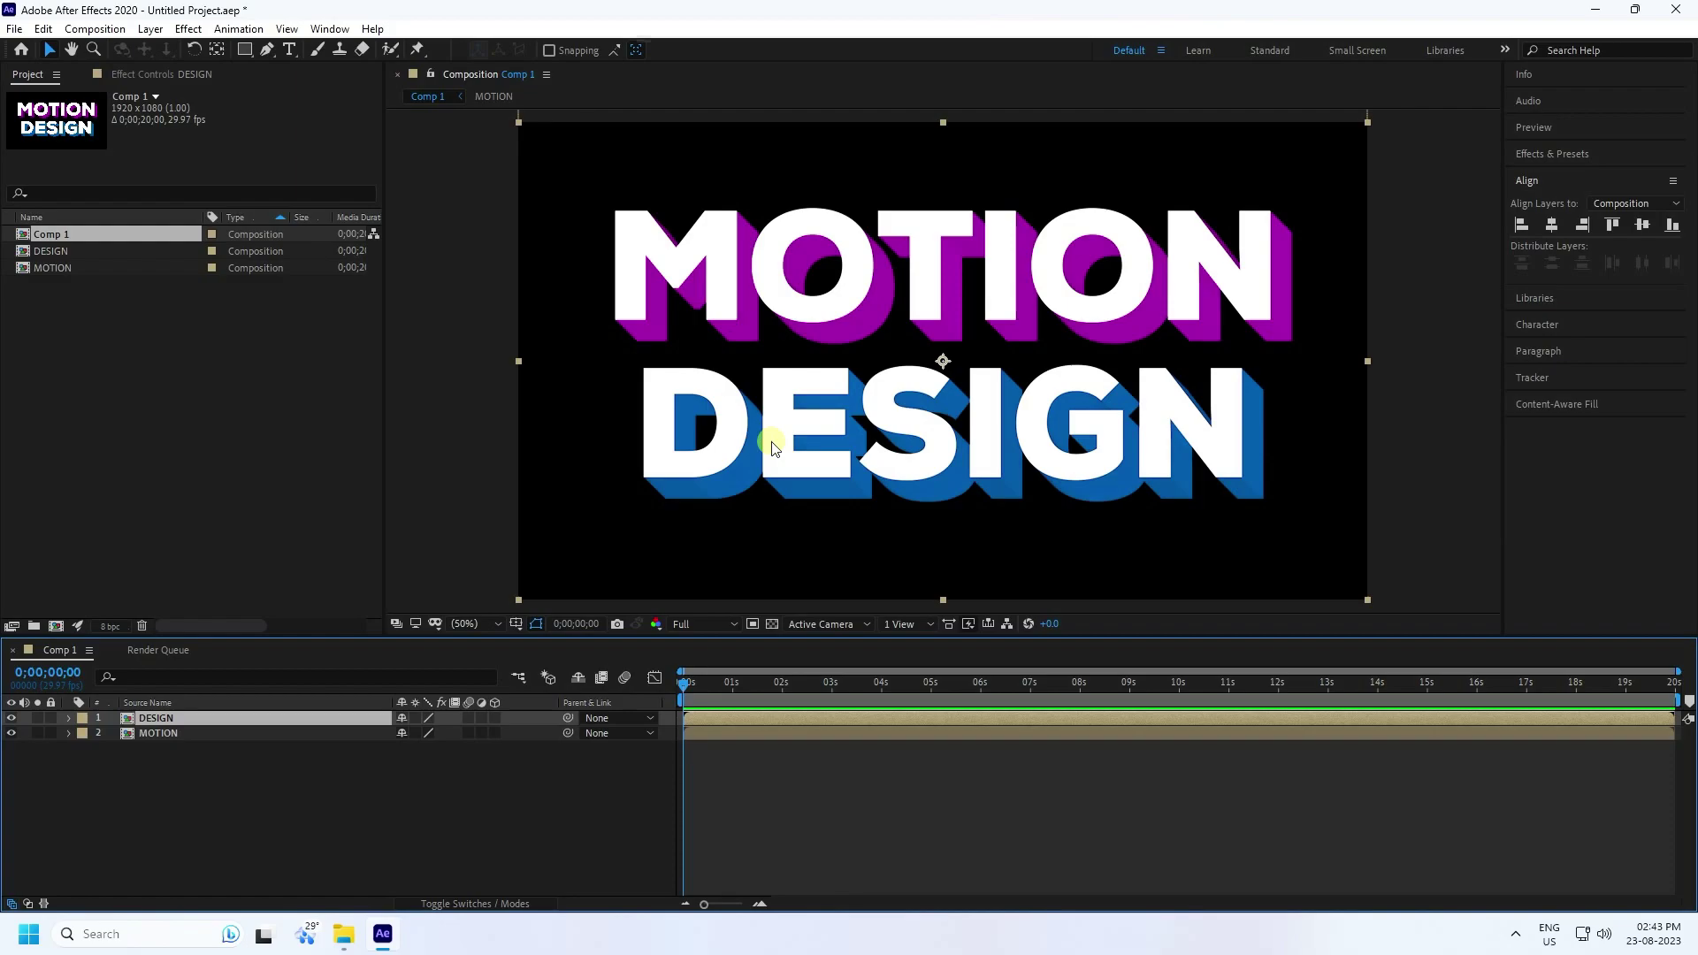
pyautogui.moveTo(152, 792); pyautogui.dragTo(186, 718)
# Step: Pre-compose the DESIGN and MOTION layers into a new composition named TEXT and open it
pyautogui.rightClick(207, 727)
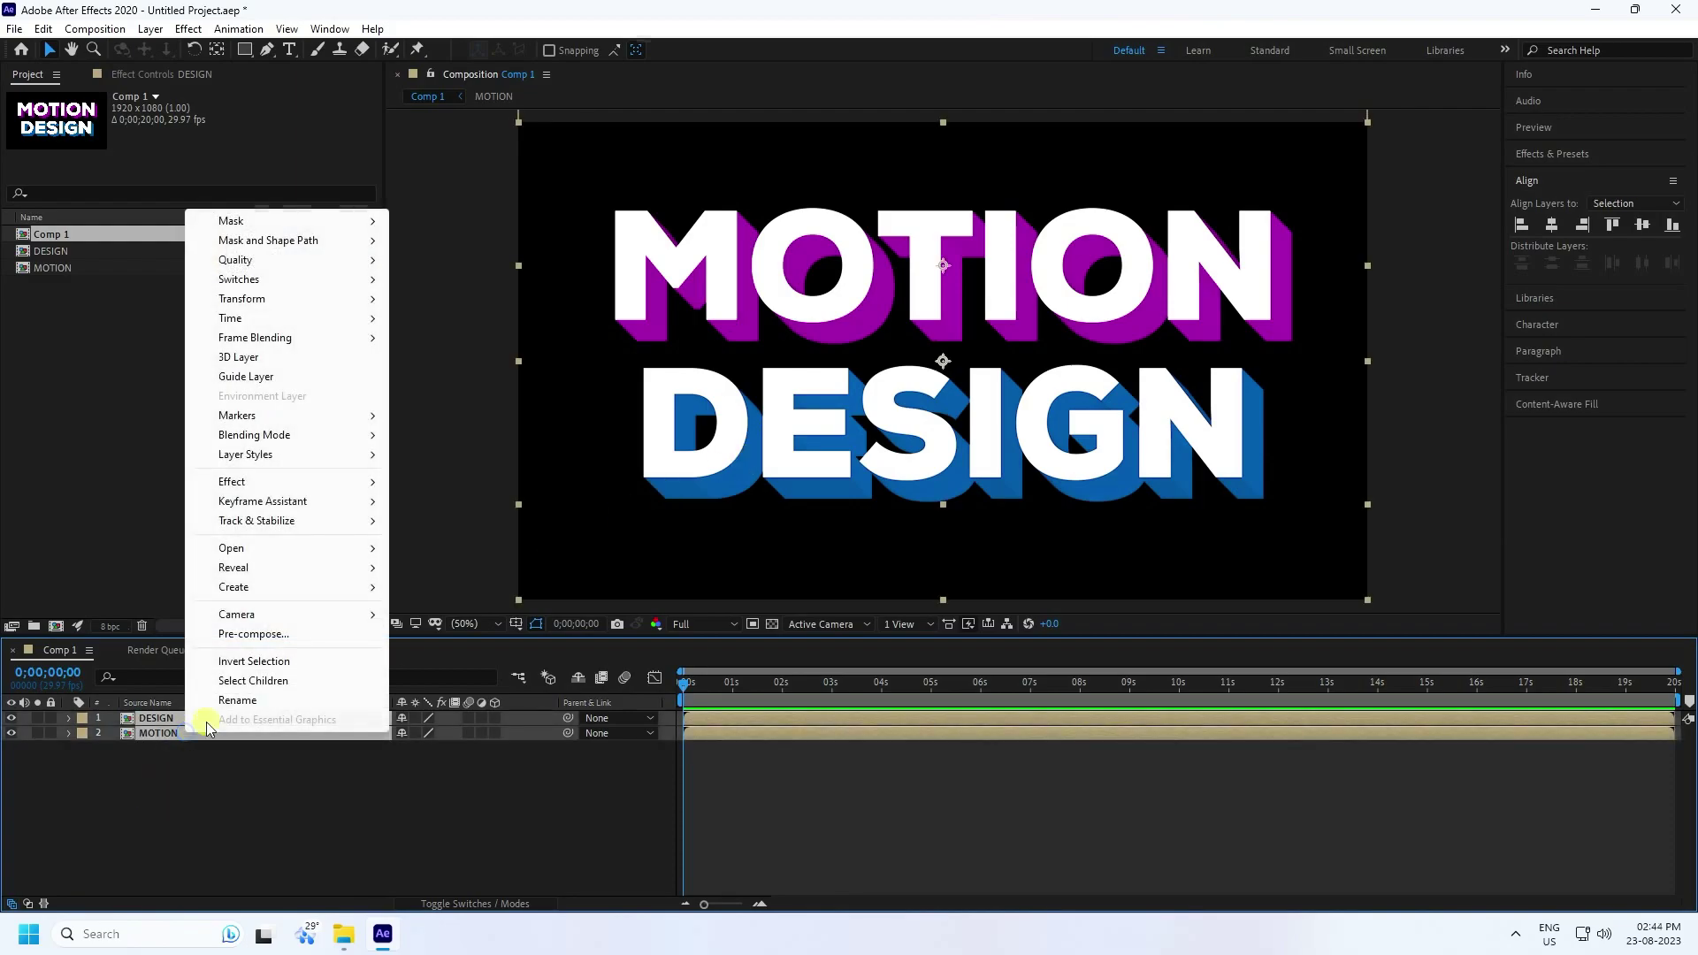
pyautogui.click(268, 635)
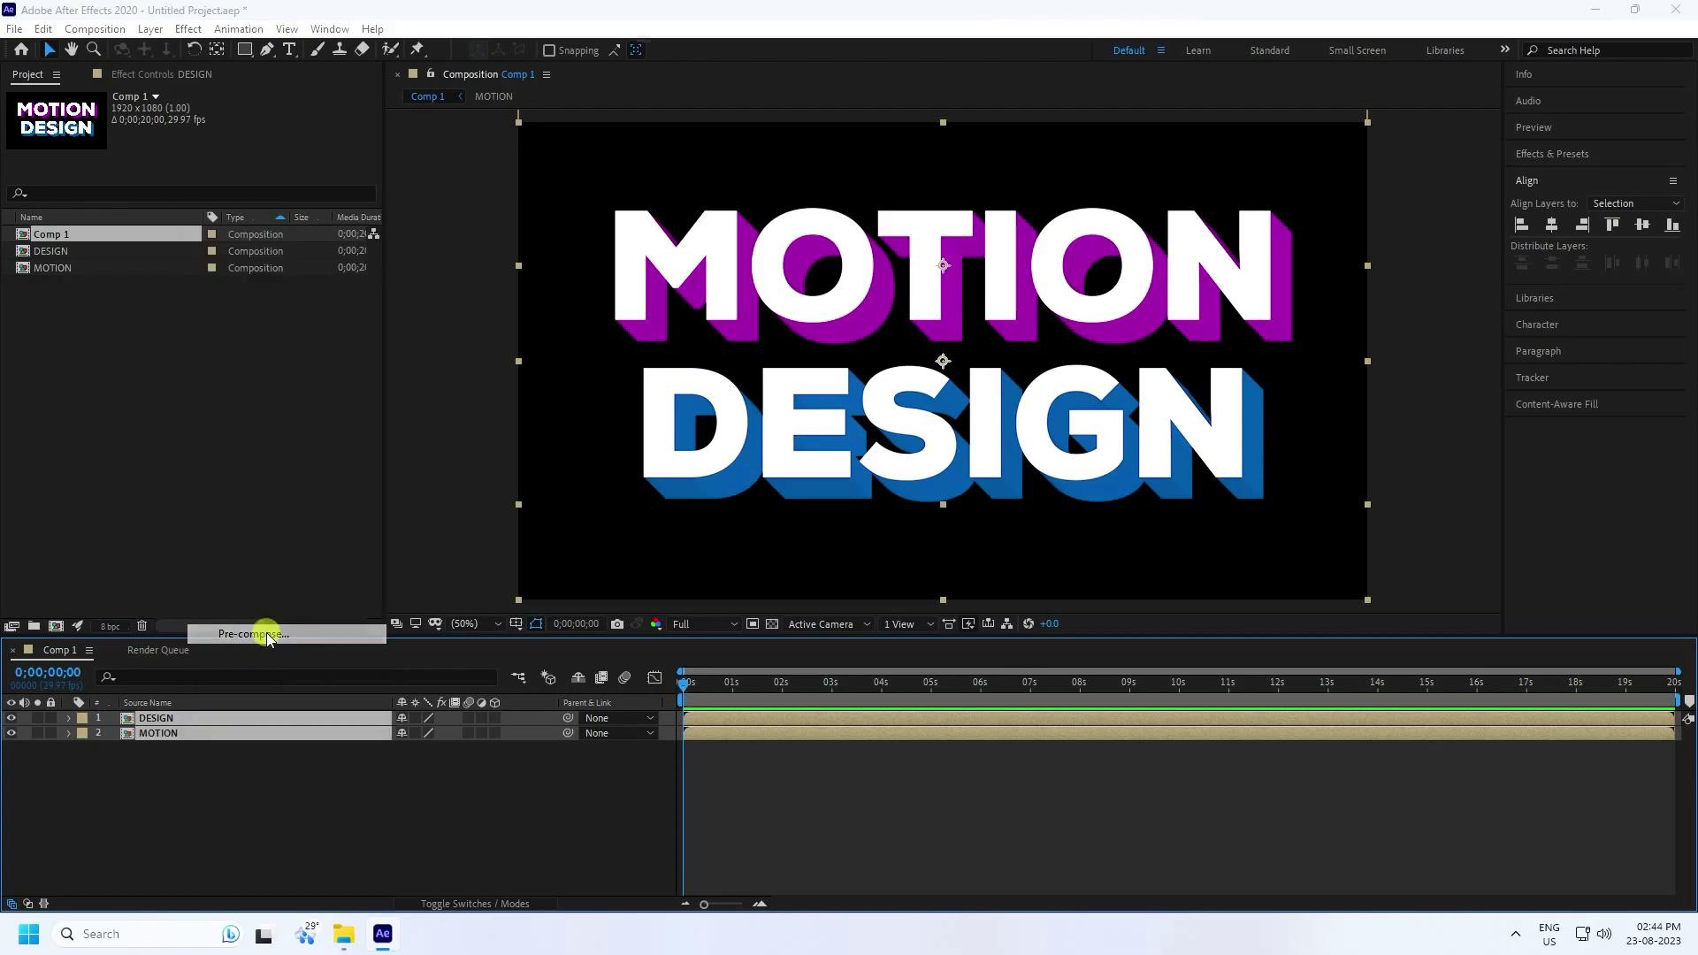
pyautogui.write('TEXT')
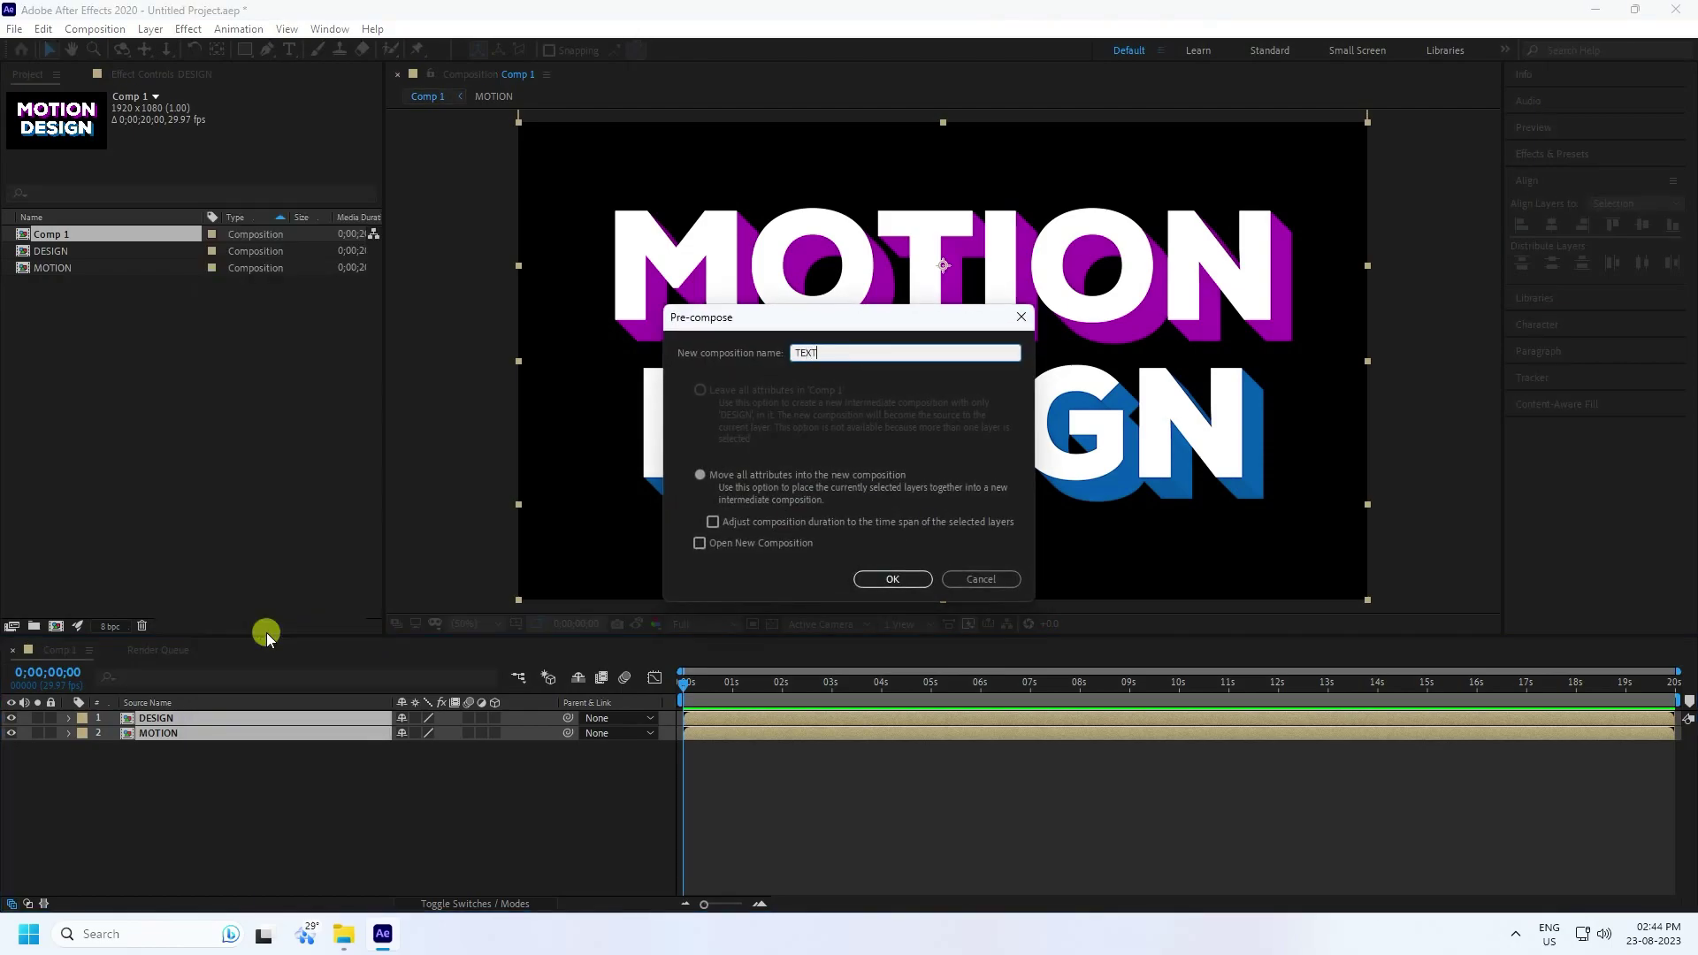
pyautogui.click(976, 577)
pyautogui.click(911, 582)
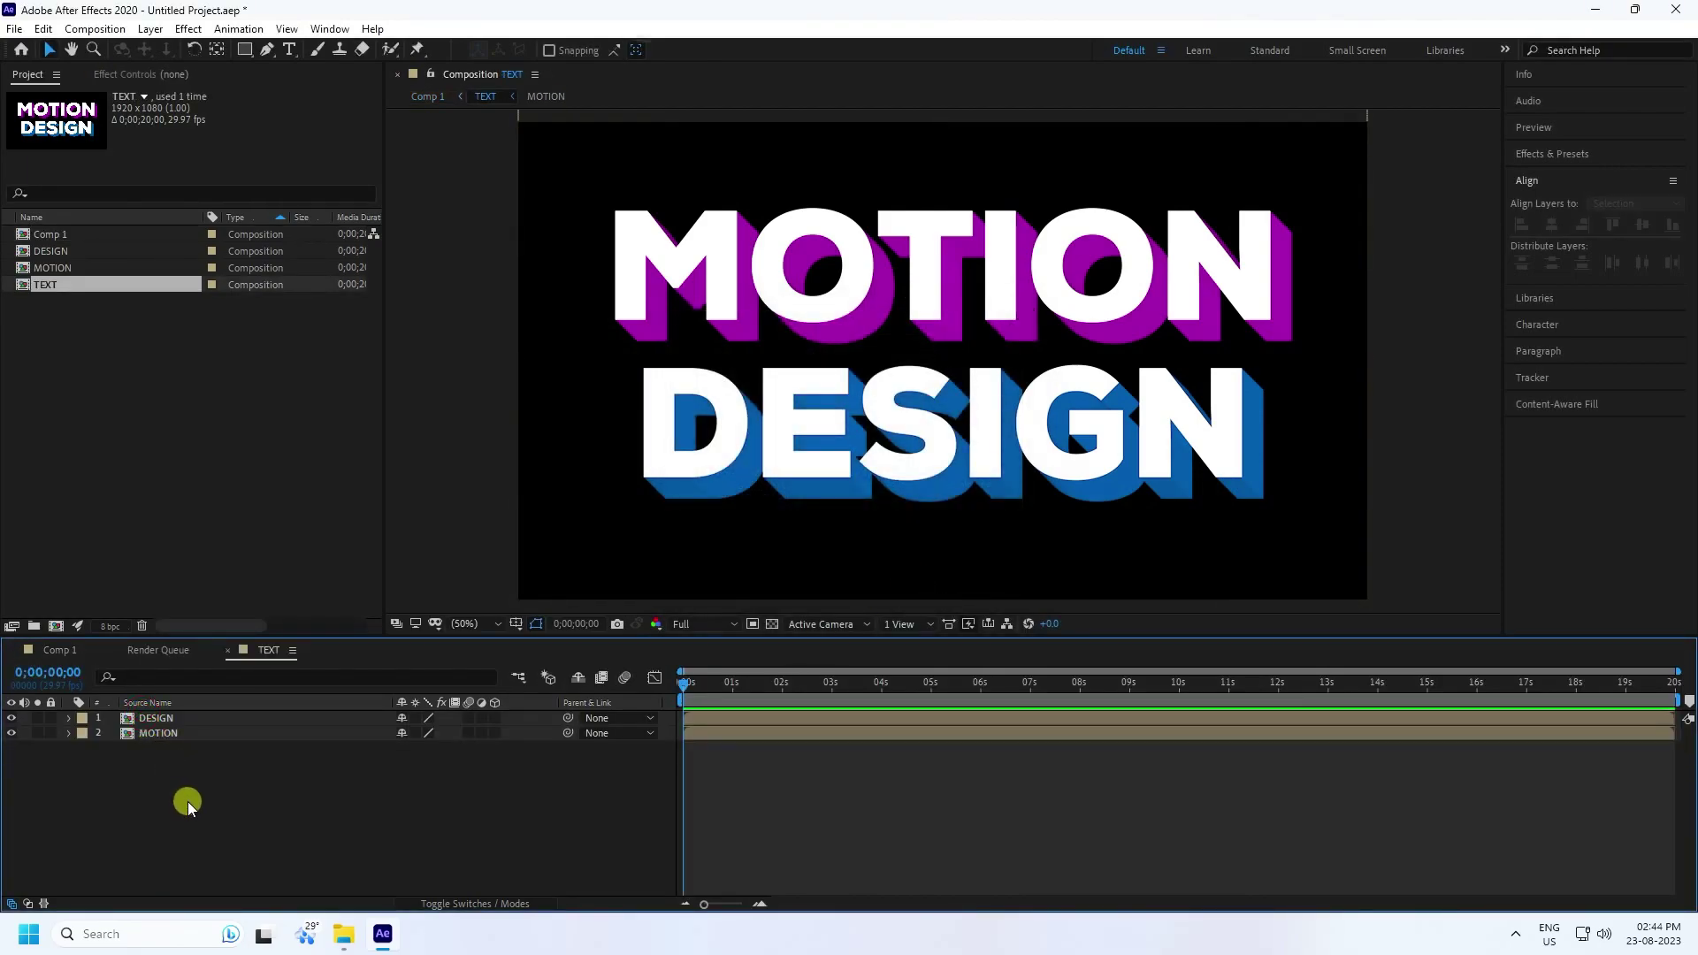
# Step: Create a new solid named BG and place it beneath the MOTION layer
pyautogui.click(113, 654)
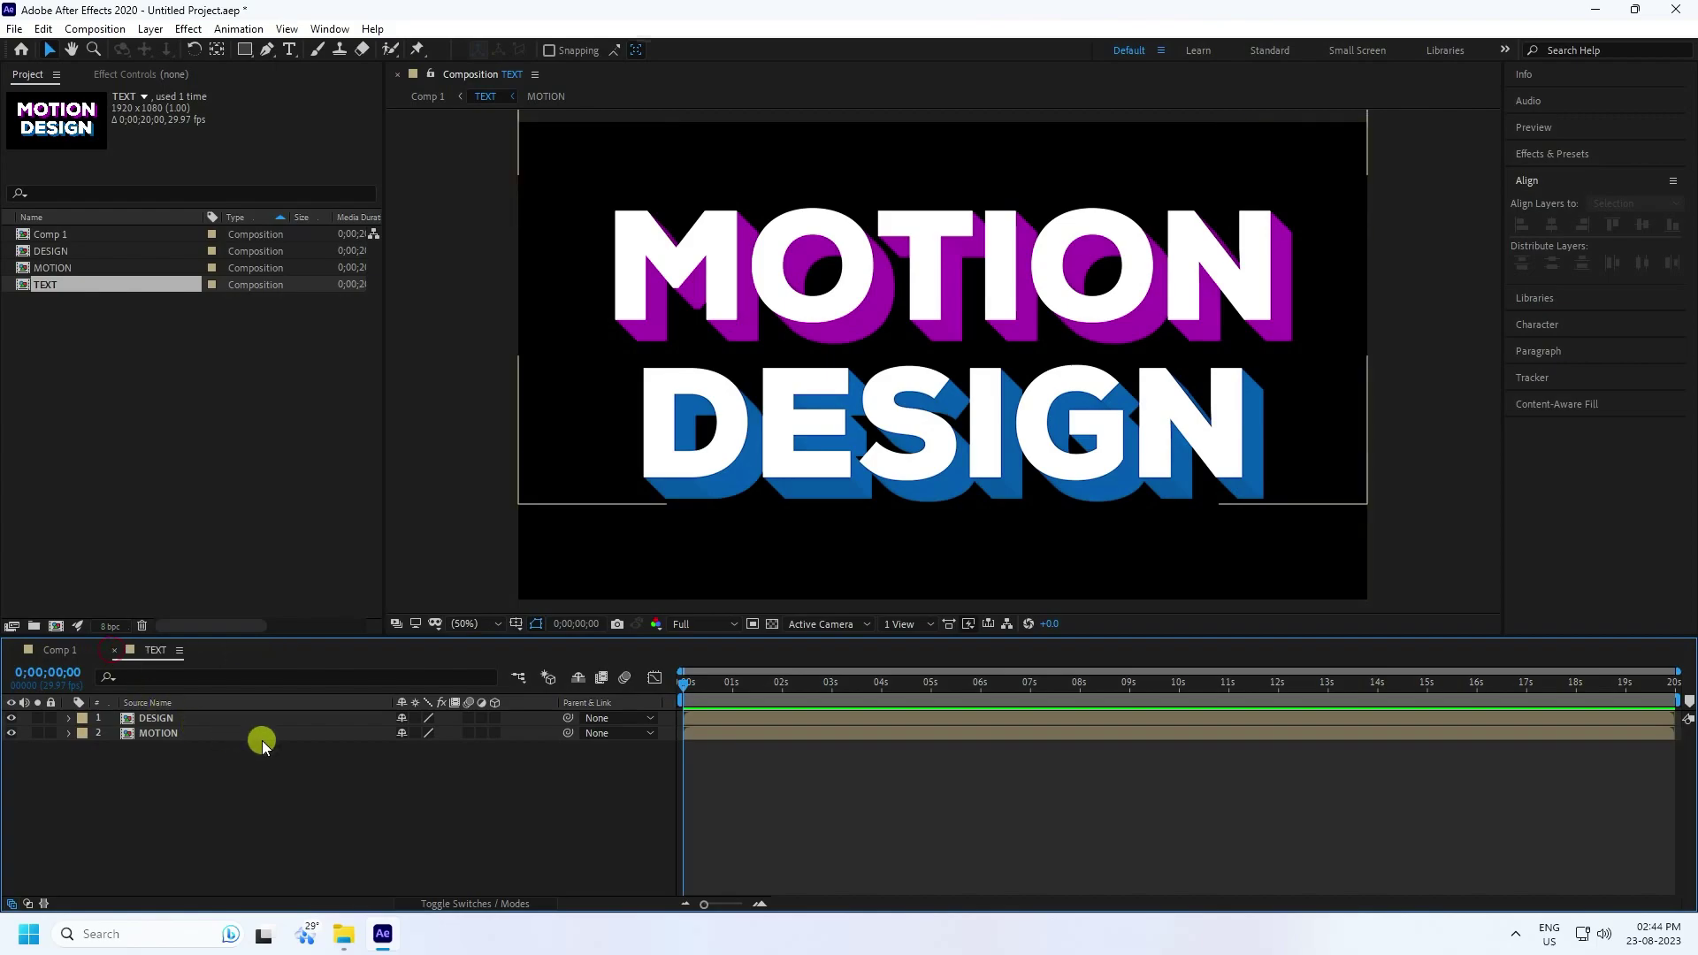
pyautogui.press('Tab')
pyautogui.rightClick(290, 846)
pyautogui.moveTo(334, 644)
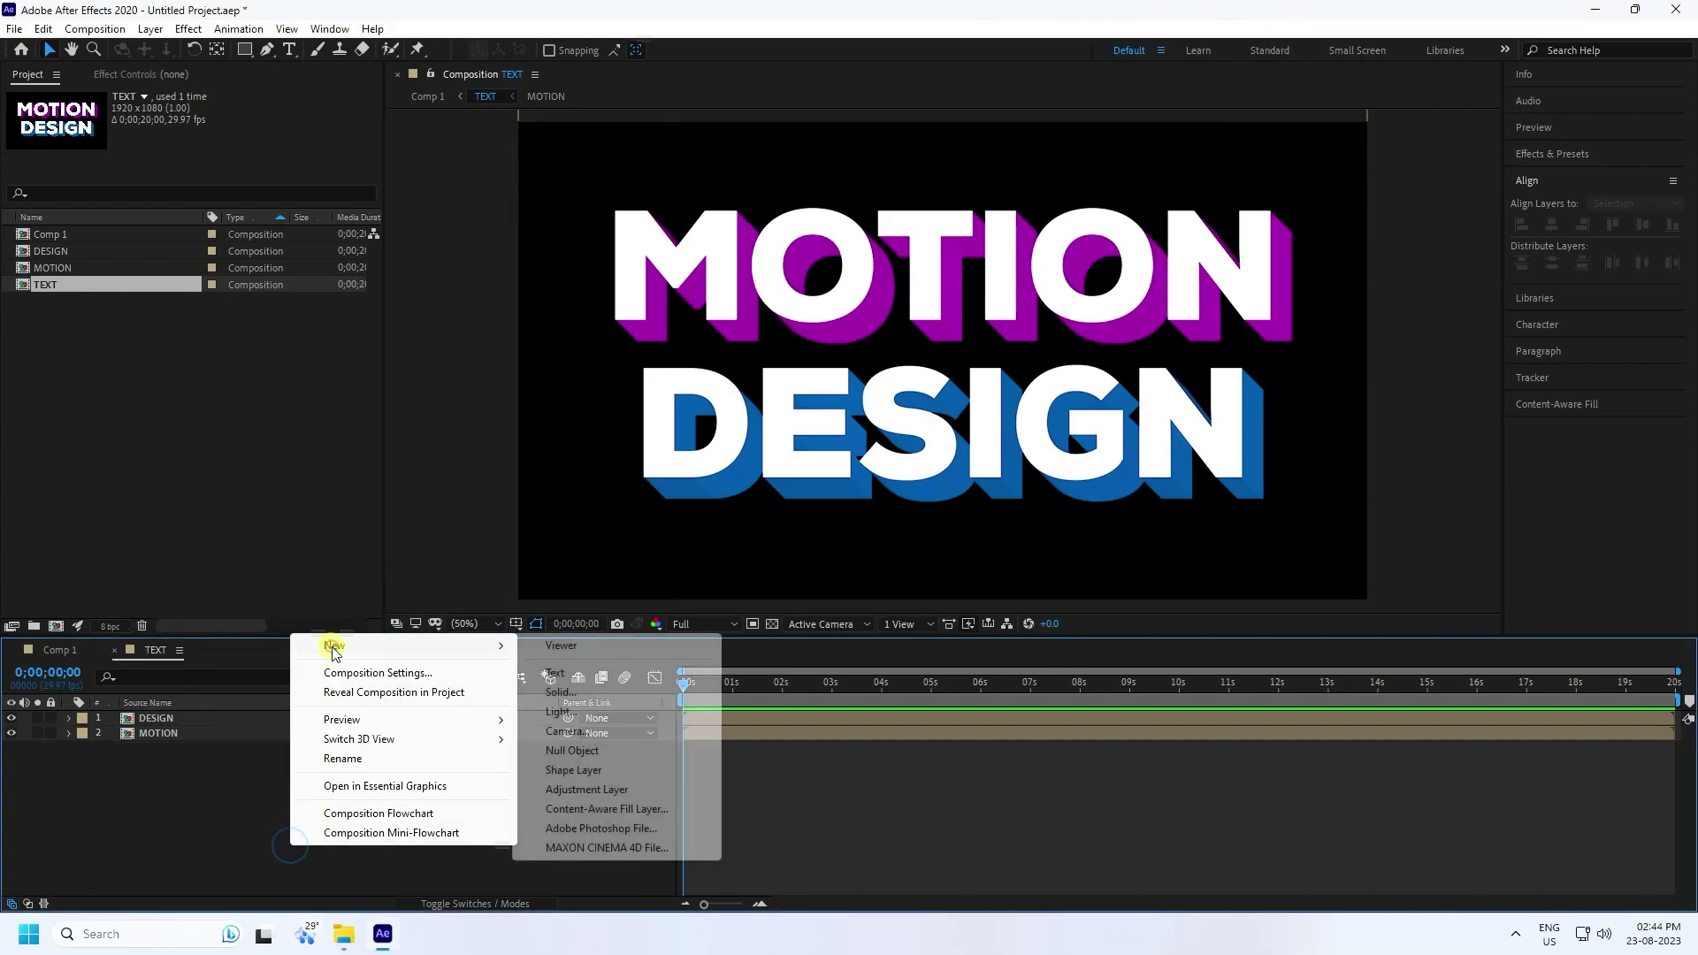
pyautogui.click(560, 692)
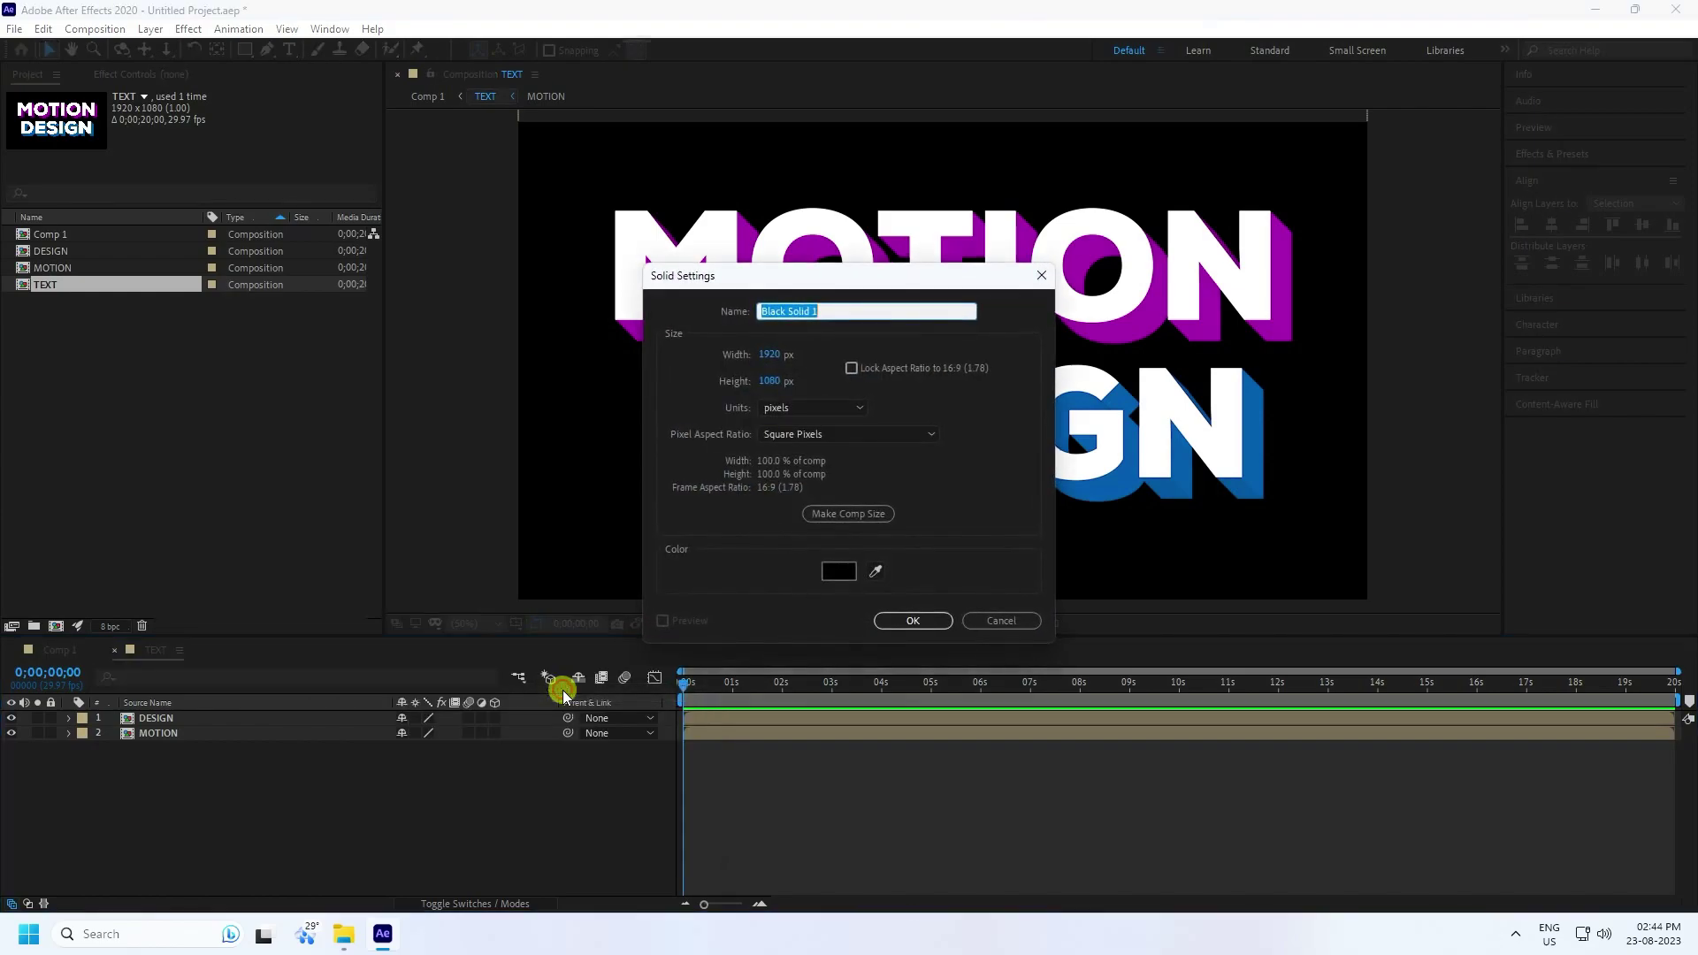
pyautogui.write('BG')
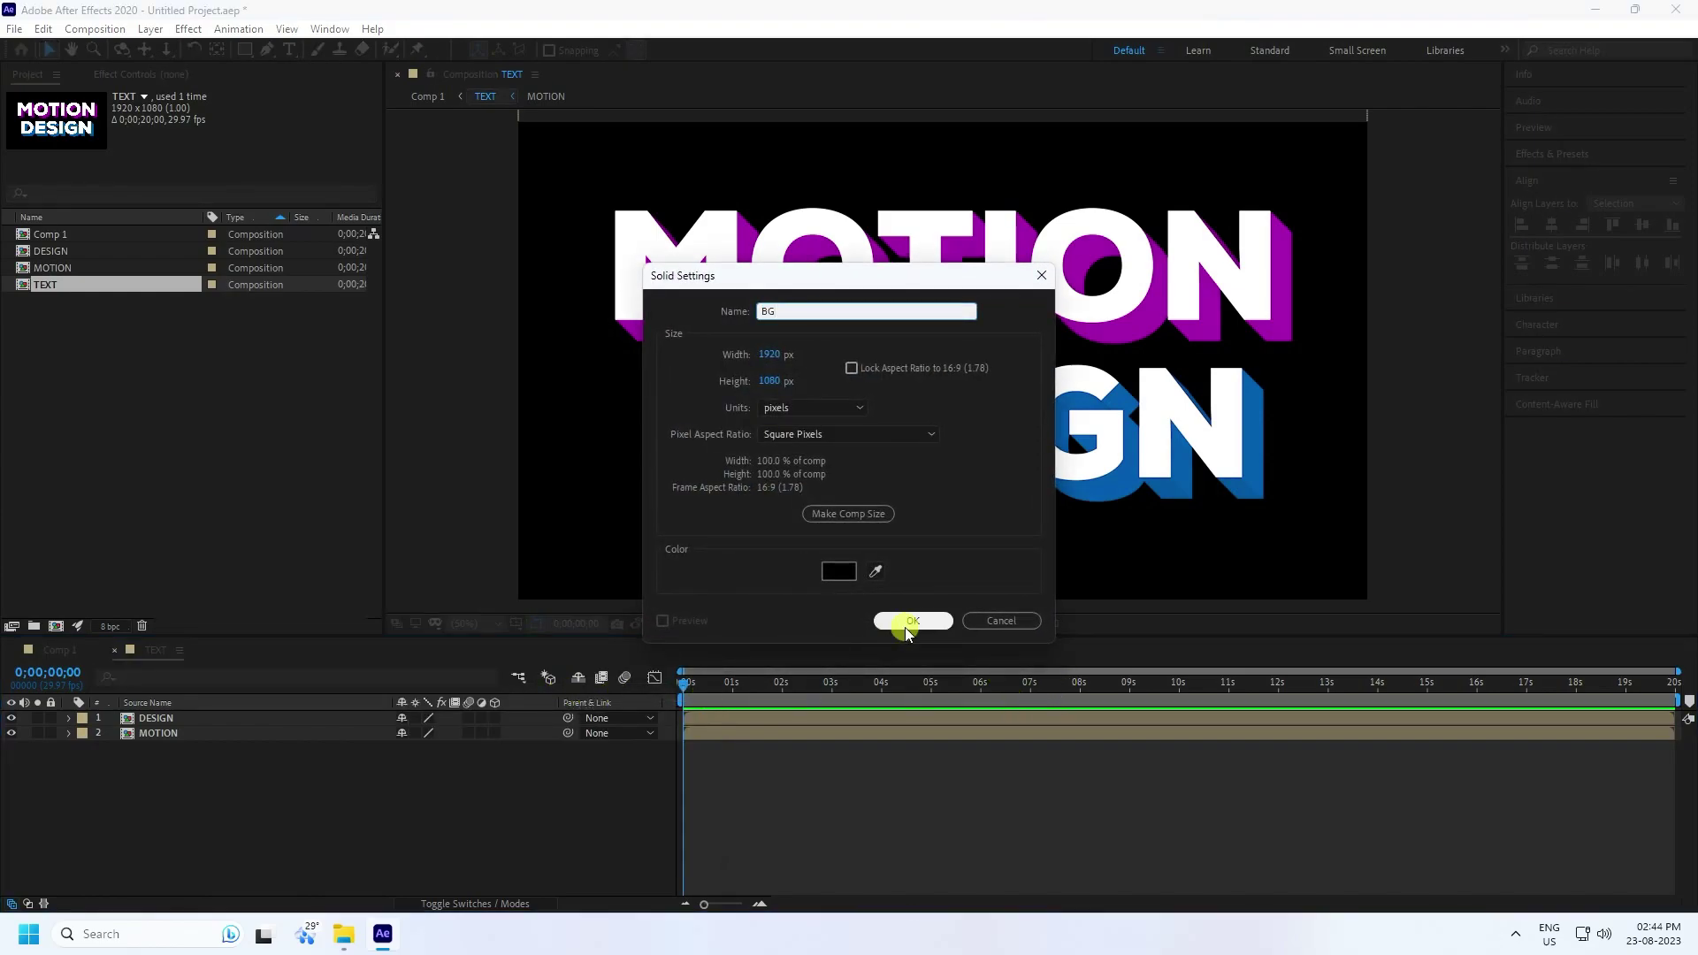
pyautogui.click(904, 625)
pyautogui.moveTo(152, 718); pyautogui.dragTo(154, 769)
# Step: Apply the 4-Color Gradient effect from Effects & Presets to the BG solid
pyautogui.click(1550, 154)
pyautogui.click(1556, 177)
pyautogui.write('4-')
pyautogui.moveTo(1586, 211); pyautogui.dragTo(152, 748)
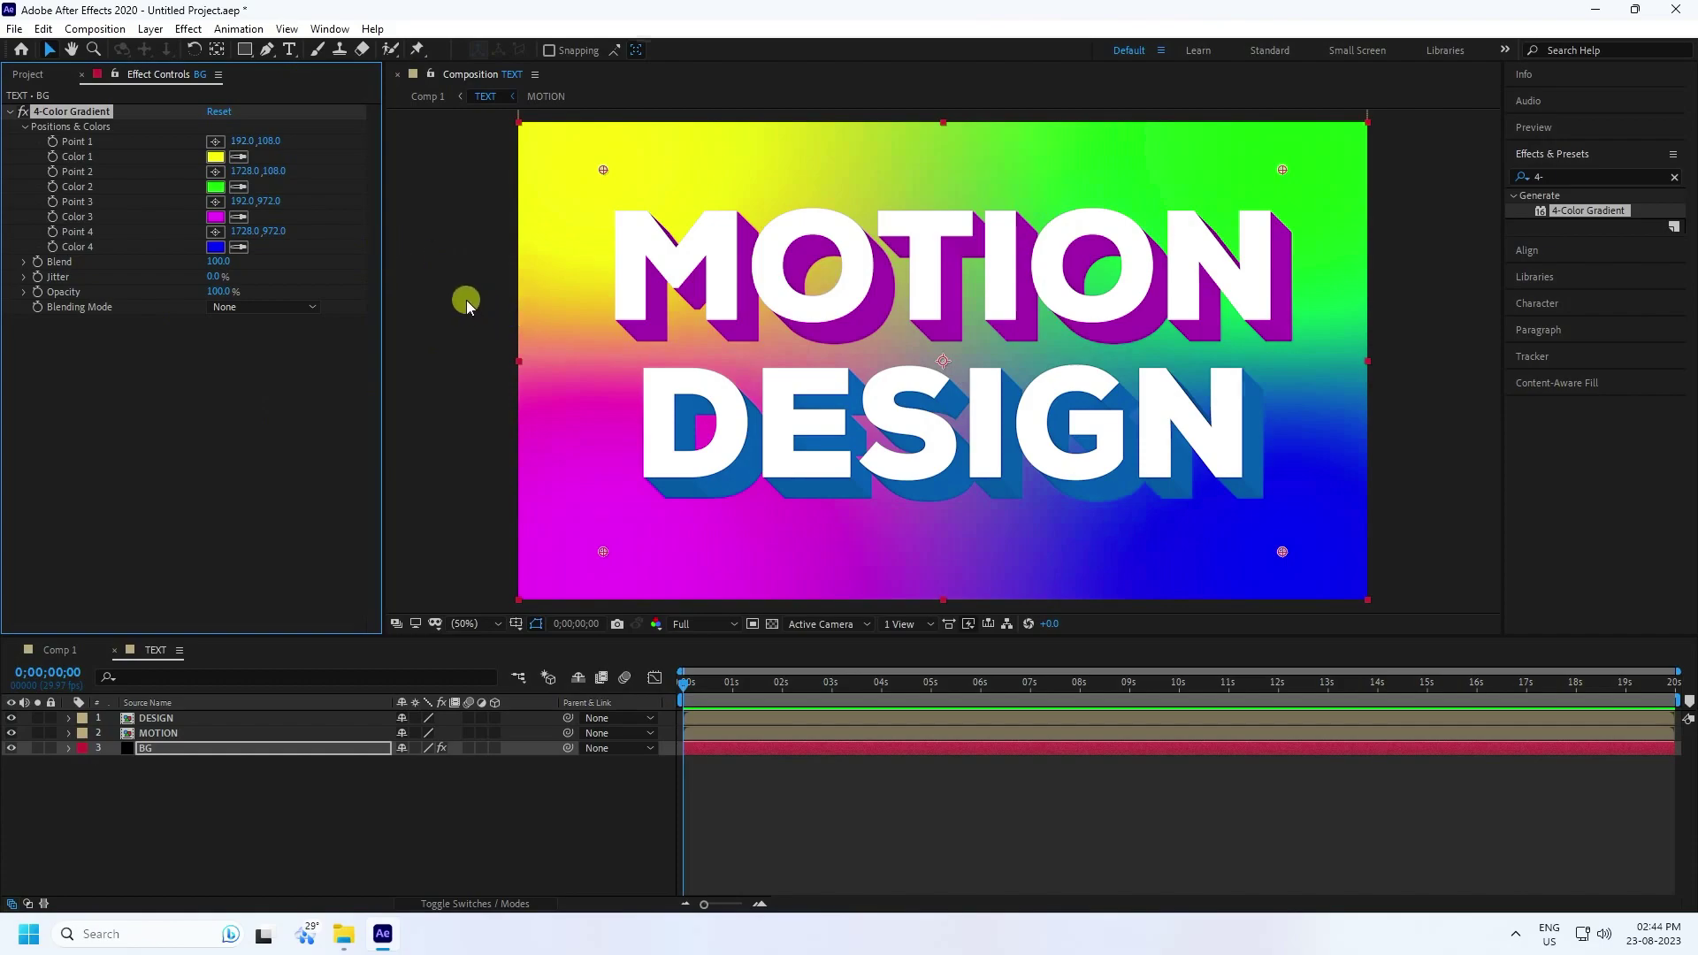
# Step: Set gradient Color 1 to hue 10, saturation 65, brightness 100
pyautogui.click(214, 159)
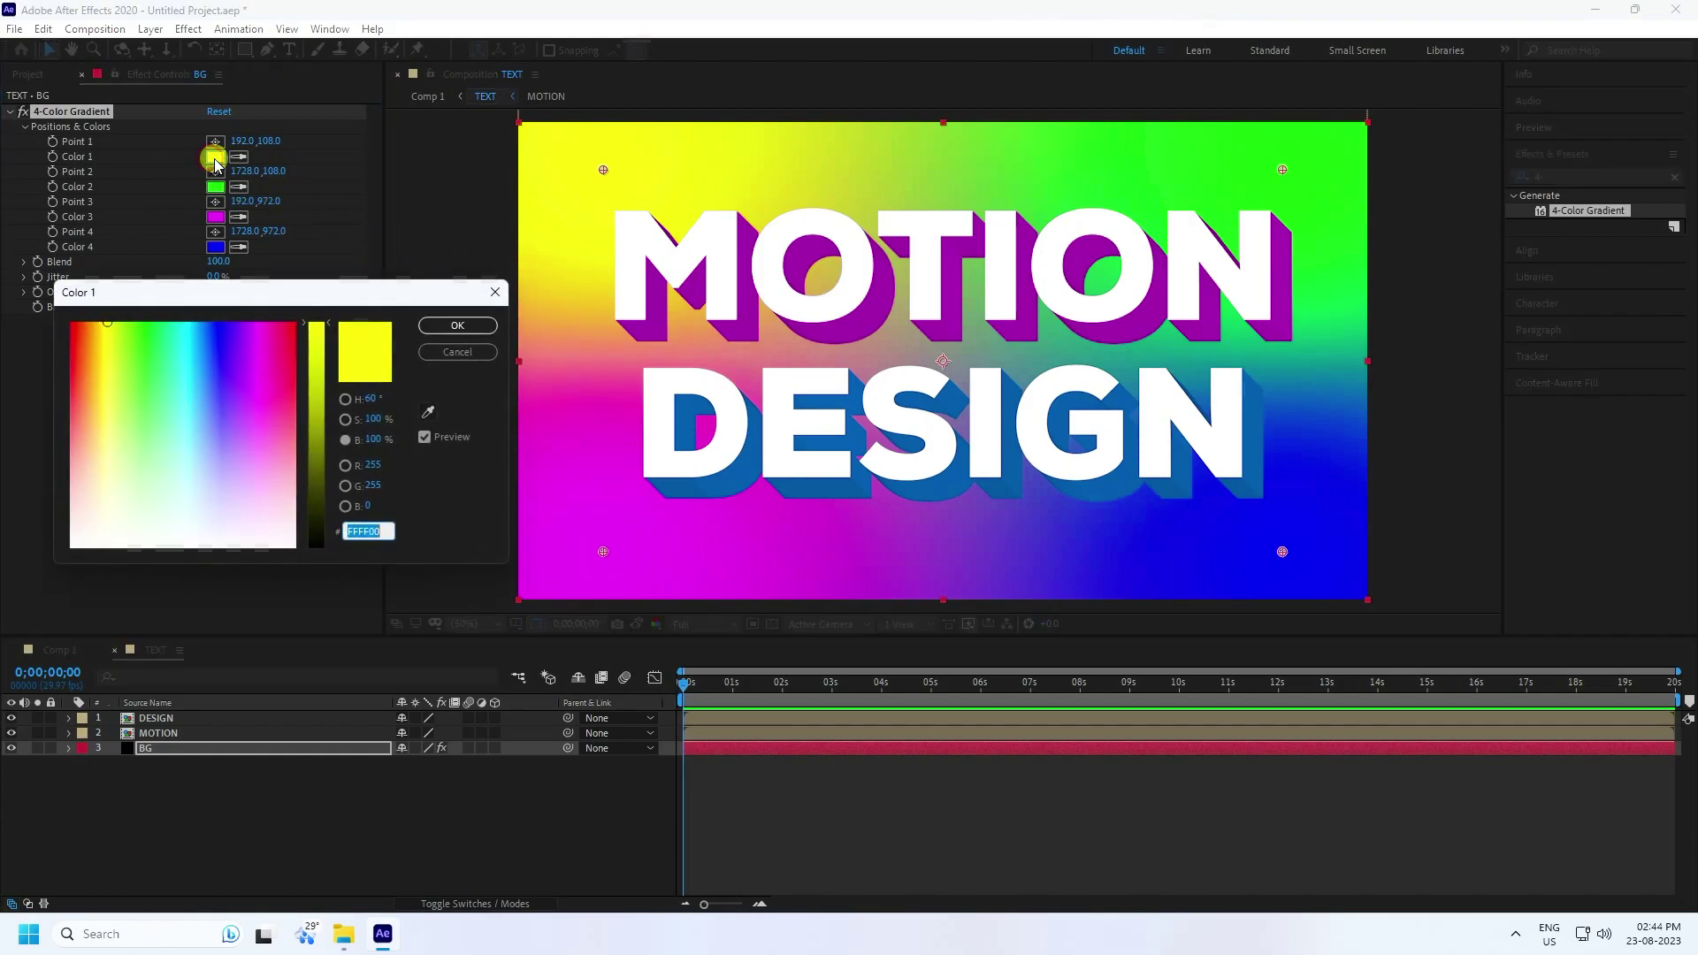
pyautogui.click(372, 400)
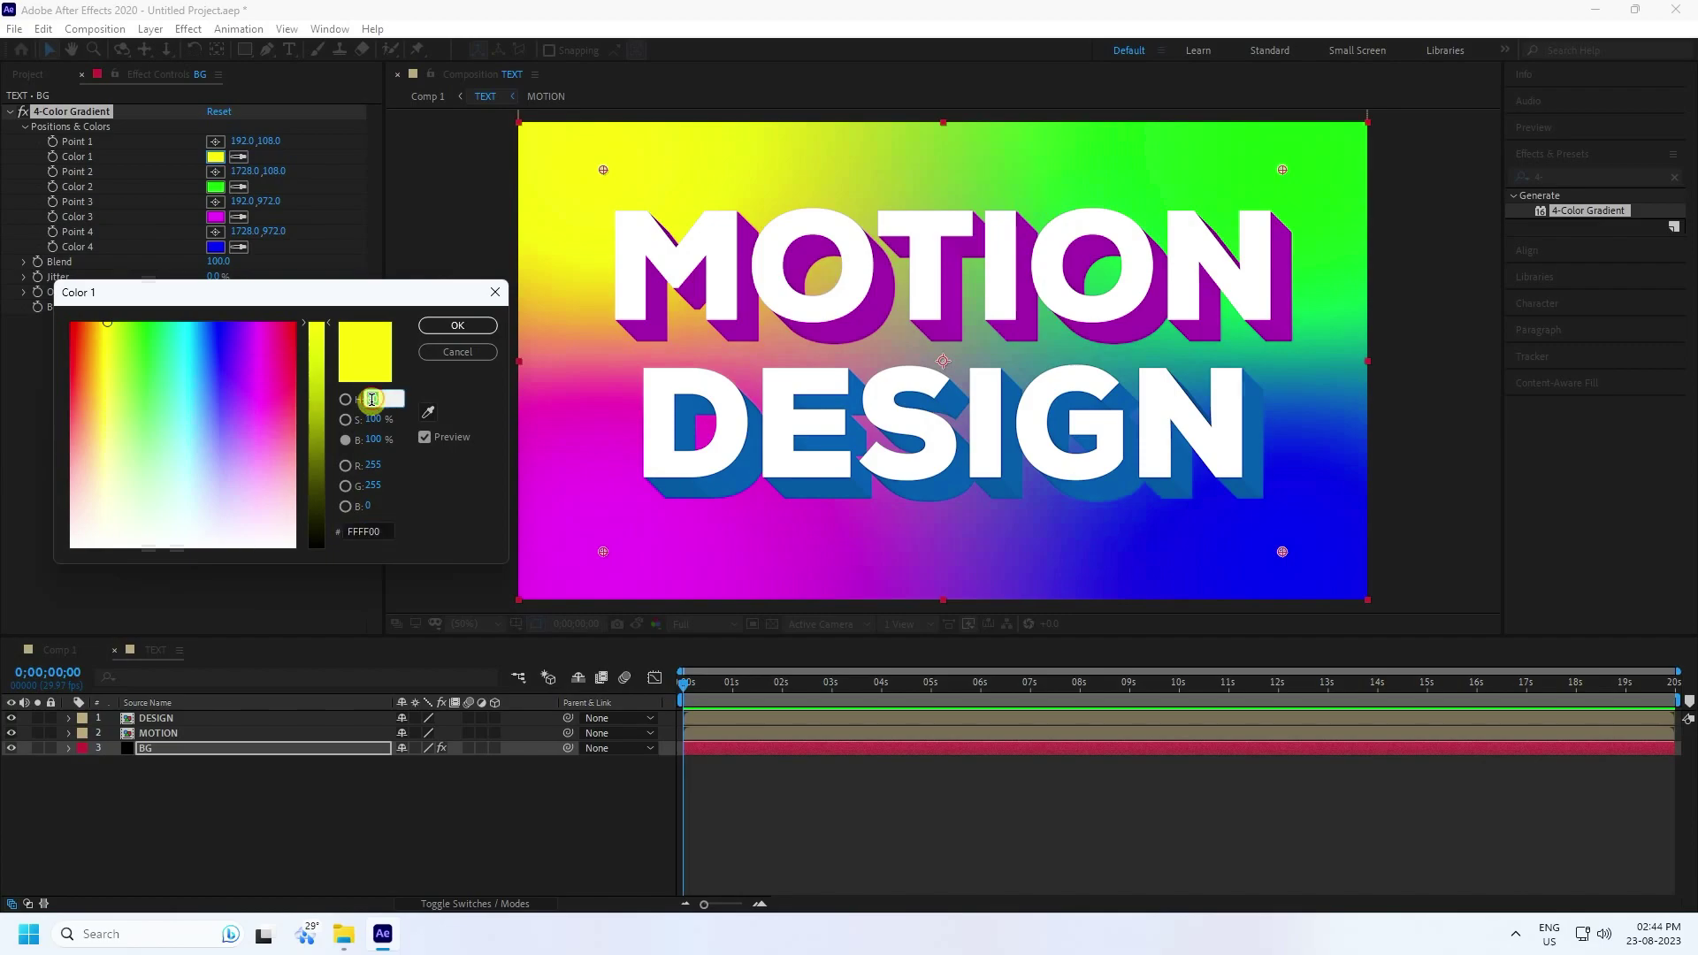
pyautogui.write('10')
pyautogui.press('Tab')
pyautogui.write('65')
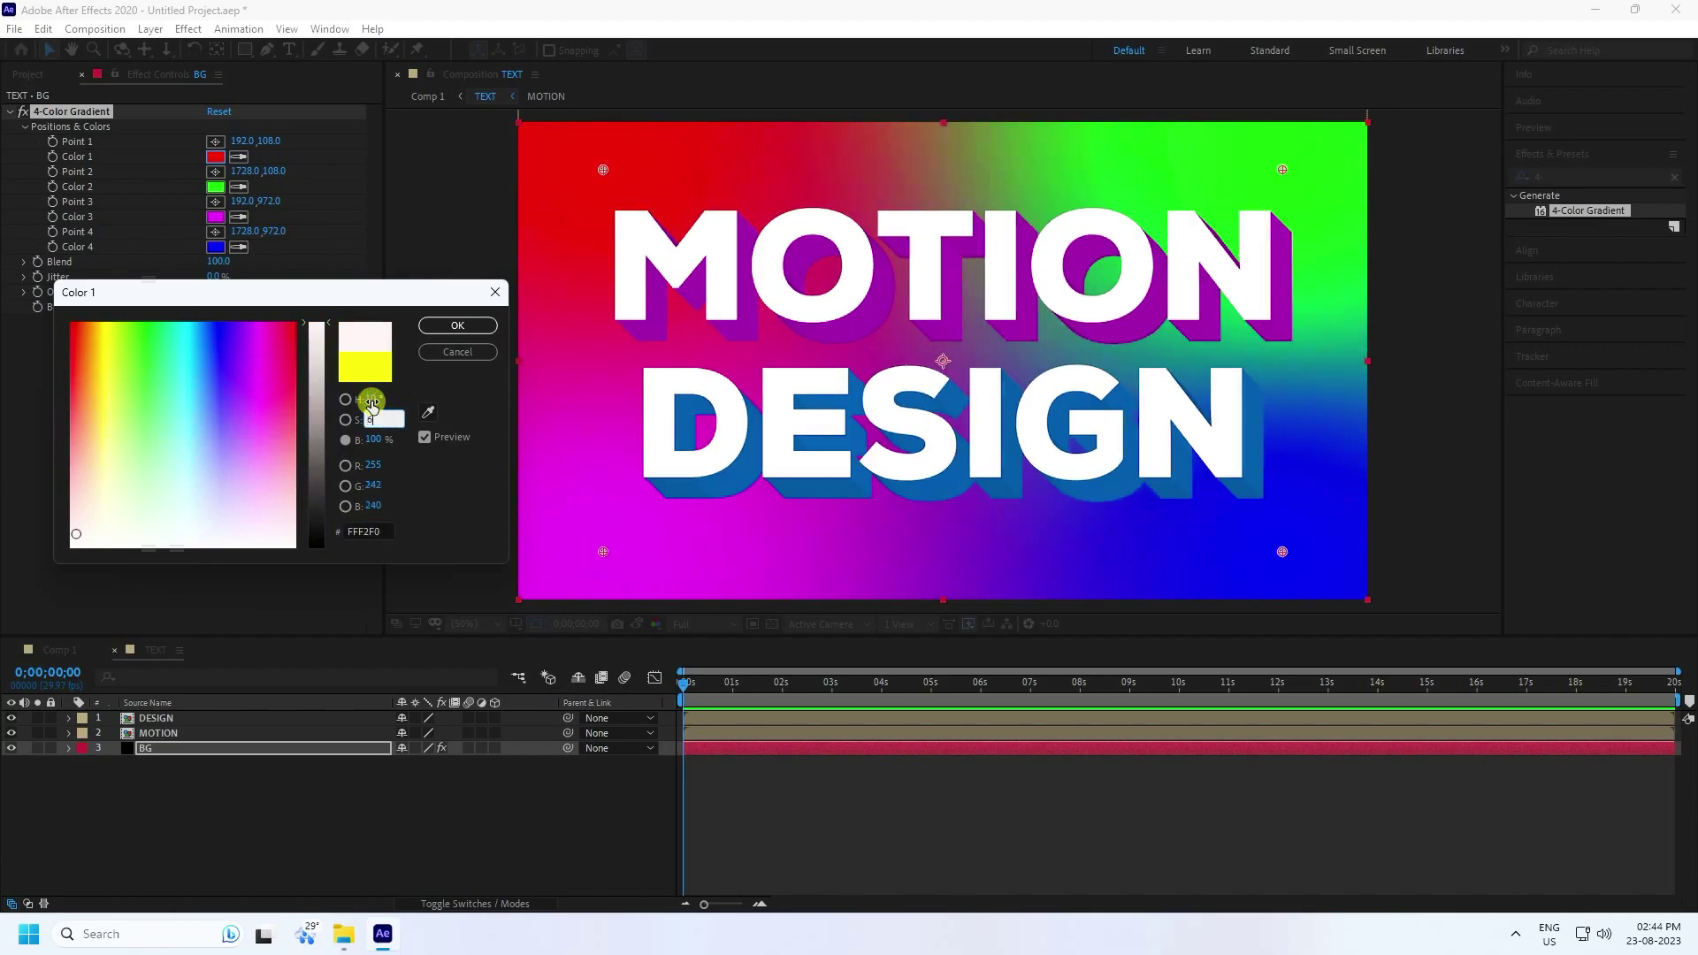
pyautogui.press('Tab')
pyautogui.write('100')
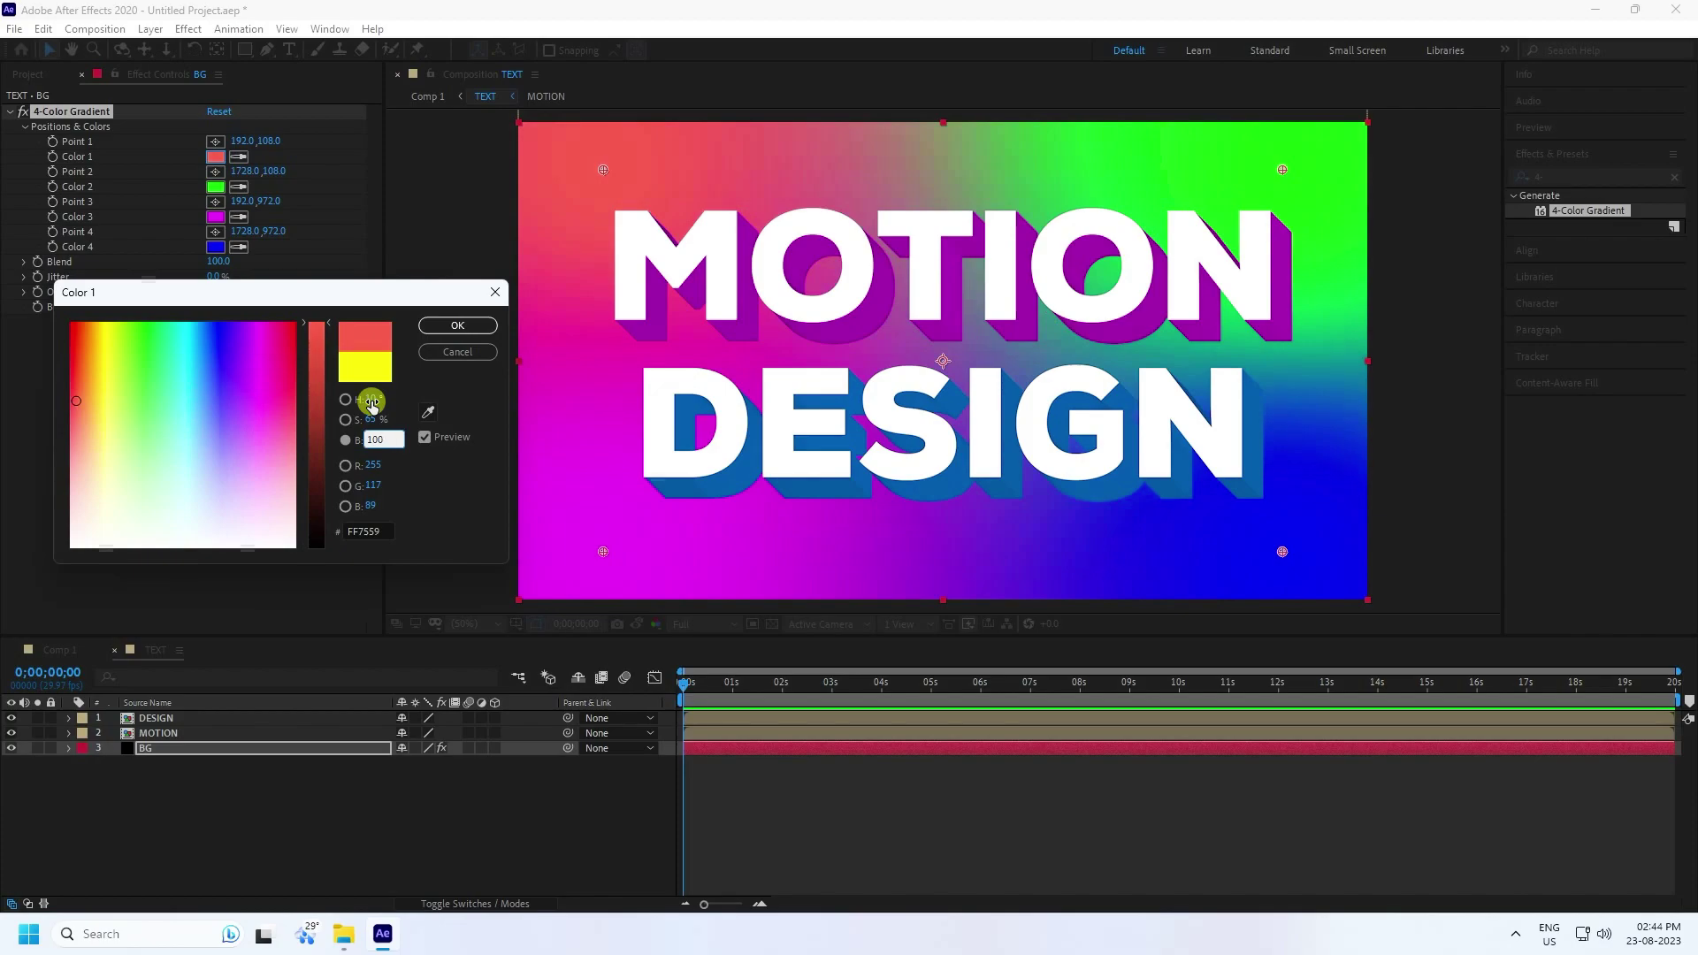
pyautogui.click(453, 326)
# Step: Set gradient Color 2 to hue 200 with saturation 100
pyautogui.click(214, 187)
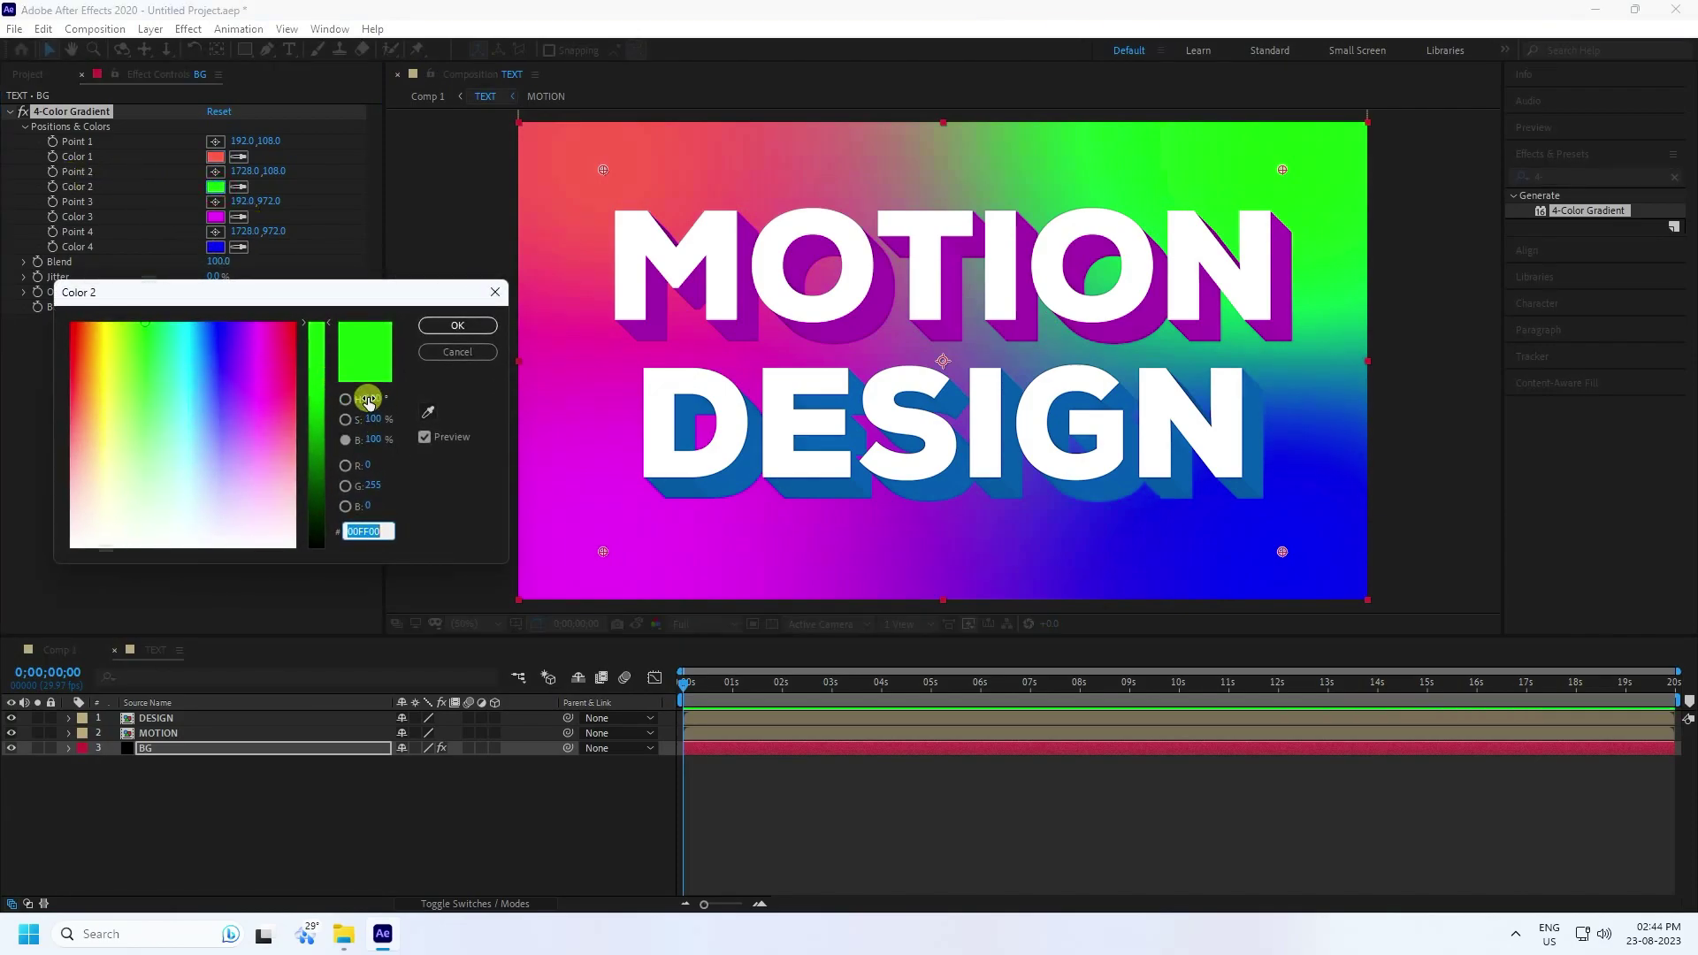
pyautogui.click(368, 399)
pyautogui.write('200')
pyautogui.press('Return')
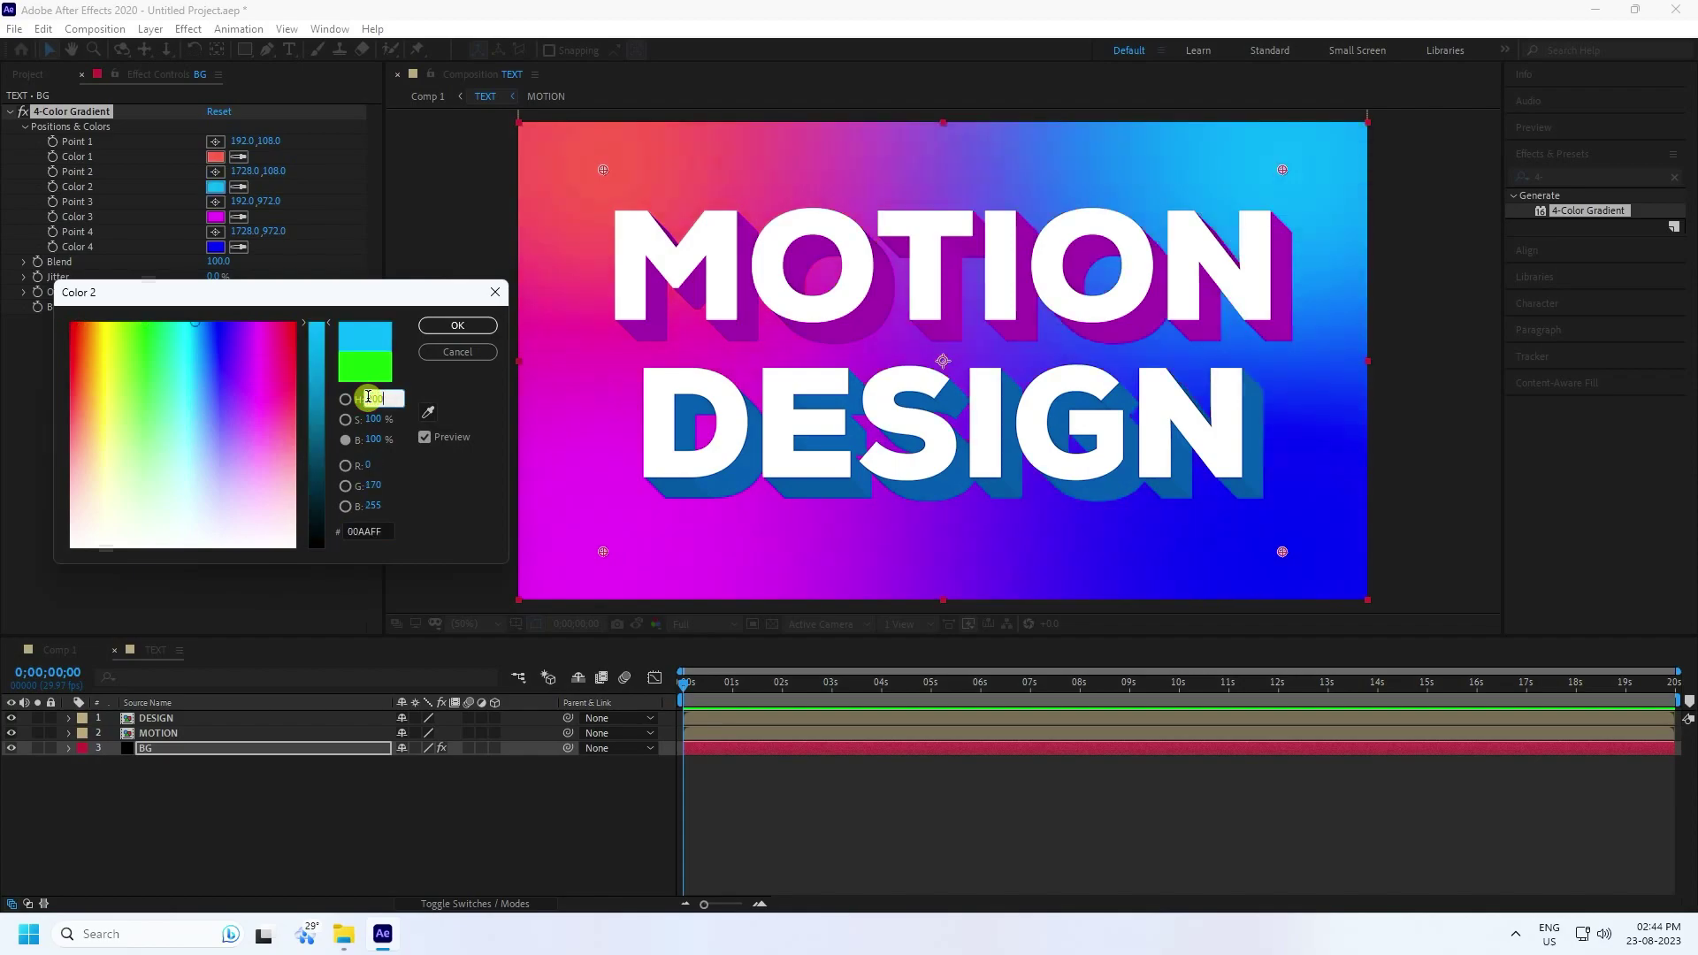
pyautogui.write('0')
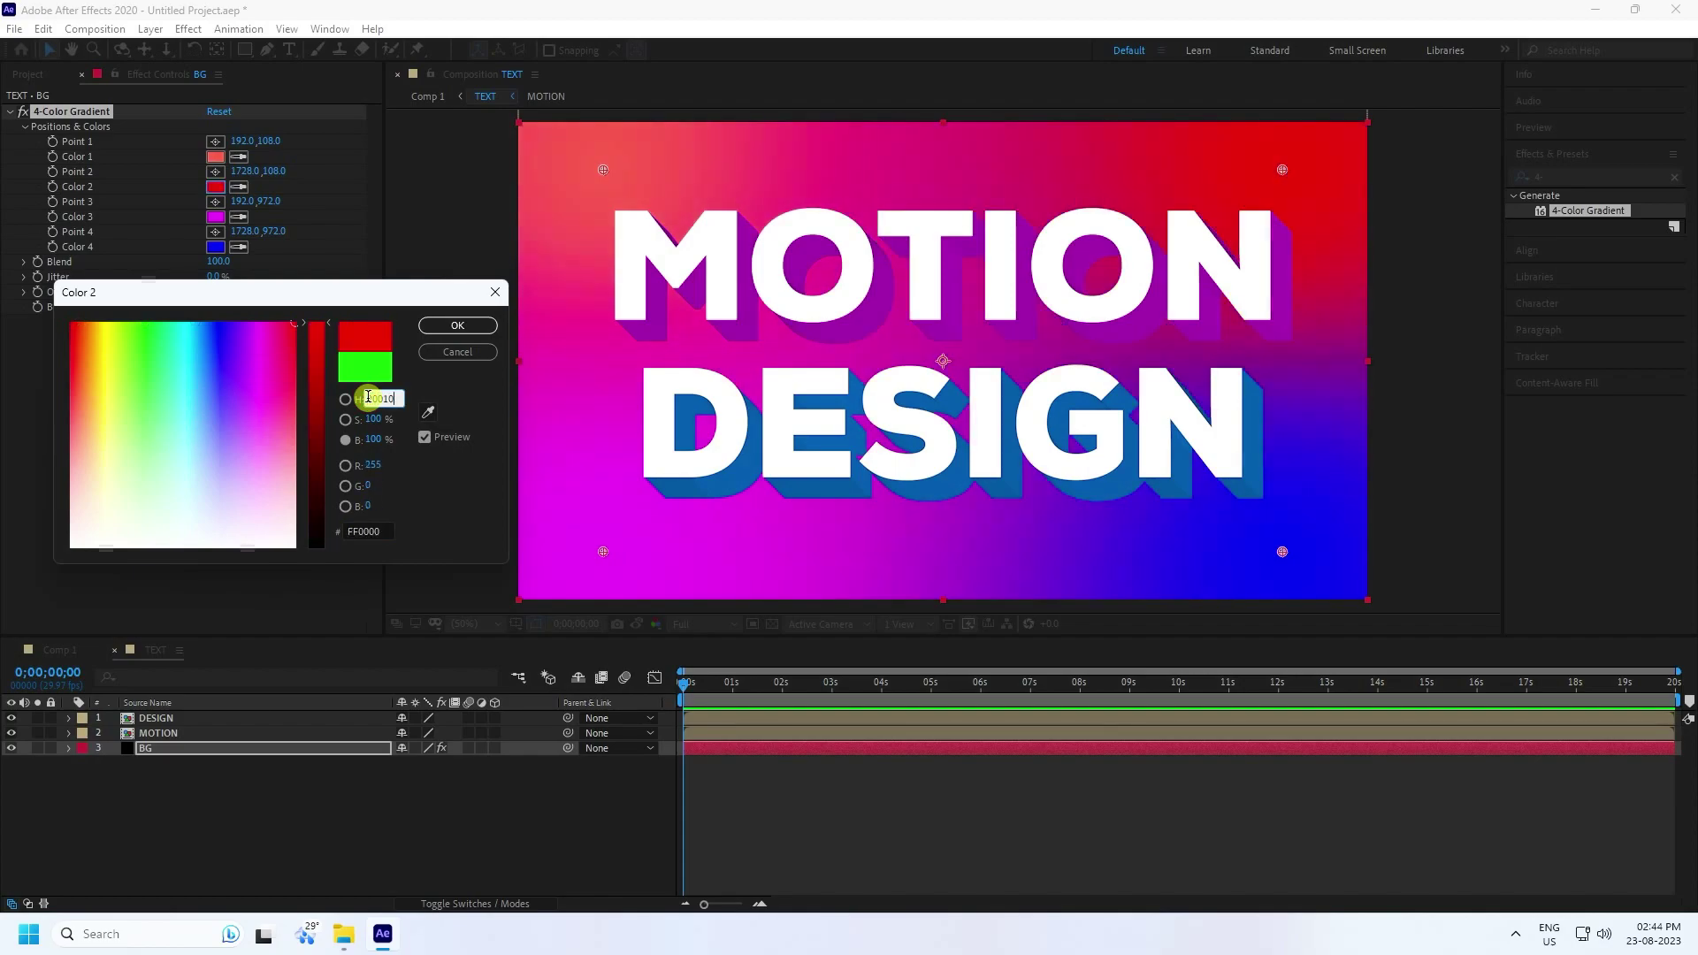
pyautogui.write('200')
pyautogui.press('Tab')
pyautogui.write('110')
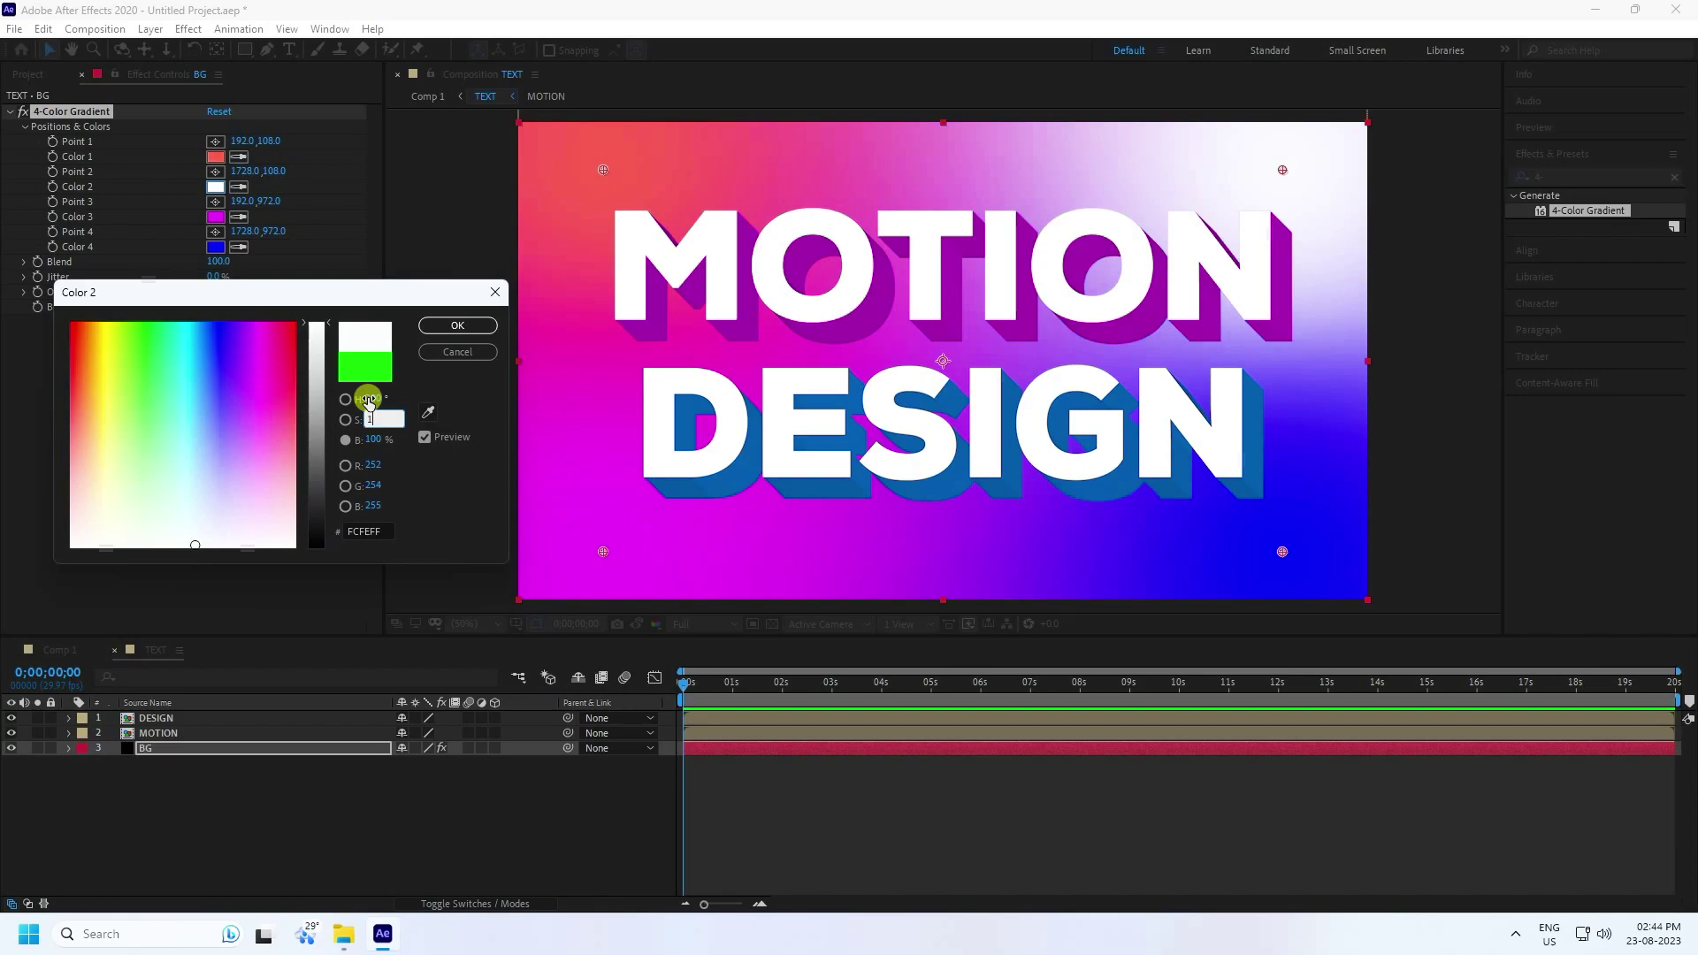
pyautogui.press('BackSpace')
pyautogui.press('BackSpace')
pyautogui.press('BackSpace')
pyautogui.write('00')
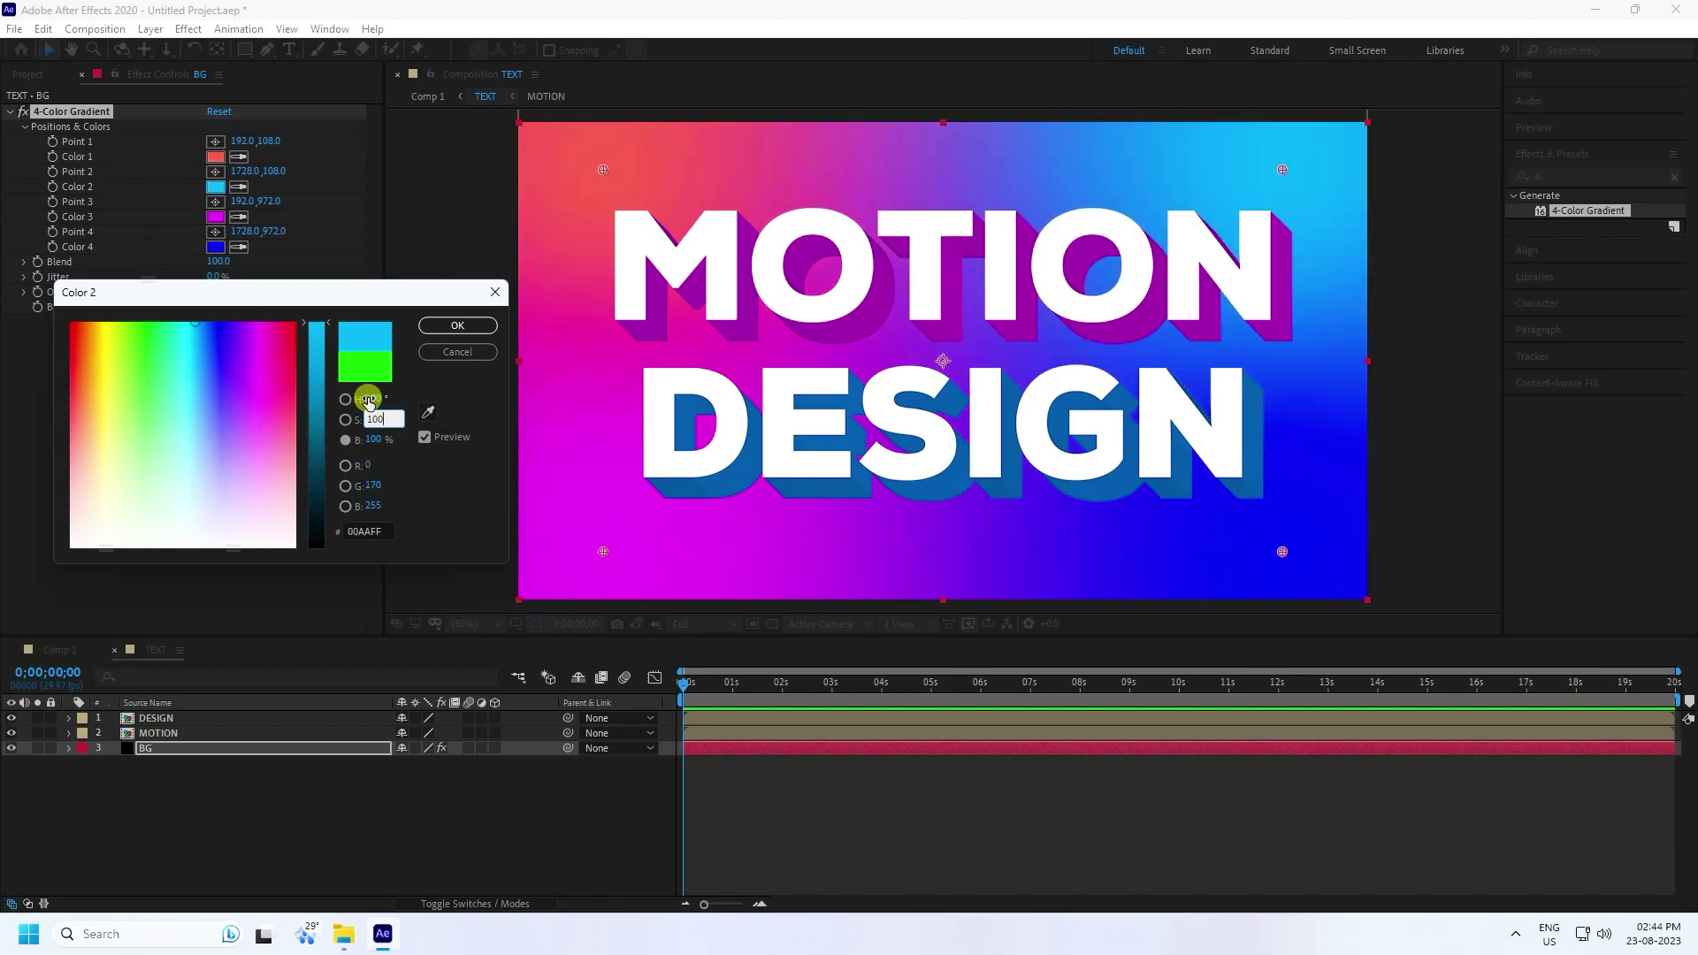
pyautogui.click(458, 325)
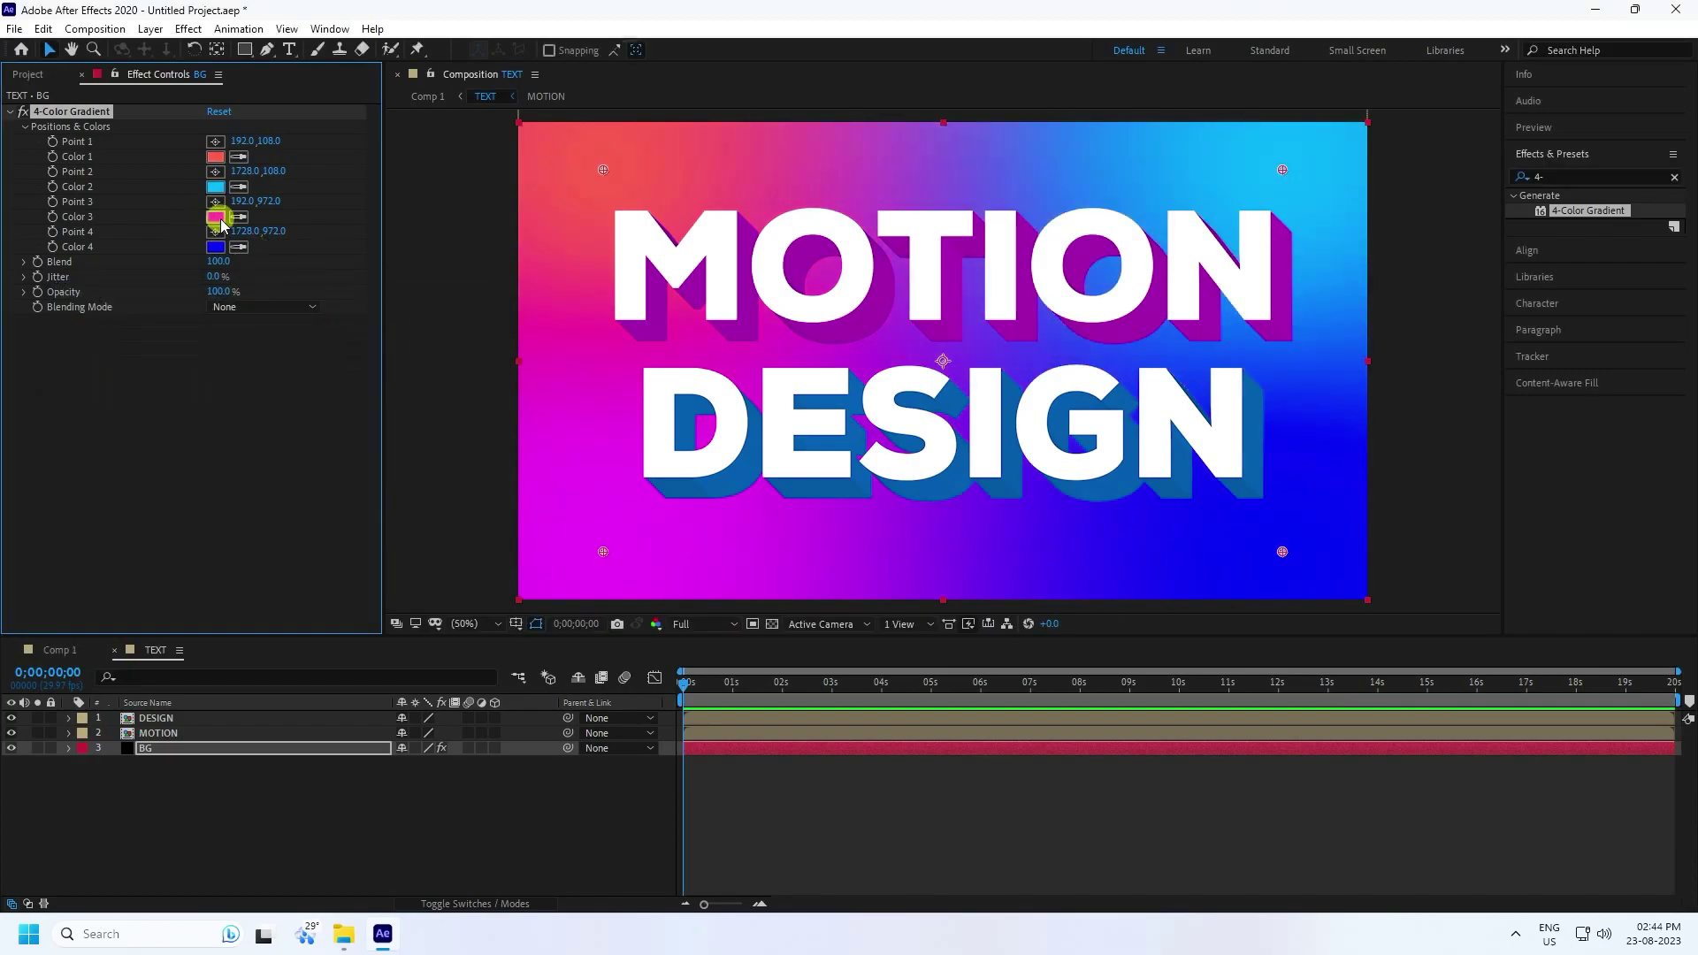
# Step: Set gradient Color 3 to a purple with hue 270 and saturation 65
pyautogui.click(216, 217)
pyautogui.write('300')
pyautogui.write('270')
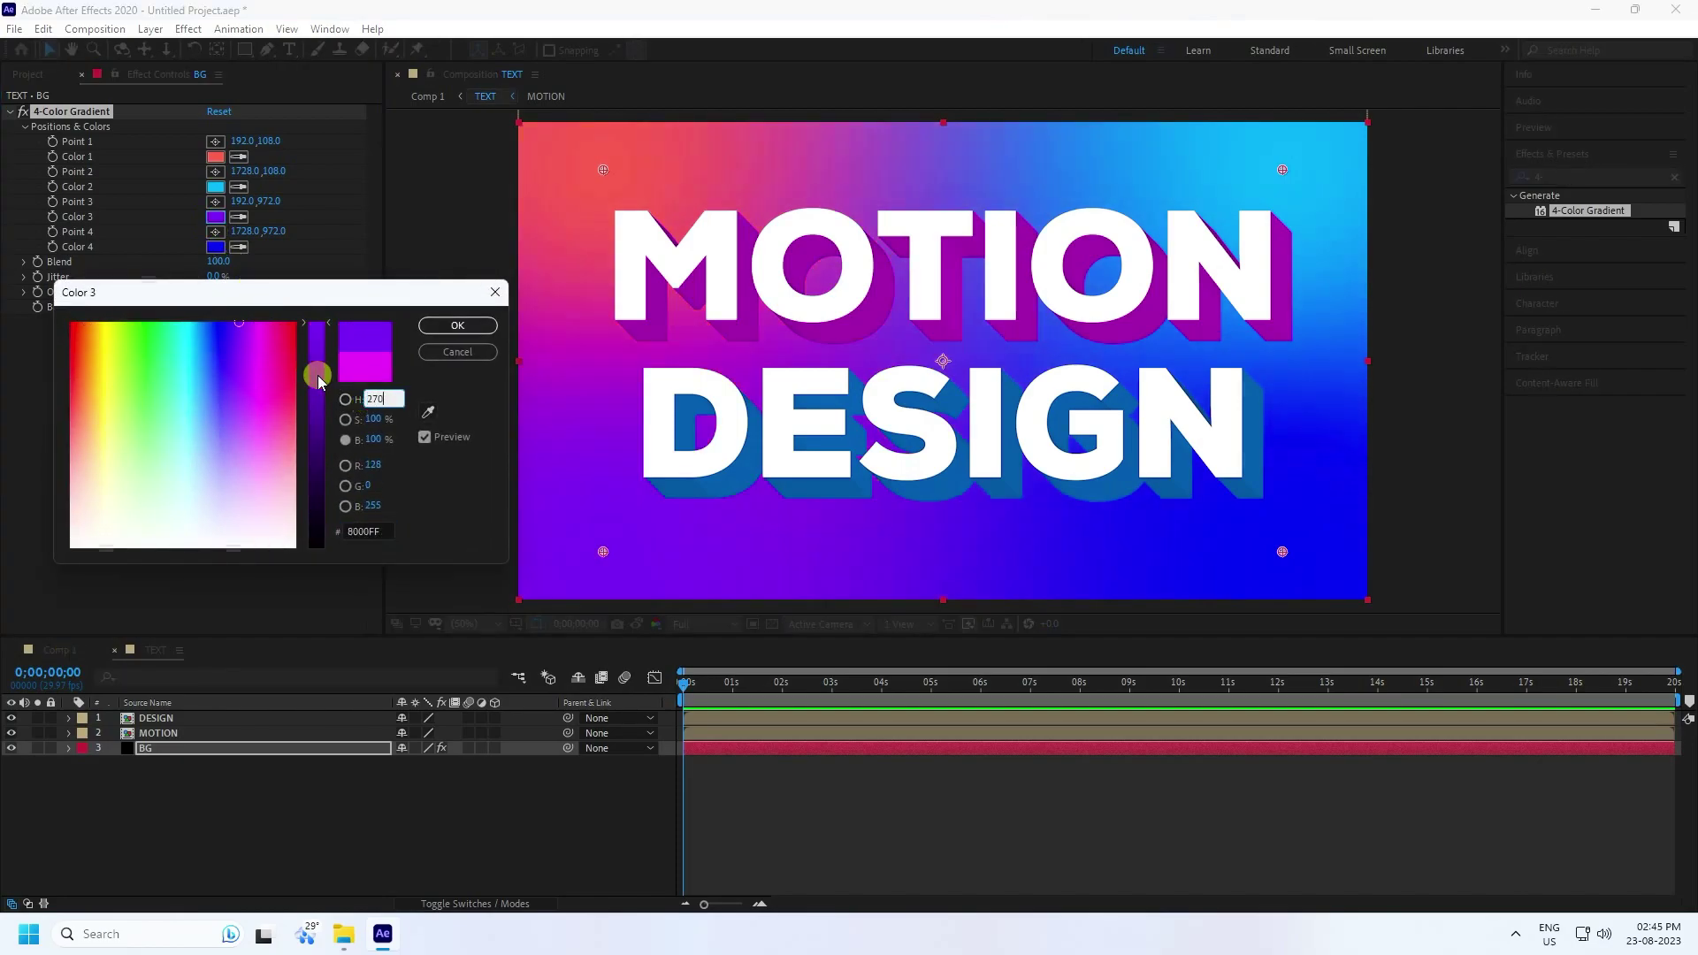
pyautogui.press('Tab')
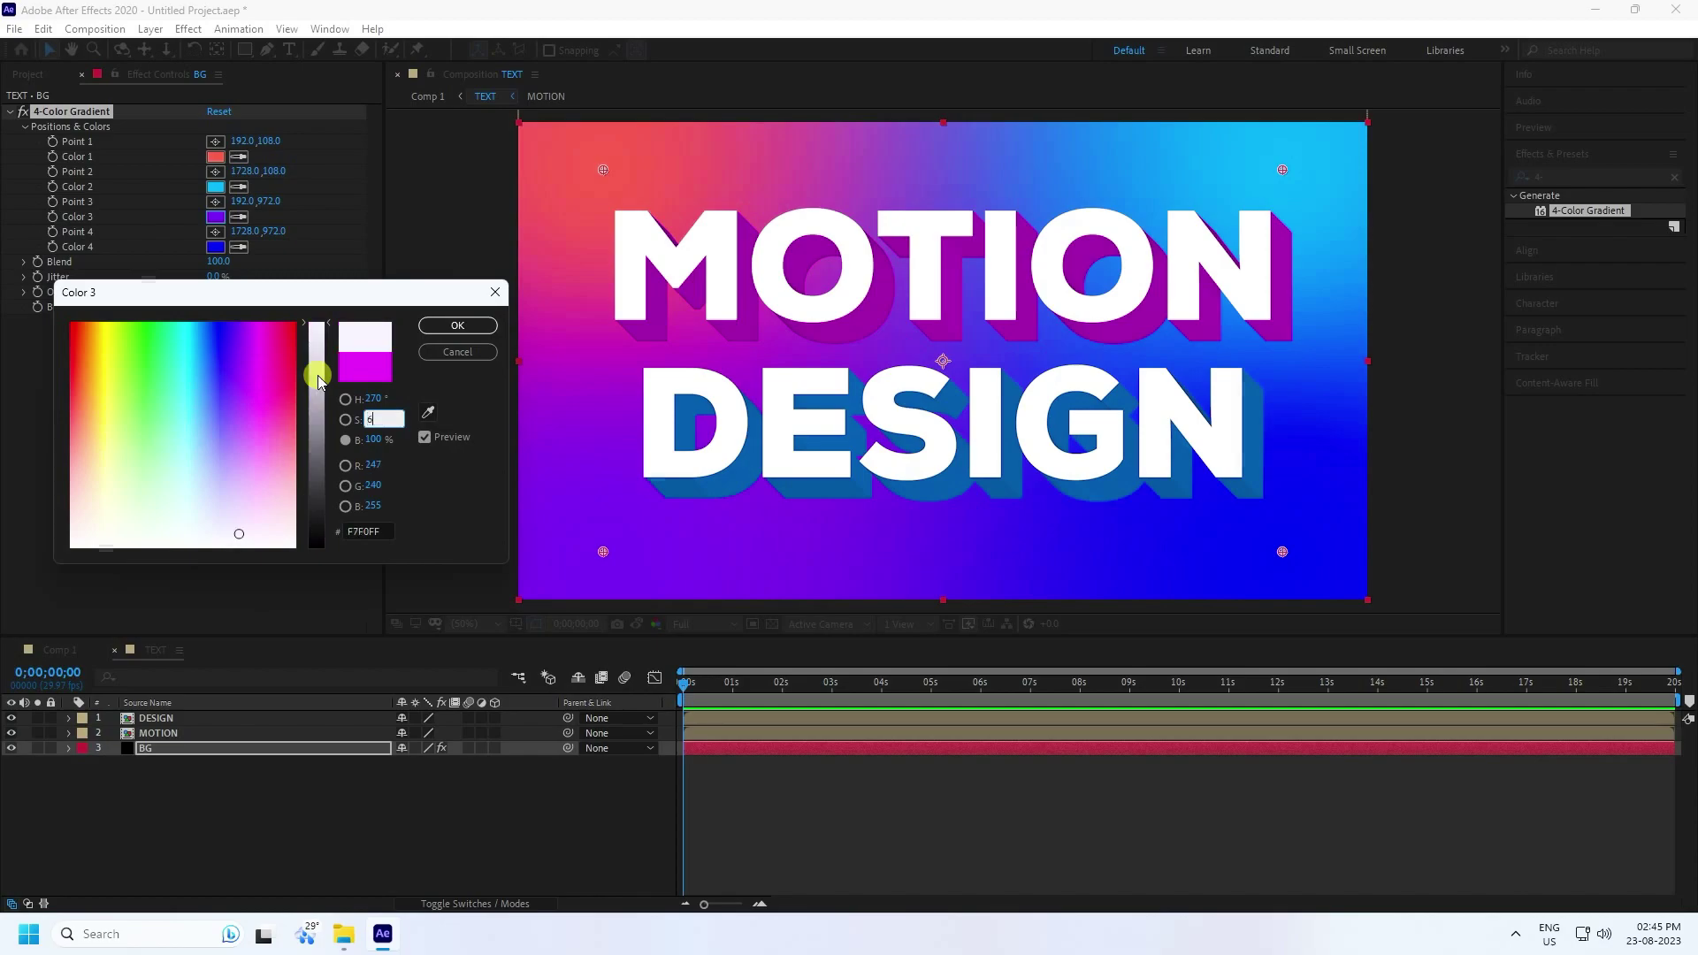
pyautogui.write('64')
pyautogui.press('BackSpace')
pyautogui.press('BackSpace')
pyautogui.write('65')
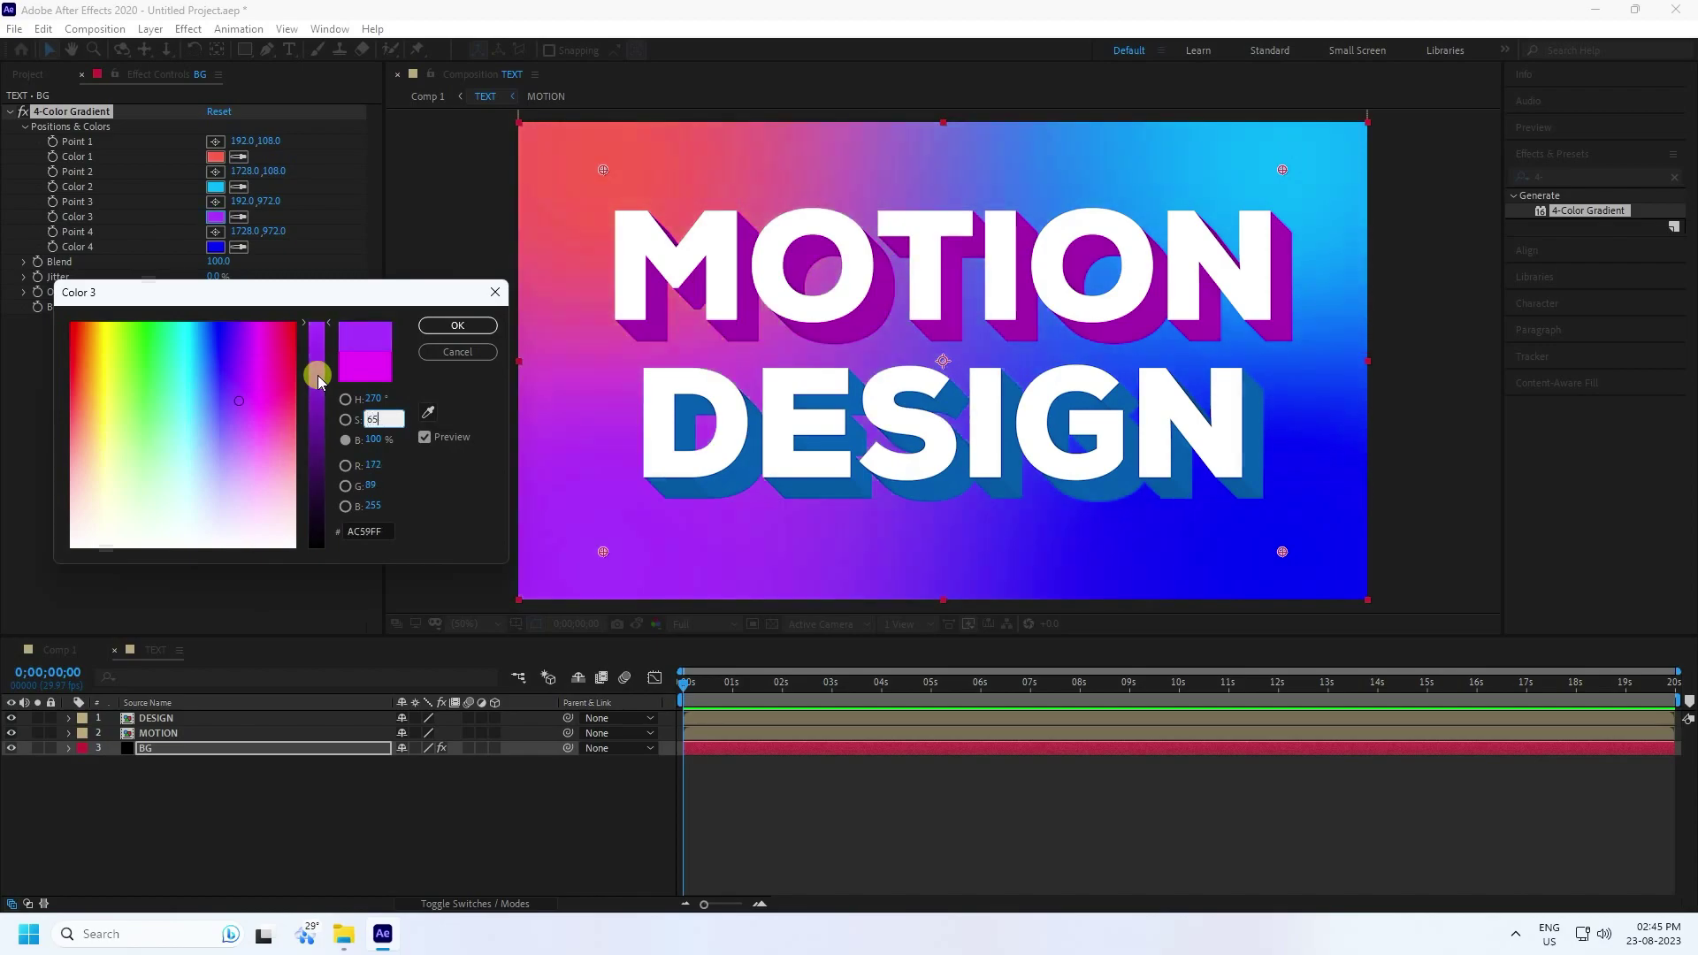
pyautogui.click(451, 327)
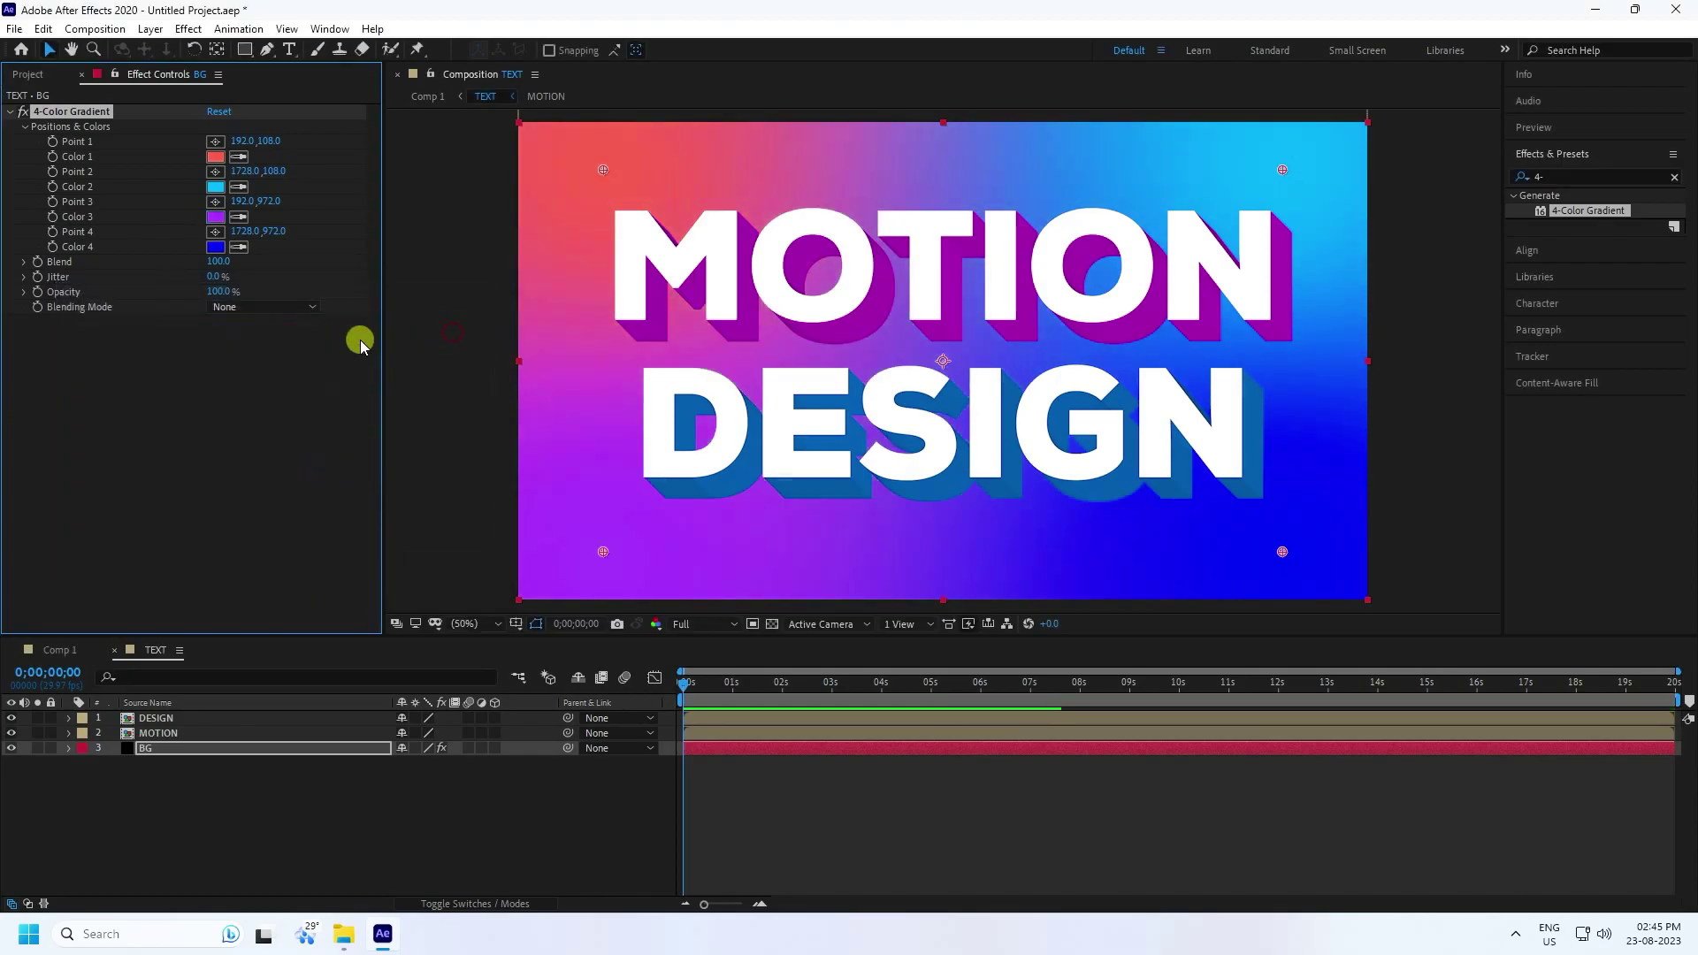
# Step: Set gradient Color 4 to a pink with hue 340 and saturation 80
pyautogui.click(220, 249)
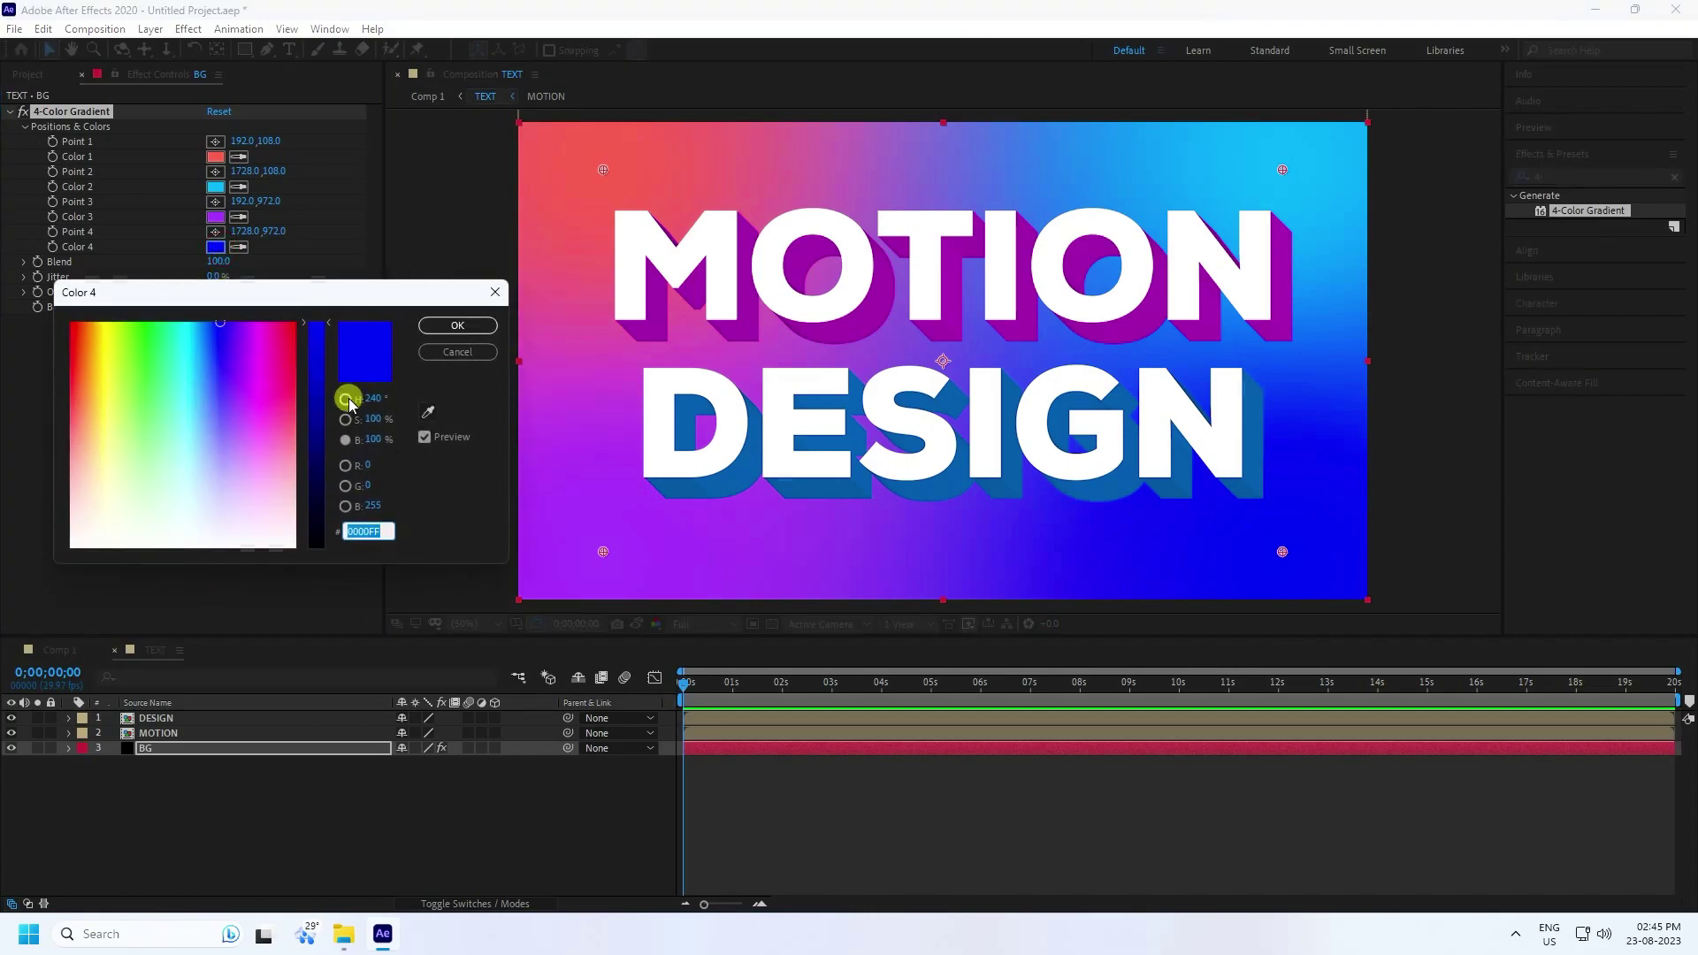
pyautogui.click(378, 401)
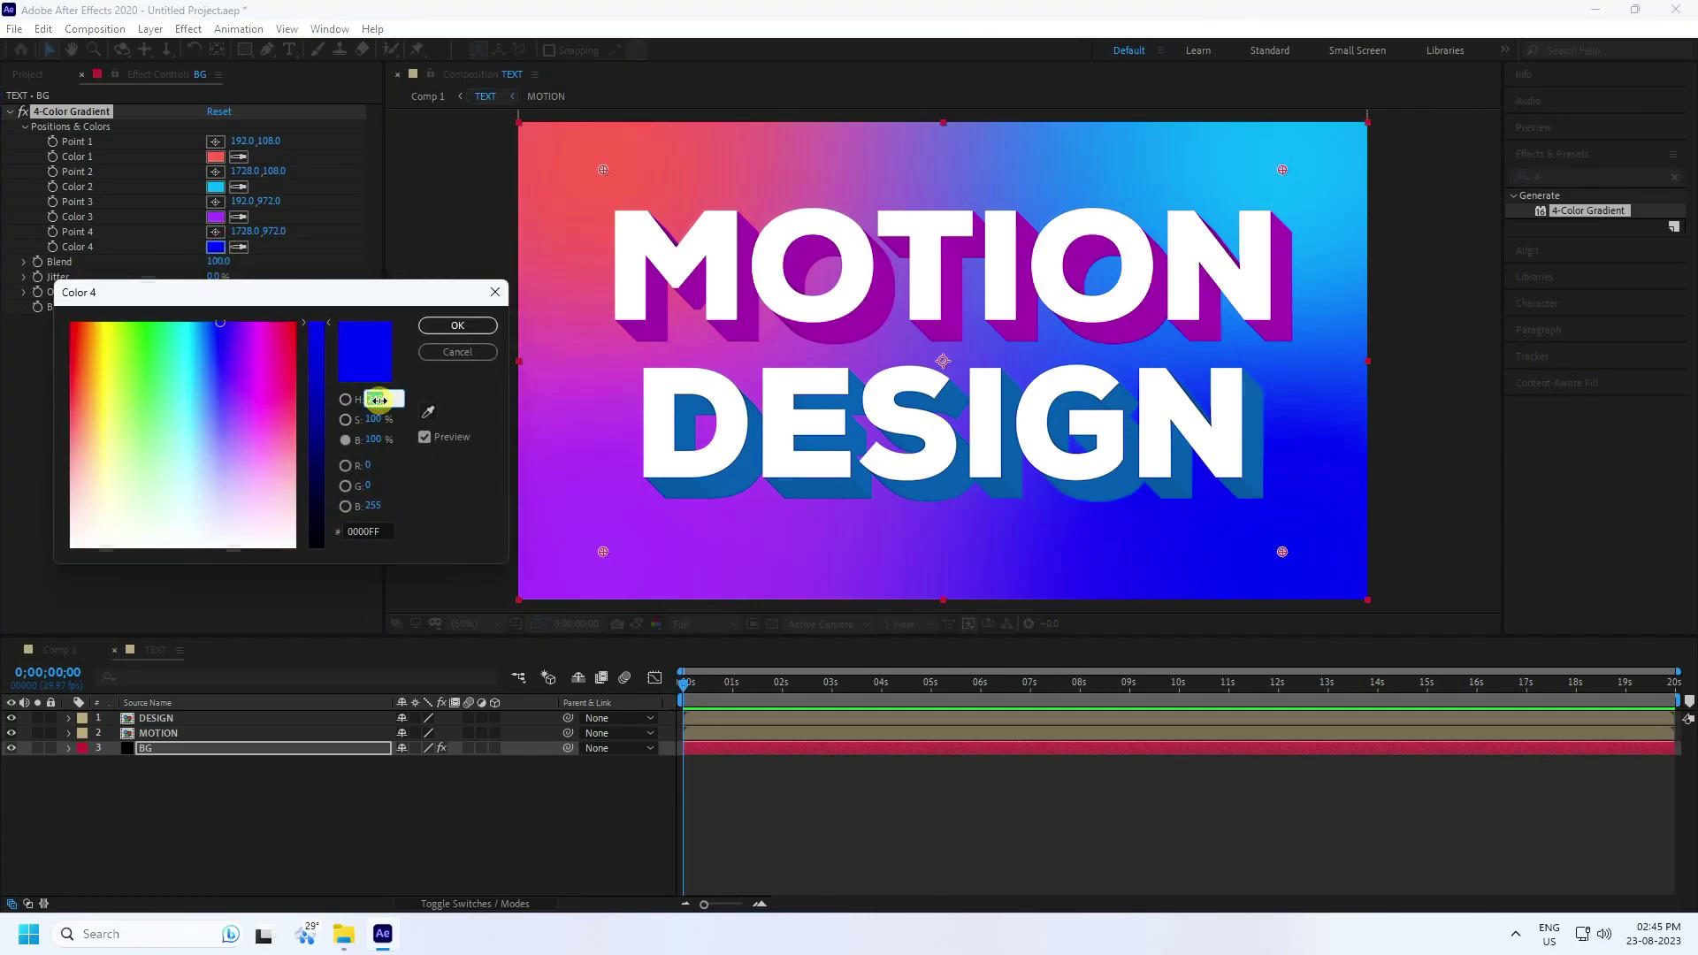
pyautogui.write('340')
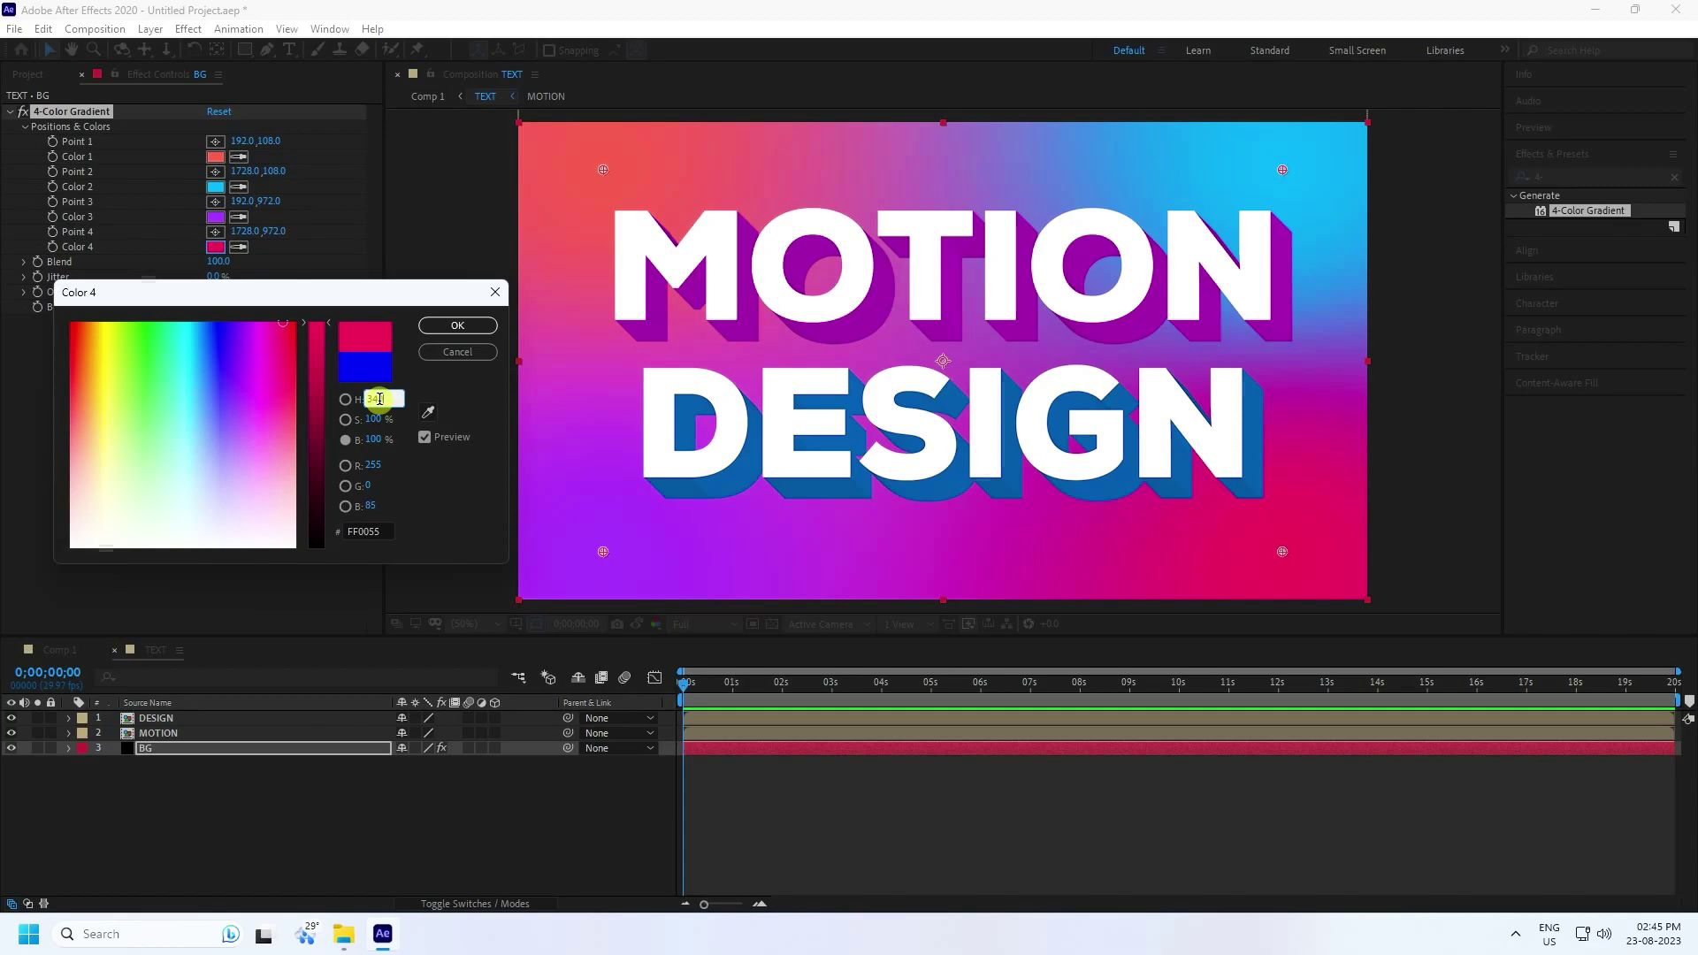
pyautogui.press('Tab')
pyautogui.write('80')
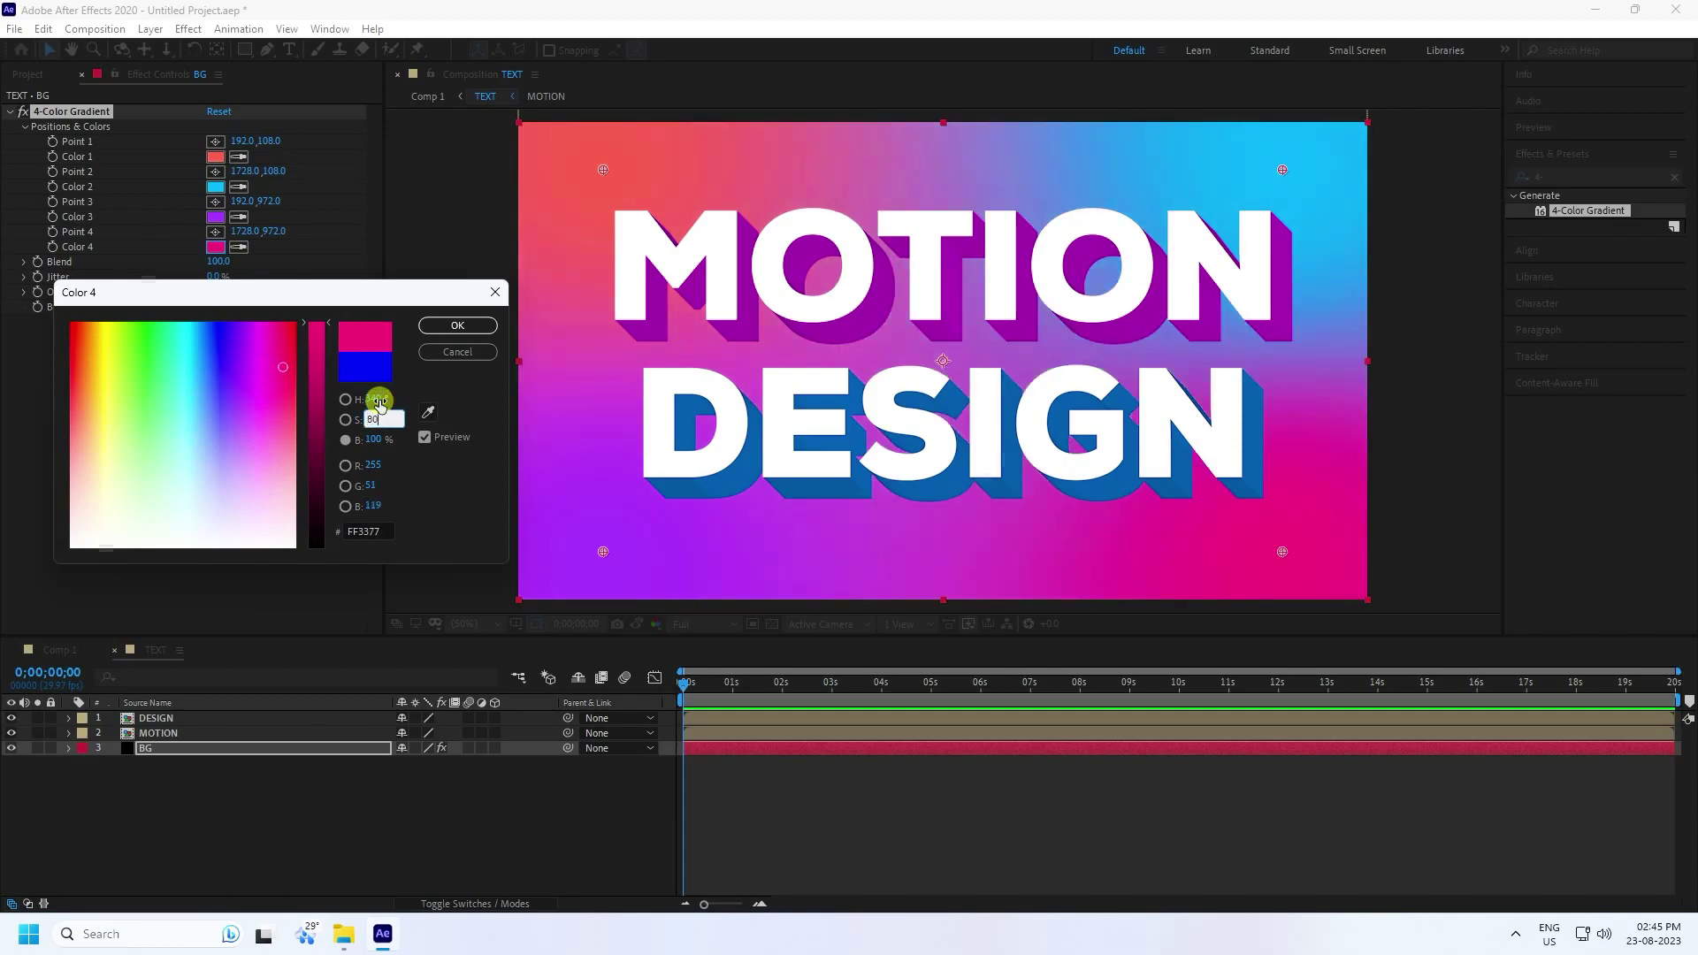
pyautogui.click(455, 325)
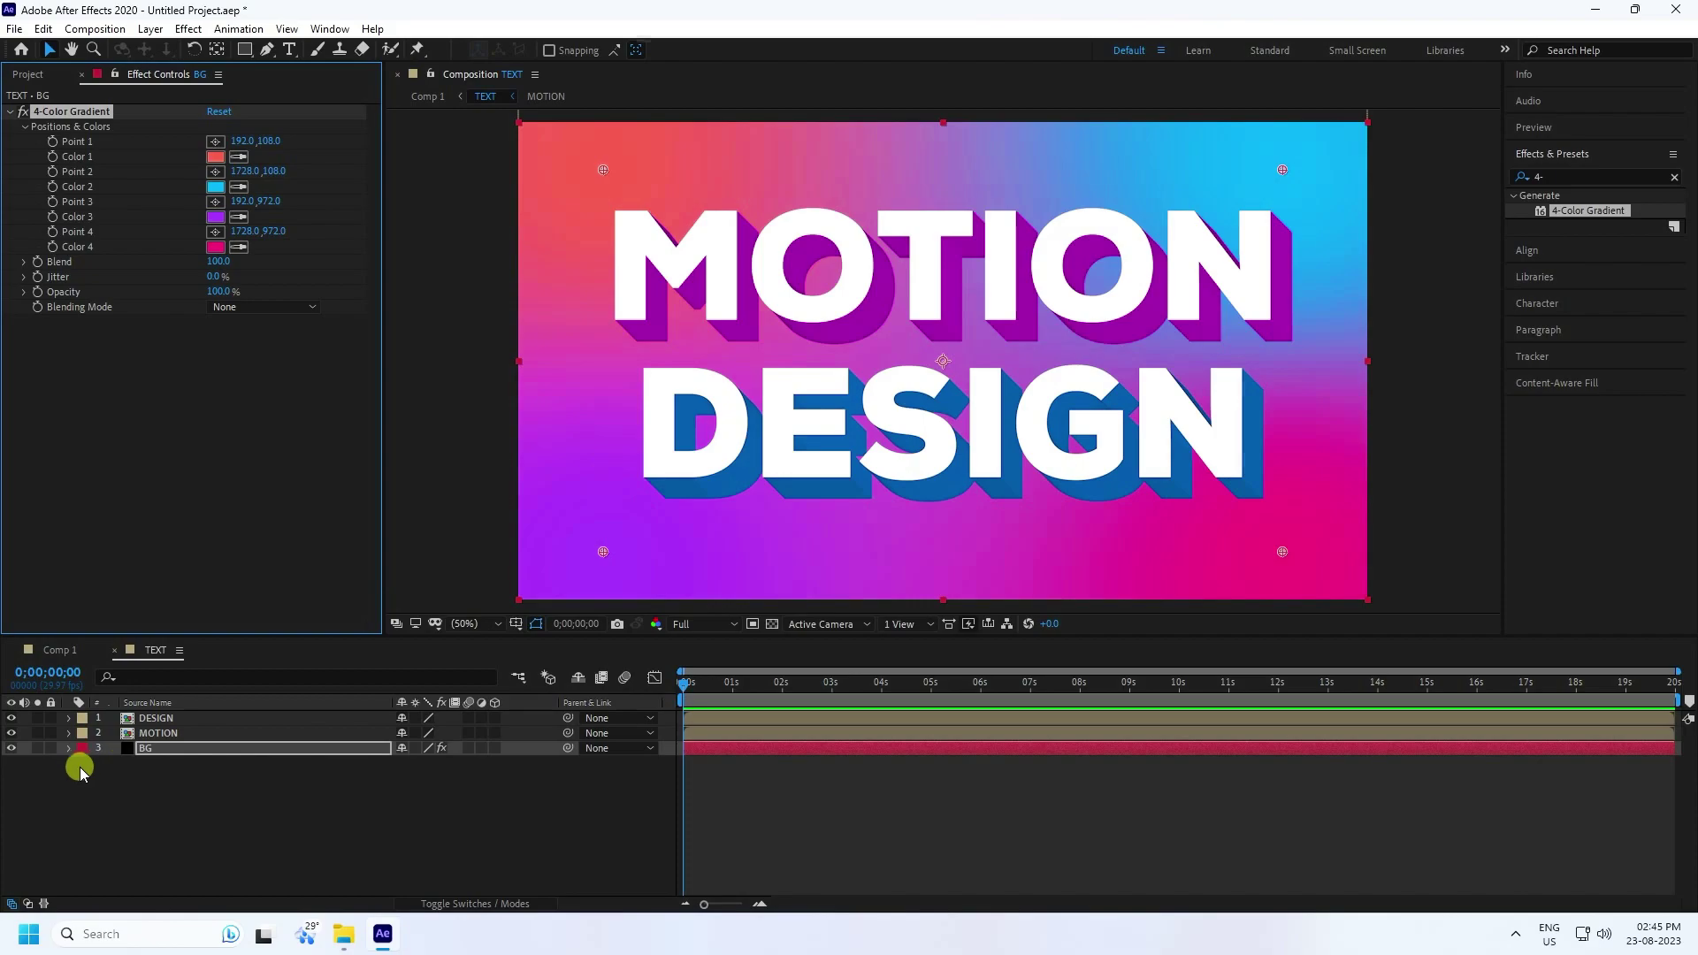
pyautogui.click(181, 719)
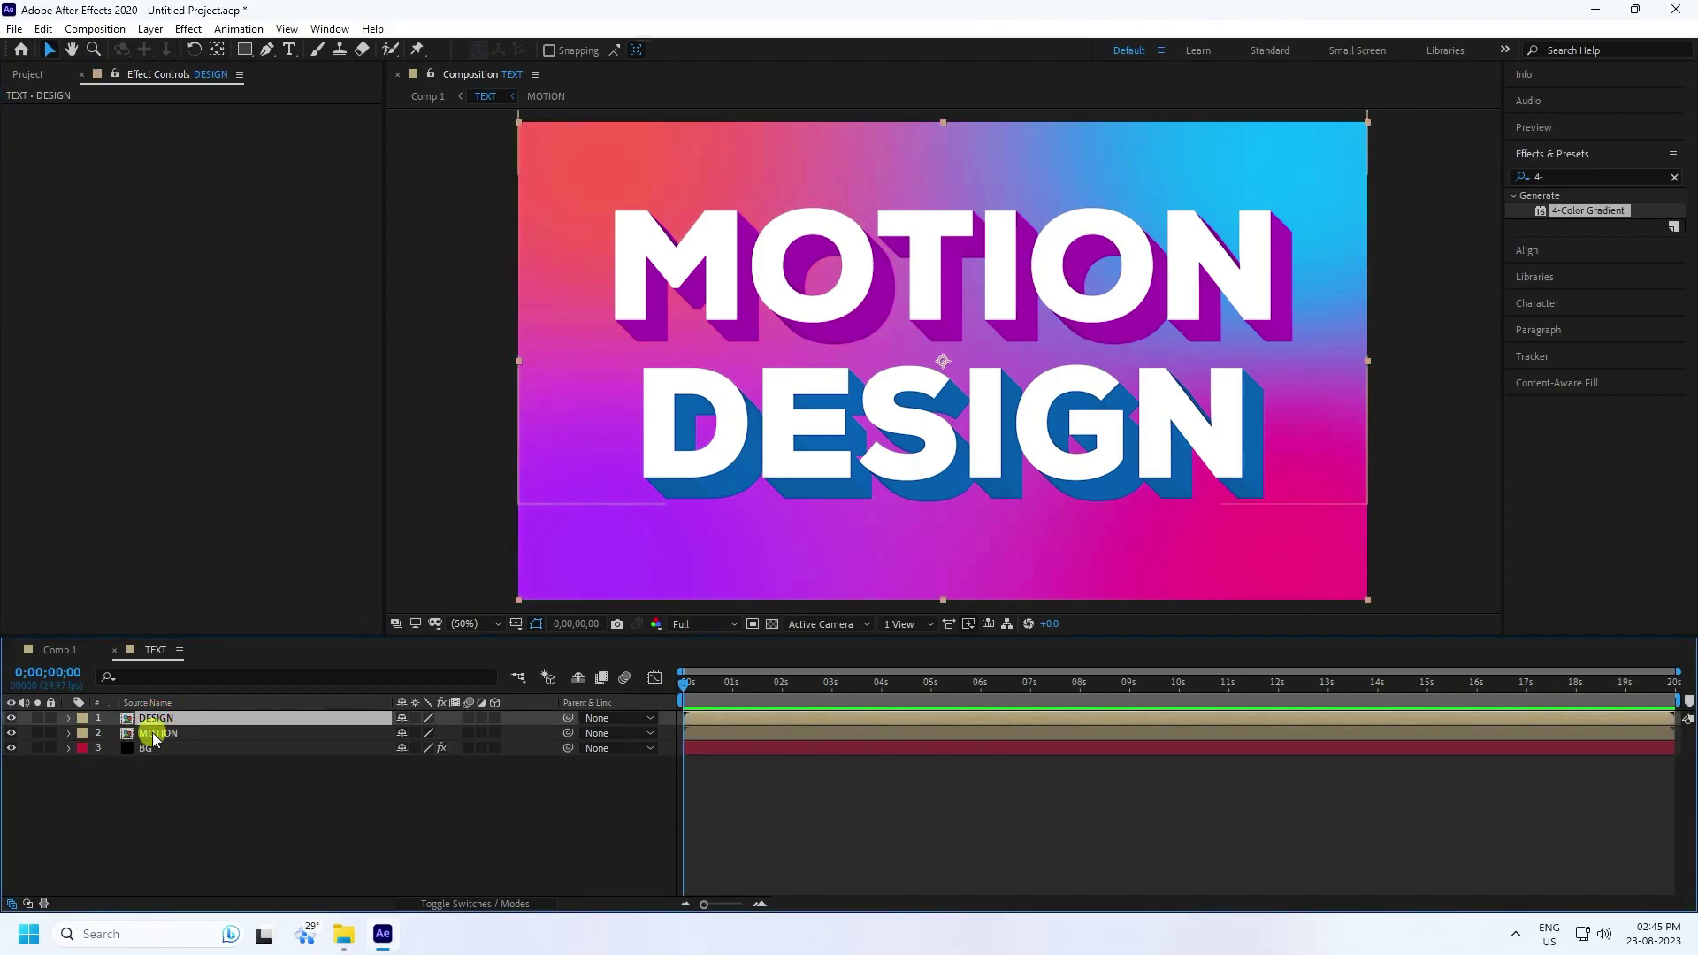
# Step: In Comp 1, pre-compose the TEXT layer into WATER, moving all attributes
pyautogui.click(195, 732)
pyautogui.click(137, 750)
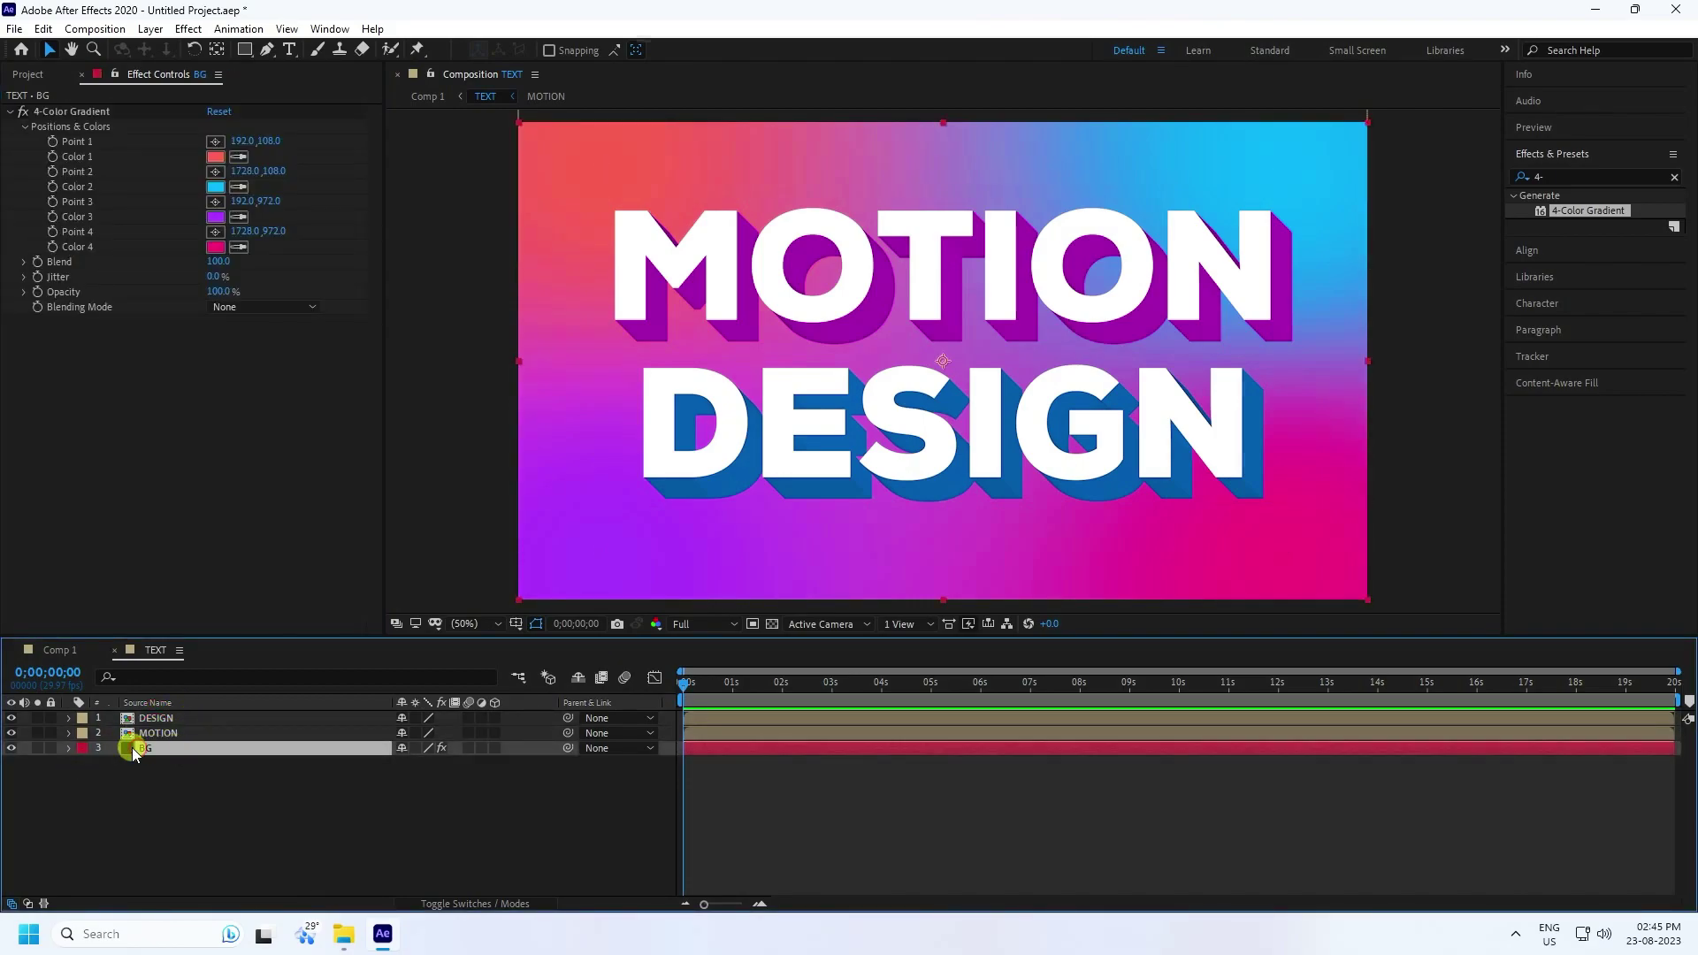
pyautogui.click(60, 650)
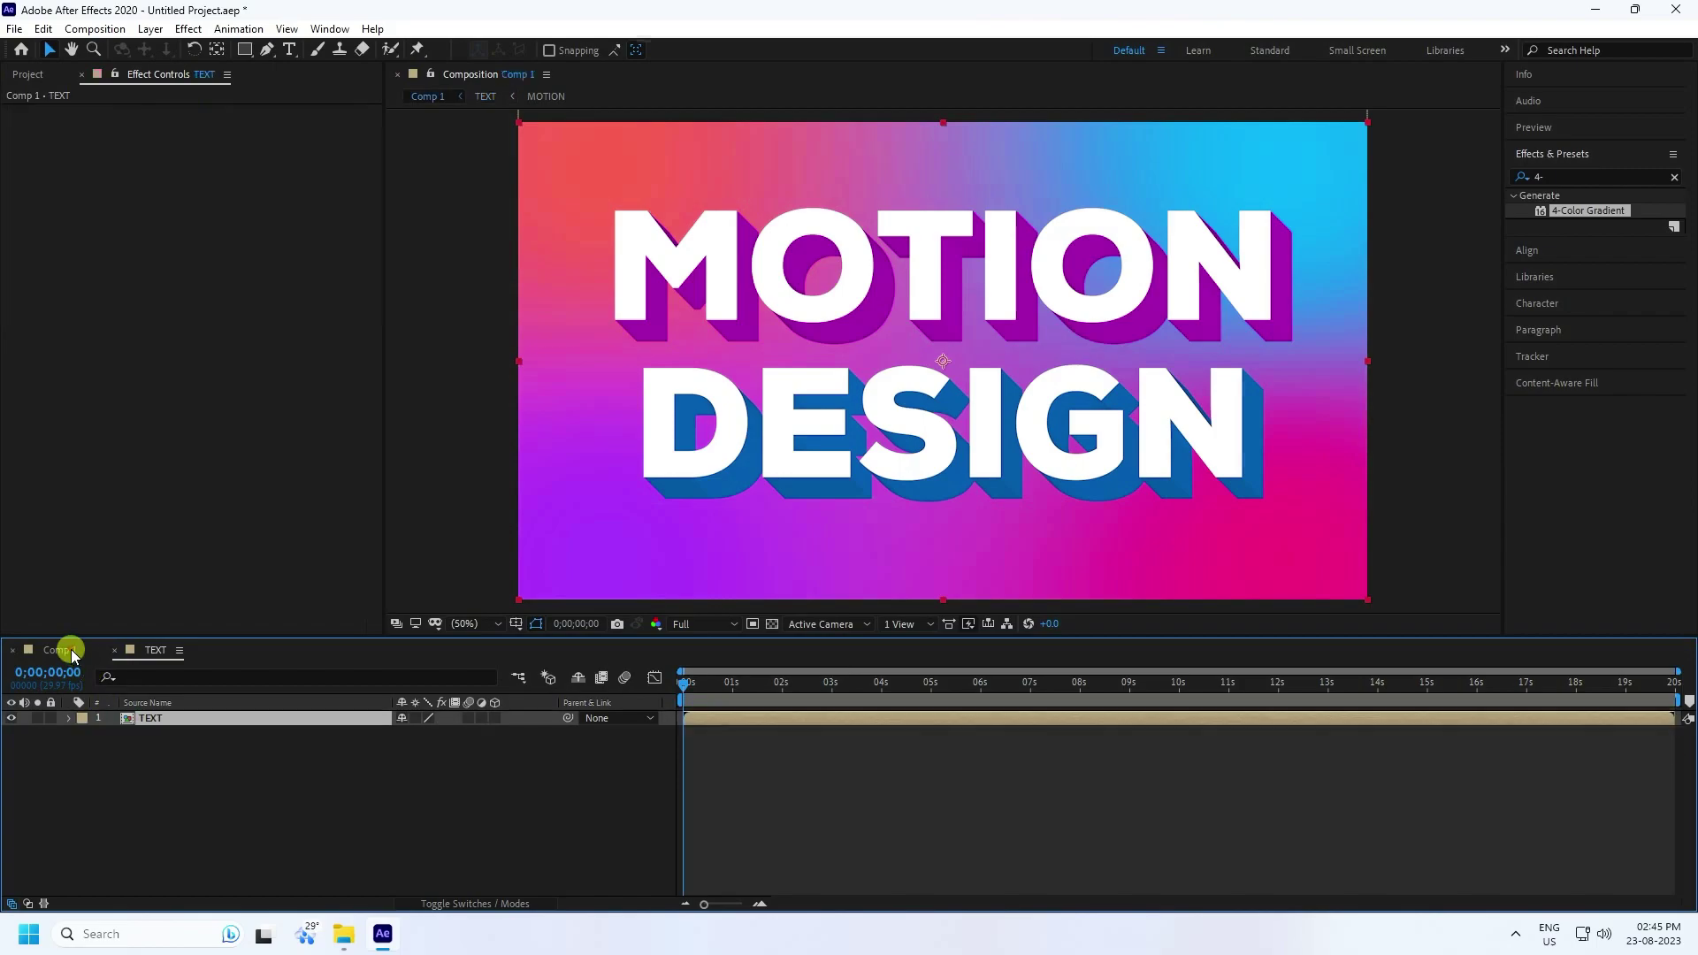
pyautogui.rightClick(151, 719)
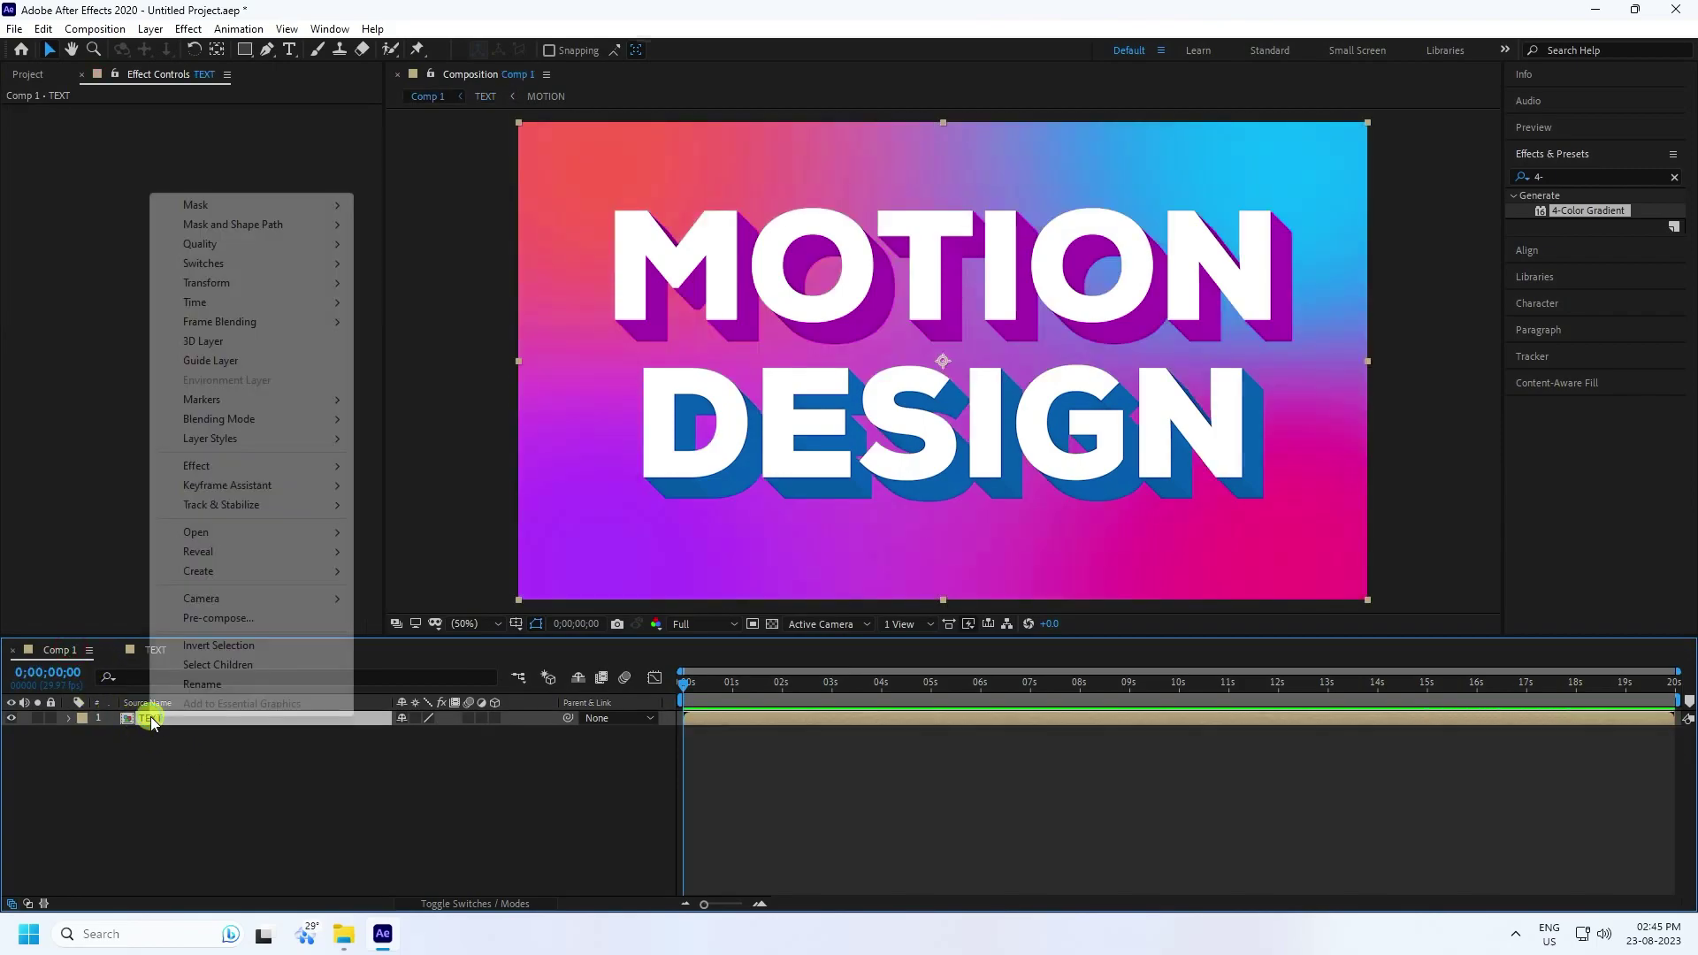
pyautogui.click(205, 619)
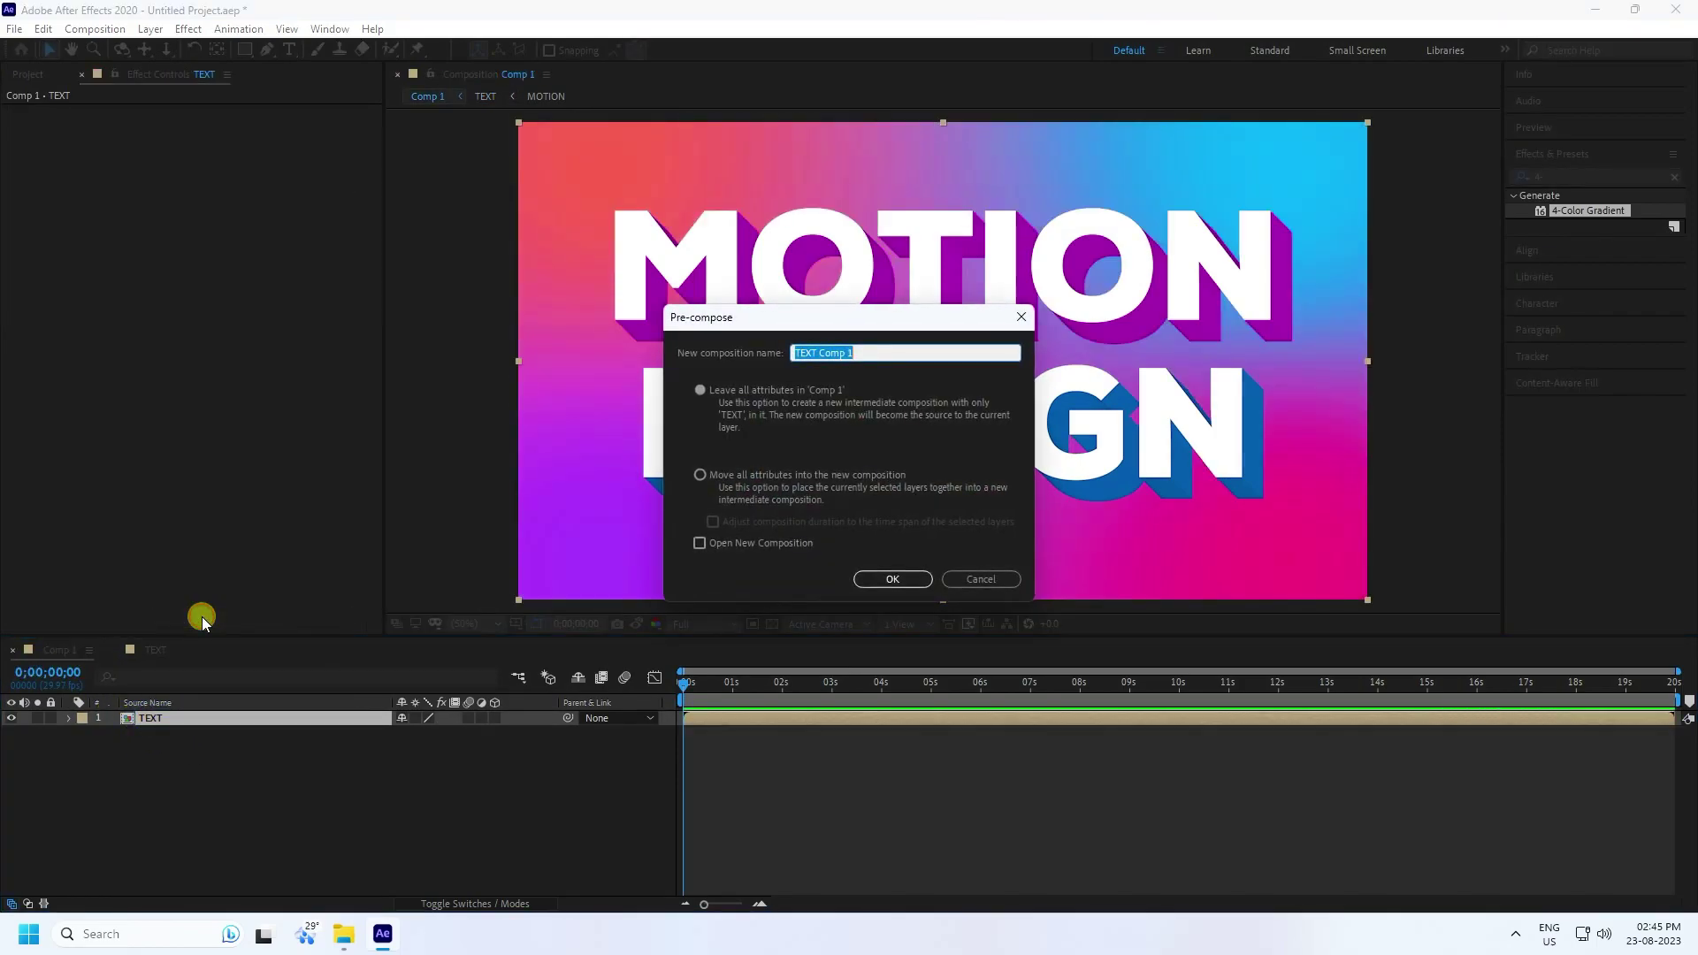
pyautogui.write('WATER')
pyautogui.click(771, 475)
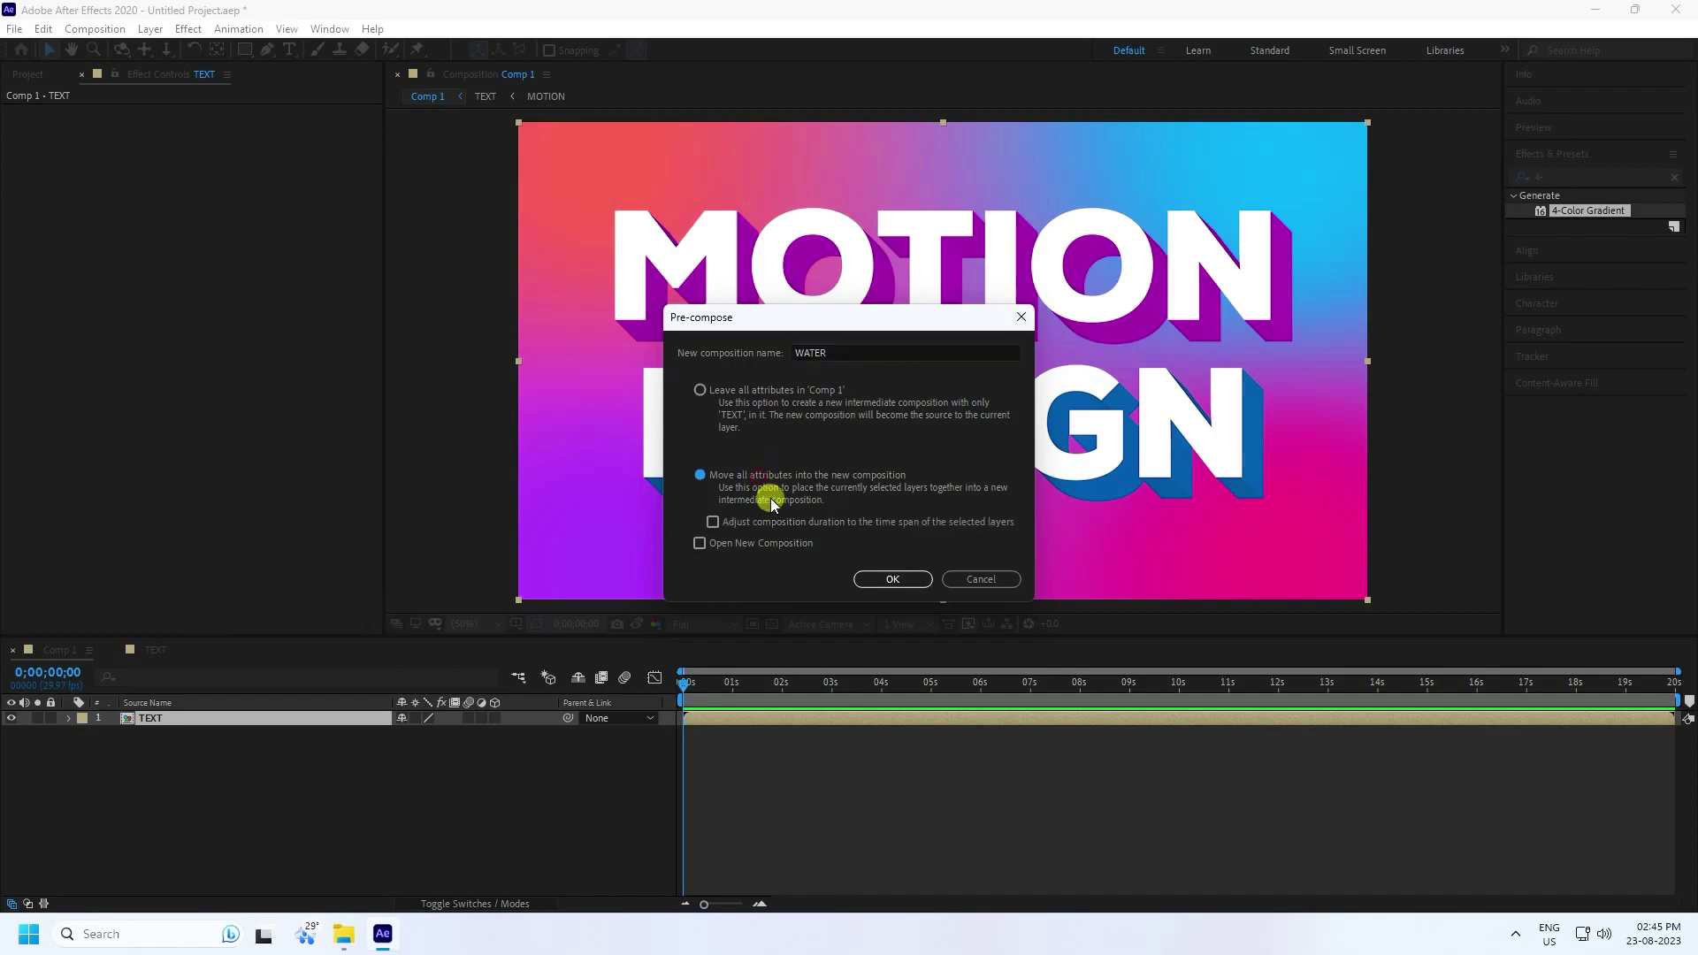
pyautogui.click(875, 588)
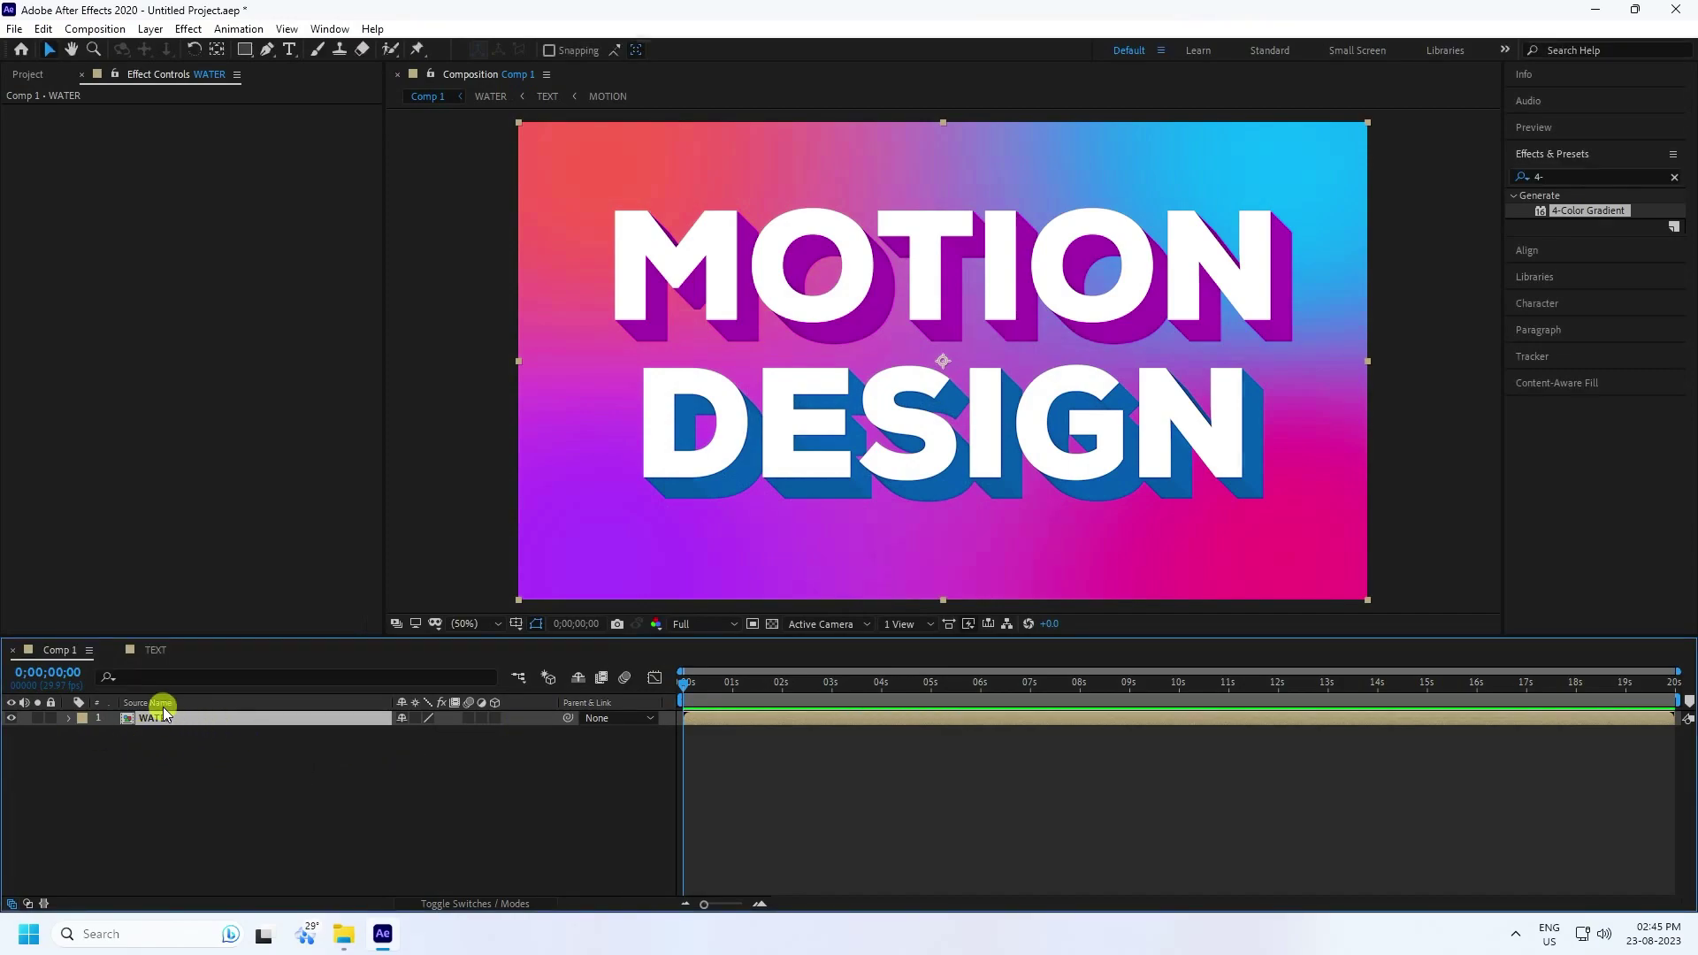
# Step: Check the WATER and TEXT nesting, then return to Comp 1
pyautogui.click(112, 649)
pyautogui.doubleClick(158, 719)
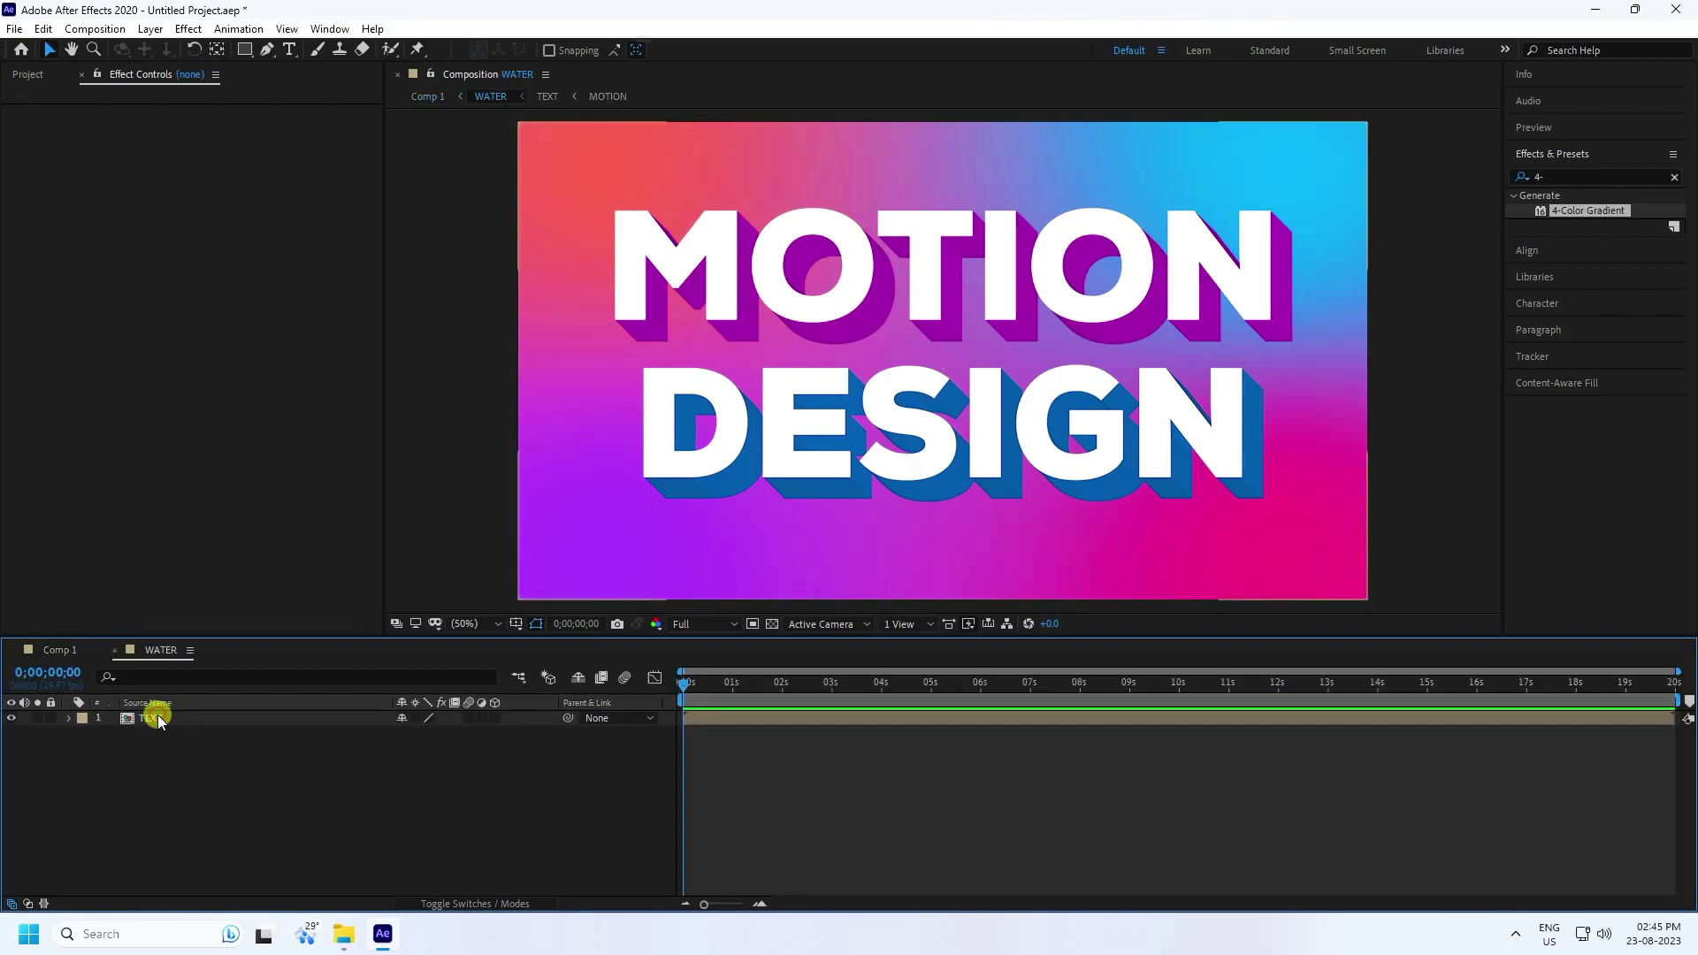
pyautogui.doubleClick(156, 719)
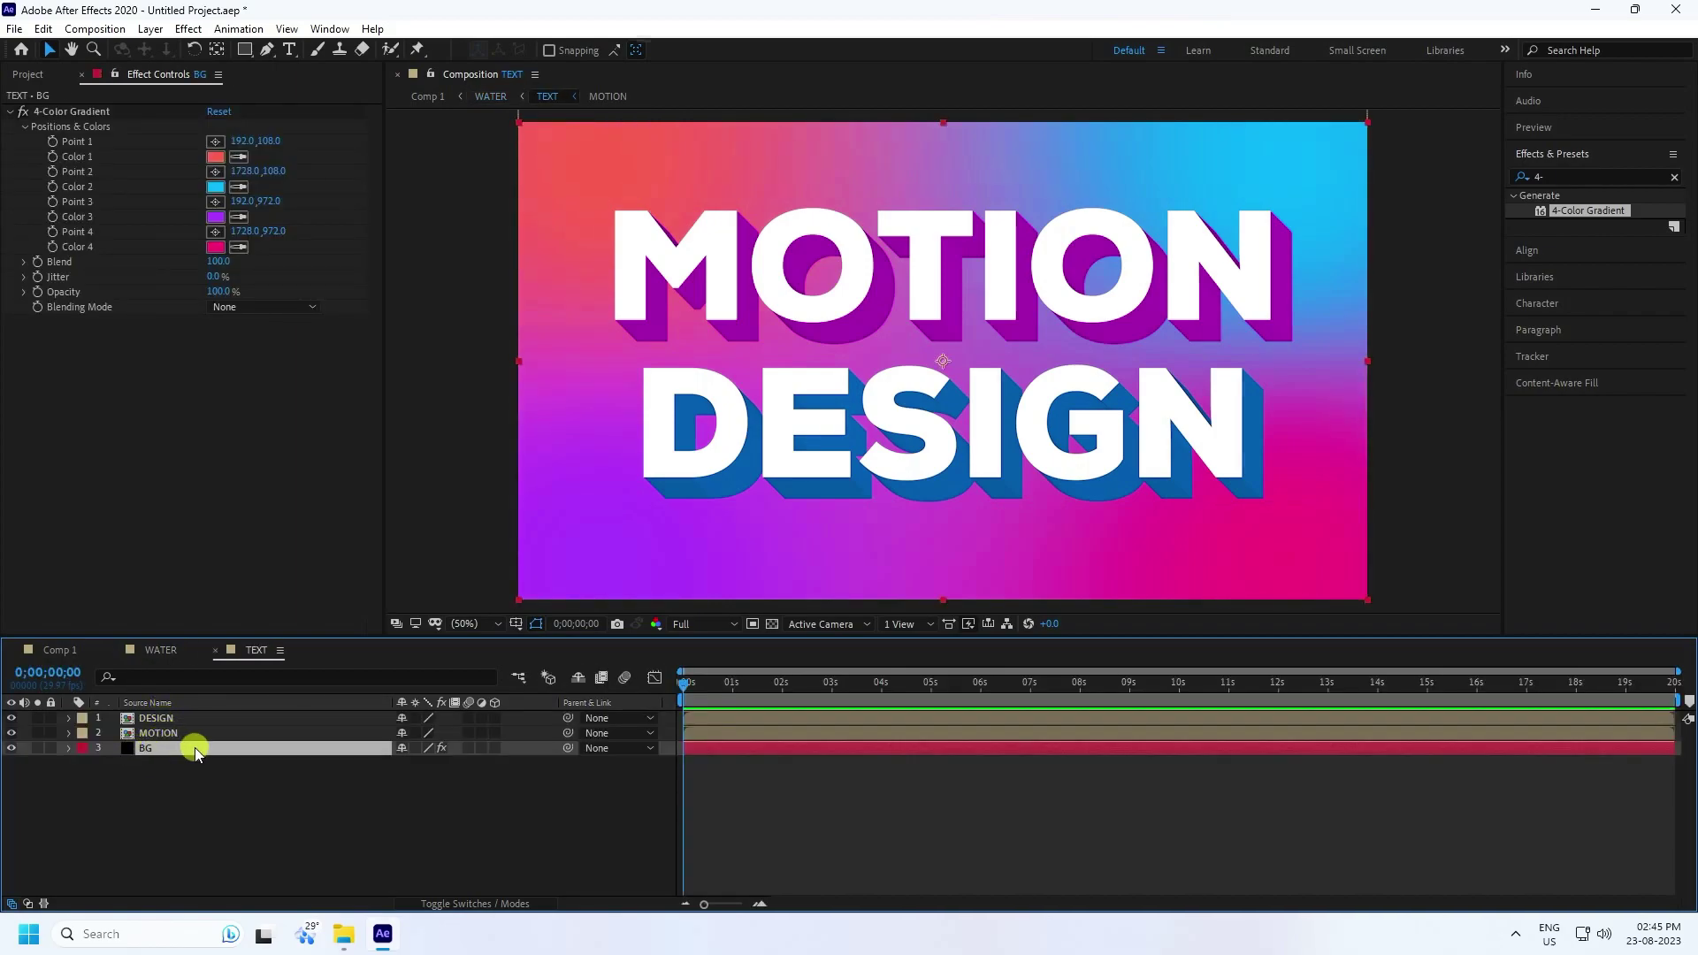
pyautogui.click(72, 657)
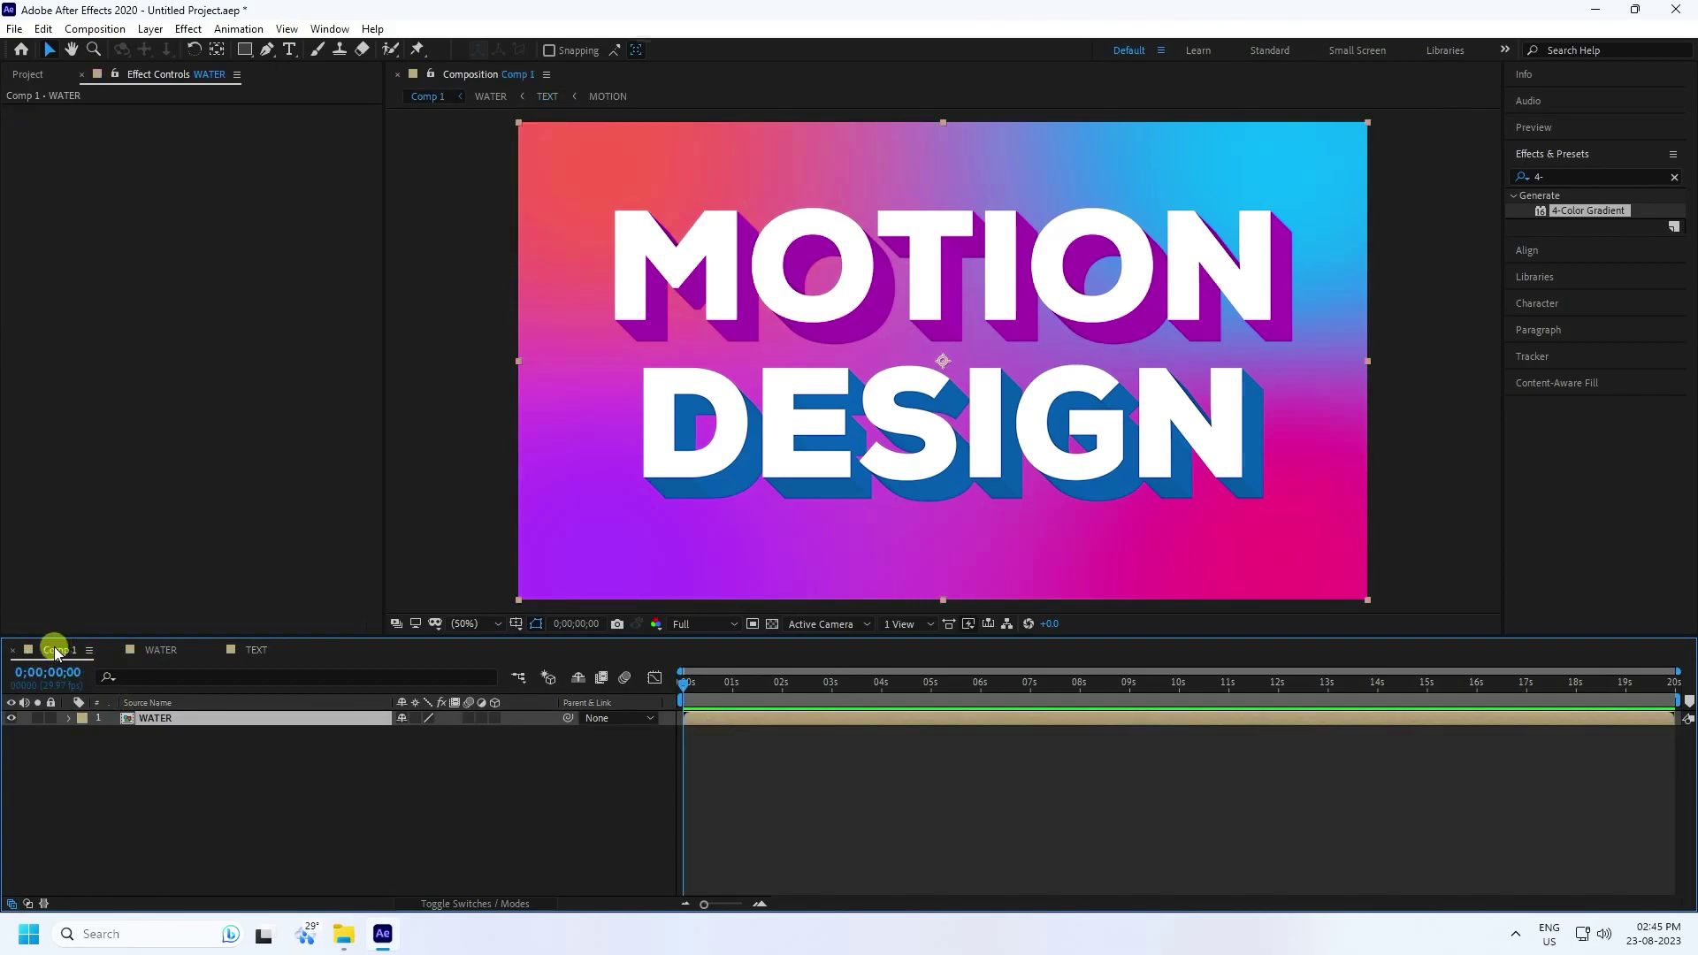
pyautogui.click(1557, 176)
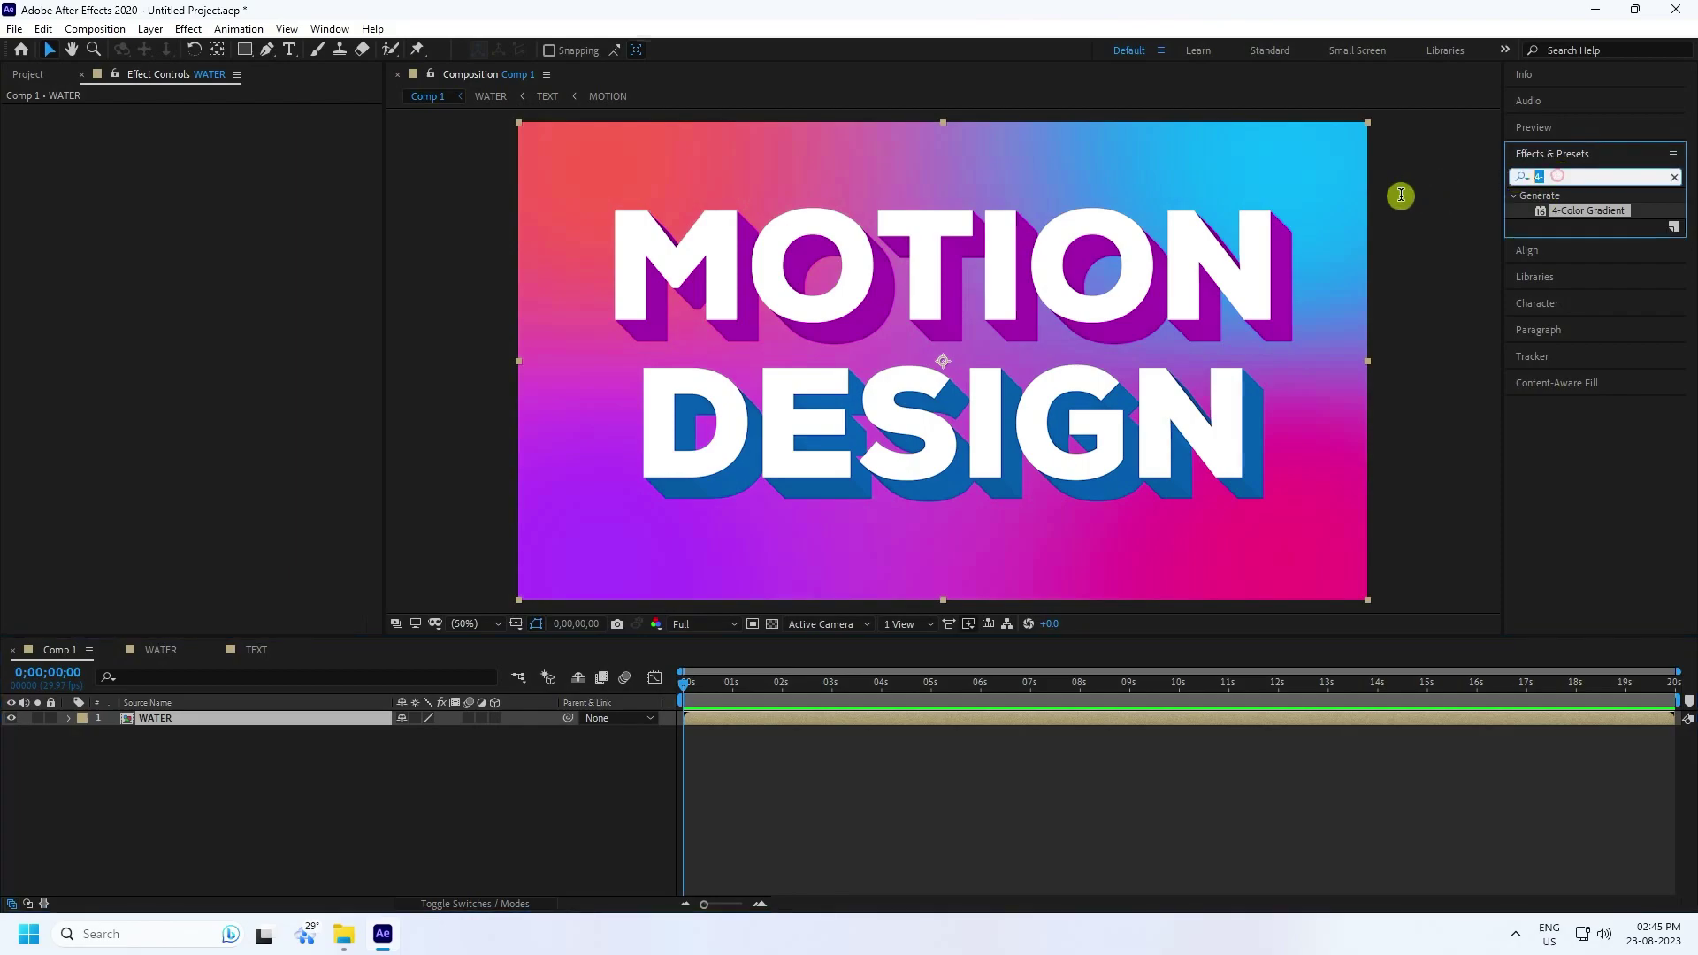
# Step: Apply CC Mr. Mercury to the WATER layer and preview the blobs at about 4 seconds
pyautogui.write('cc mr')
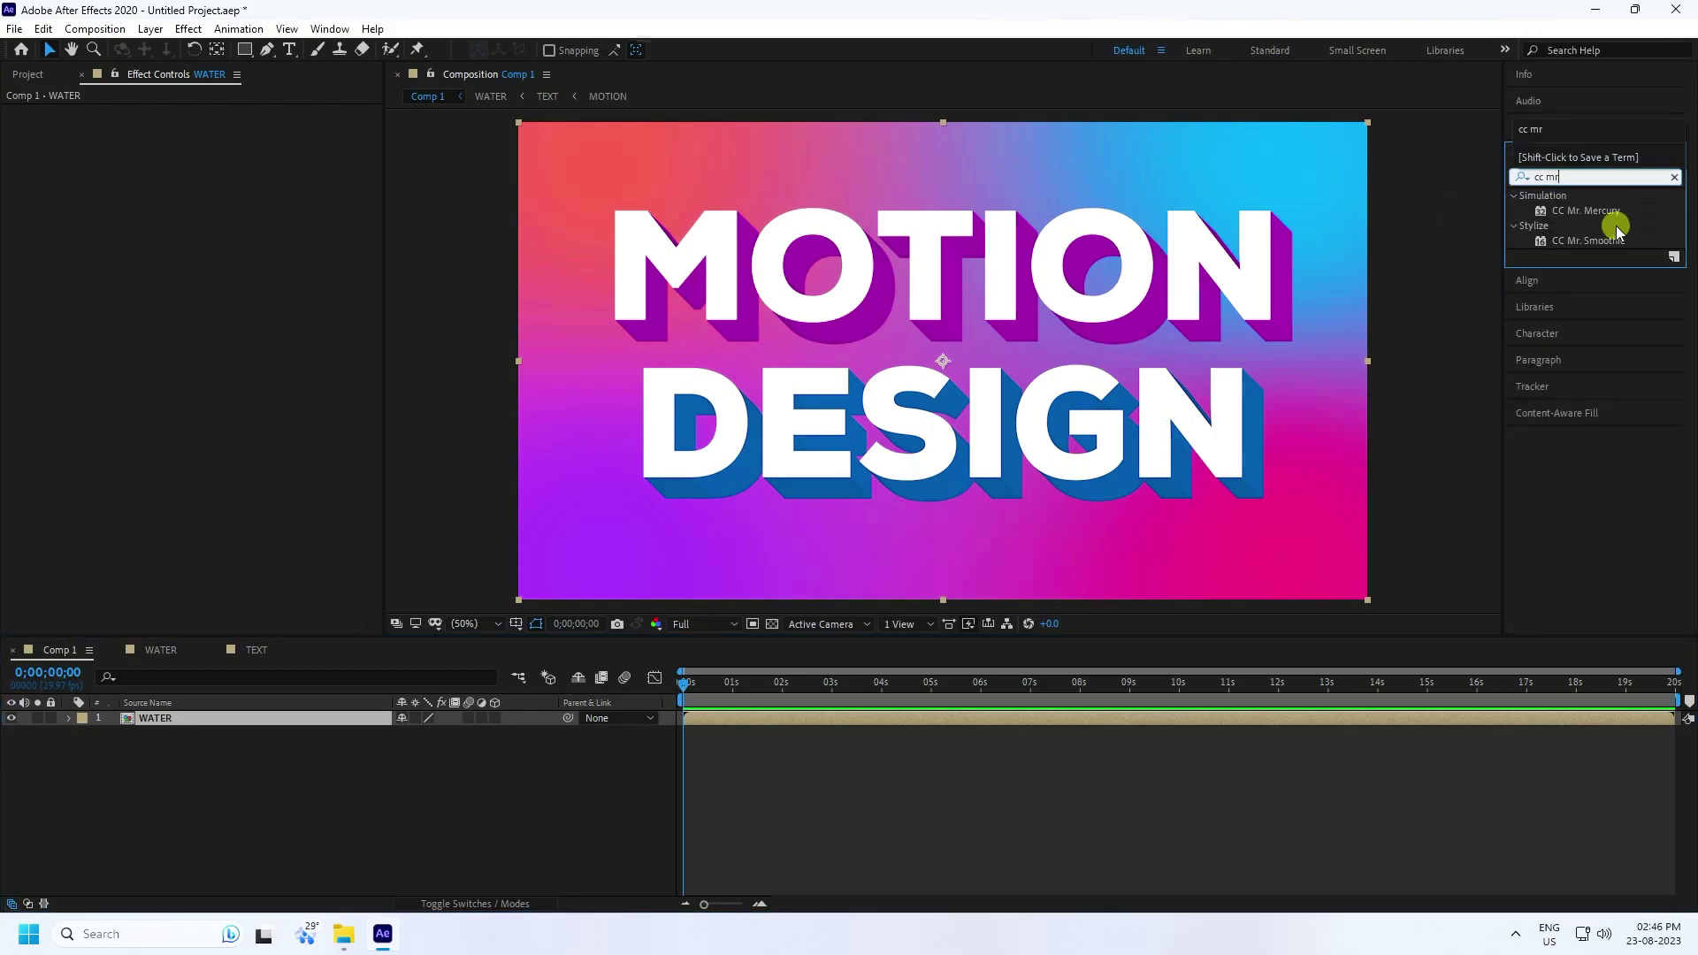
pyautogui.click(1586, 211)
pyautogui.moveTo(1597, 210); pyautogui.dragTo(241, 724)
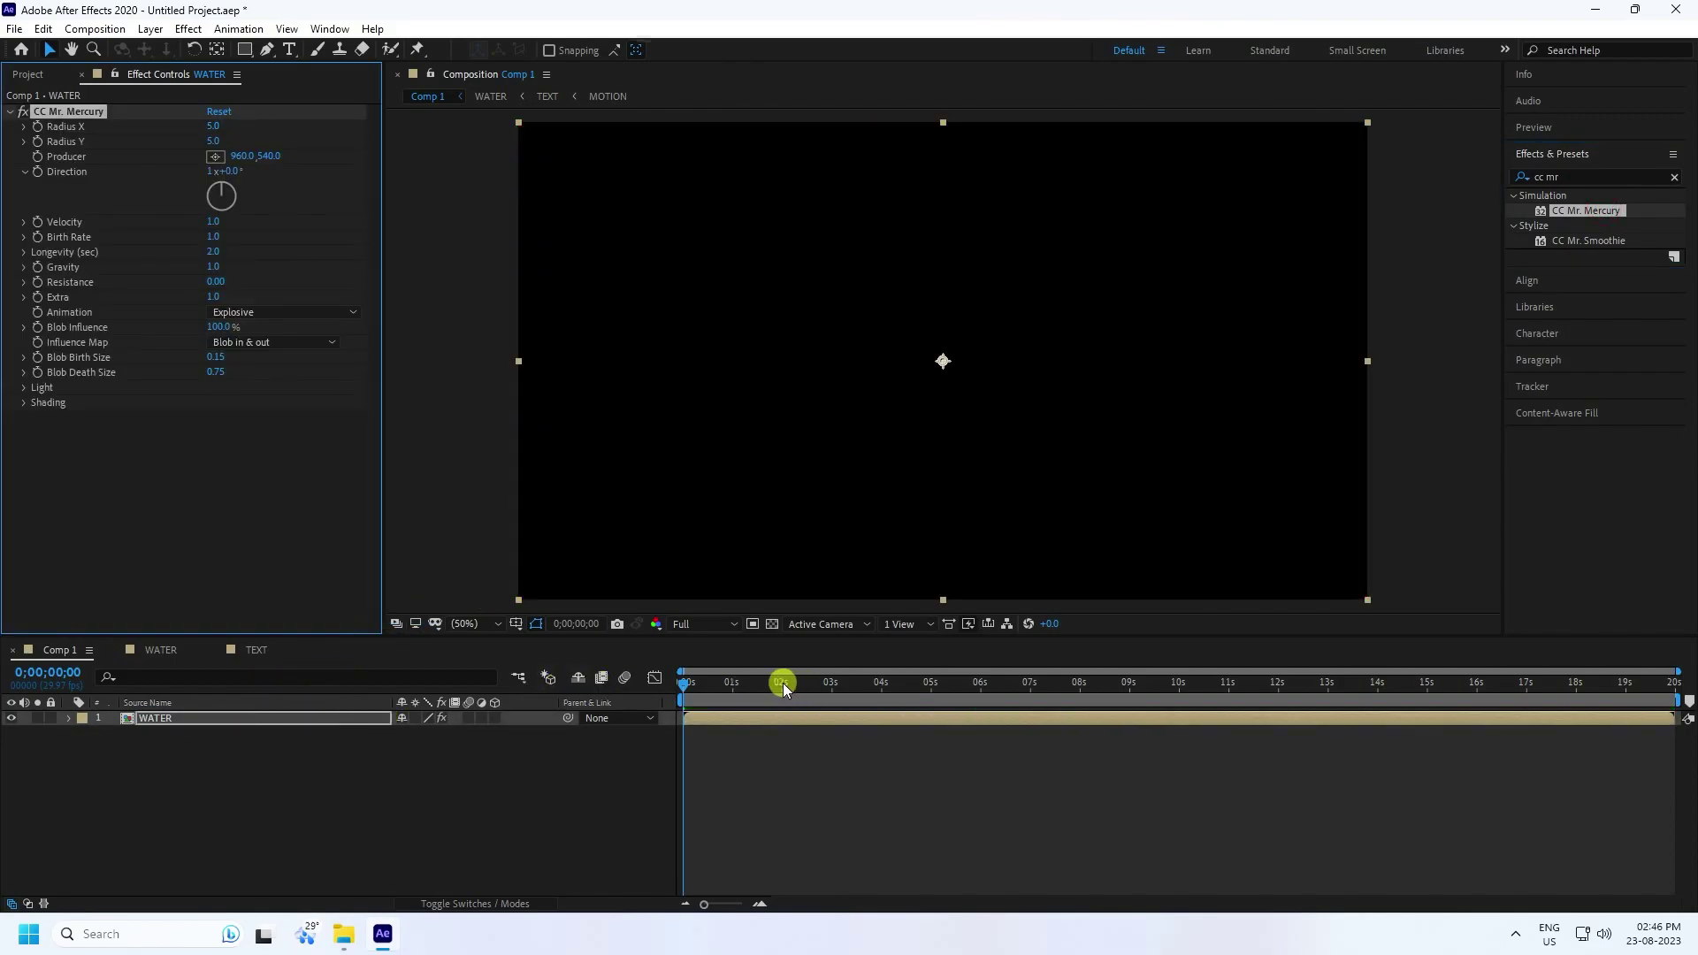
pyautogui.press('space')
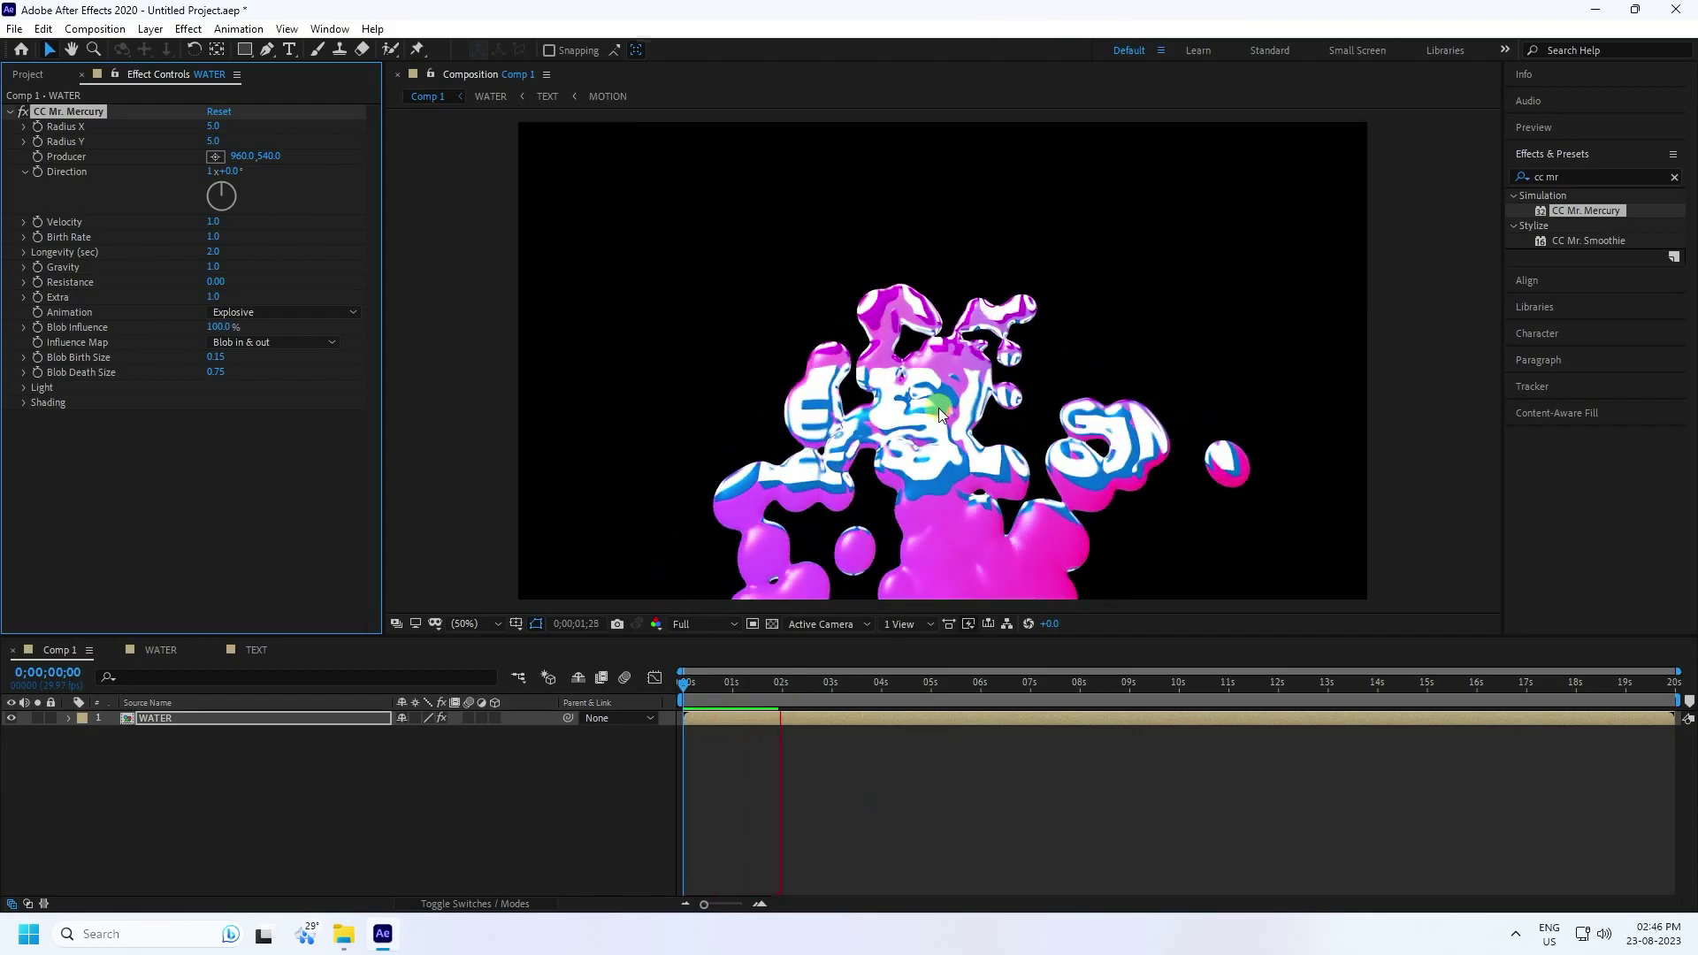
pyautogui.moveTo(874, 685); pyautogui.dragTo(918, 684)
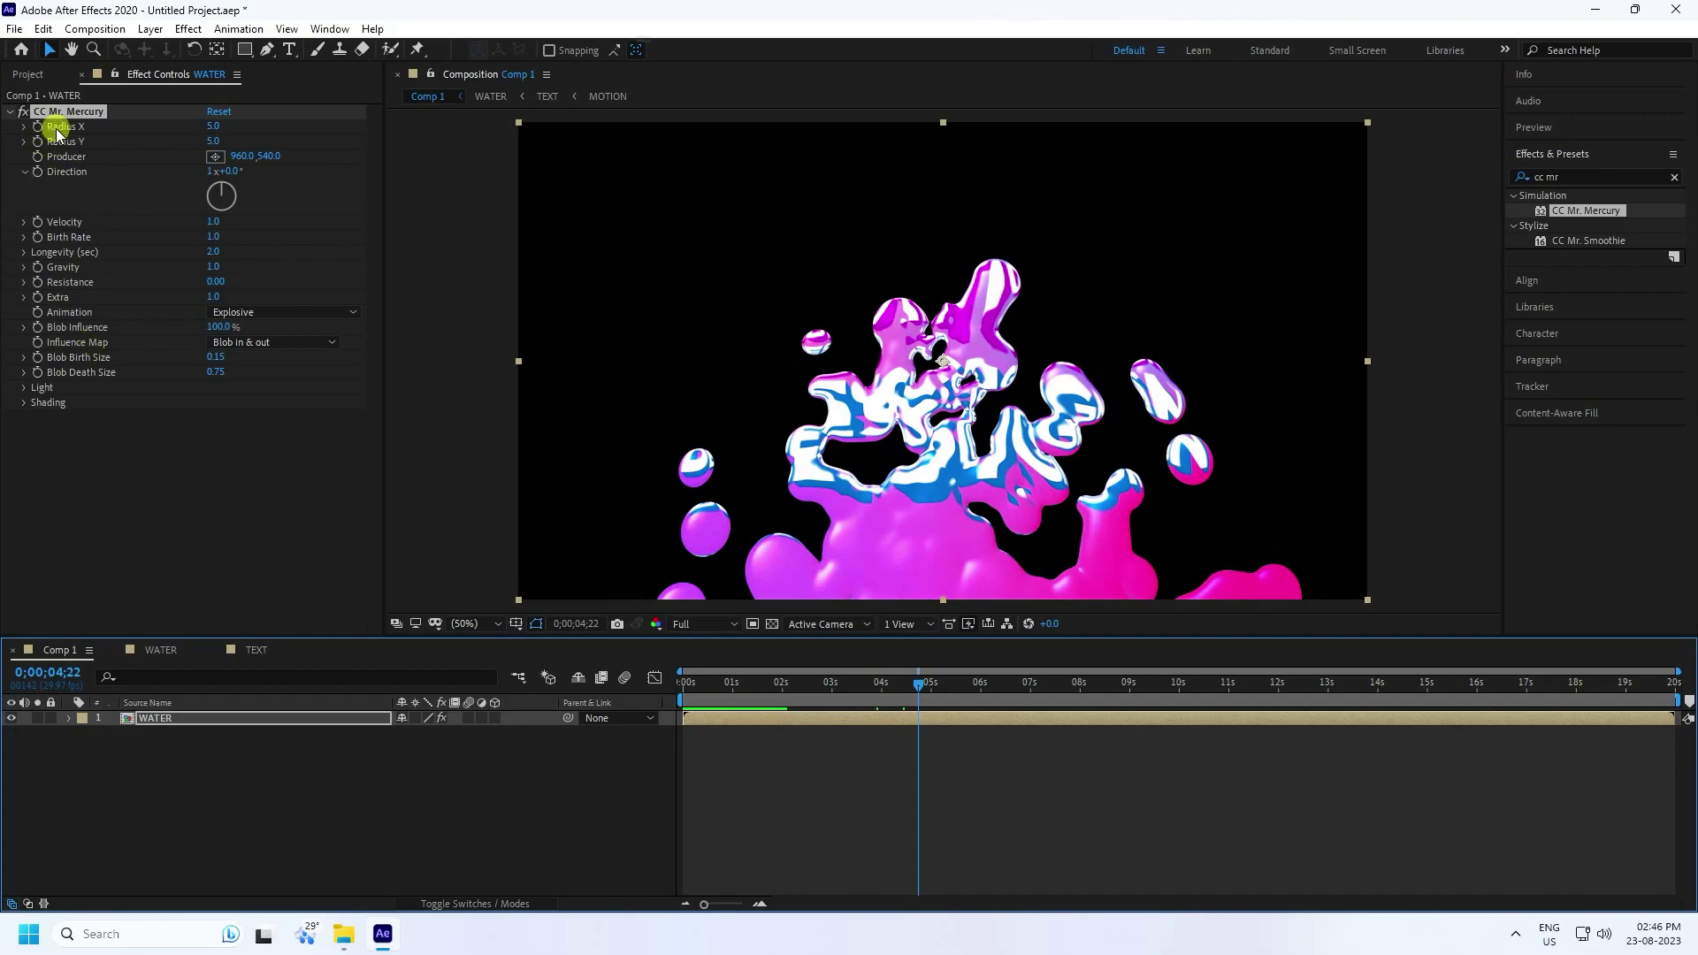
pyautogui.click(364, 158)
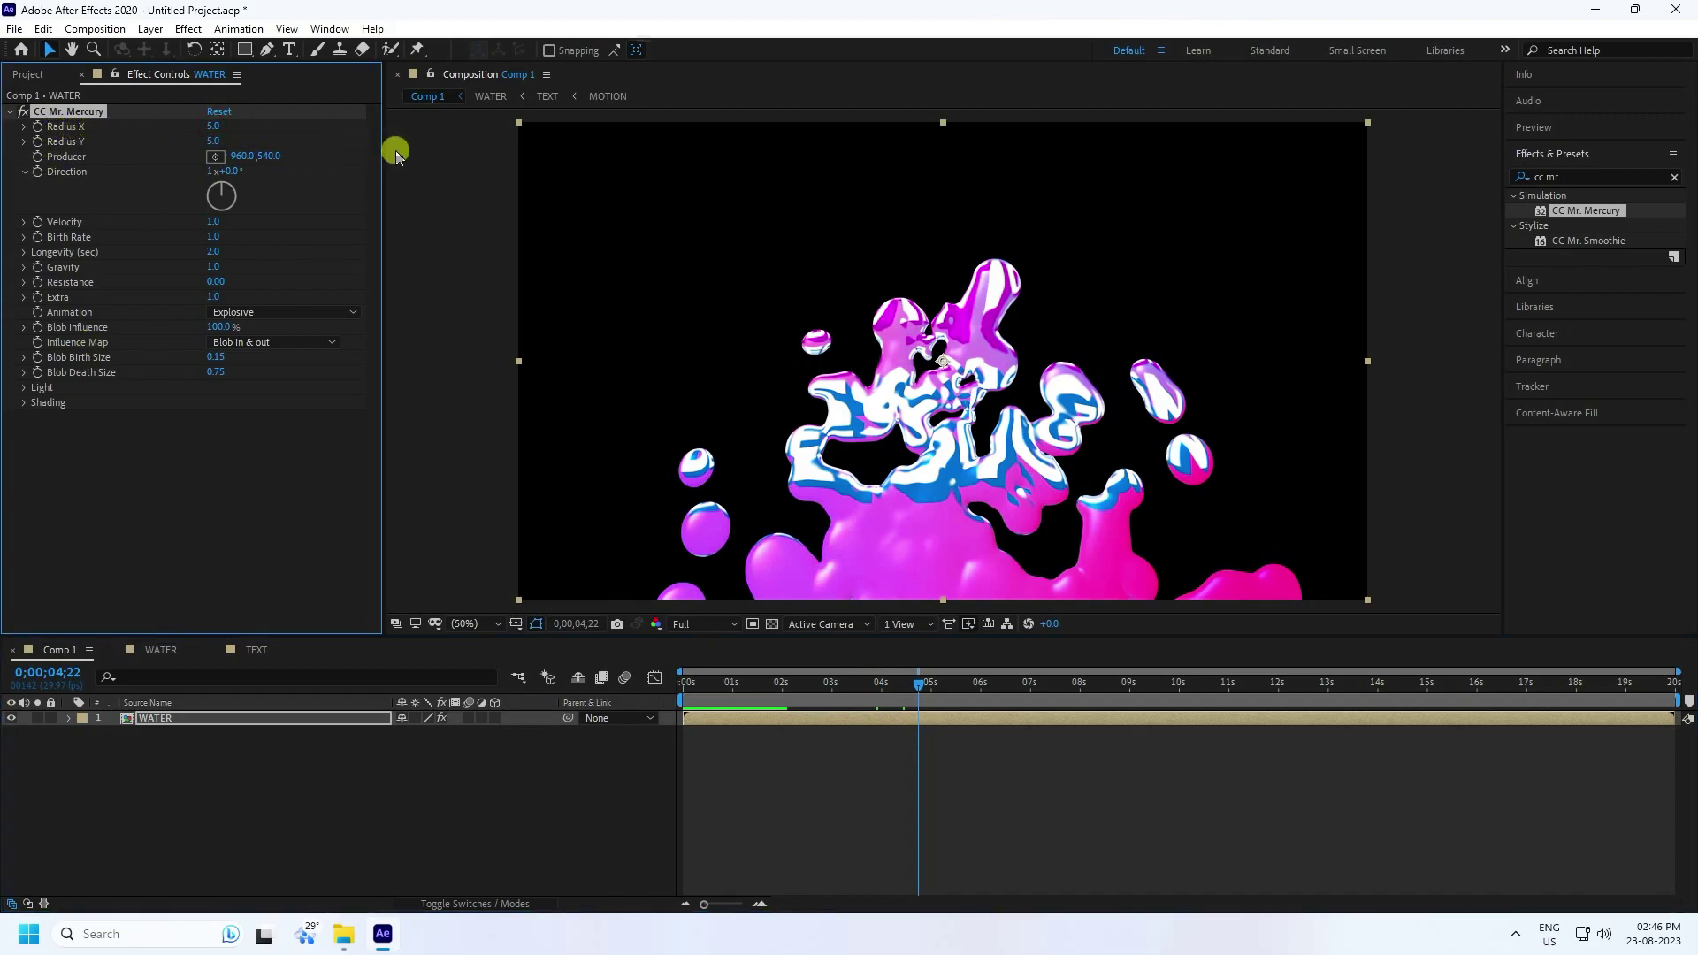
# Step: Set CC Mr. Mercury Radius X and Y to 400 and Birth Rate to 0.5
pyautogui.click(215, 127)
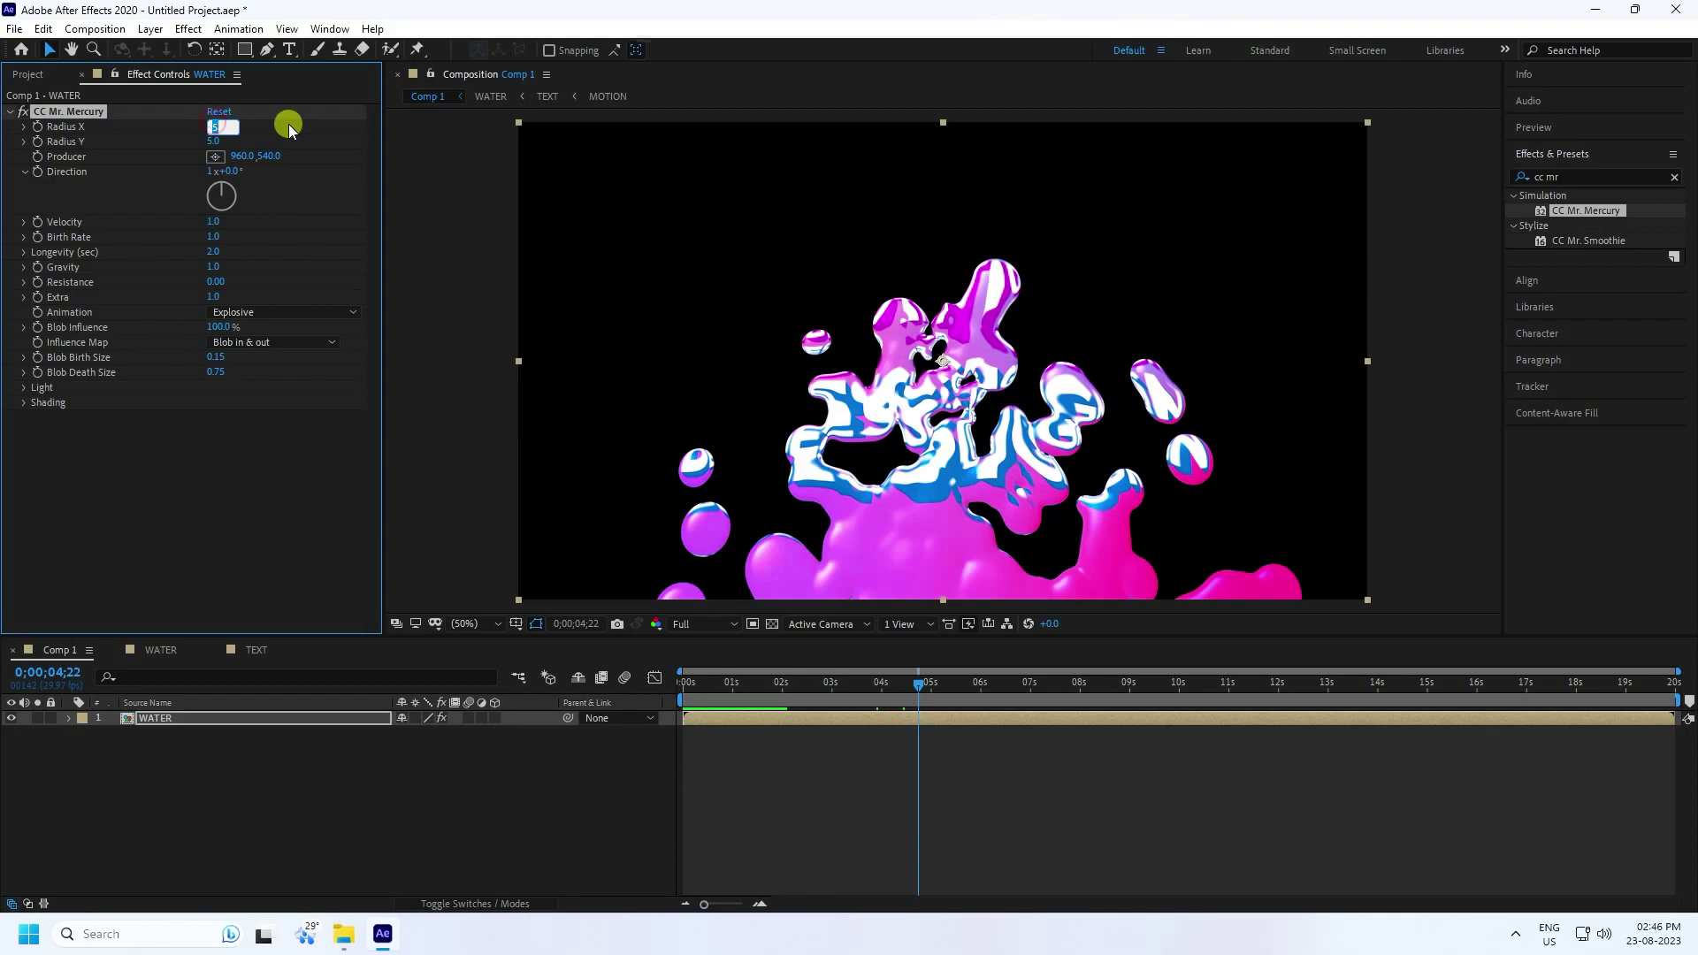
pyautogui.press('Tab')
pyautogui.write('40')
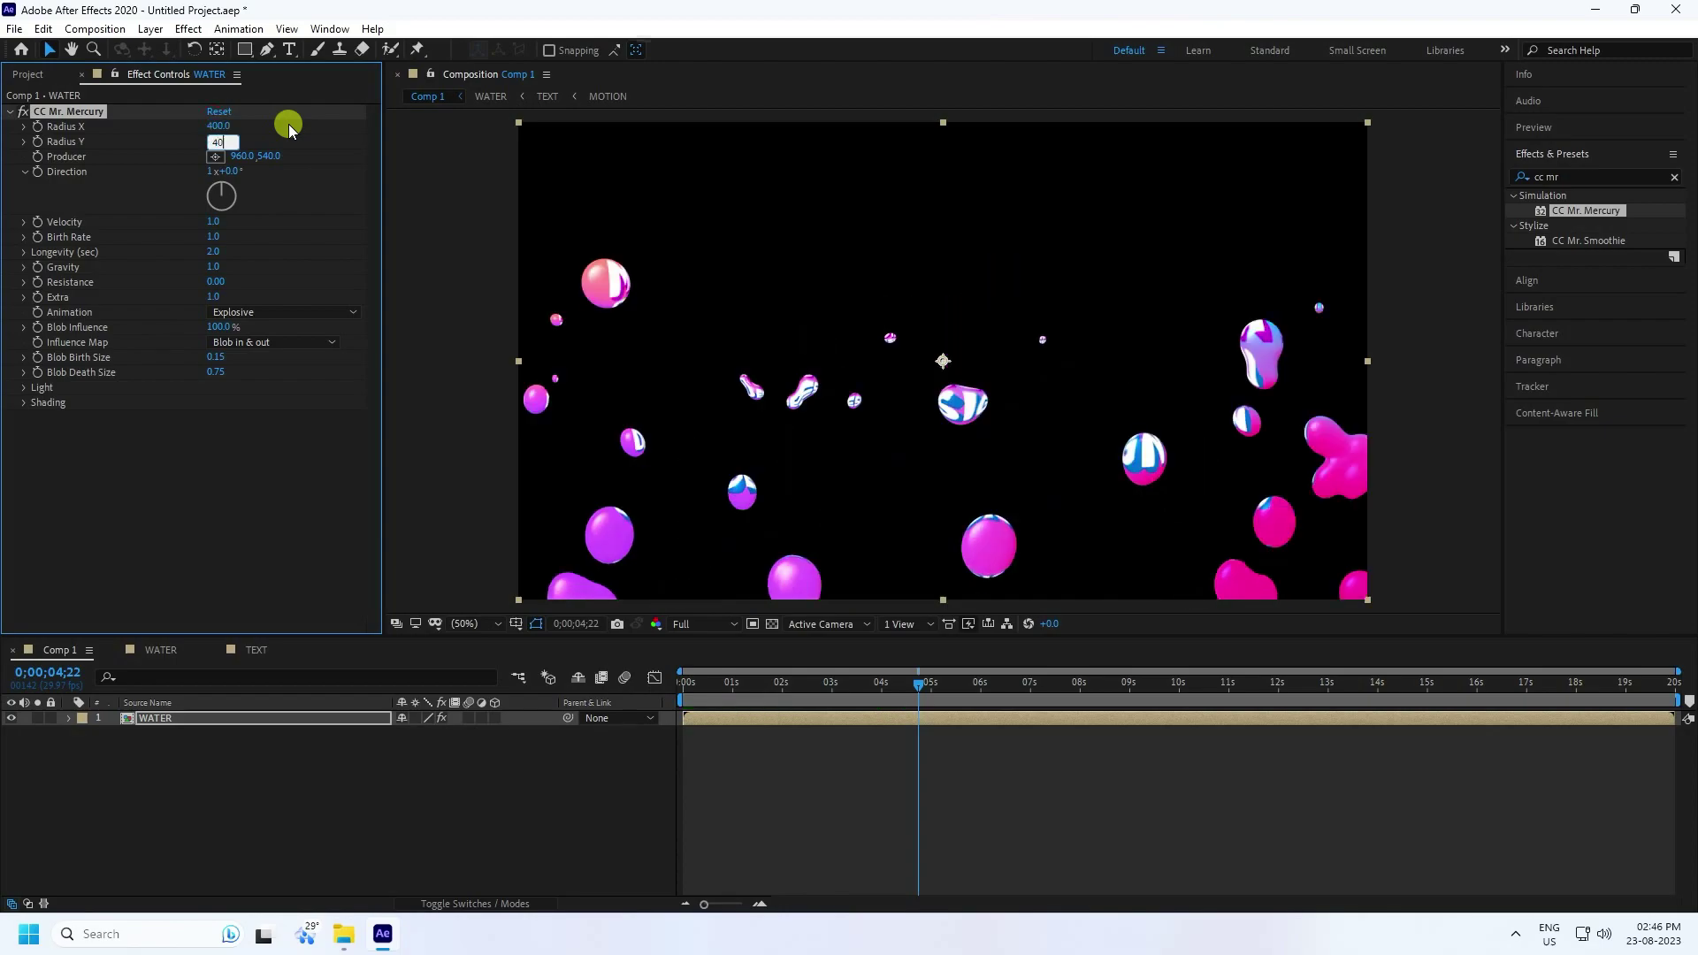
pyautogui.write('0')
pyautogui.press('Return')
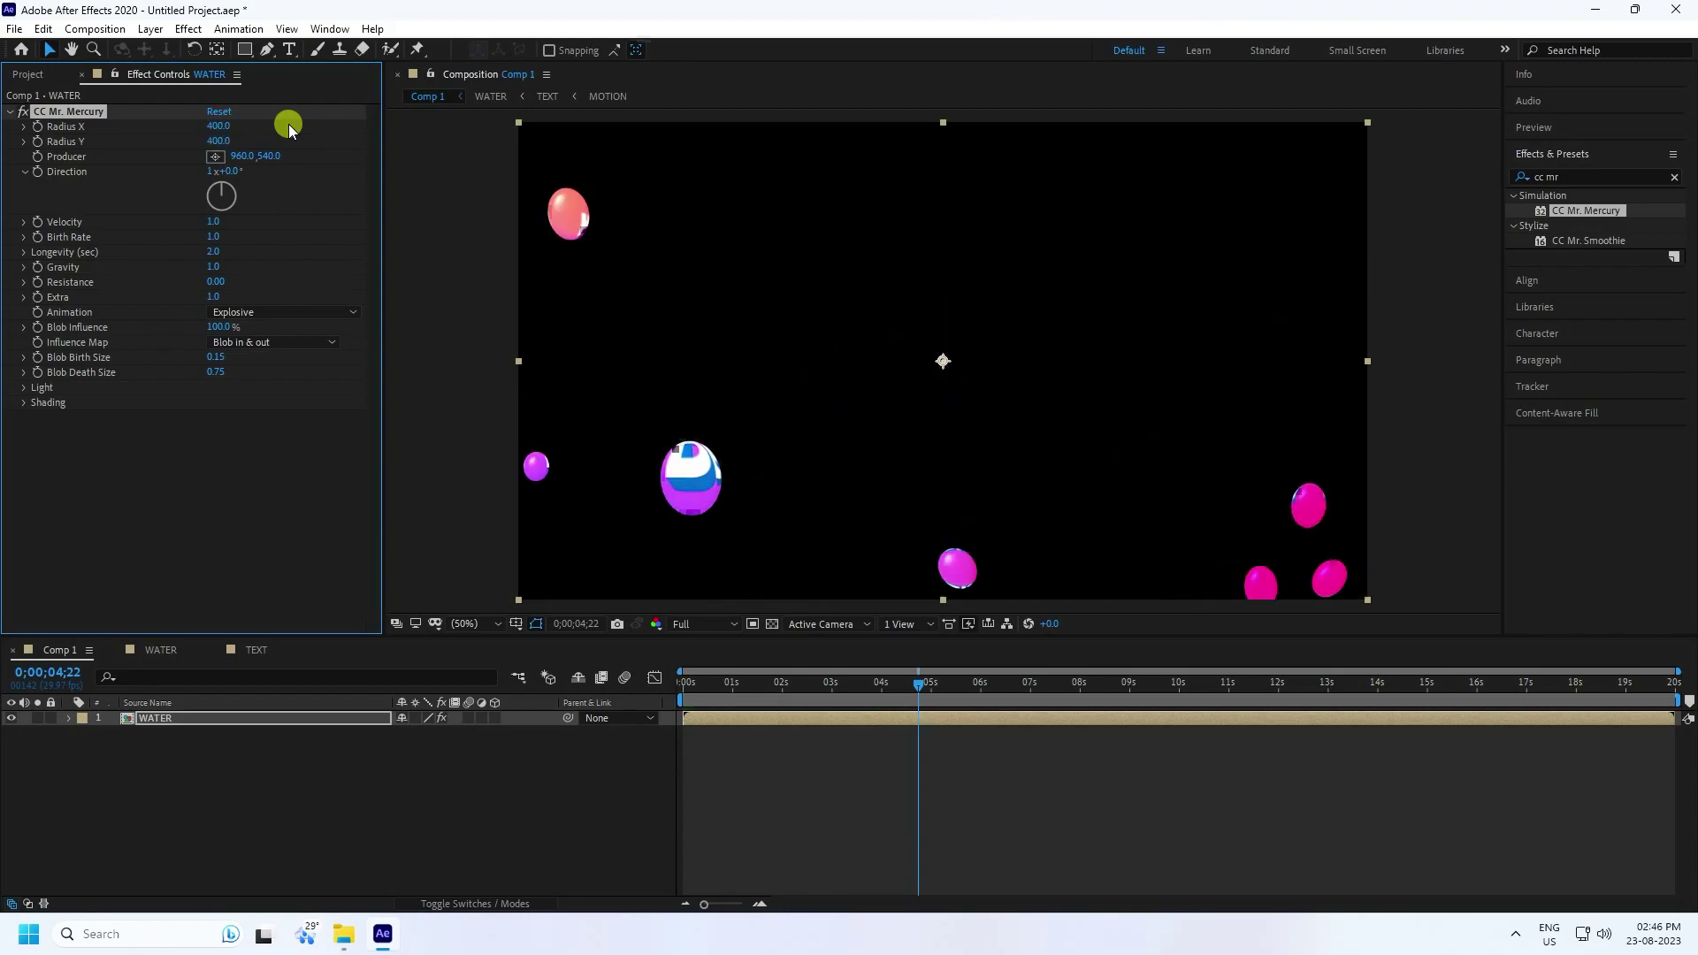
pyautogui.click(217, 221)
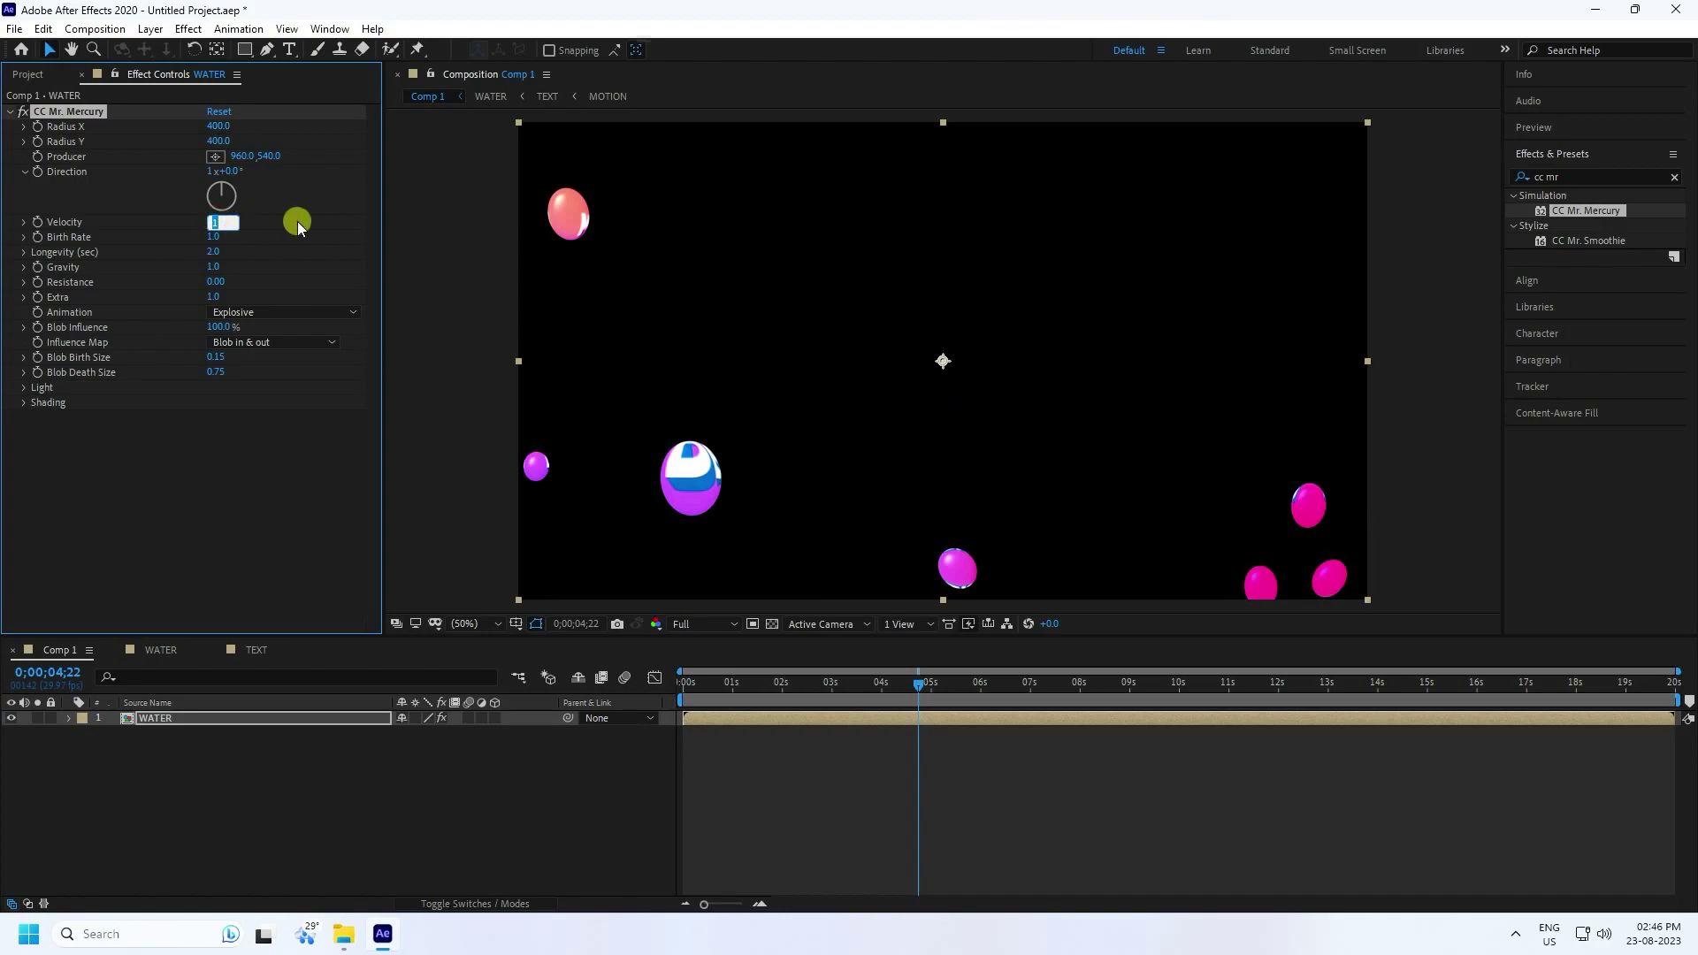
pyautogui.press('Tab')
pyautogui.write('0.5')
pyautogui.press('Return')
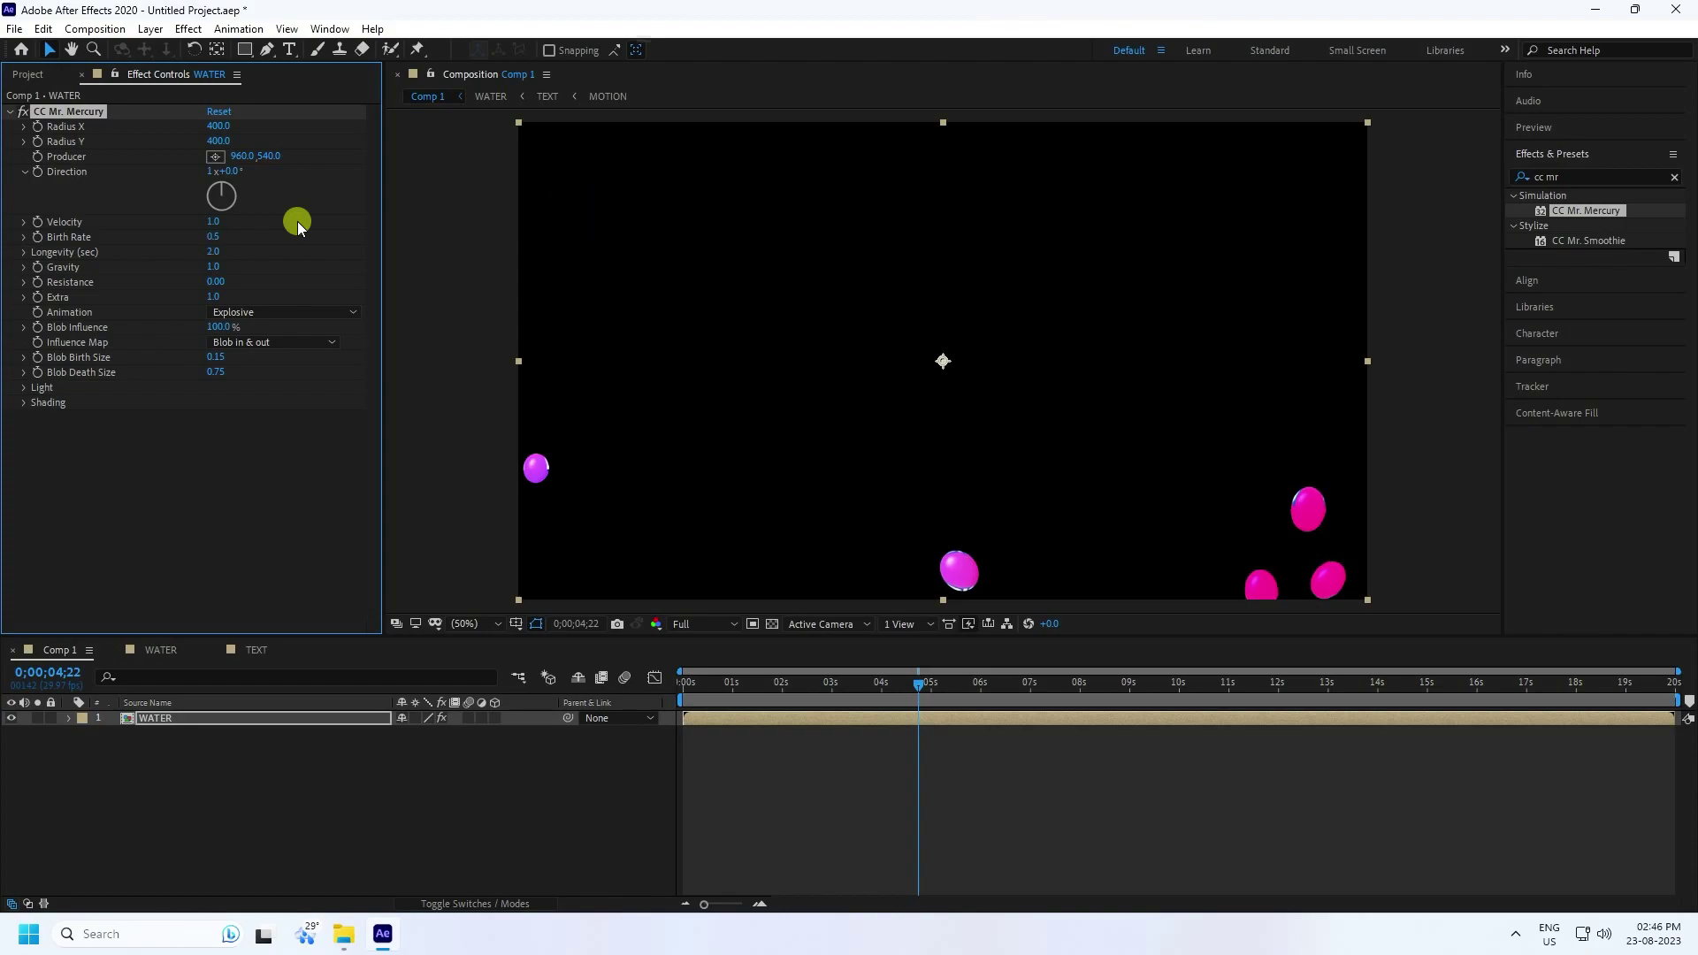
# Step: Set Longevity to 3.0, Gravity to 2.0 and Resistance to 2.00
pyautogui.click(212, 250)
pyautogui.write('3')
pyautogui.press('Return')
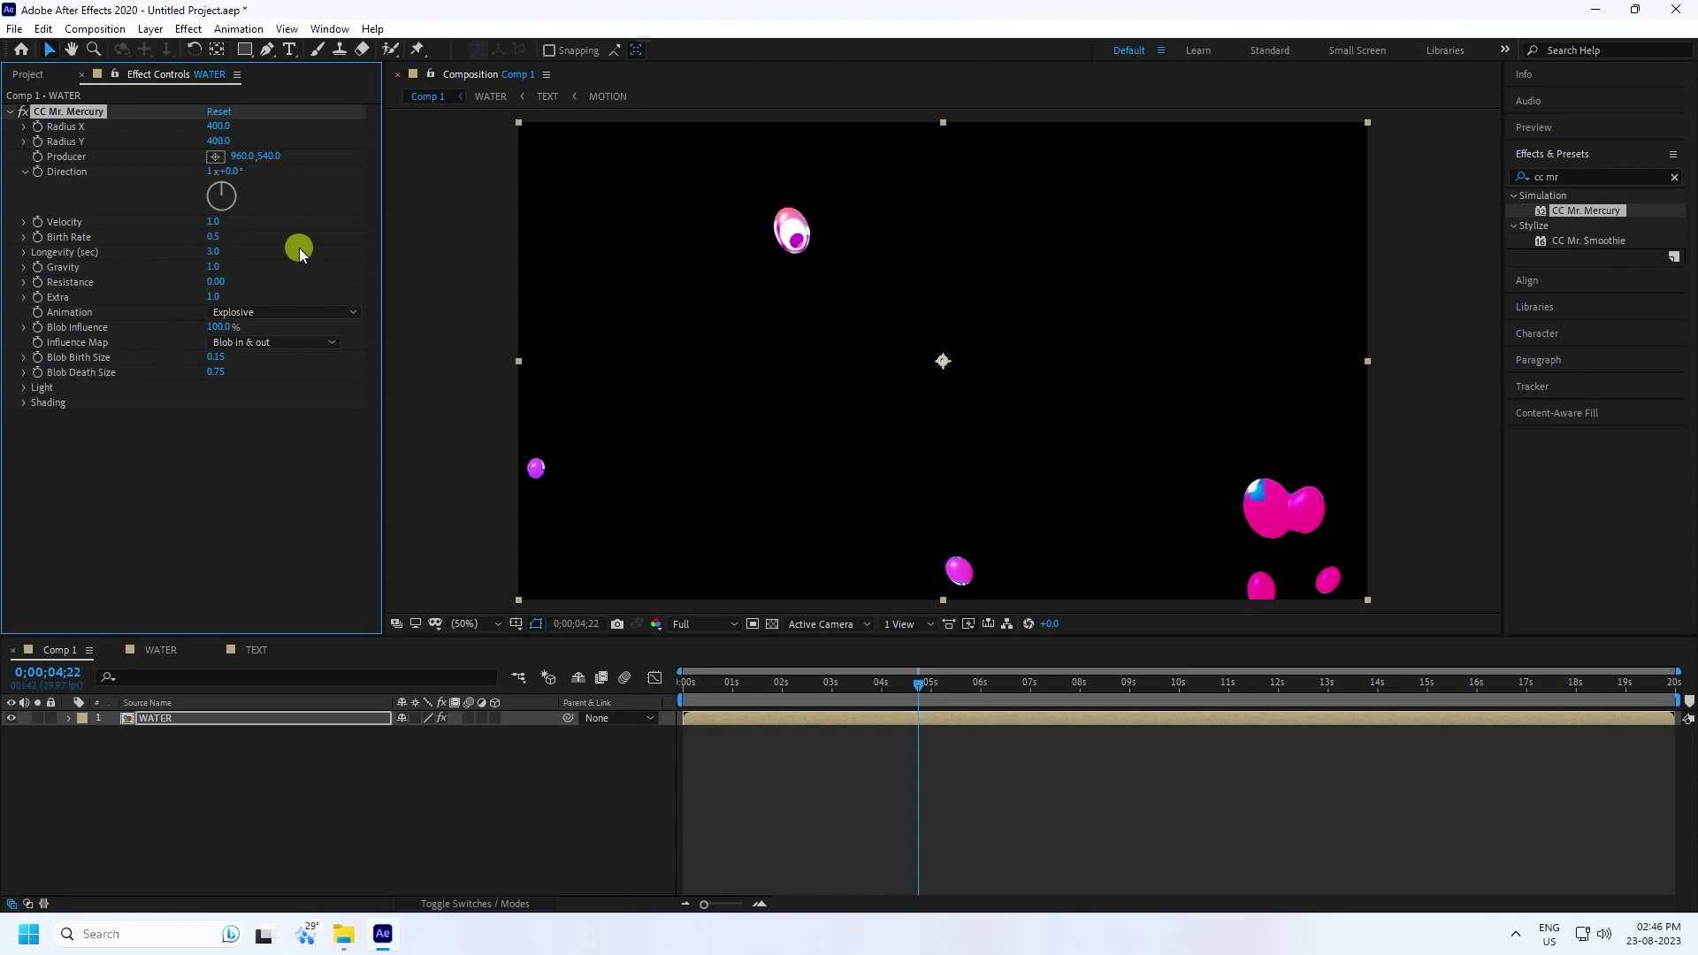
pyautogui.click(213, 269)
pyautogui.write('2')
pyautogui.press('Return')
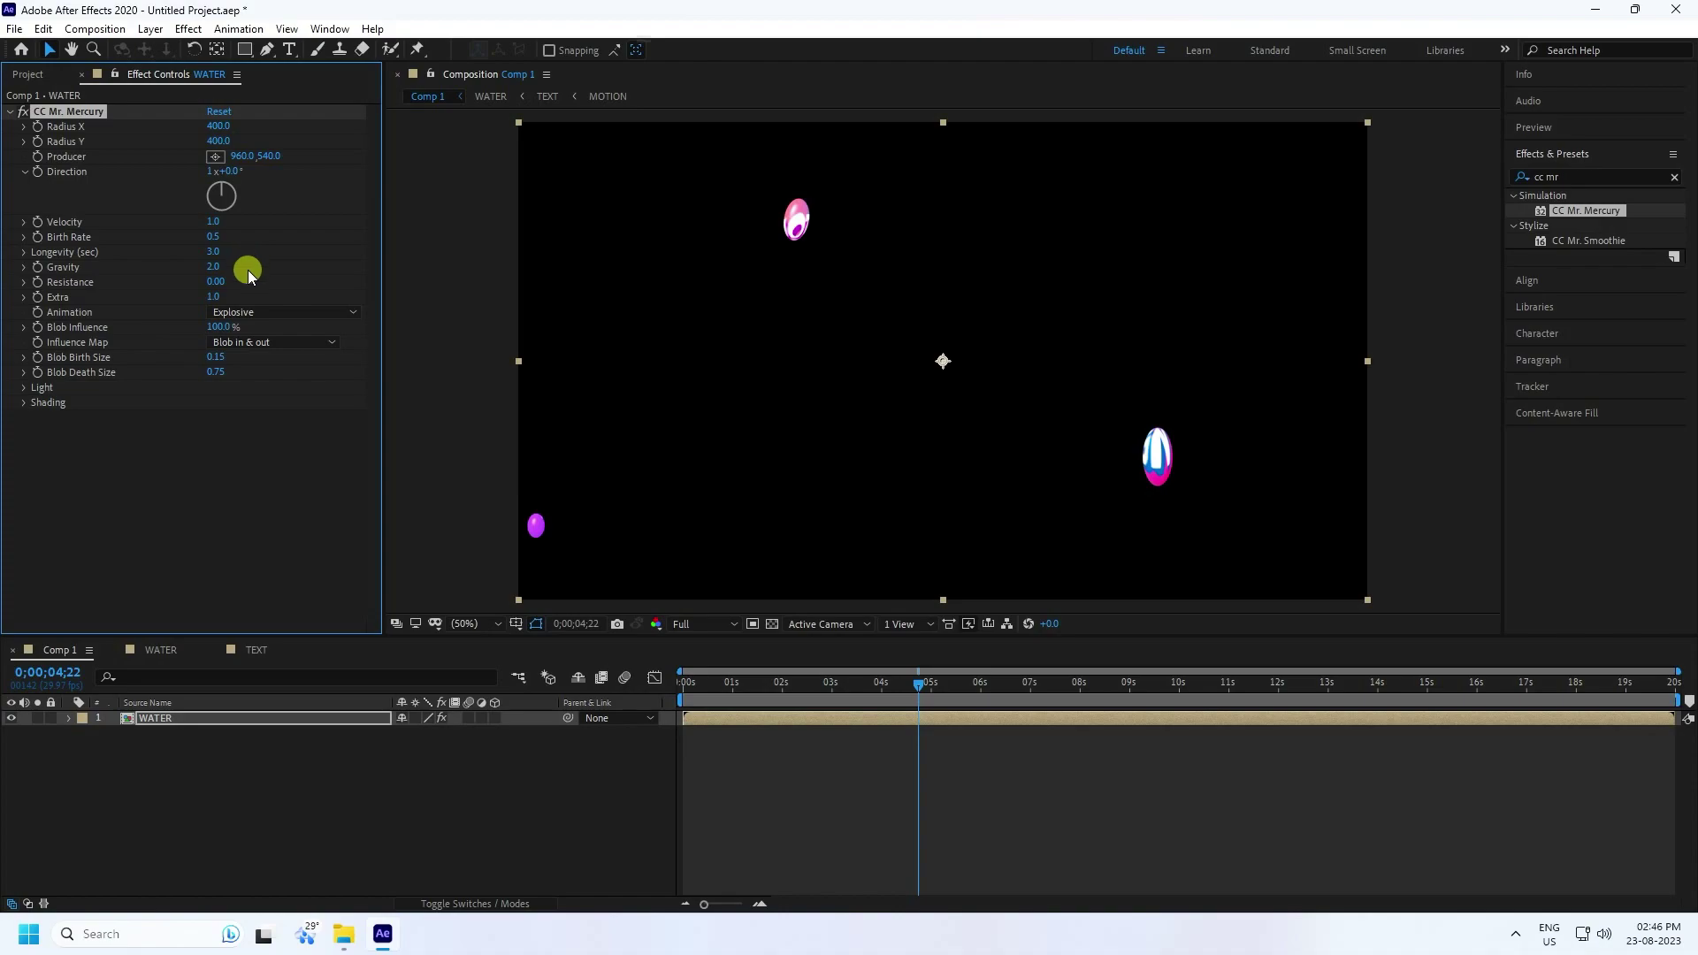
pyautogui.click(217, 283)
pyautogui.write('2')
pyautogui.press('Return')
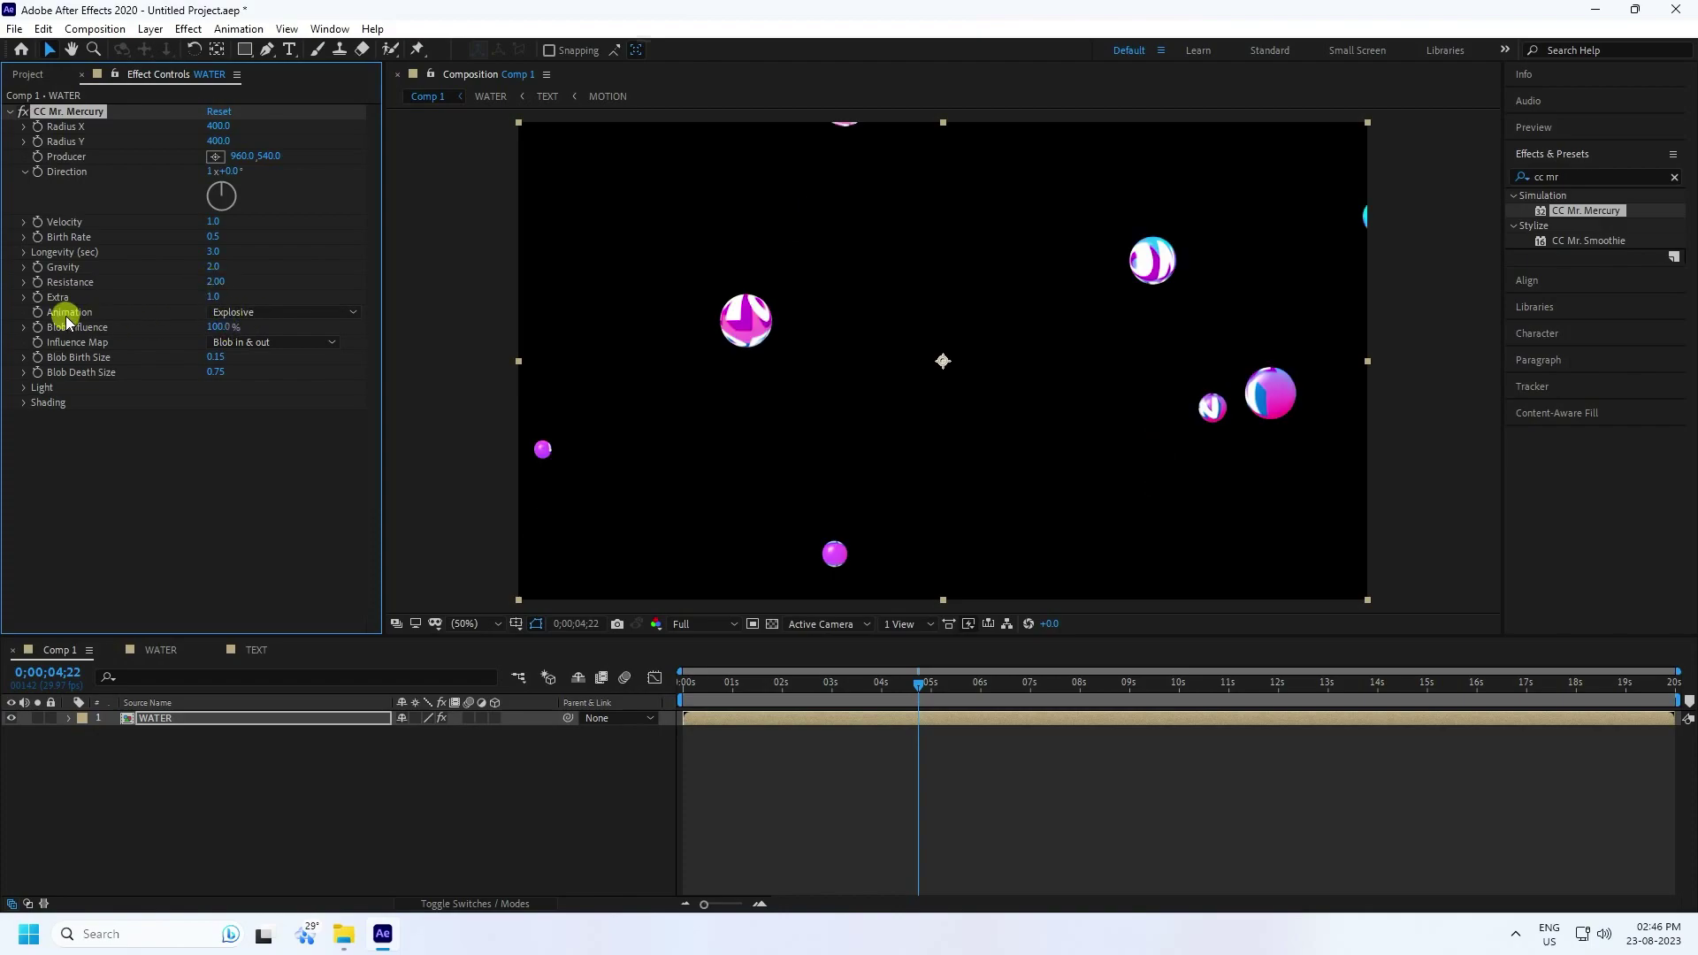
pyautogui.click(257, 312)
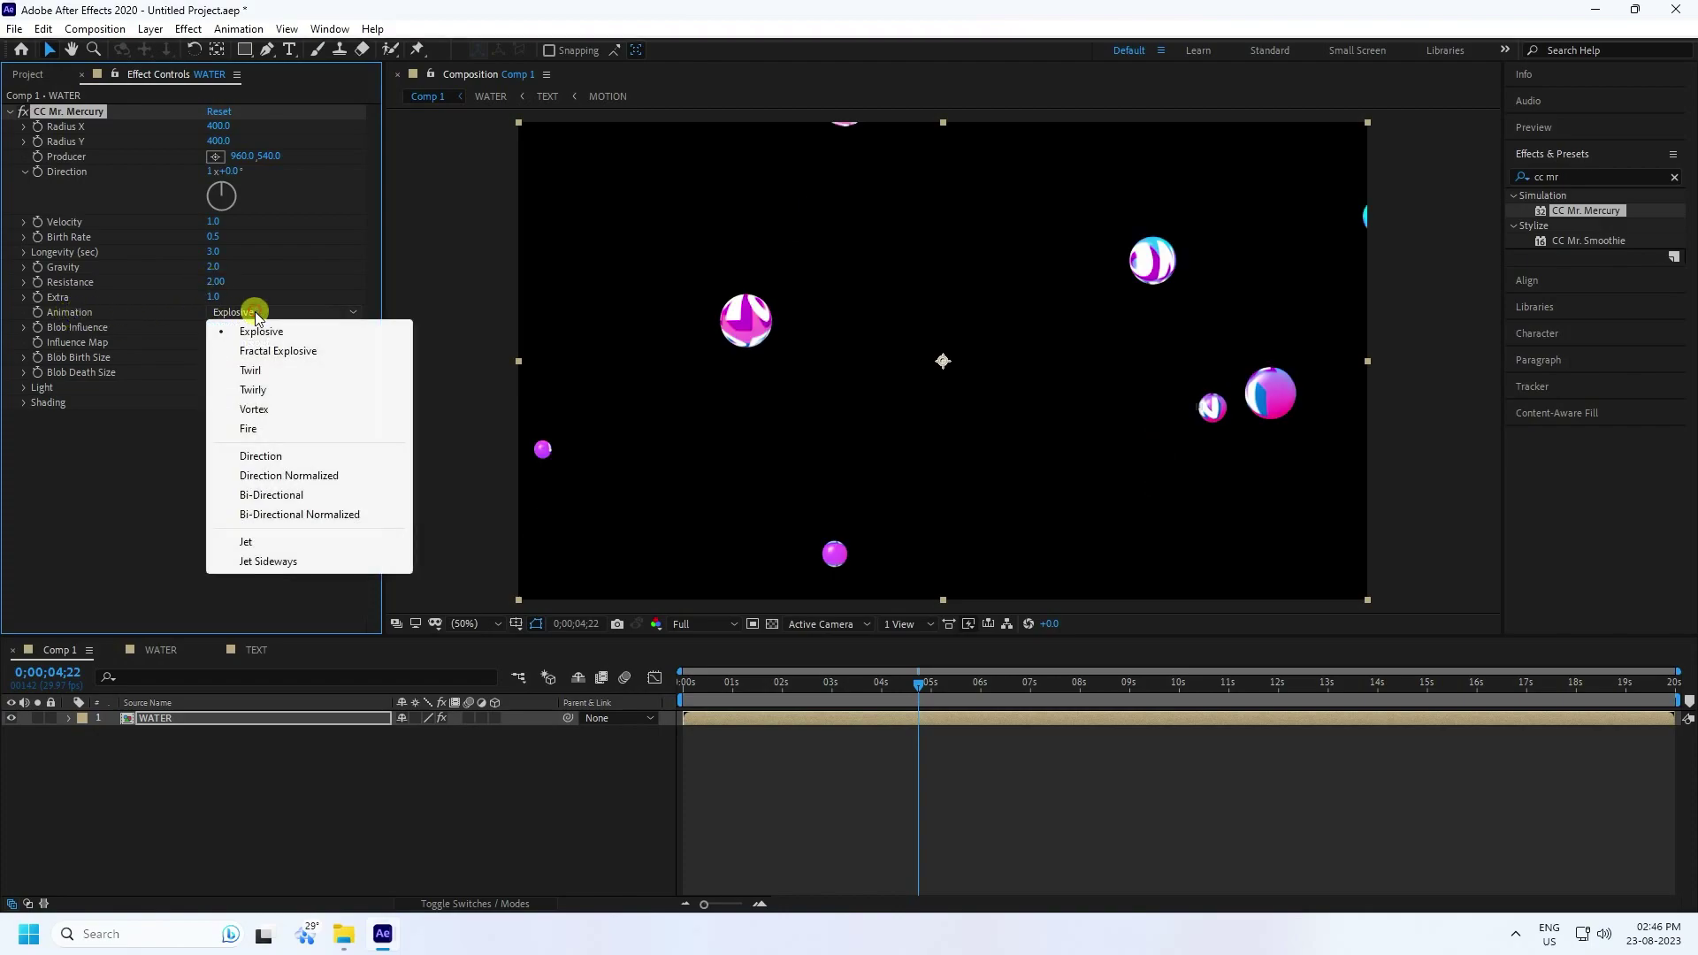
# Step: Switch the Mercury animation to Twirly with Blob Birth Size 4.50 and Blob Death Size 1.00
pyautogui.click(272, 391)
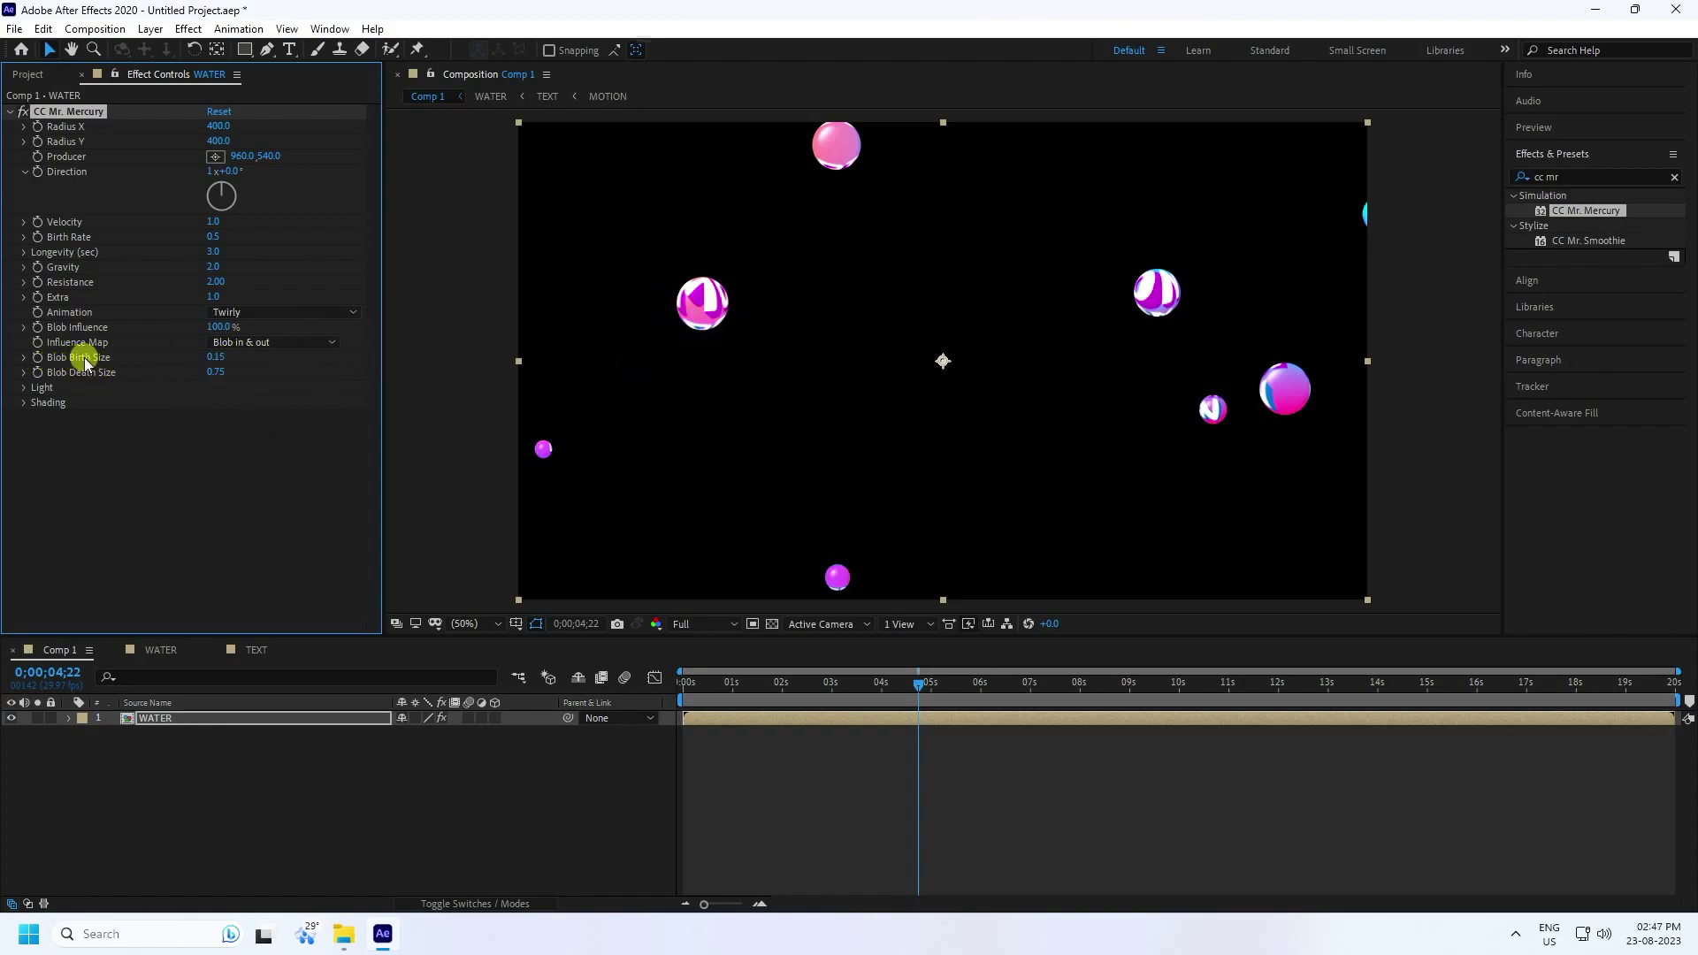
pyautogui.moveTo(224, 356); pyautogui.dragTo(618, 360)
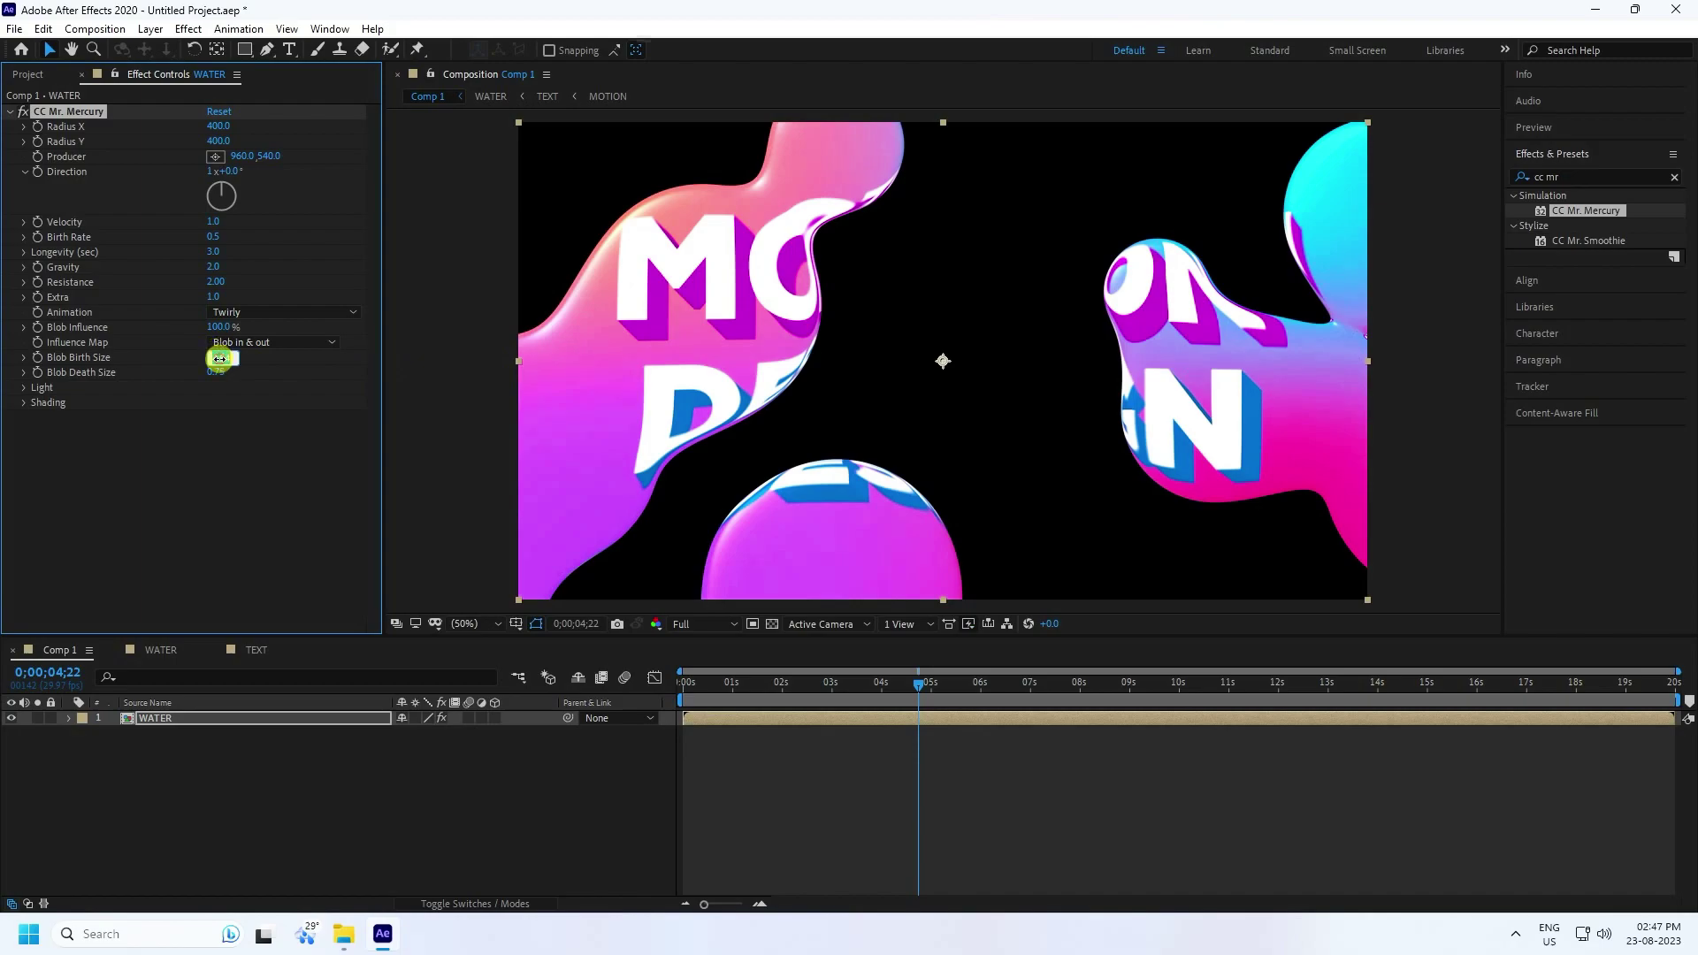
pyautogui.press('Return')
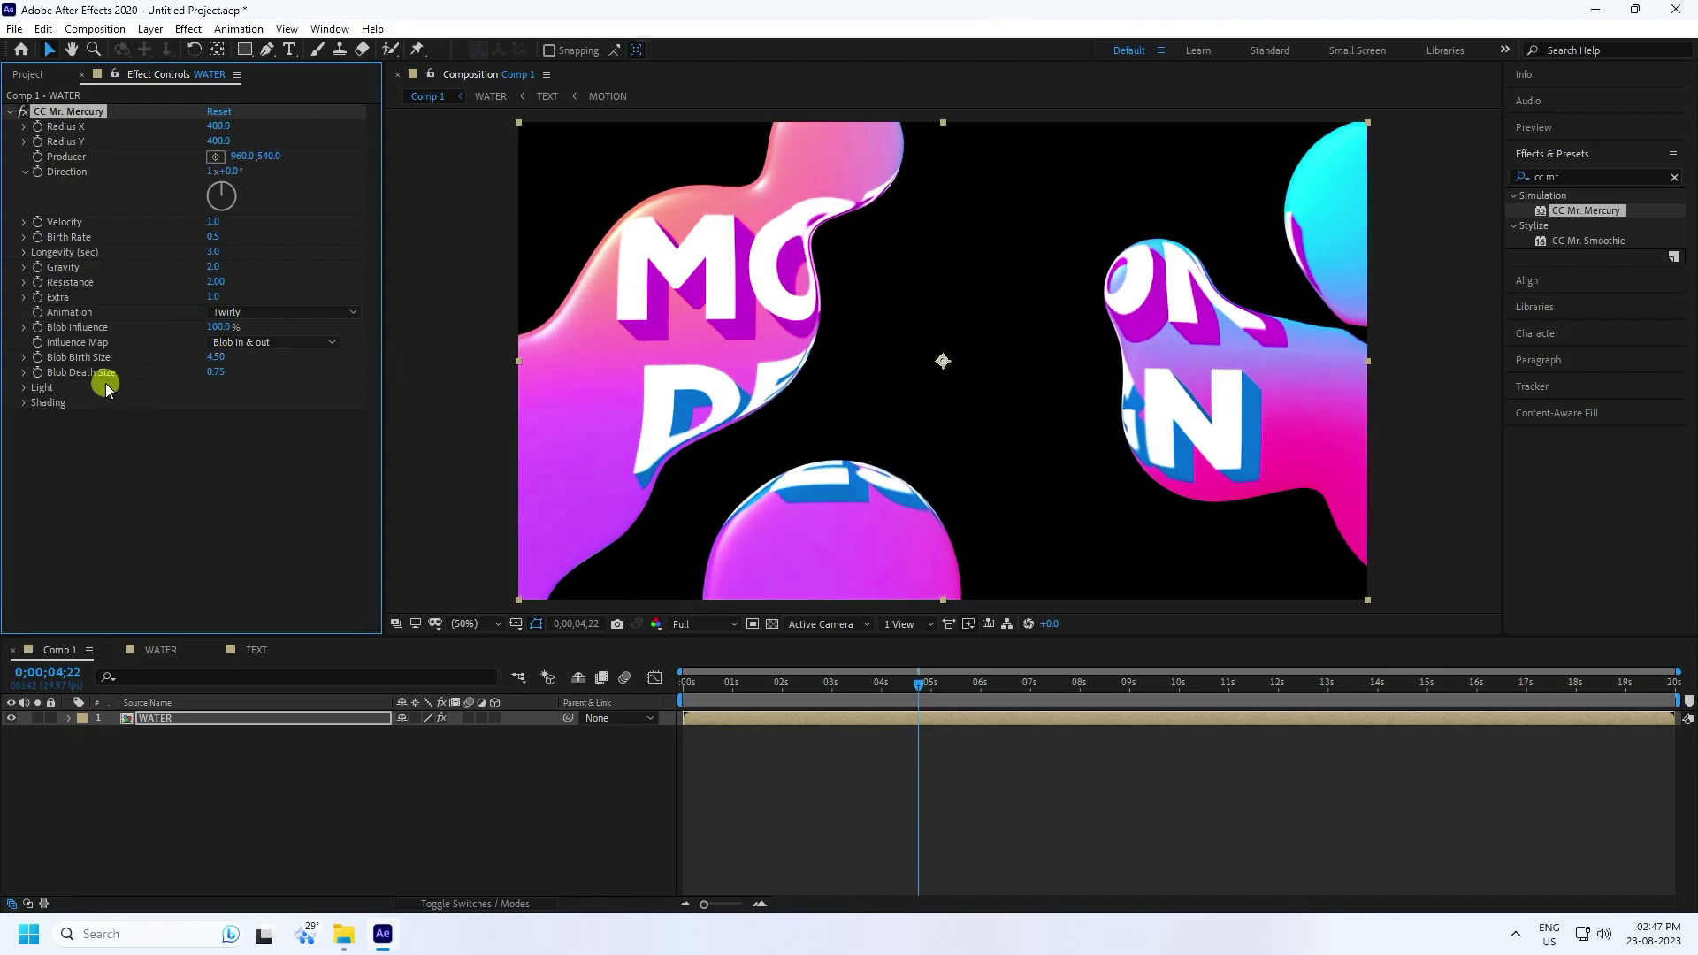
pyautogui.write('1')
pyautogui.press('Return')
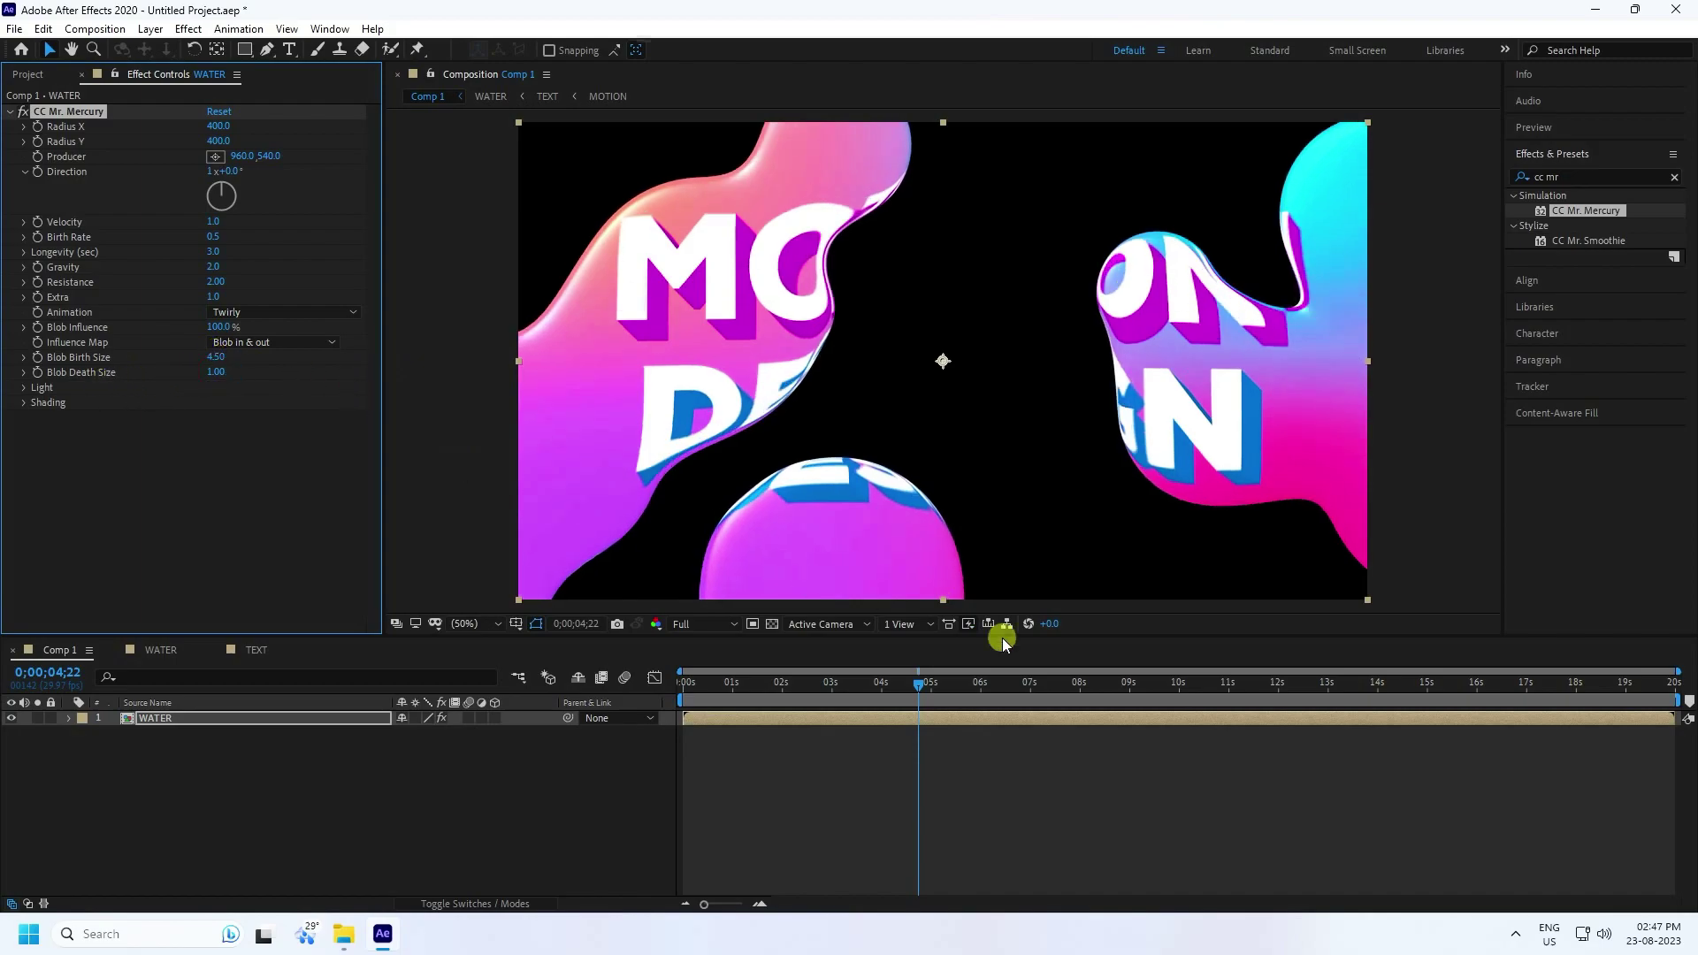
pyautogui.moveTo(940, 682); pyautogui.dragTo(498, 680)
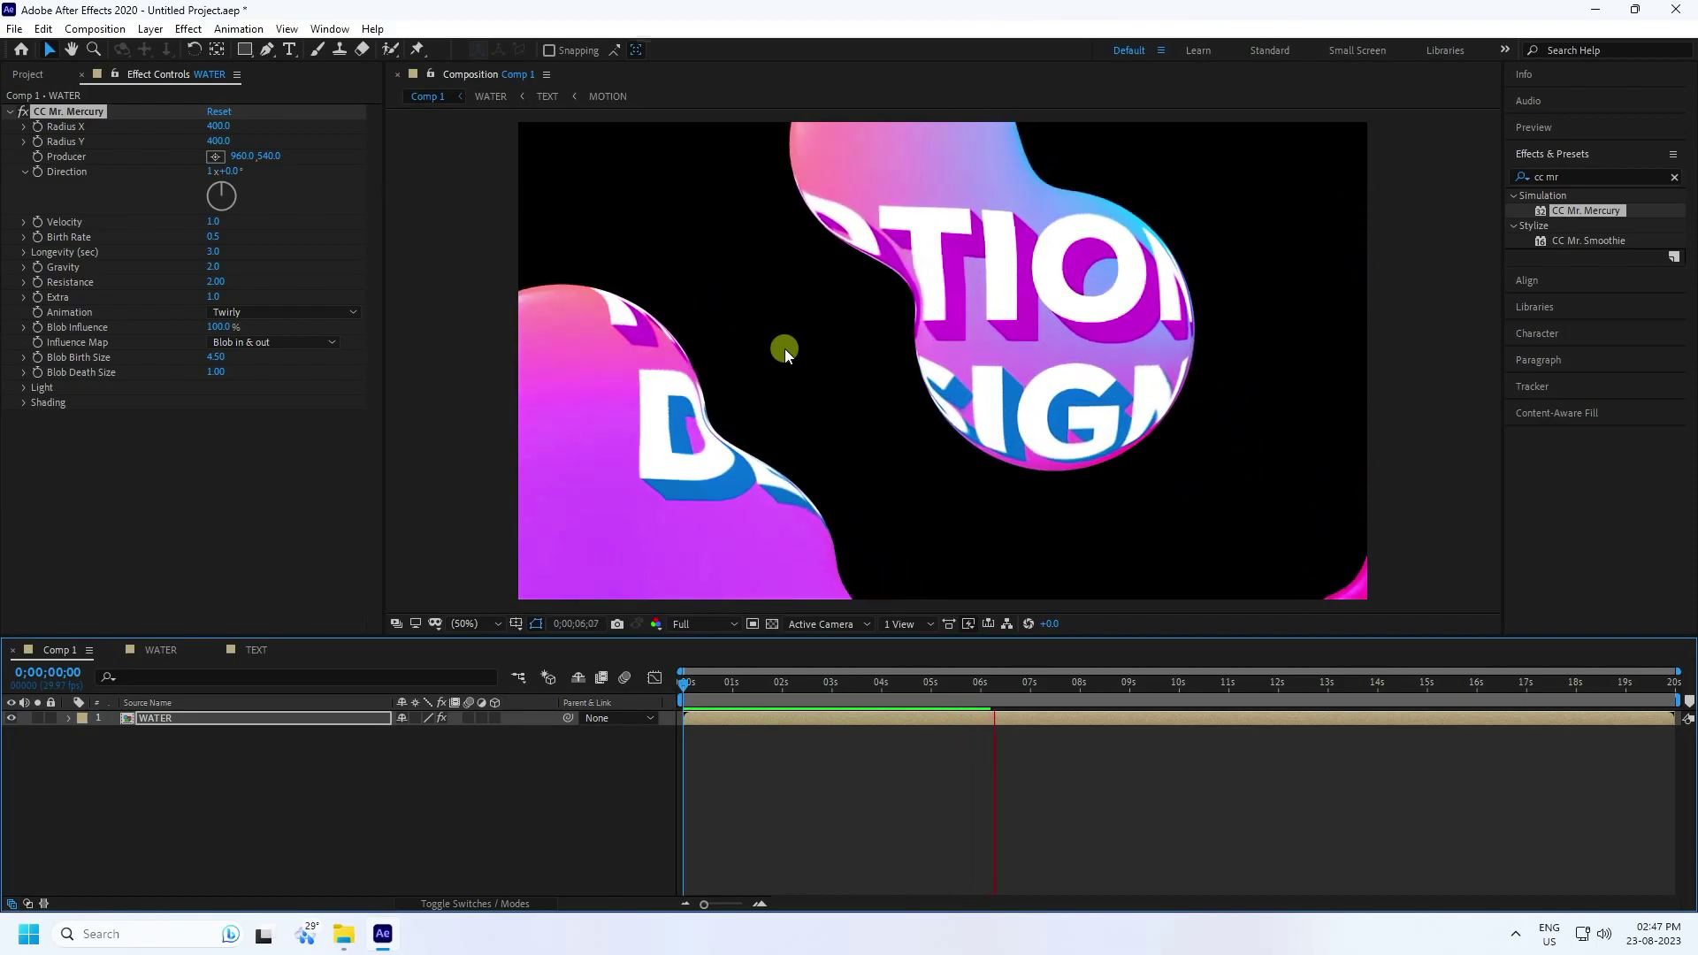
pyautogui.click(46, 75)
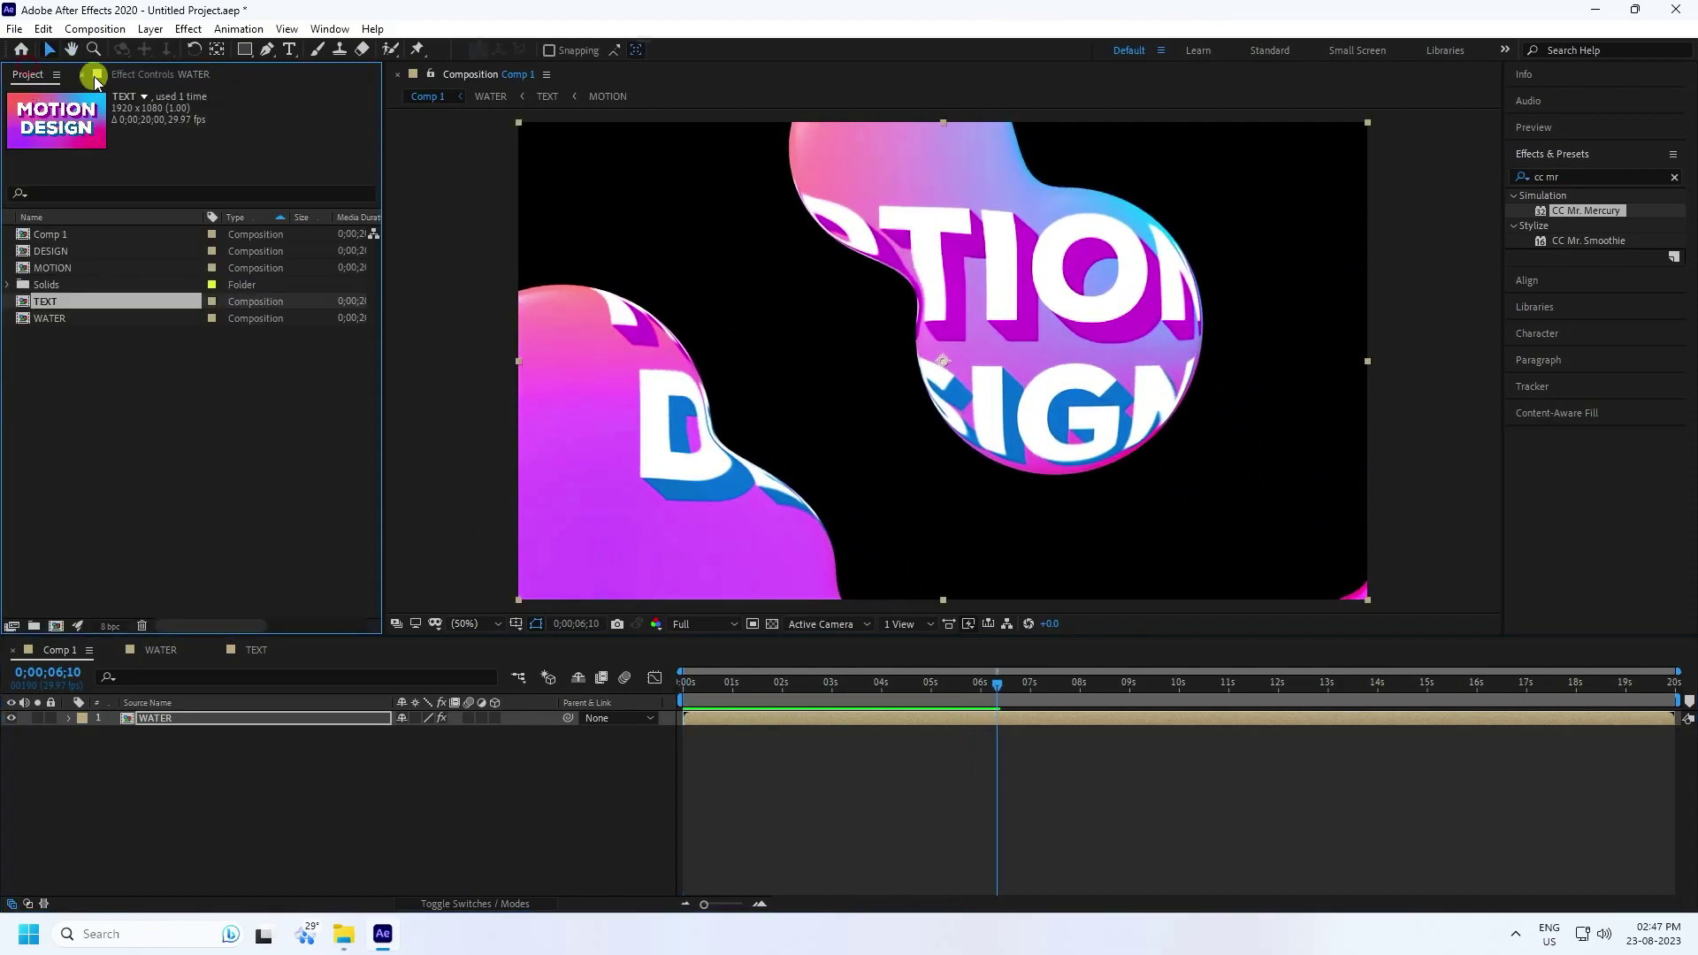
# Step: Add the TEXT comp to Comp 1 below WATER and return the playhead to 0
pyautogui.moveTo(50, 304); pyautogui.dragTo(146, 762)
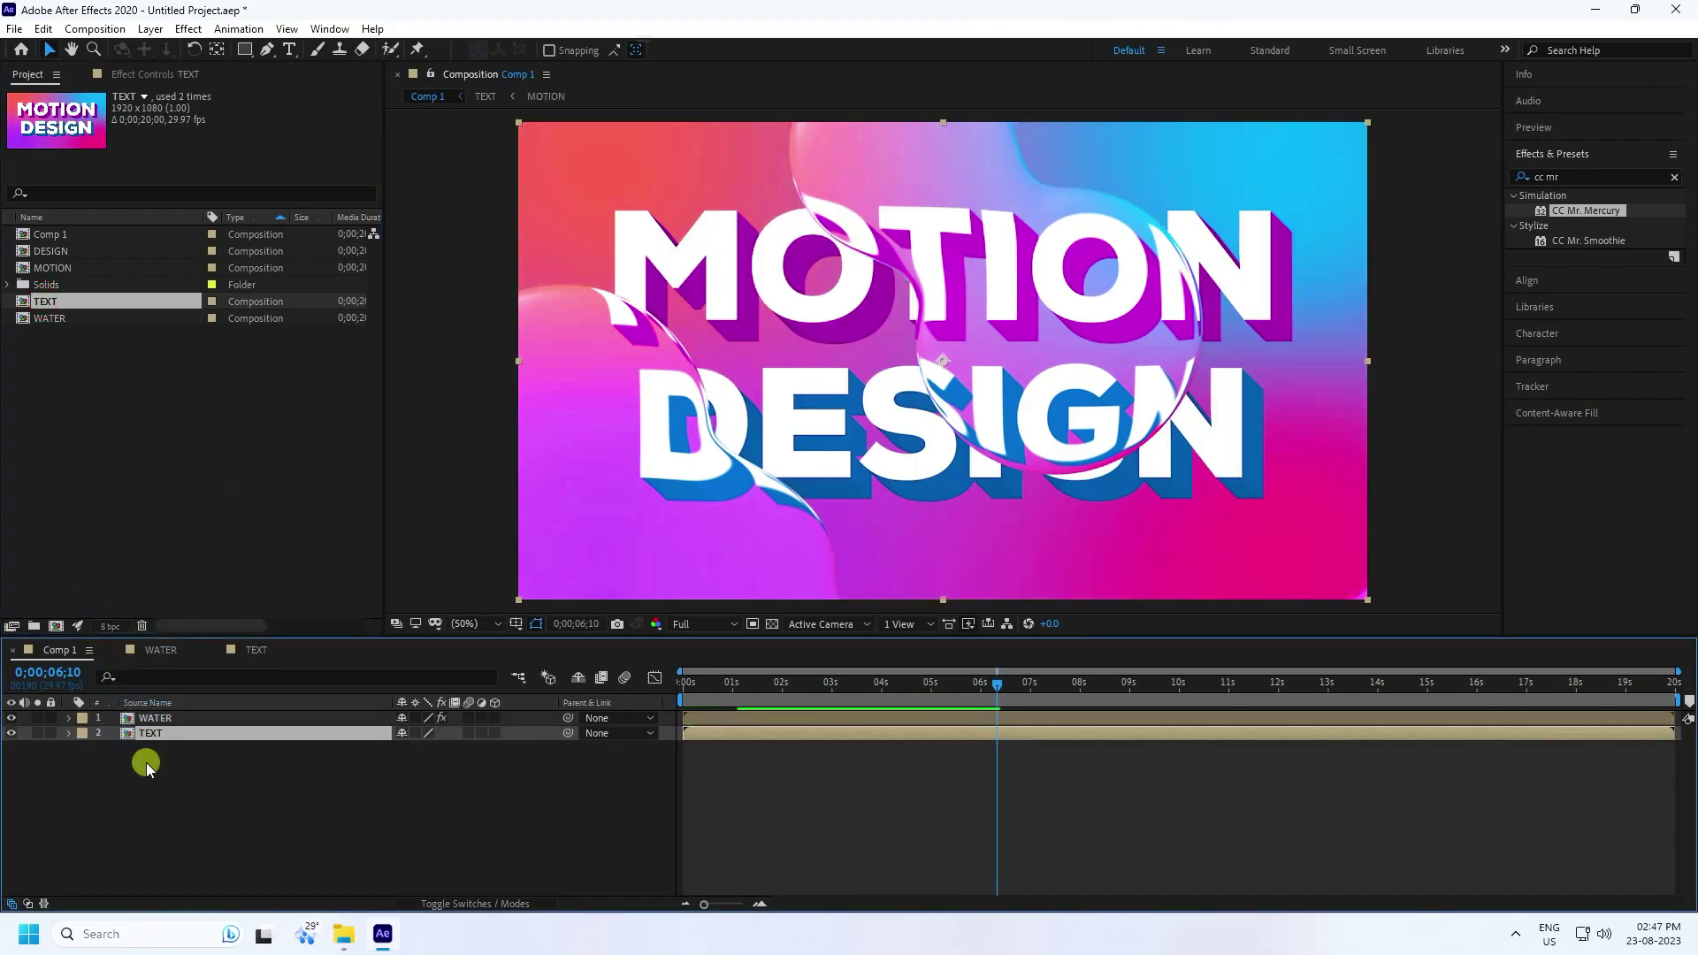
pyautogui.moveTo(726, 688); pyautogui.dragTo(587, 732)
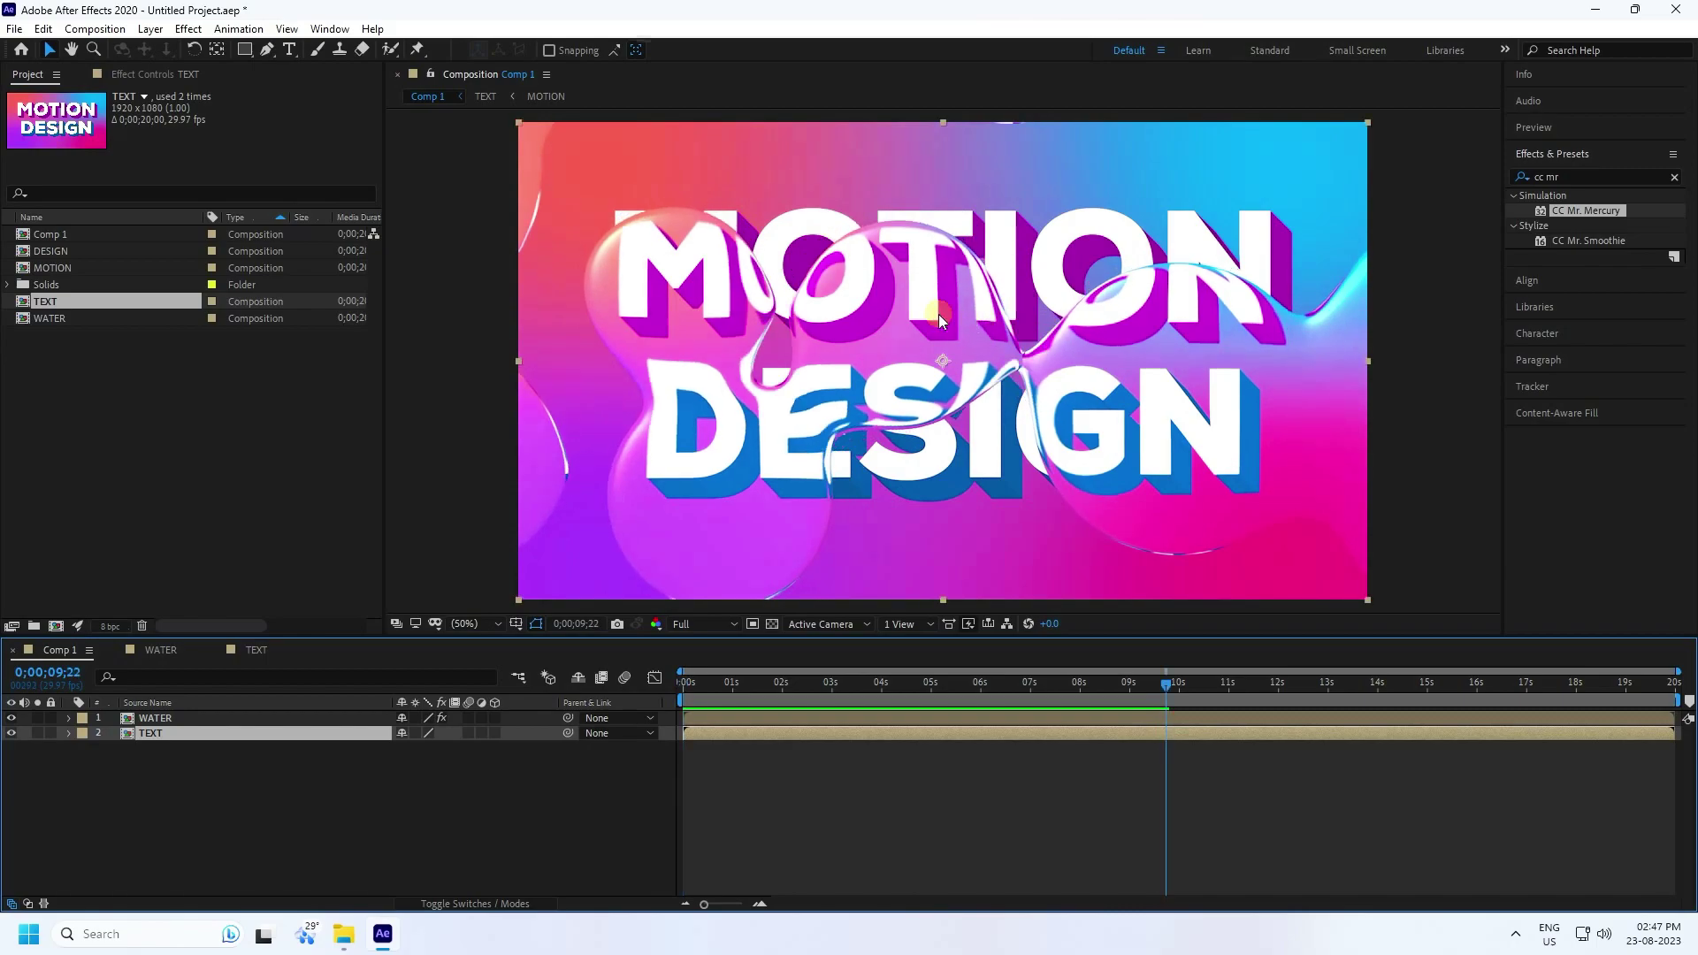
# Step: Apply CC Glass to WATER with Bump Map set to the TEXT layer's Alpha
pyautogui.click(1578, 177)
pyautogui.write('cc gla')
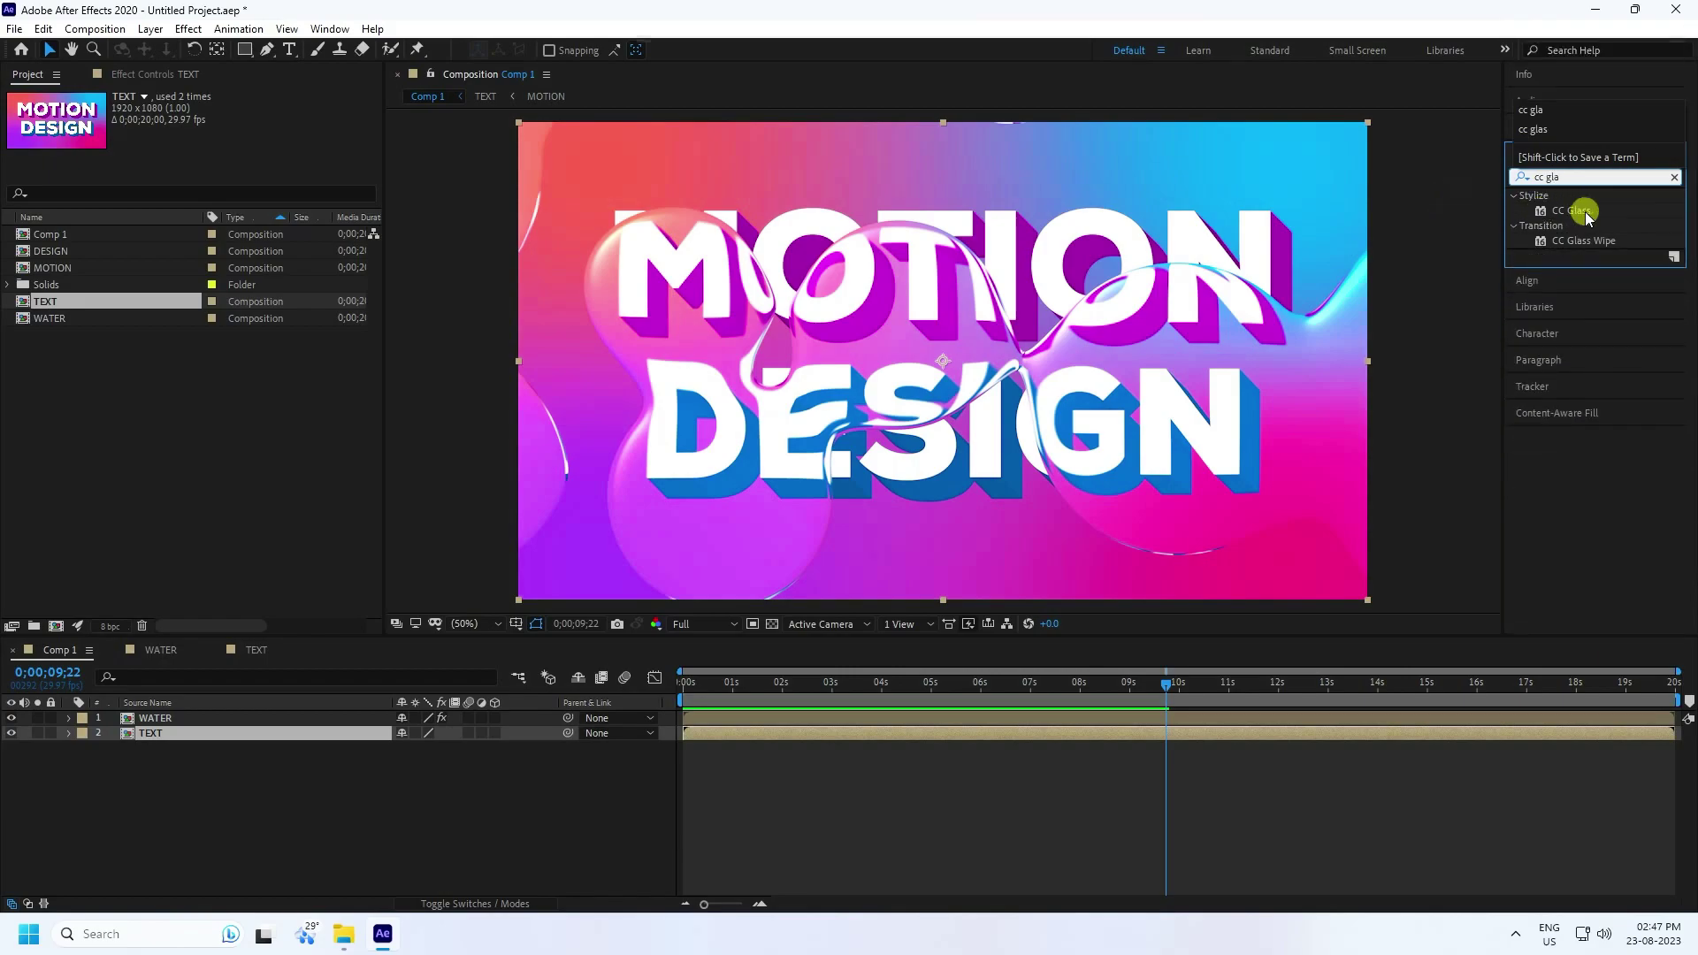
pyautogui.moveTo(1571, 211); pyautogui.dragTo(182, 716)
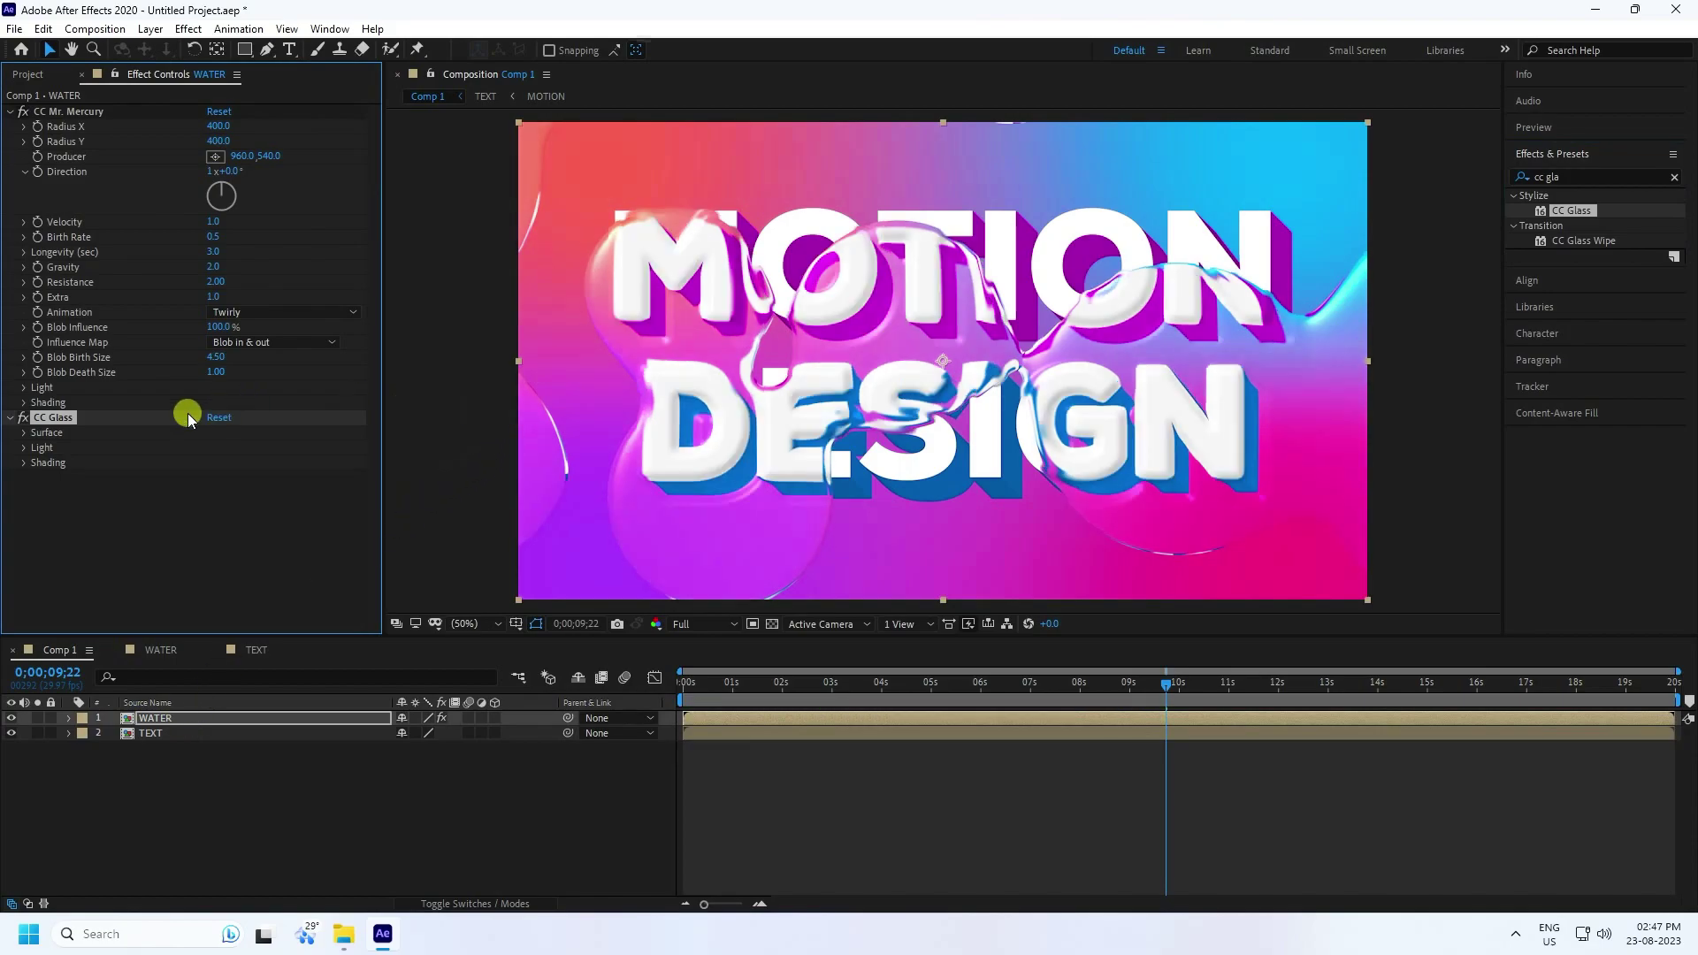
pyautogui.click(25, 433)
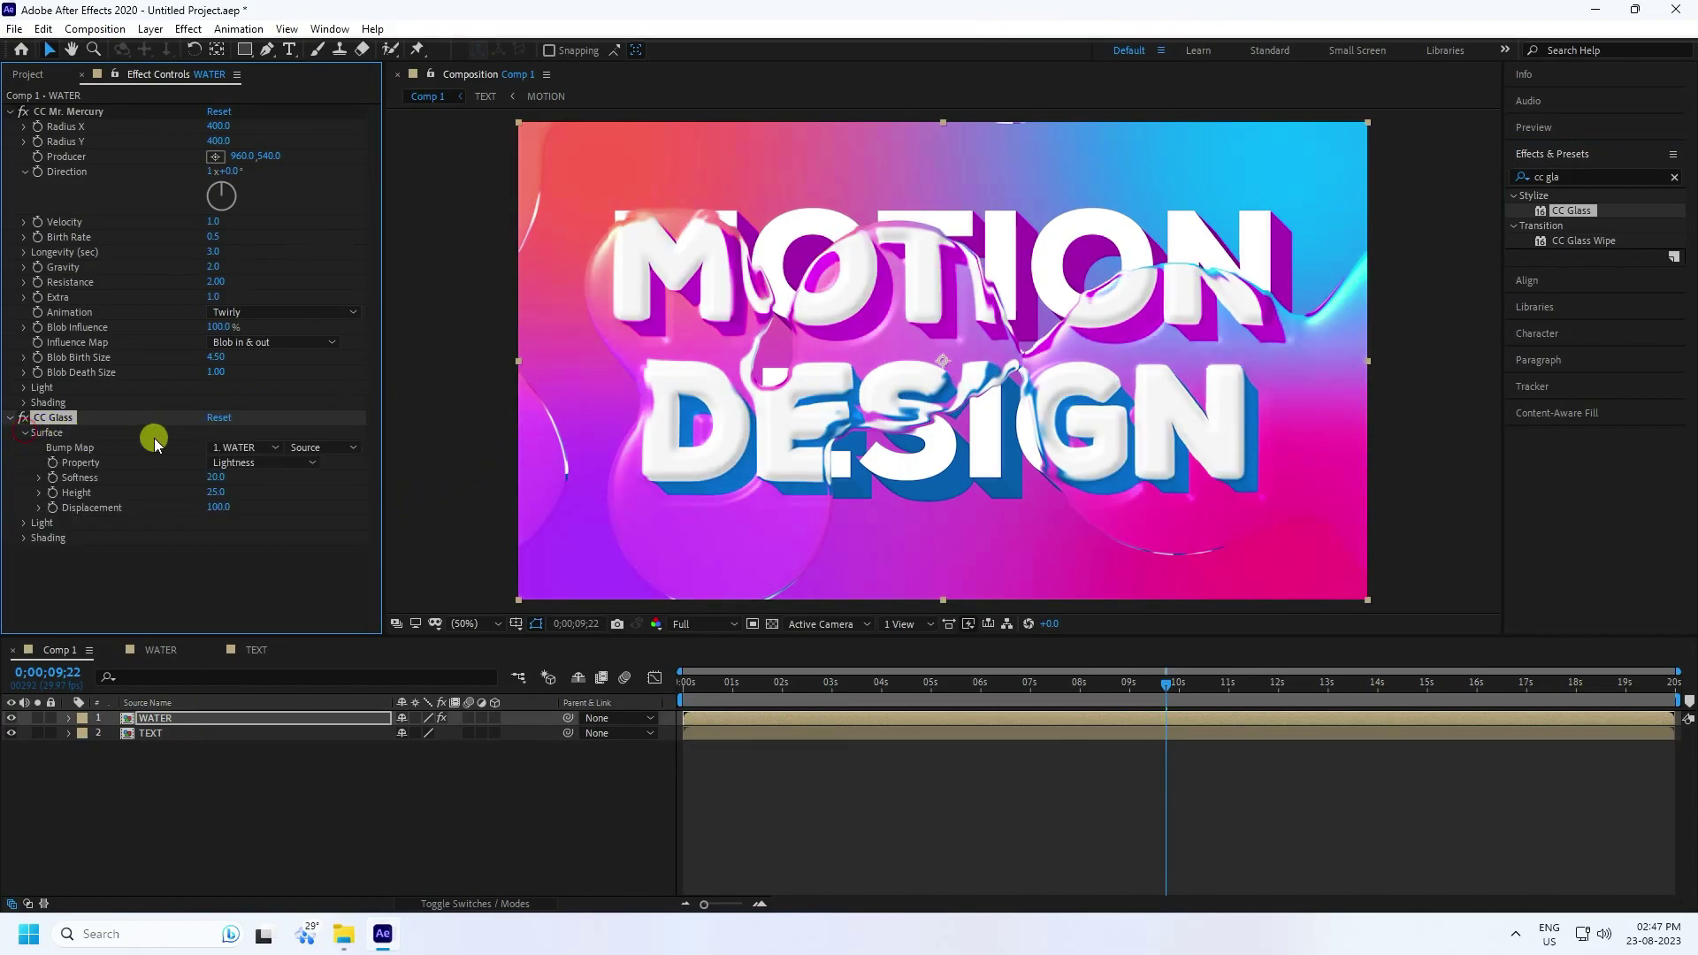
pyautogui.click(241, 448)
pyautogui.click(269, 514)
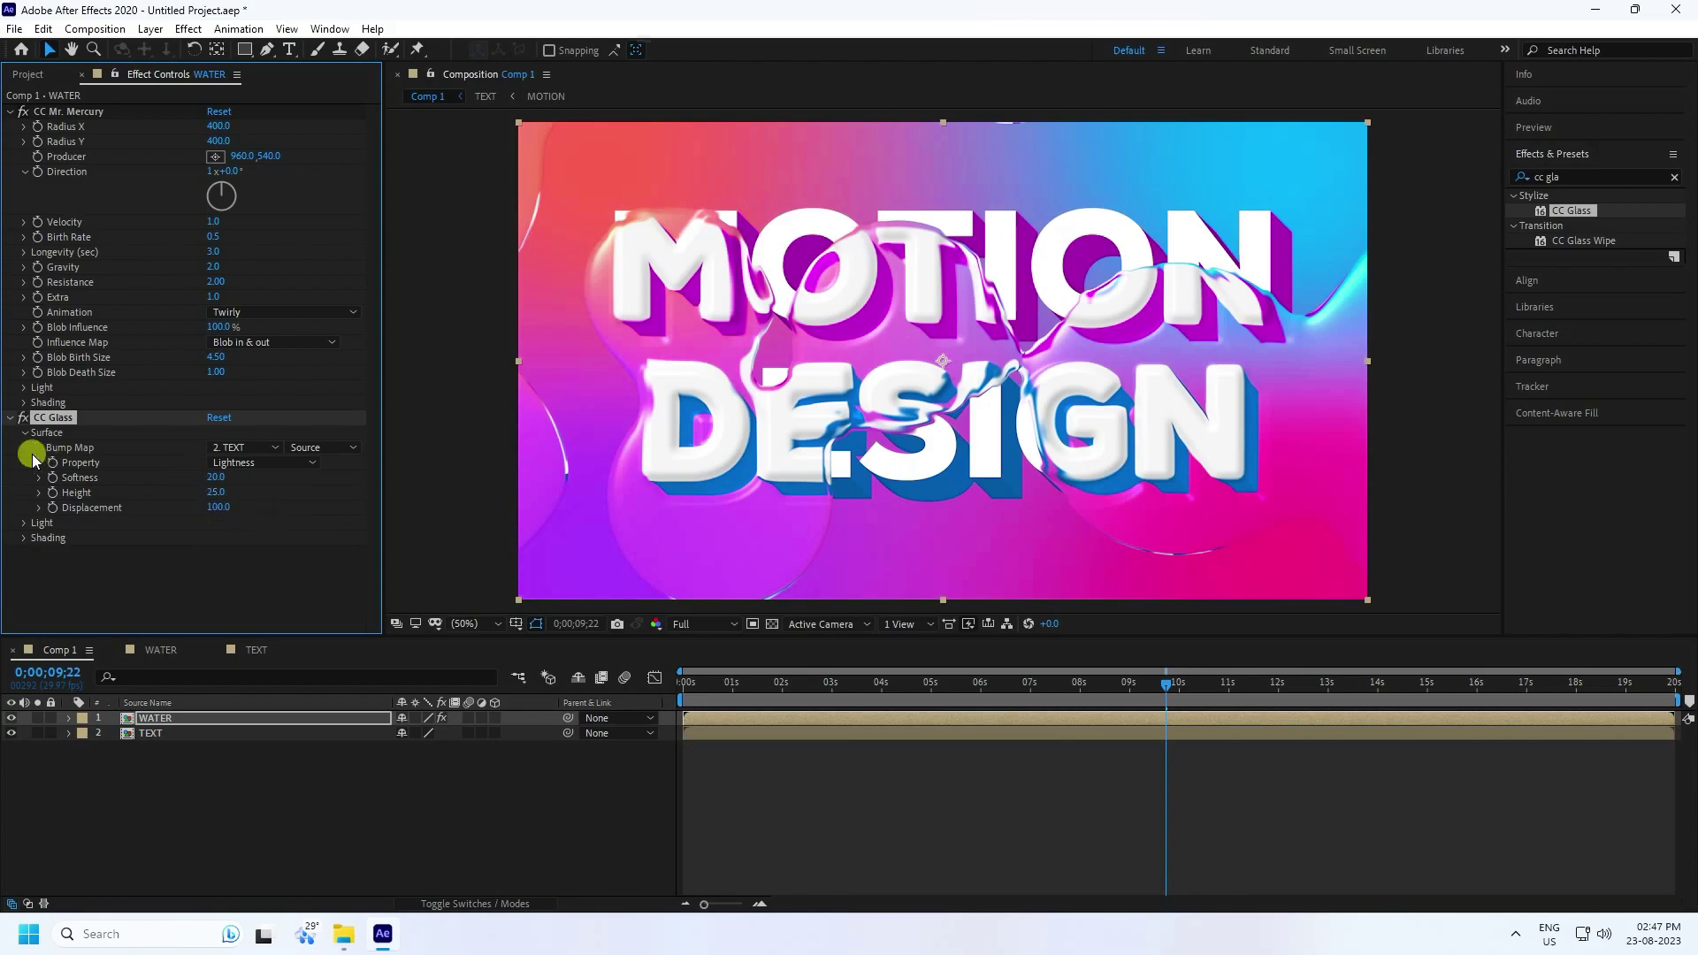
pyautogui.click(285, 466)
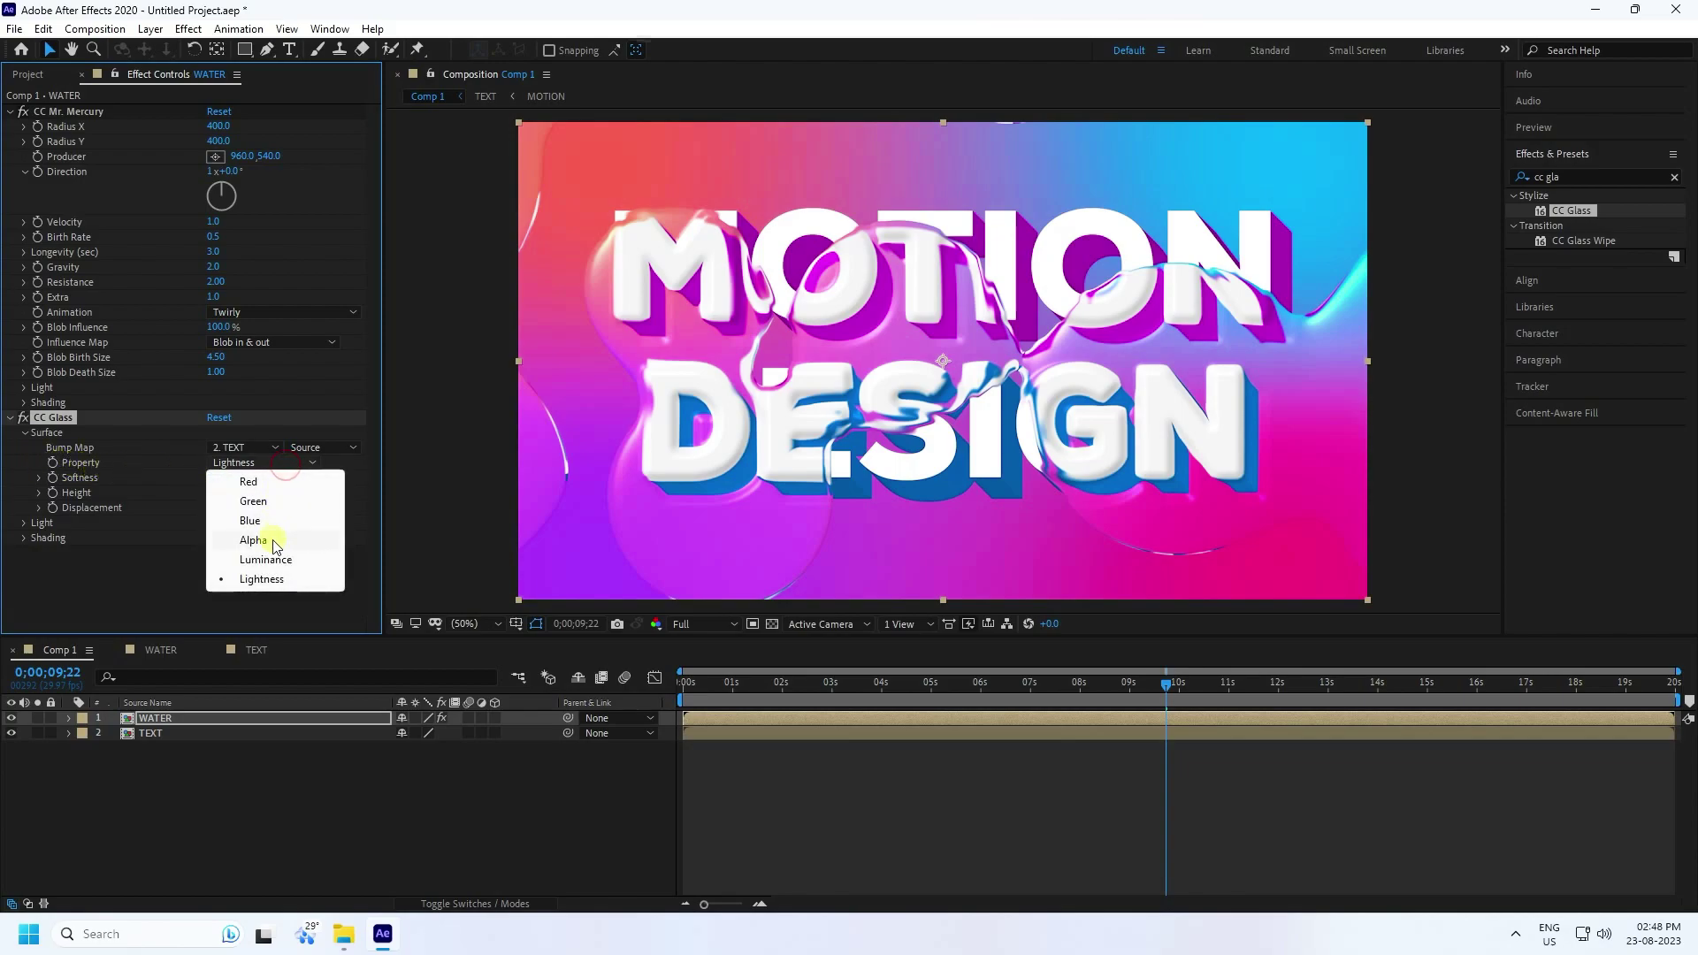
pyautogui.click(273, 539)
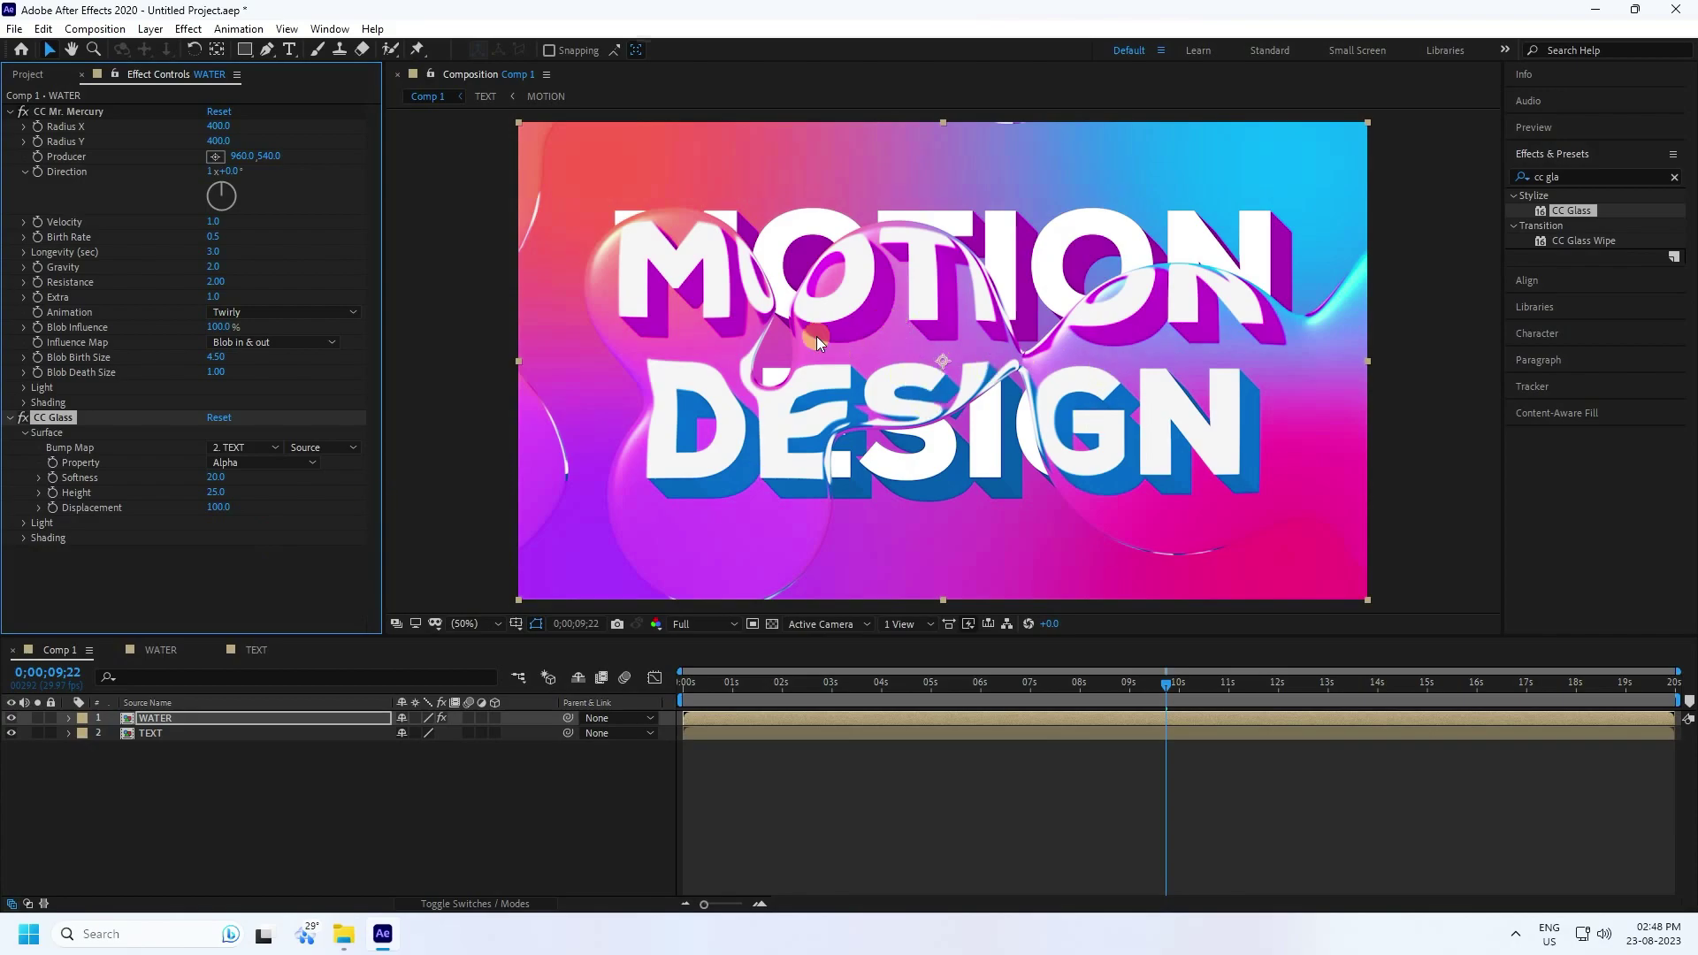
# Step: Toggle CC Glass to compare, rewind to the start, and show the preview settings
pyautogui.click(23, 416)
pyautogui.click(23, 417)
pyautogui.click(9, 418)
pyautogui.click(608, 697)
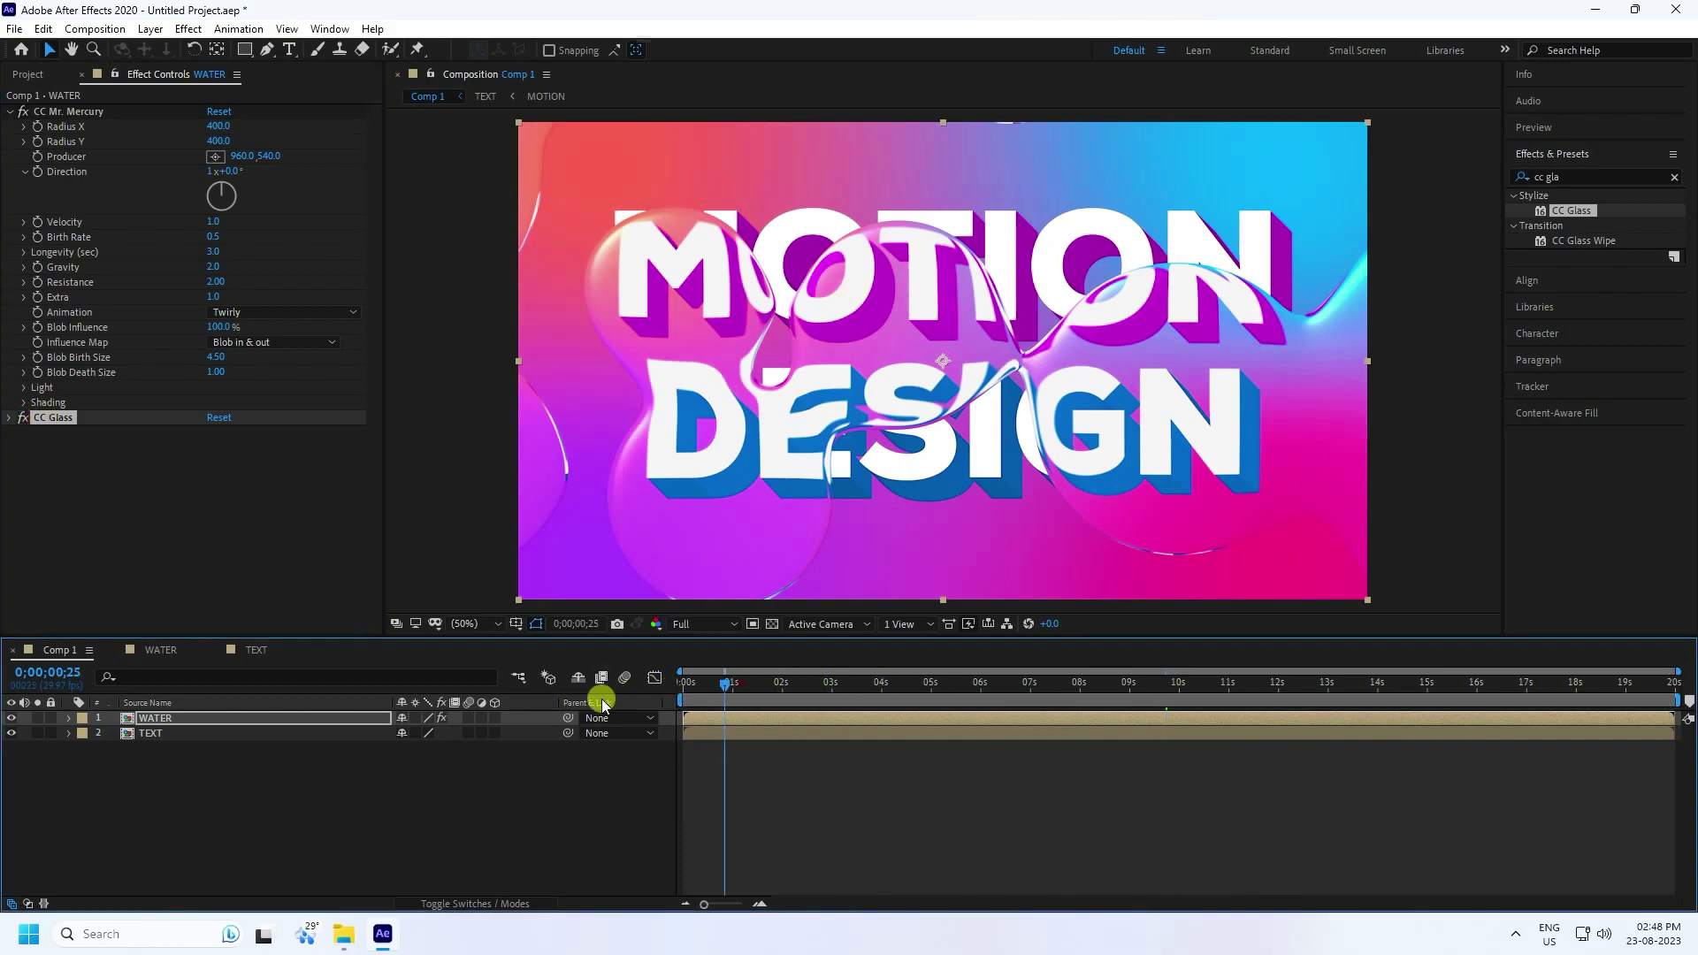
pyautogui.press('Home')
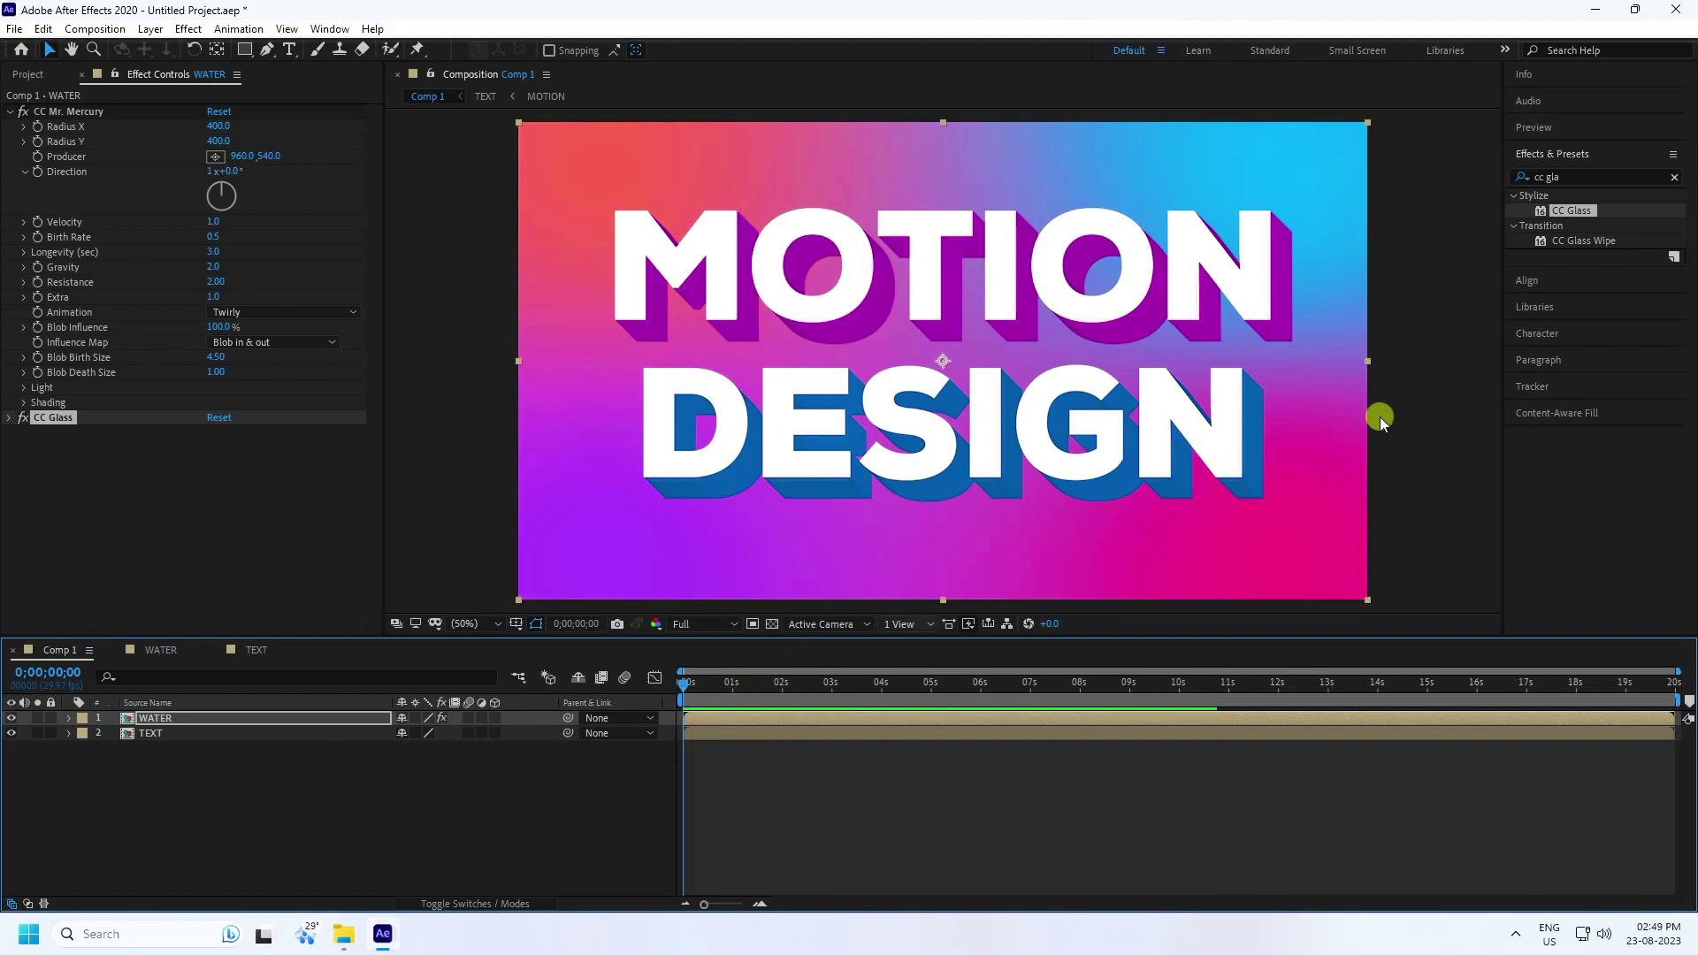
pyautogui.click(1534, 128)
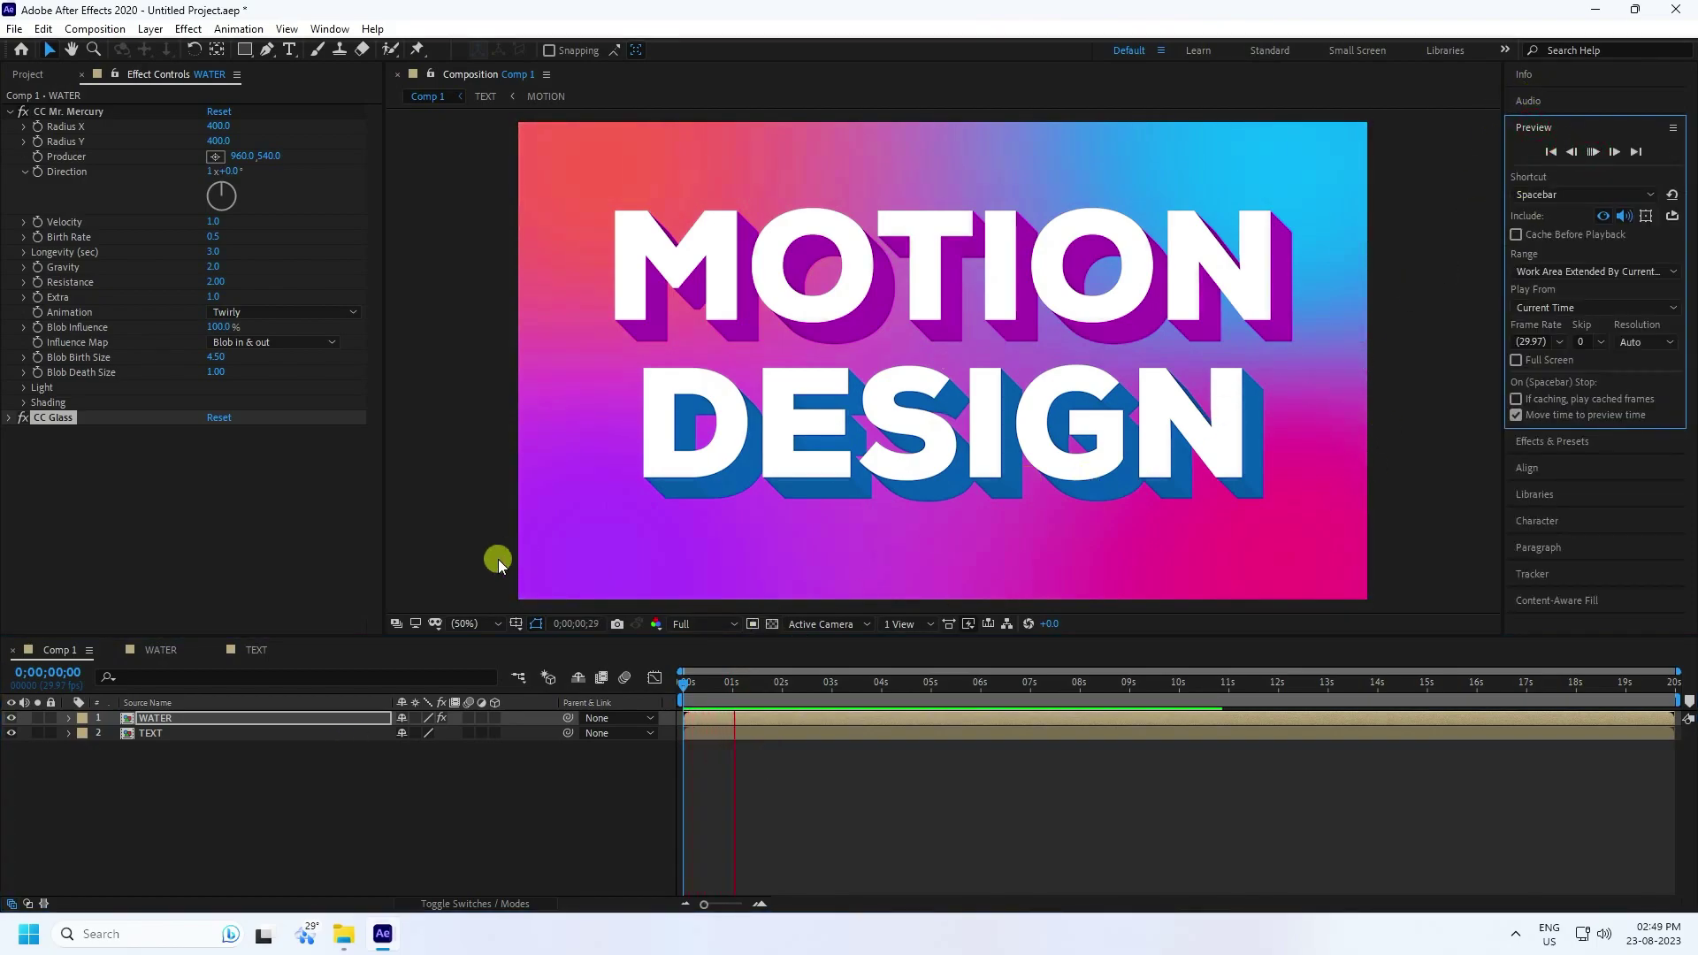